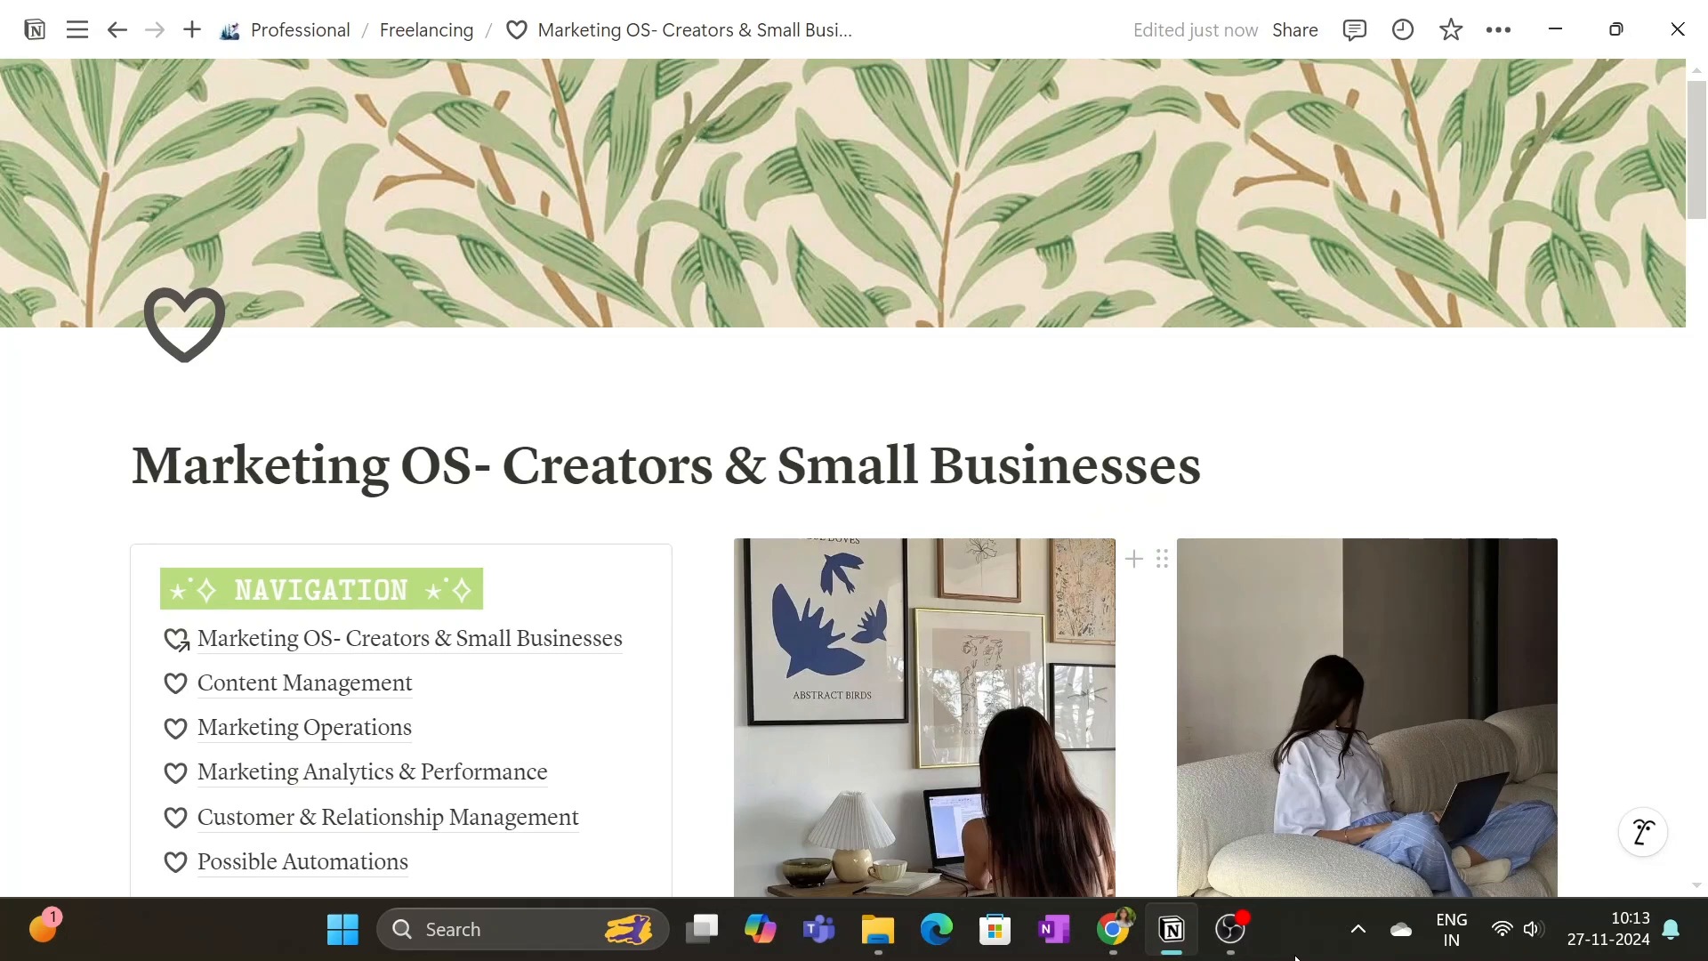
Step: Look through the Marketing OS dashboard's navigation, platforms, content ideas, tasks, and expense, campaign, event, KPI and collaboration trackers
{"action": "mouse_move", "coordinate": [1453, 578]}
{"action": "mouse_move", "coordinate": [602, 729]}
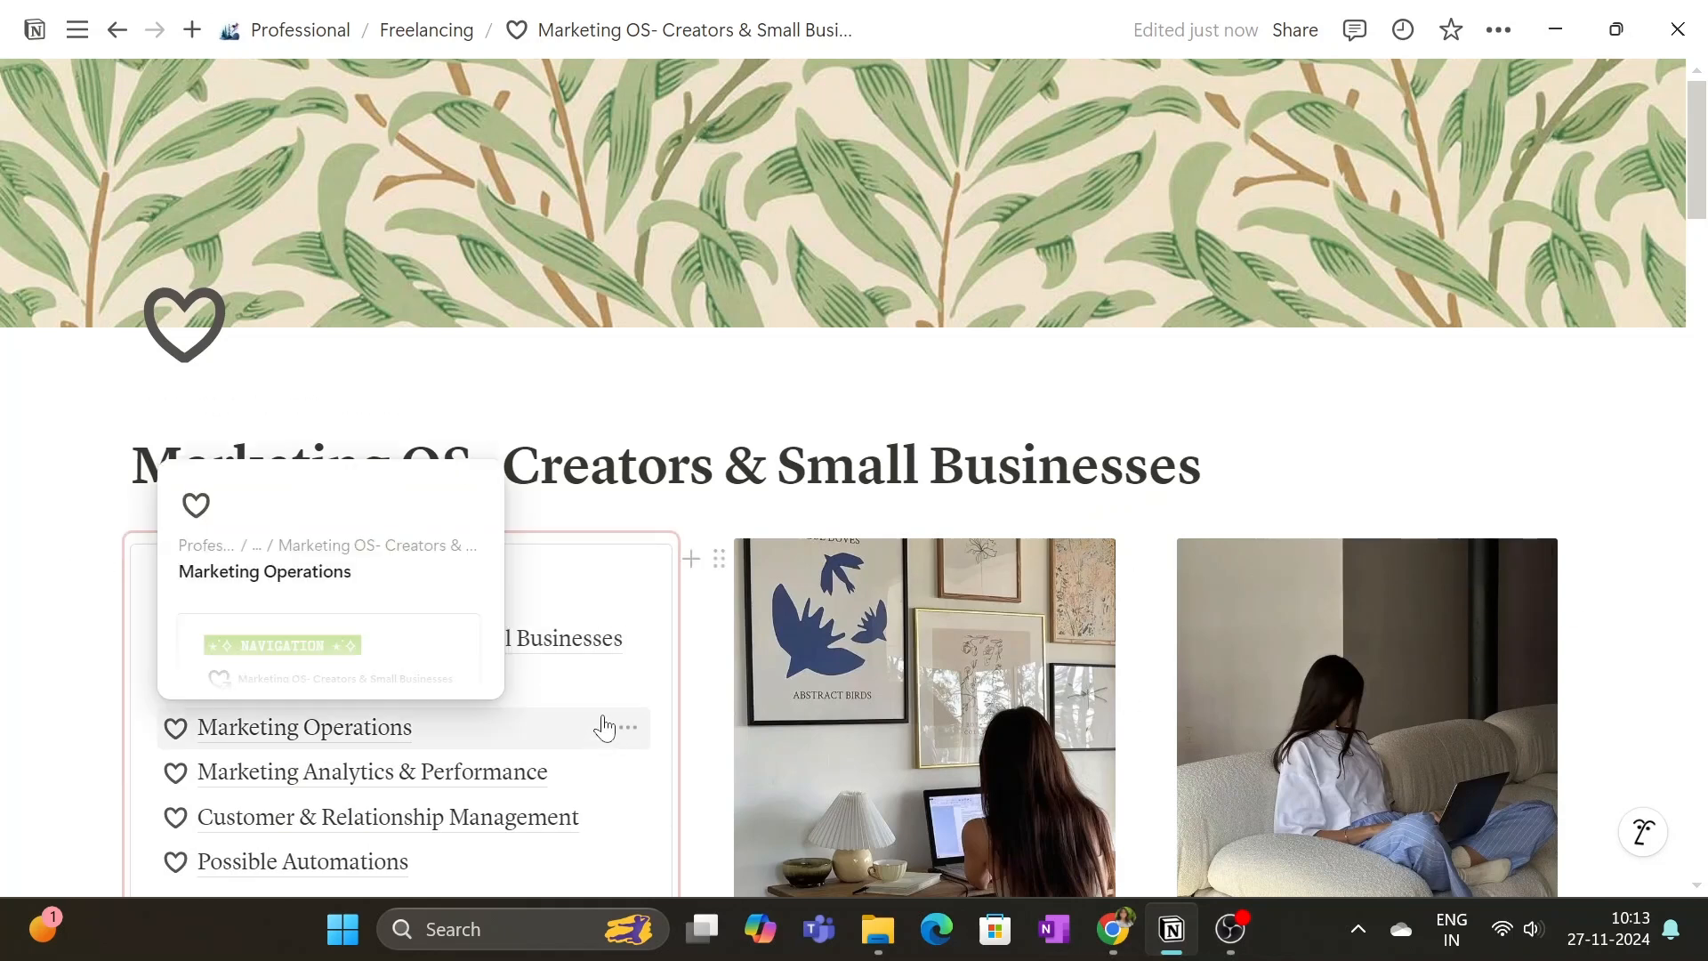
{"action": "mouse_move", "coordinate": [1355, 635]}
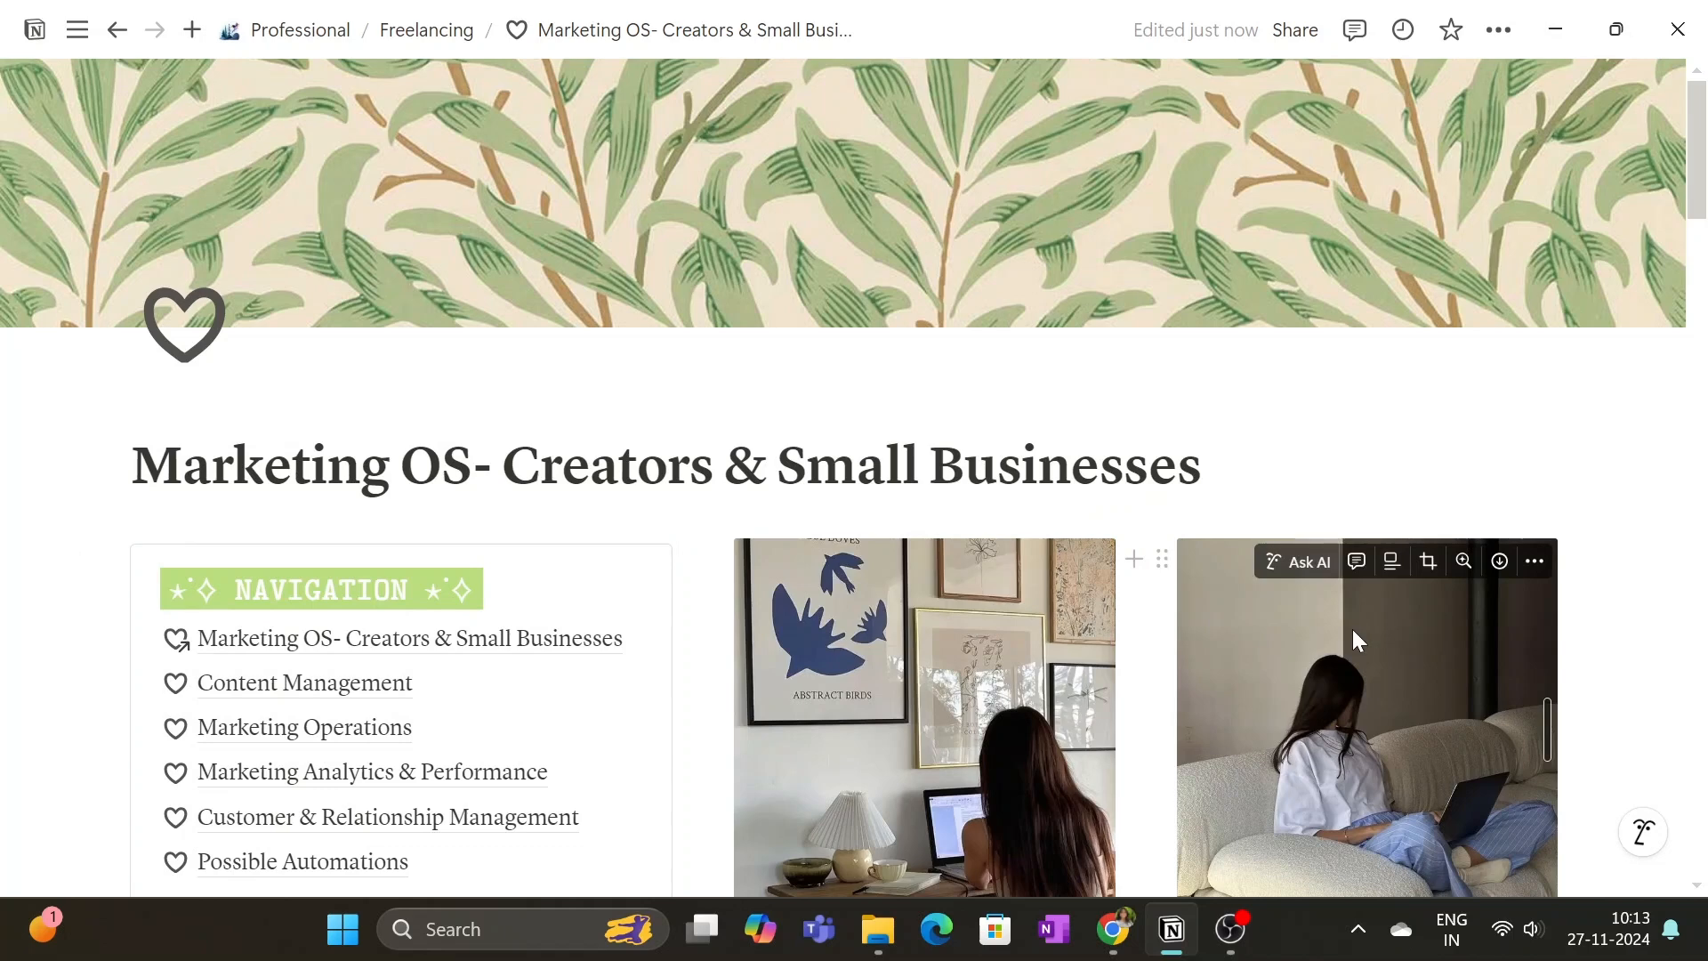
{"action": "scroll", "coordinate": [1391, 594], "scroll_direction": "down", "scroll_amount": 6}
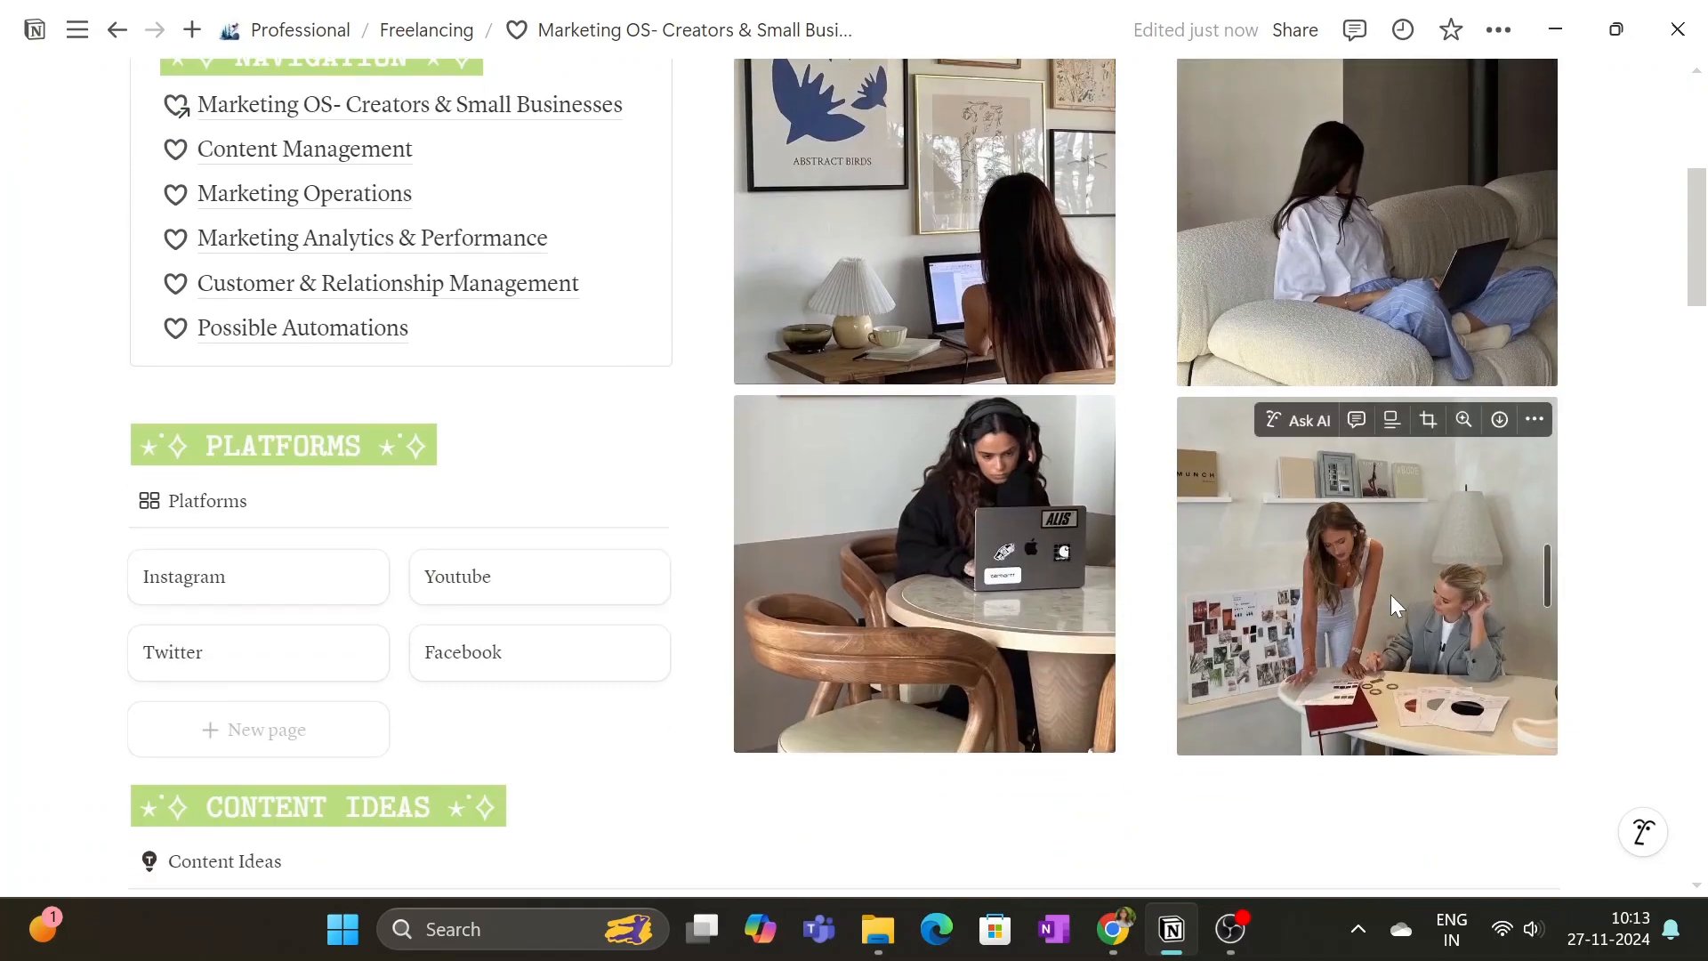
{"action": "scroll", "coordinate": [1390, 594], "scroll_direction": "down", "scroll_amount": 10}
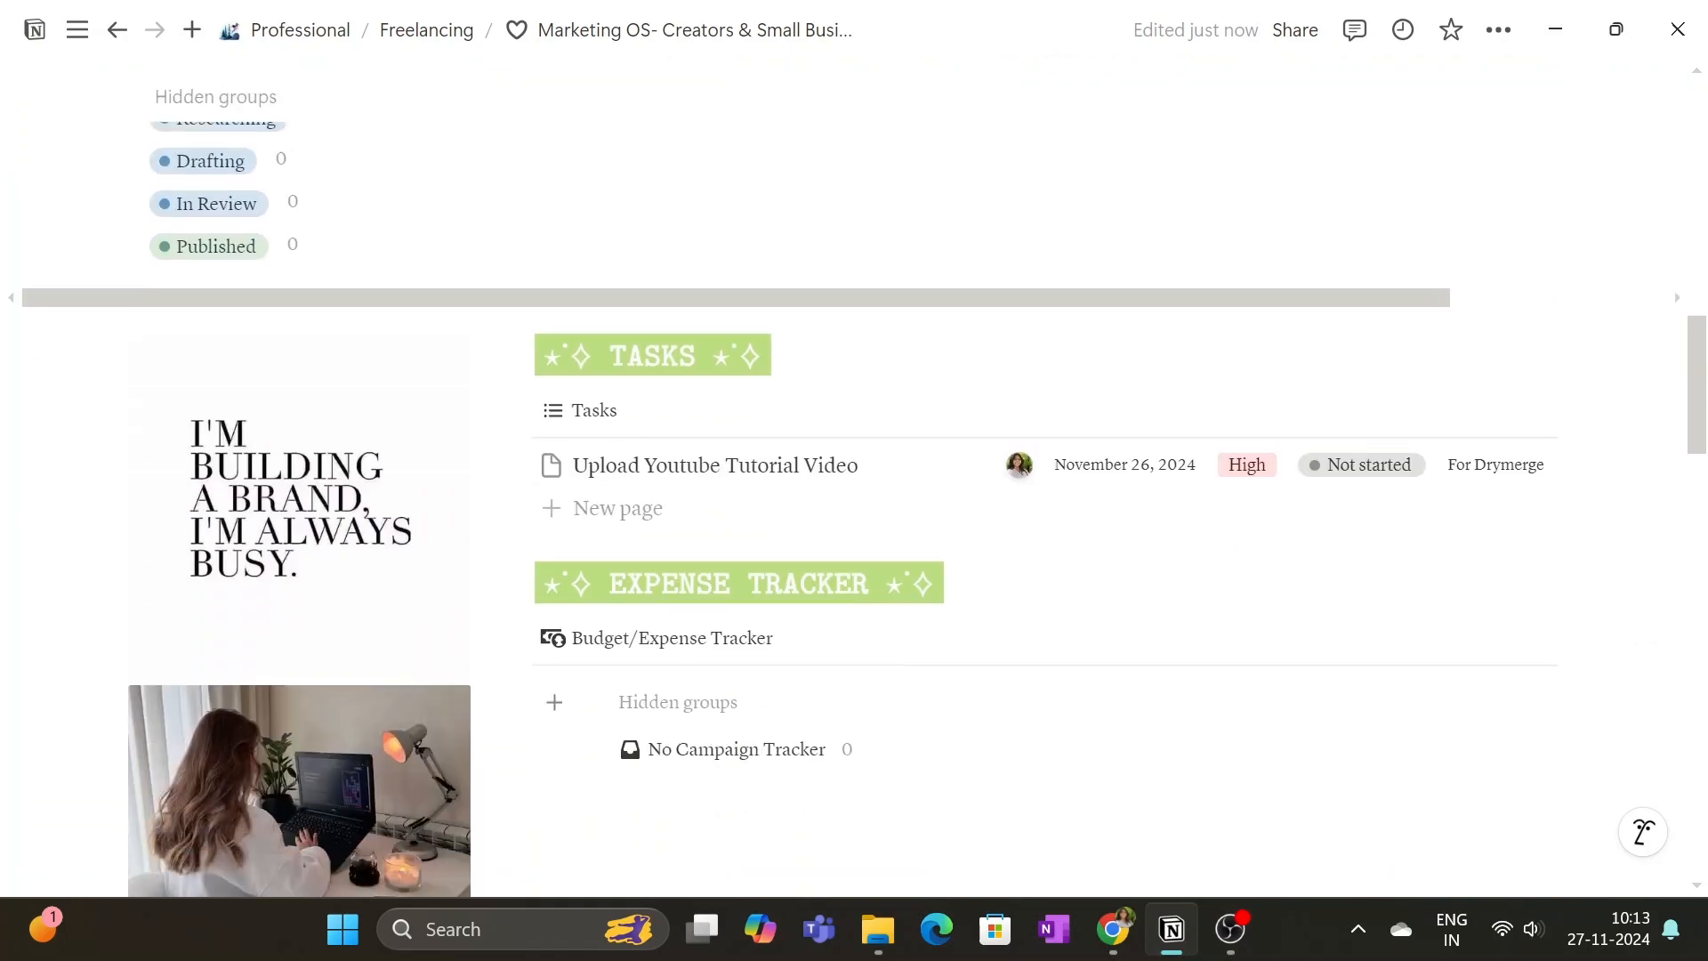
{"action": "scroll", "coordinate": [178, 705], "scroll_direction": "down", "scroll_amount": 5}
{"action": "scroll", "coordinate": [1391, 595], "scroll_direction": "down", "scroll_amount": 16}
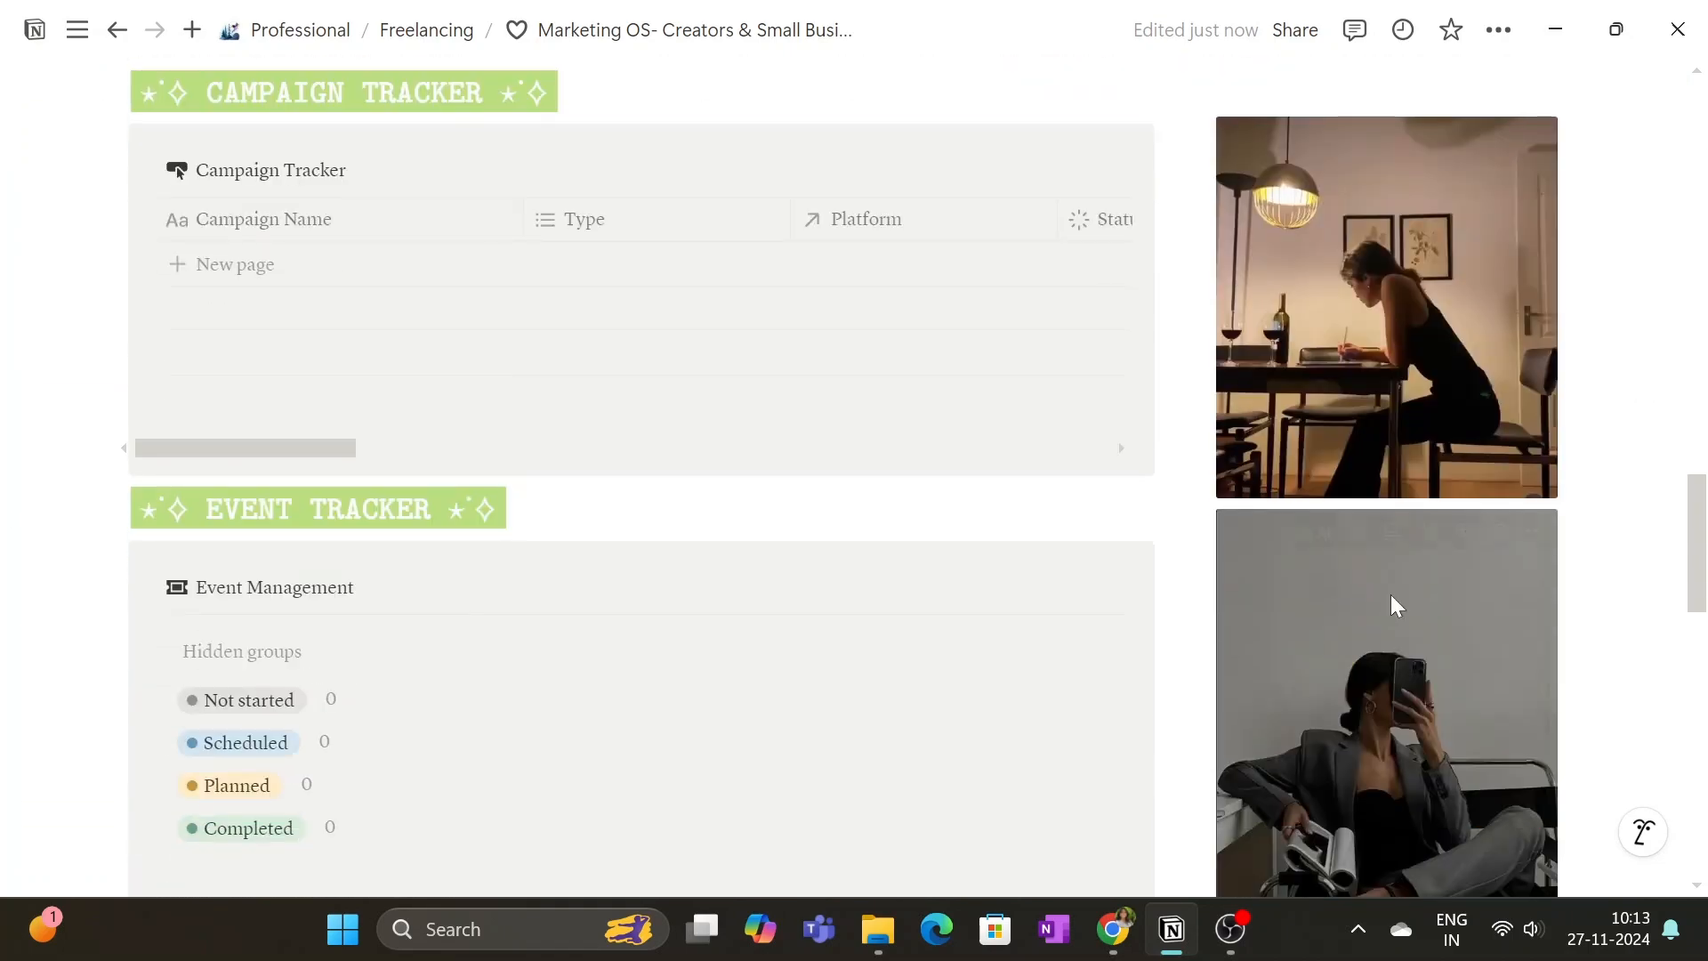
{"action": "scroll", "coordinate": [1391, 596], "scroll_direction": "down", "scroll_amount": 8}
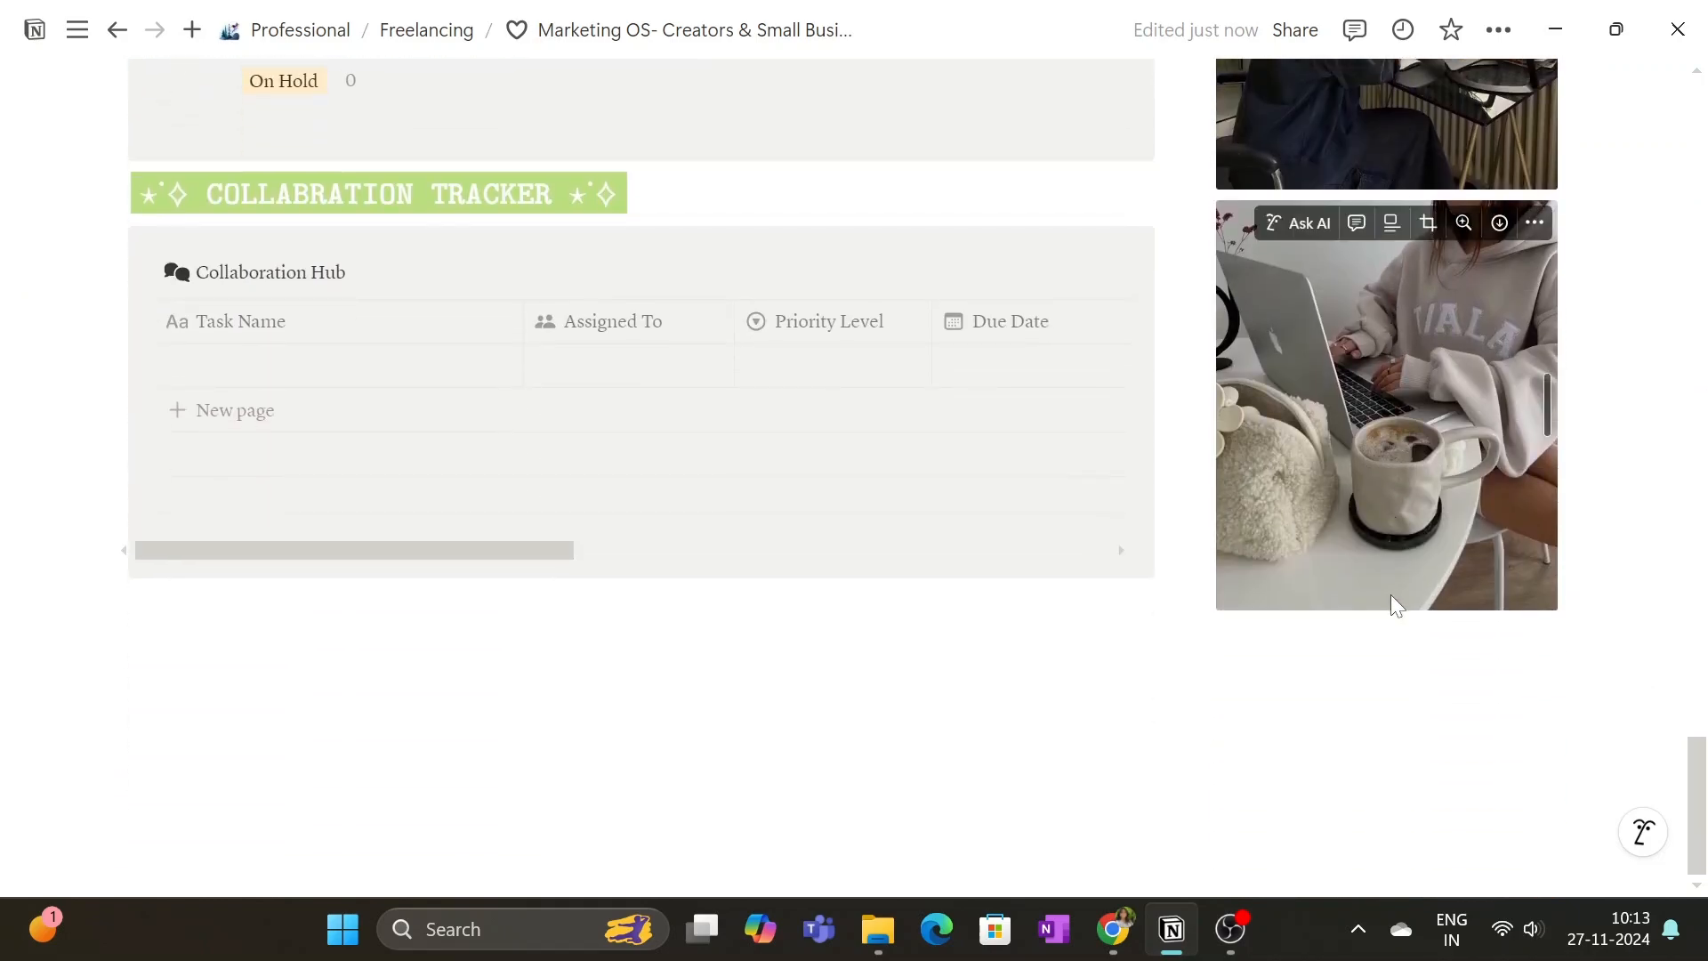
{"action": "scroll", "coordinate": [1391, 595], "scroll_direction": "up", "scroll_amount": 9}
{"action": "scroll", "coordinate": [1391, 594], "scroll_direction": "up", "scroll_amount": 13}
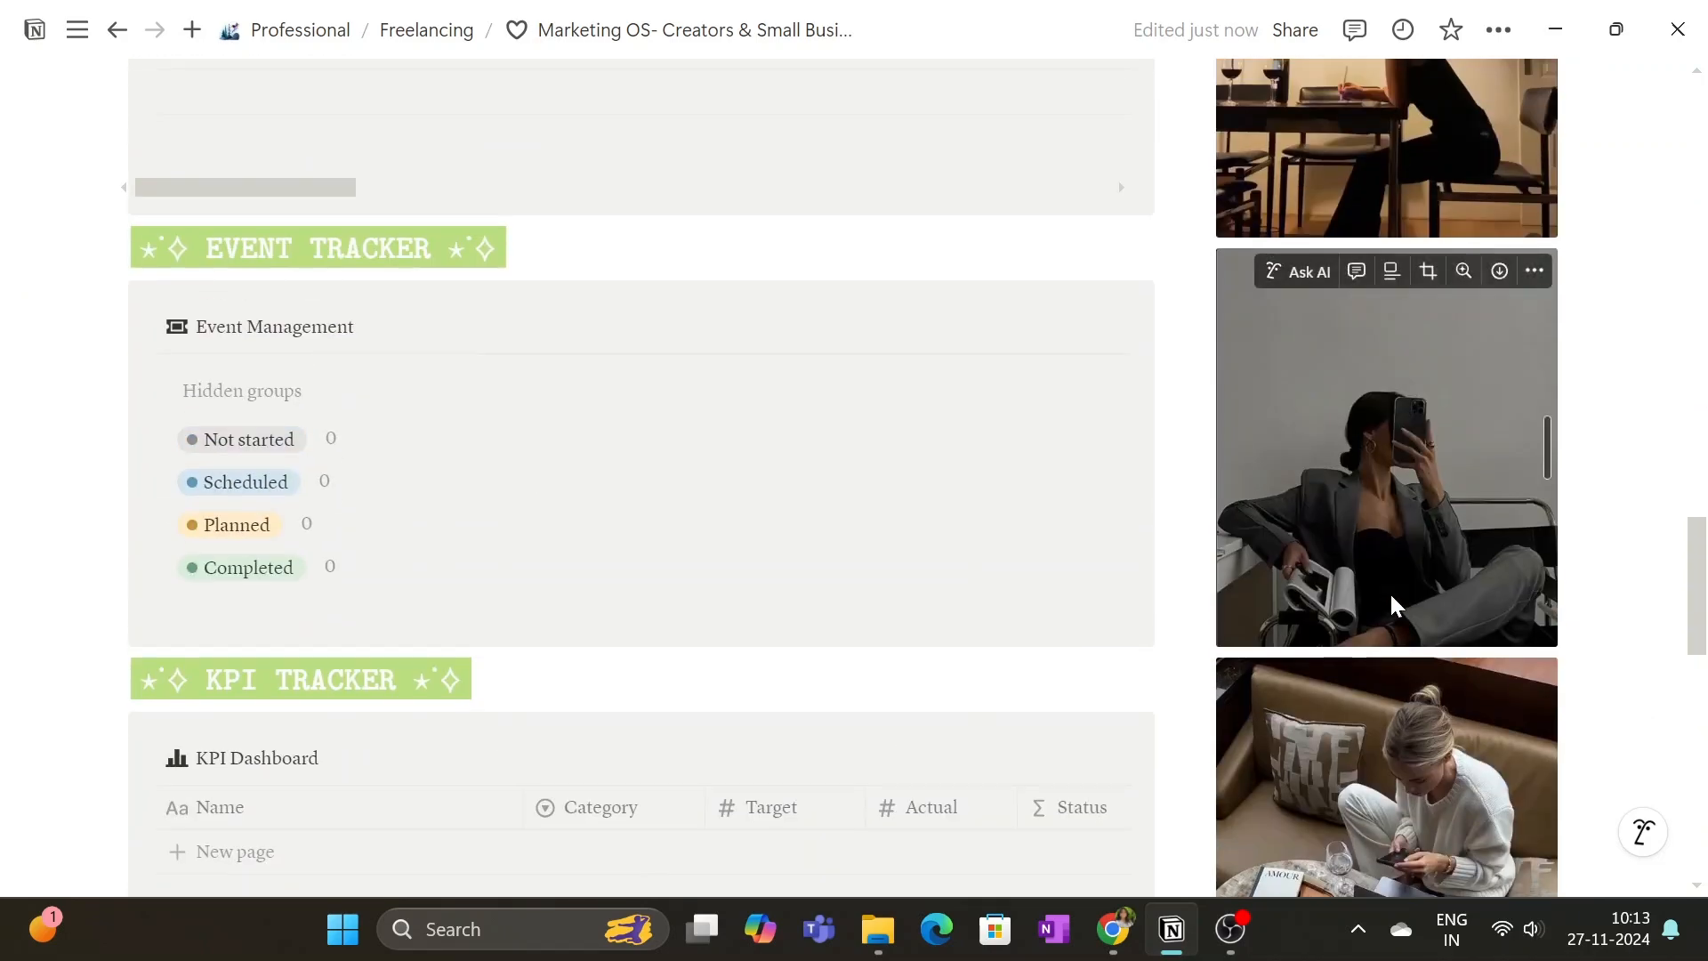
{"action": "scroll", "coordinate": [1391, 594], "scroll_direction": "up", "scroll_amount": 12}
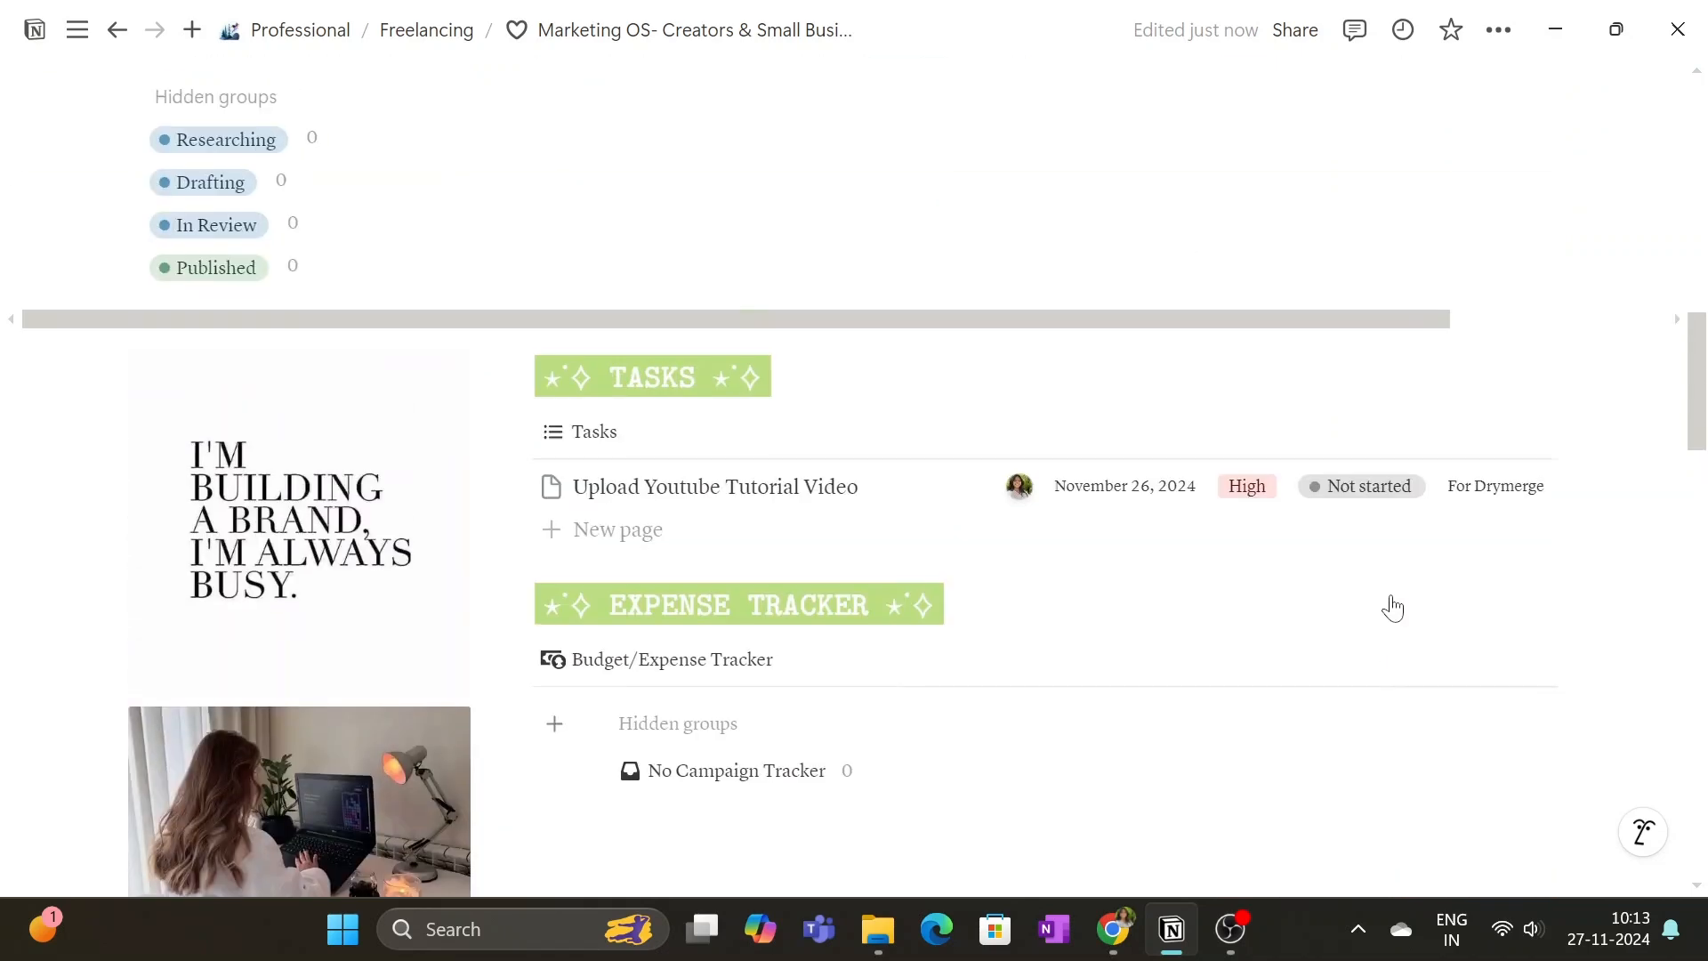
{"action": "scroll", "coordinate": [1393, 608], "scroll_direction": "up", "scroll_amount": 2}
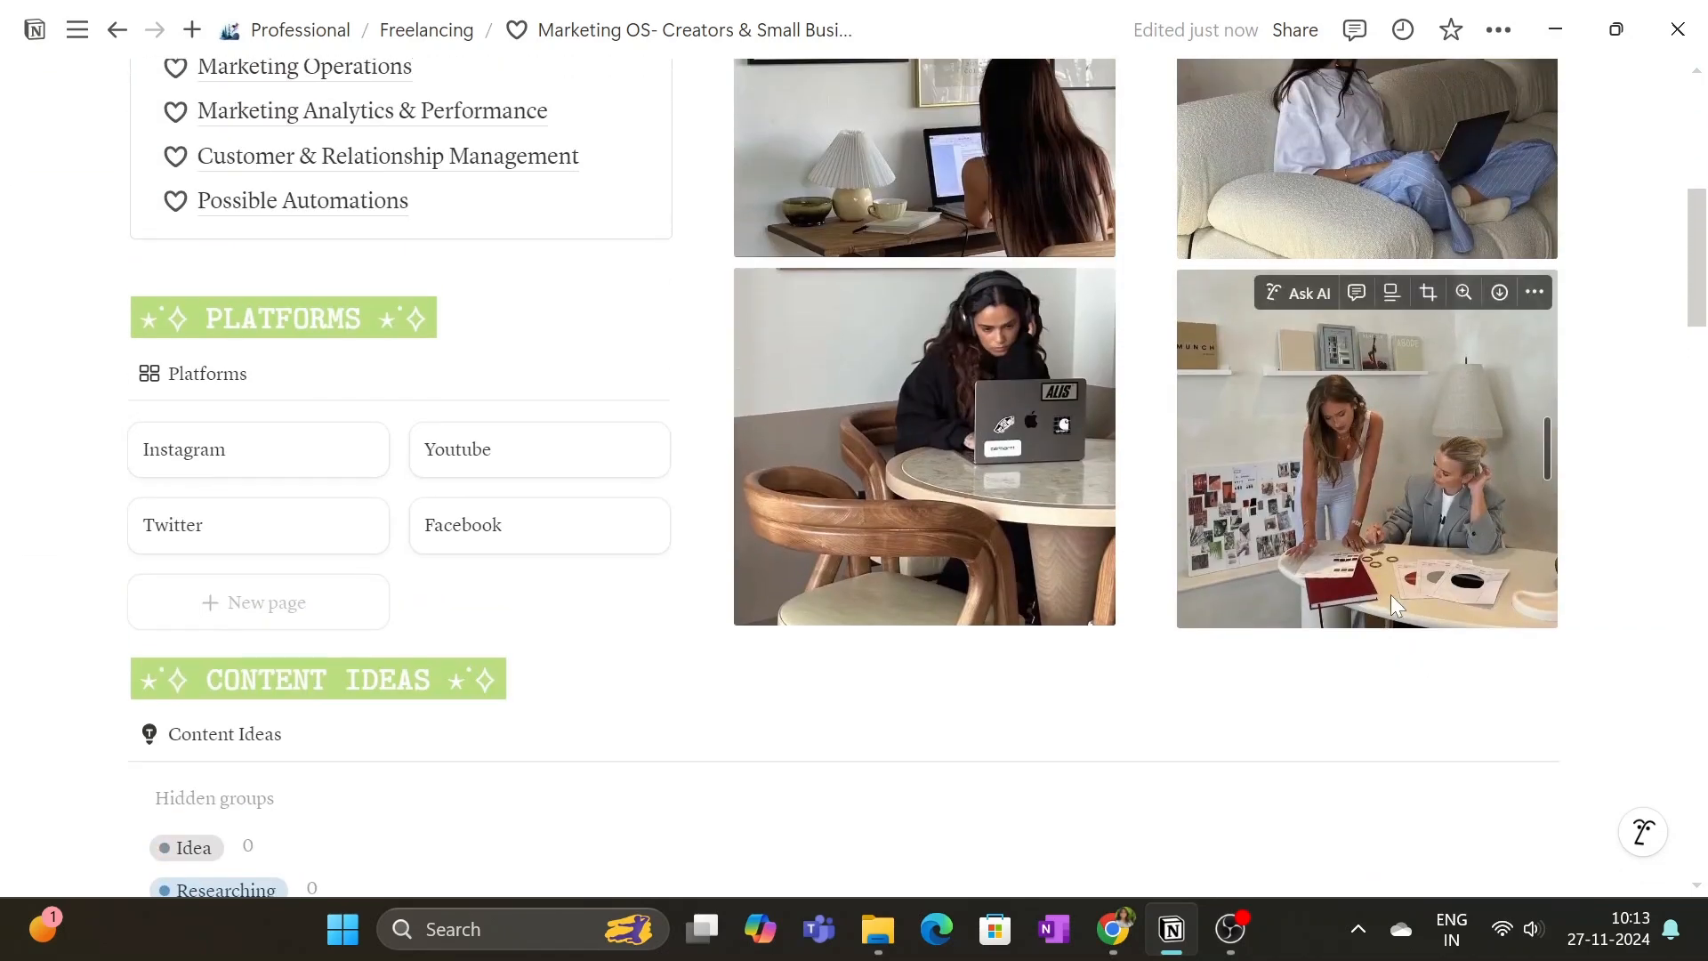
{"action": "scroll", "coordinate": [1391, 595], "scroll_direction": "up", "scroll_amount": 7}
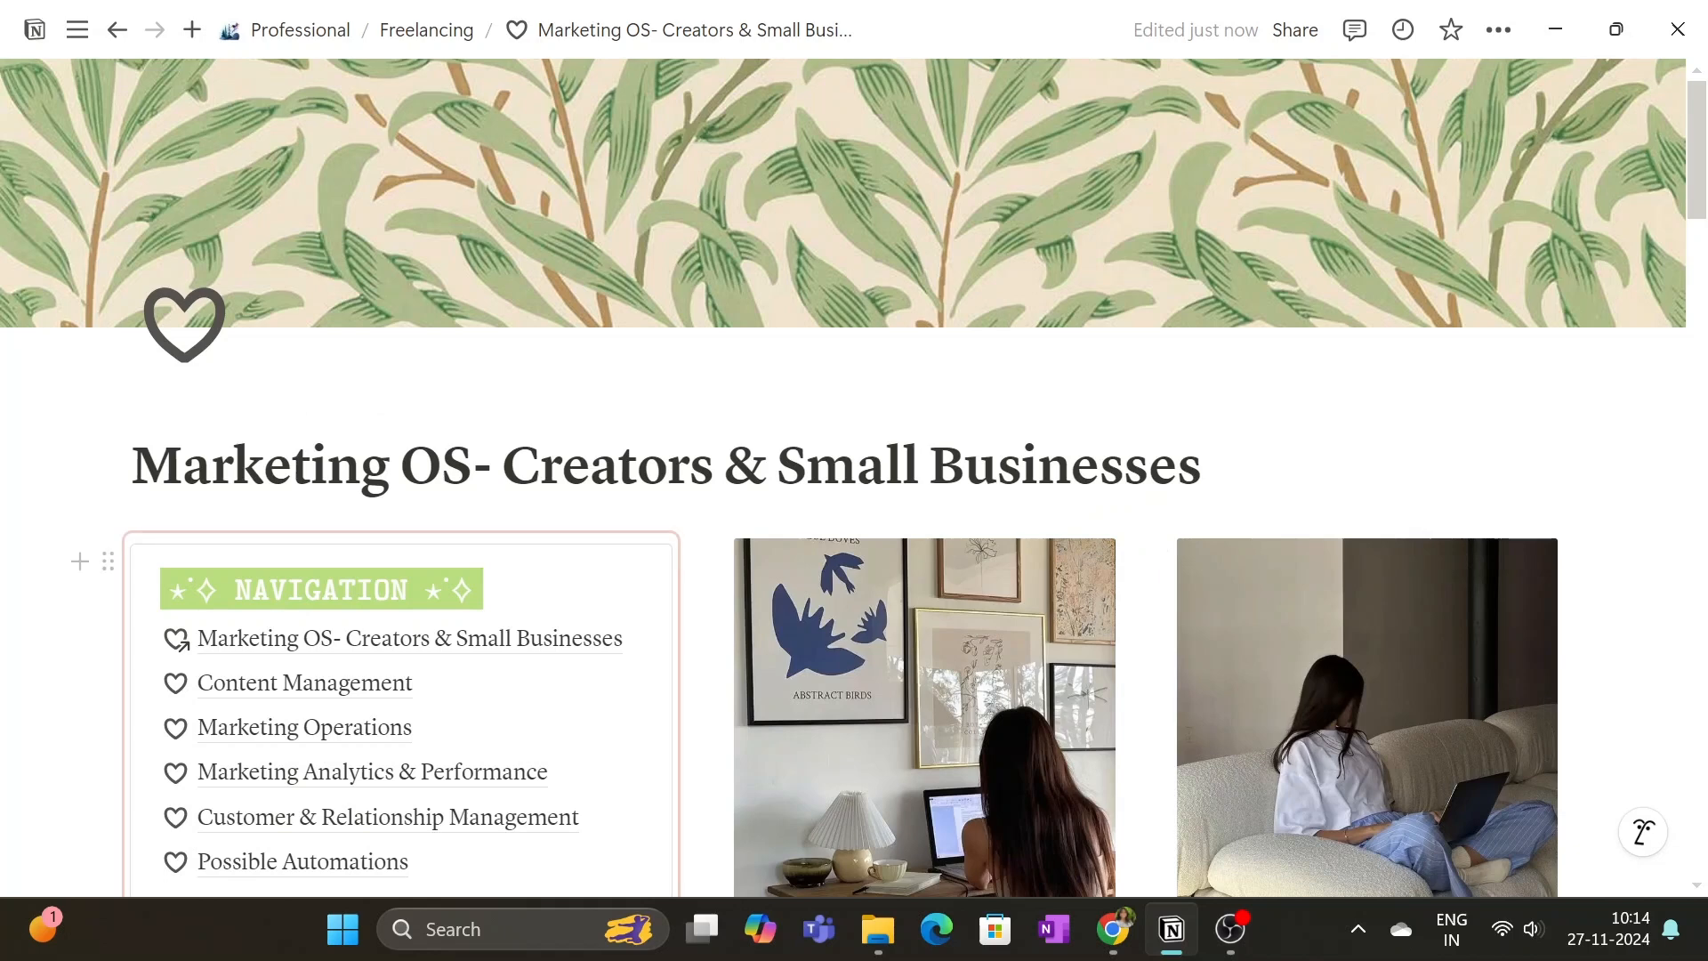
Step: View the Content Management page's sections, and open the Possible Automations page at its list of automation ideas
{"action": "left_click", "coordinate": [212, 683]}
{"action": "scroll", "coordinate": [591, 617], "scroll_direction": "down", "scroll_amount": 6}
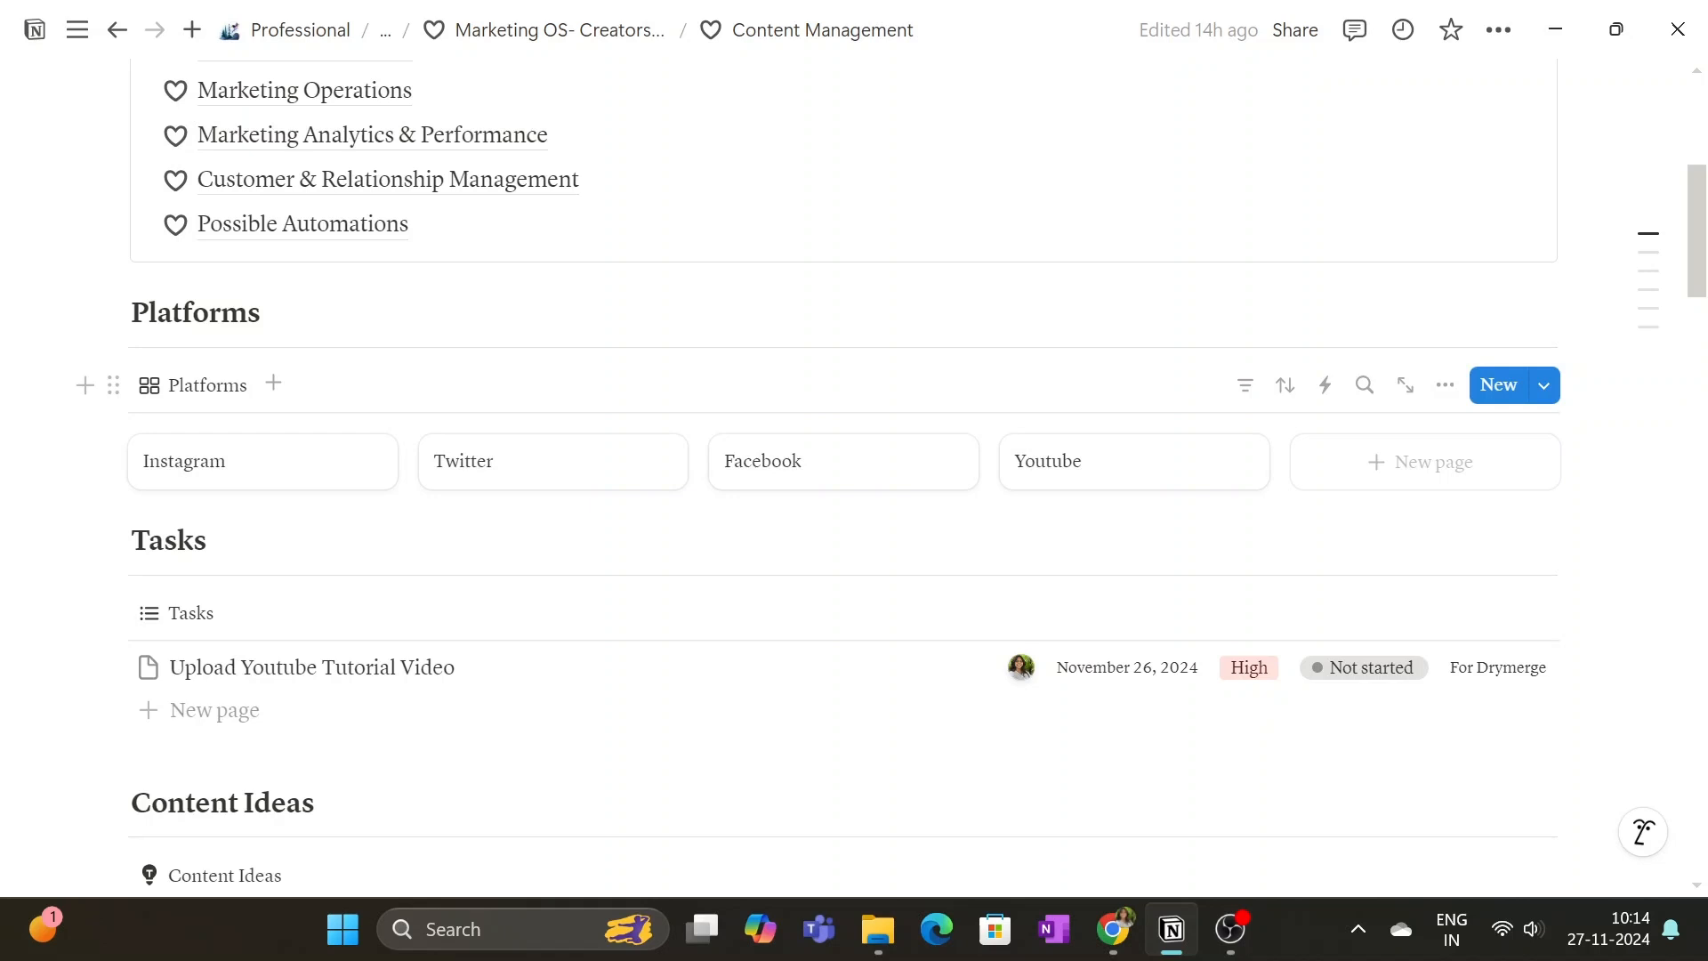
{"action": "left_click", "coordinate": [335, 230]}
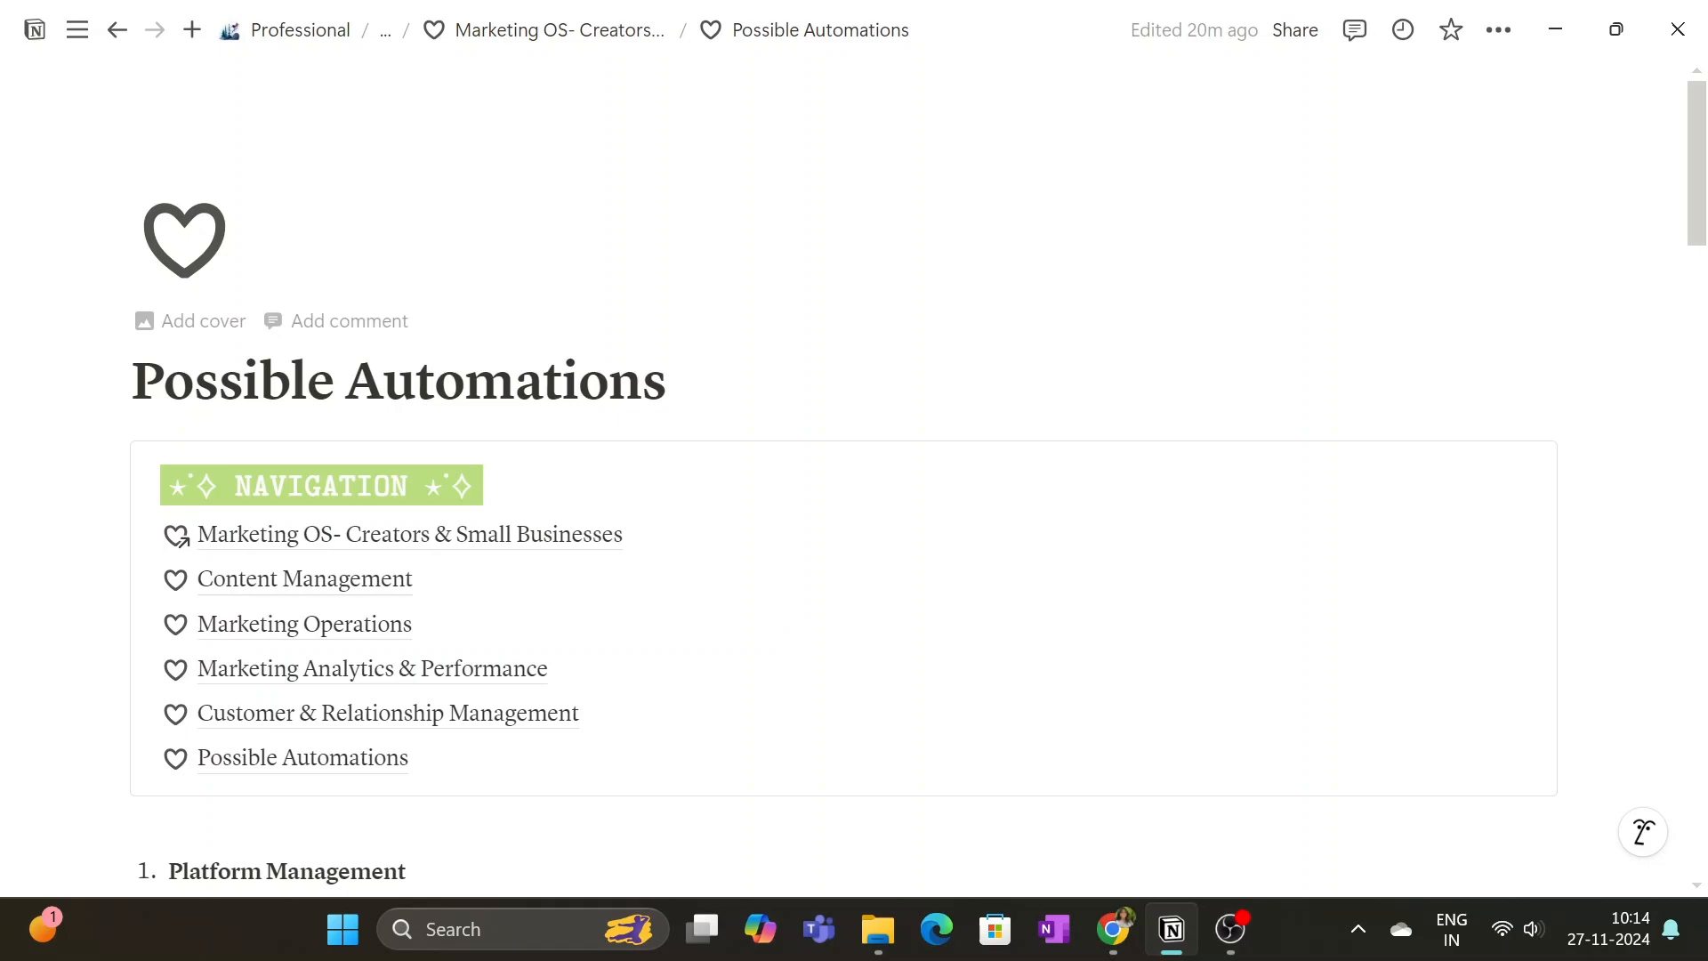
{"action": "scroll", "coordinate": [431, 489], "scroll_direction": "down", "scroll_amount": 6}
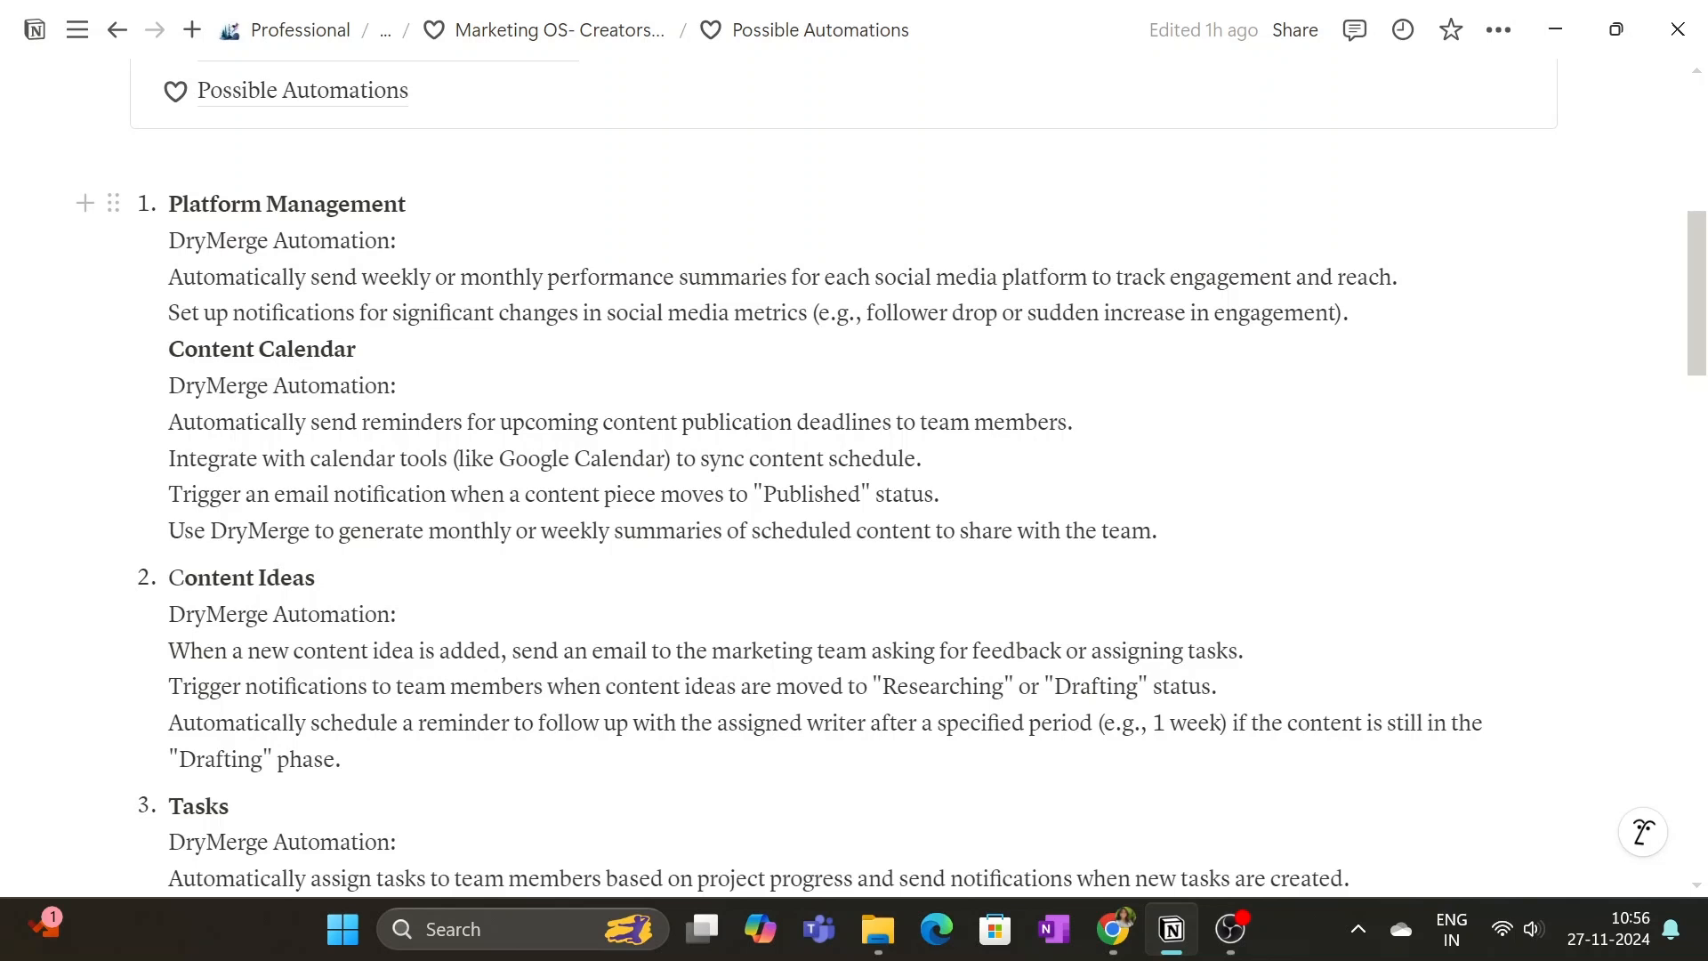
Step: Copy the Platform Management automation idea, including its performance summaries and metric-change notifications
{"action": "left_click_drag", "start_coordinate": [169, 203], "coordinate": [1350, 313]}
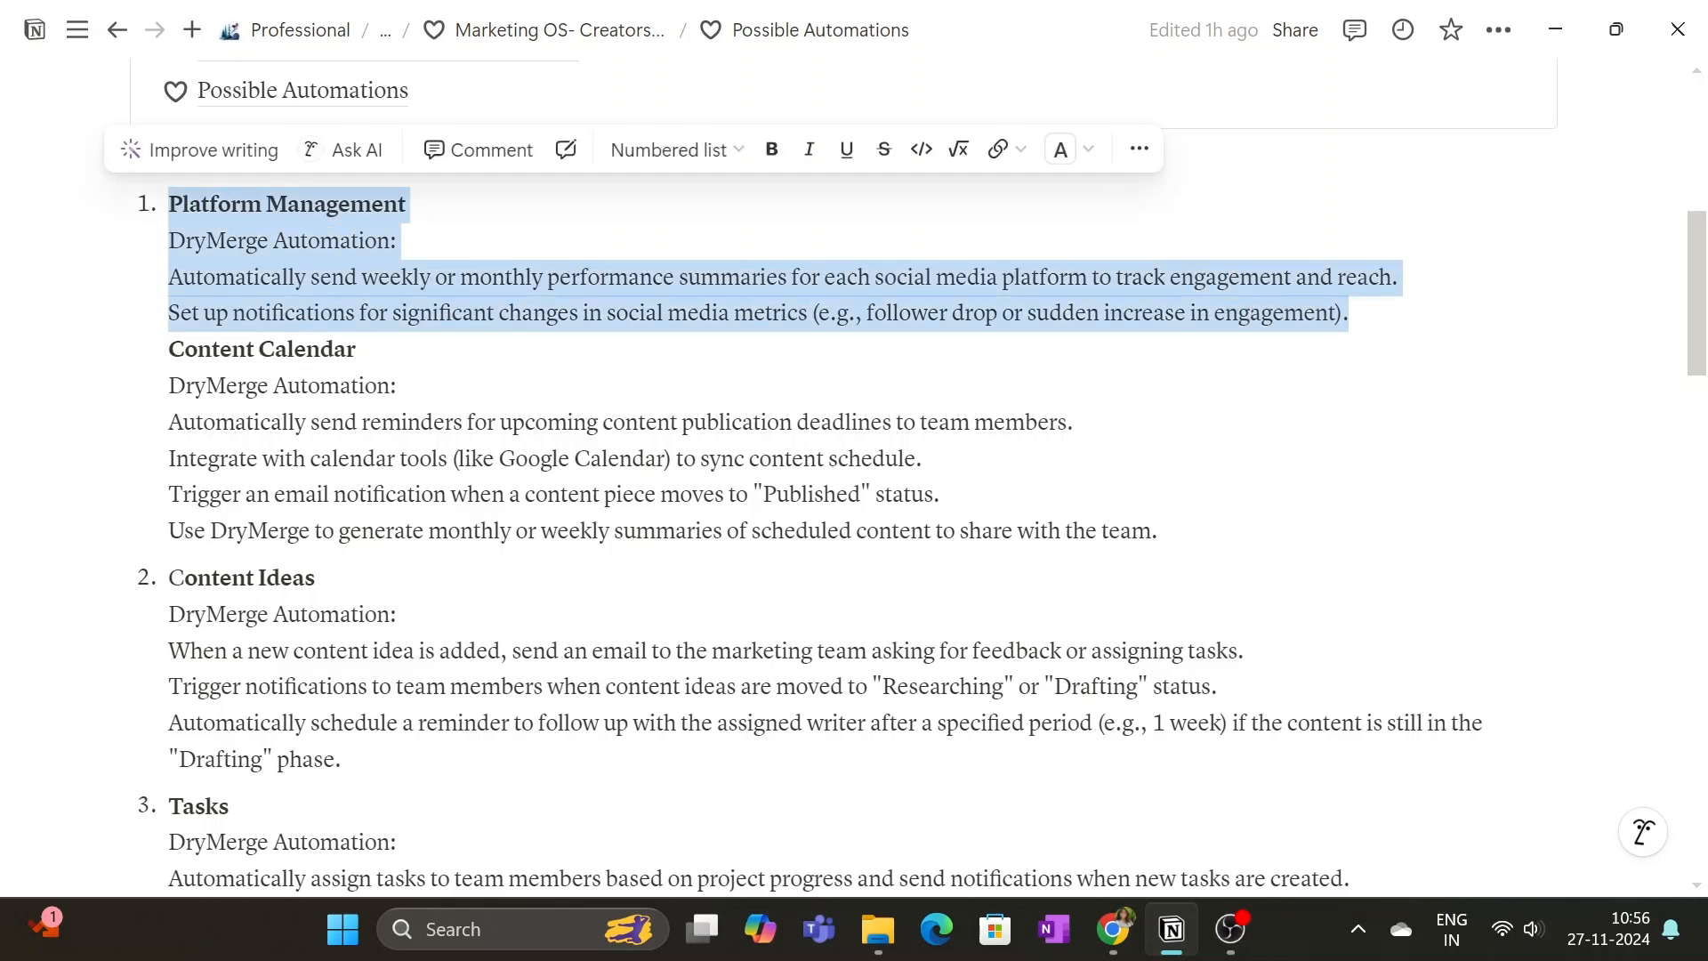
{"action": "right_click", "coordinate": [1052, 314]}
{"action": "left_click", "coordinate": [1095, 424]}
{"action": "left_click", "coordinate": [1215, 313]}
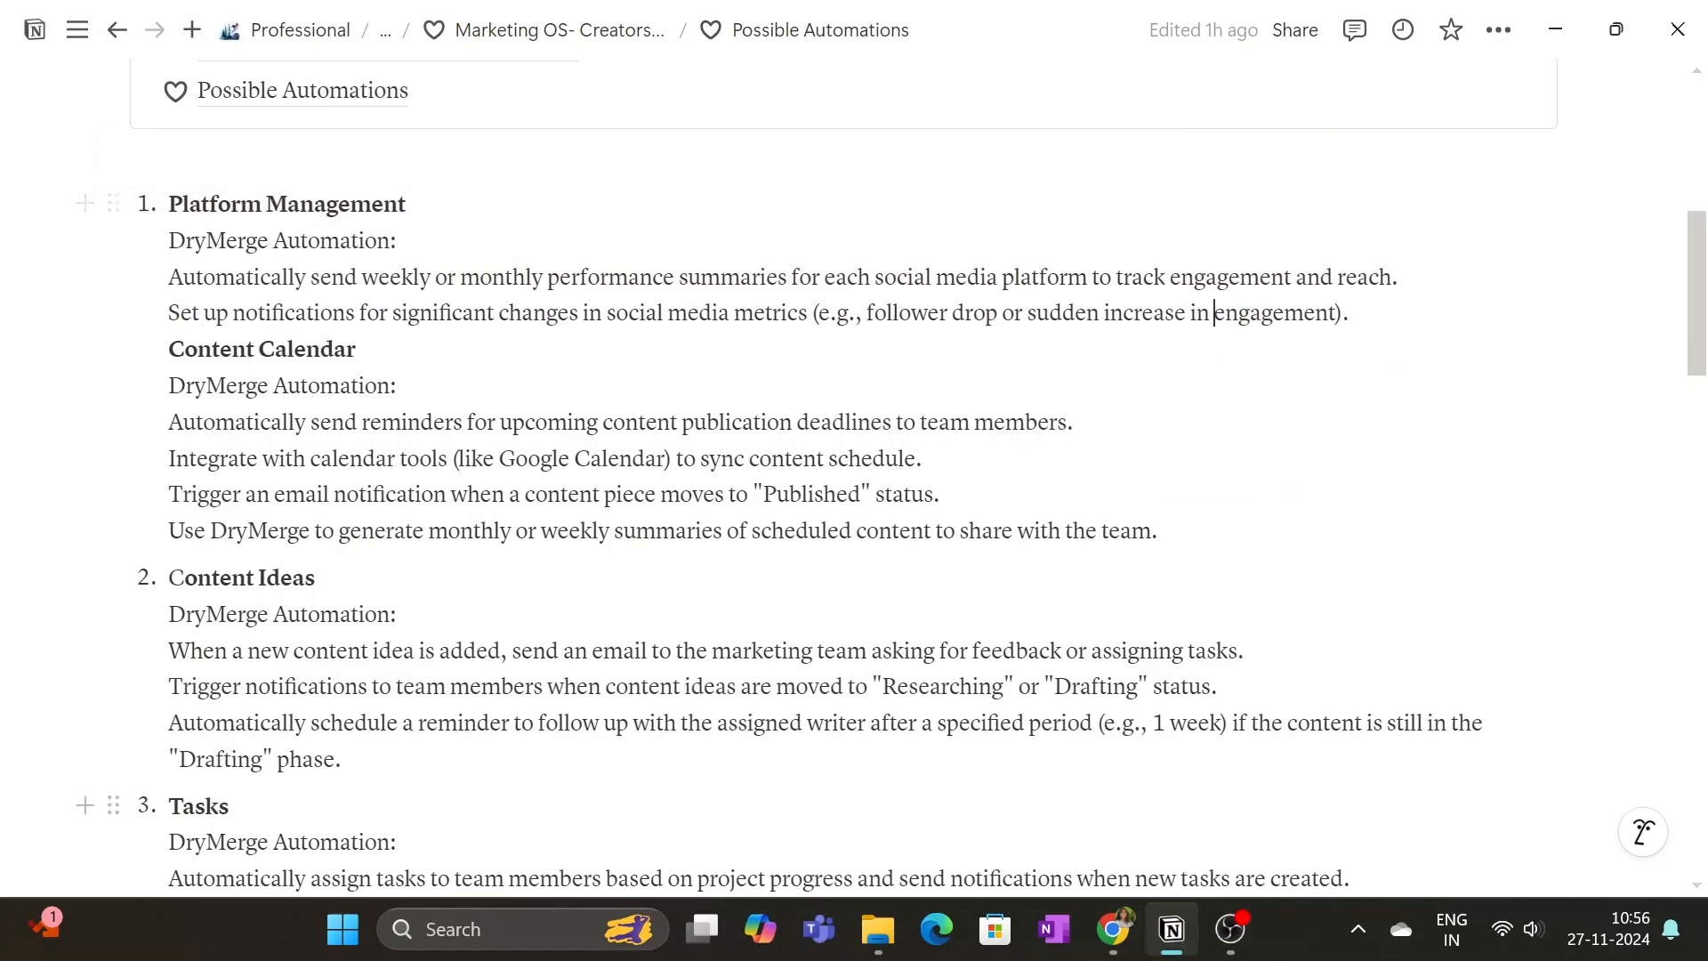
Step: Switch to DryMerge in Chrome and review the Social Media Performance Tracker chat, including its timezone and e-mail recipient settings
{"action": "left_click", "coordinate": [1113, 929]}
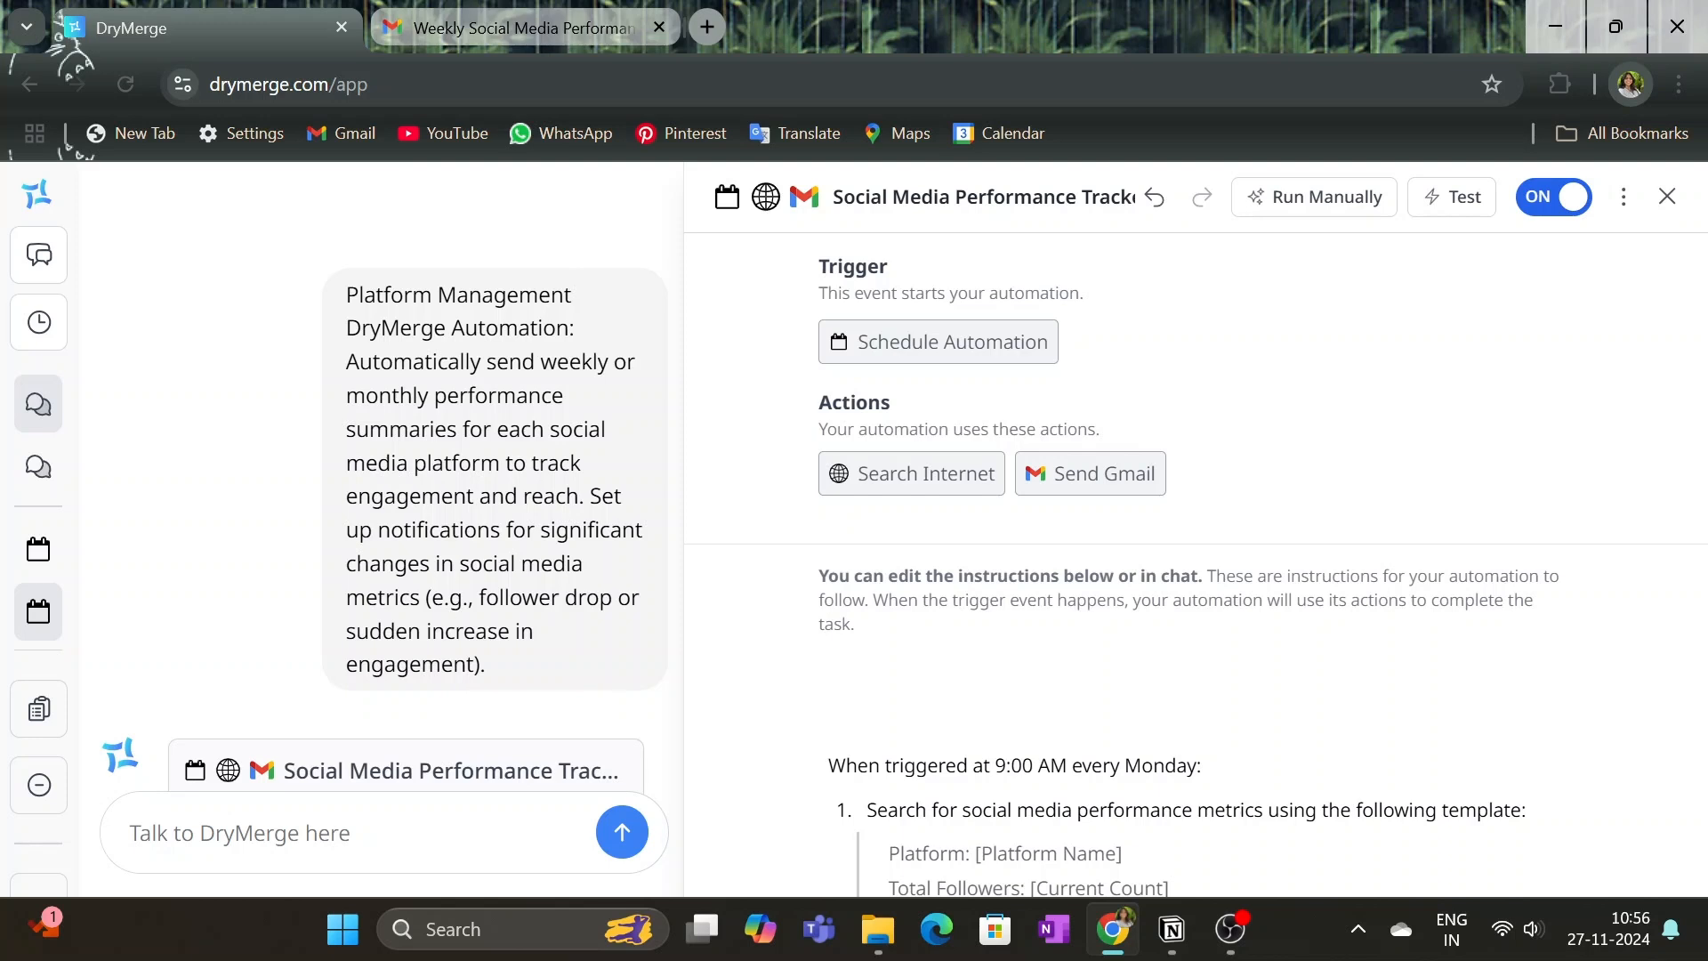
{"action": "scroll", "coordinate": [450, 572], "scroll_direction": "down", "scroll_amount": 3}
{"action": "scroll", "coordinate": [449, 572], "scroll_direction": "down", "scroll_amount": 2}
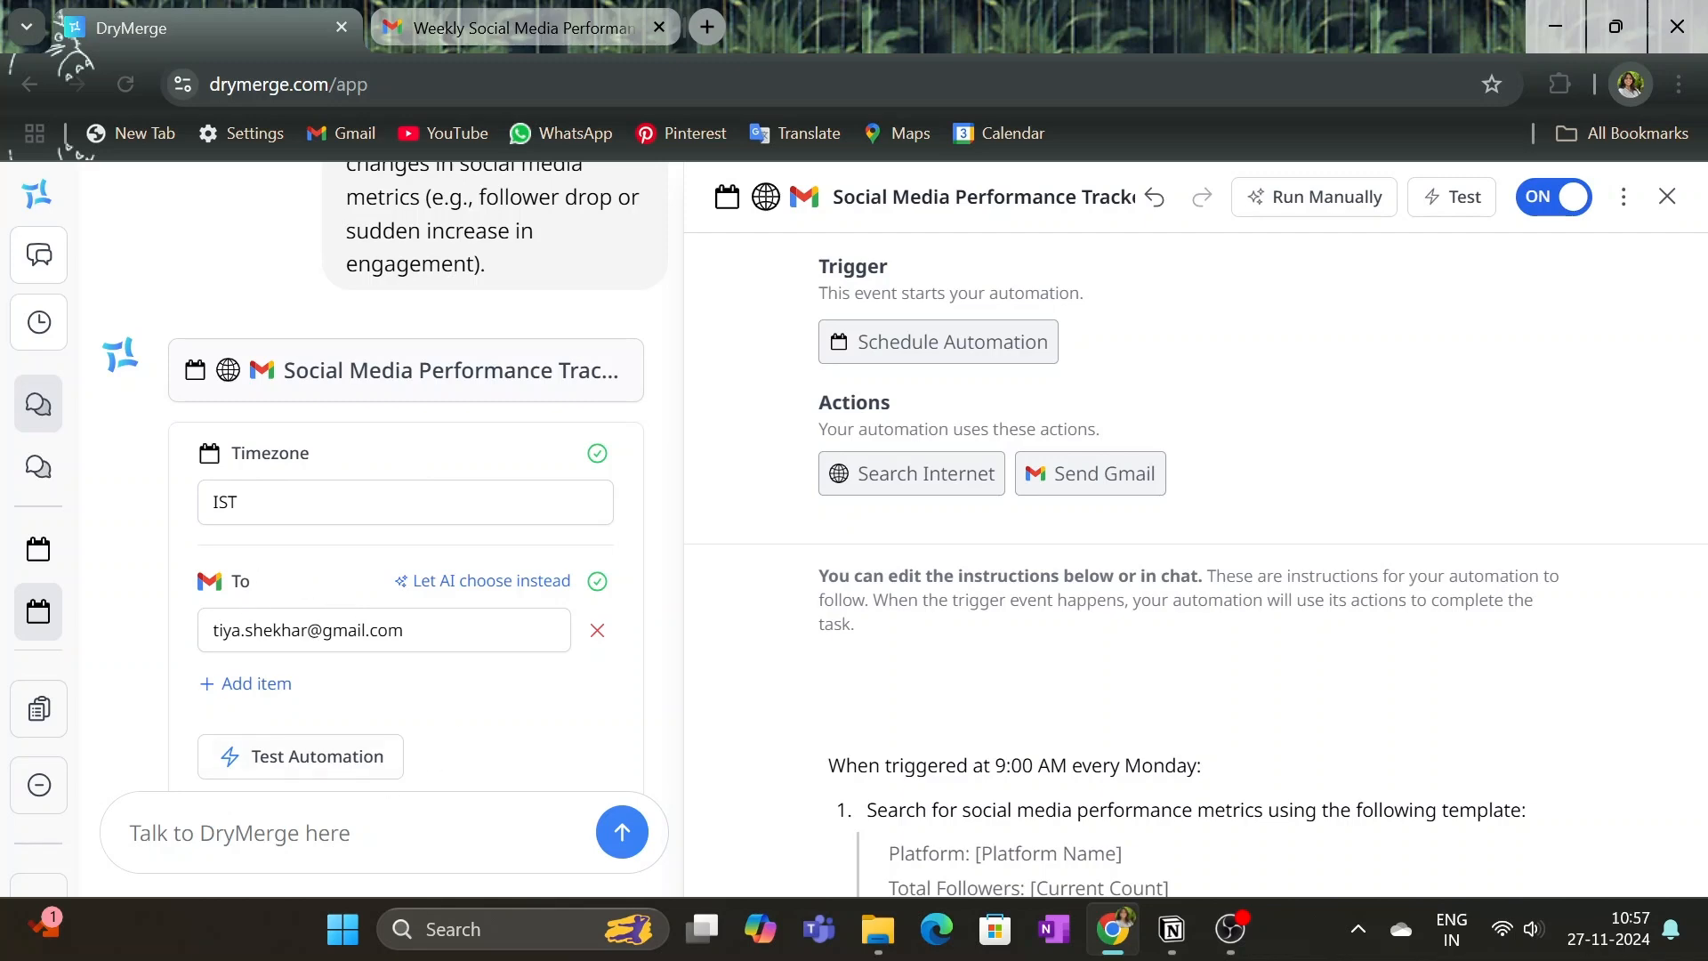
{"action": "scroll", "coordinate": [442, 647], "scroll_direction": "down", "scroll_amount": 15}
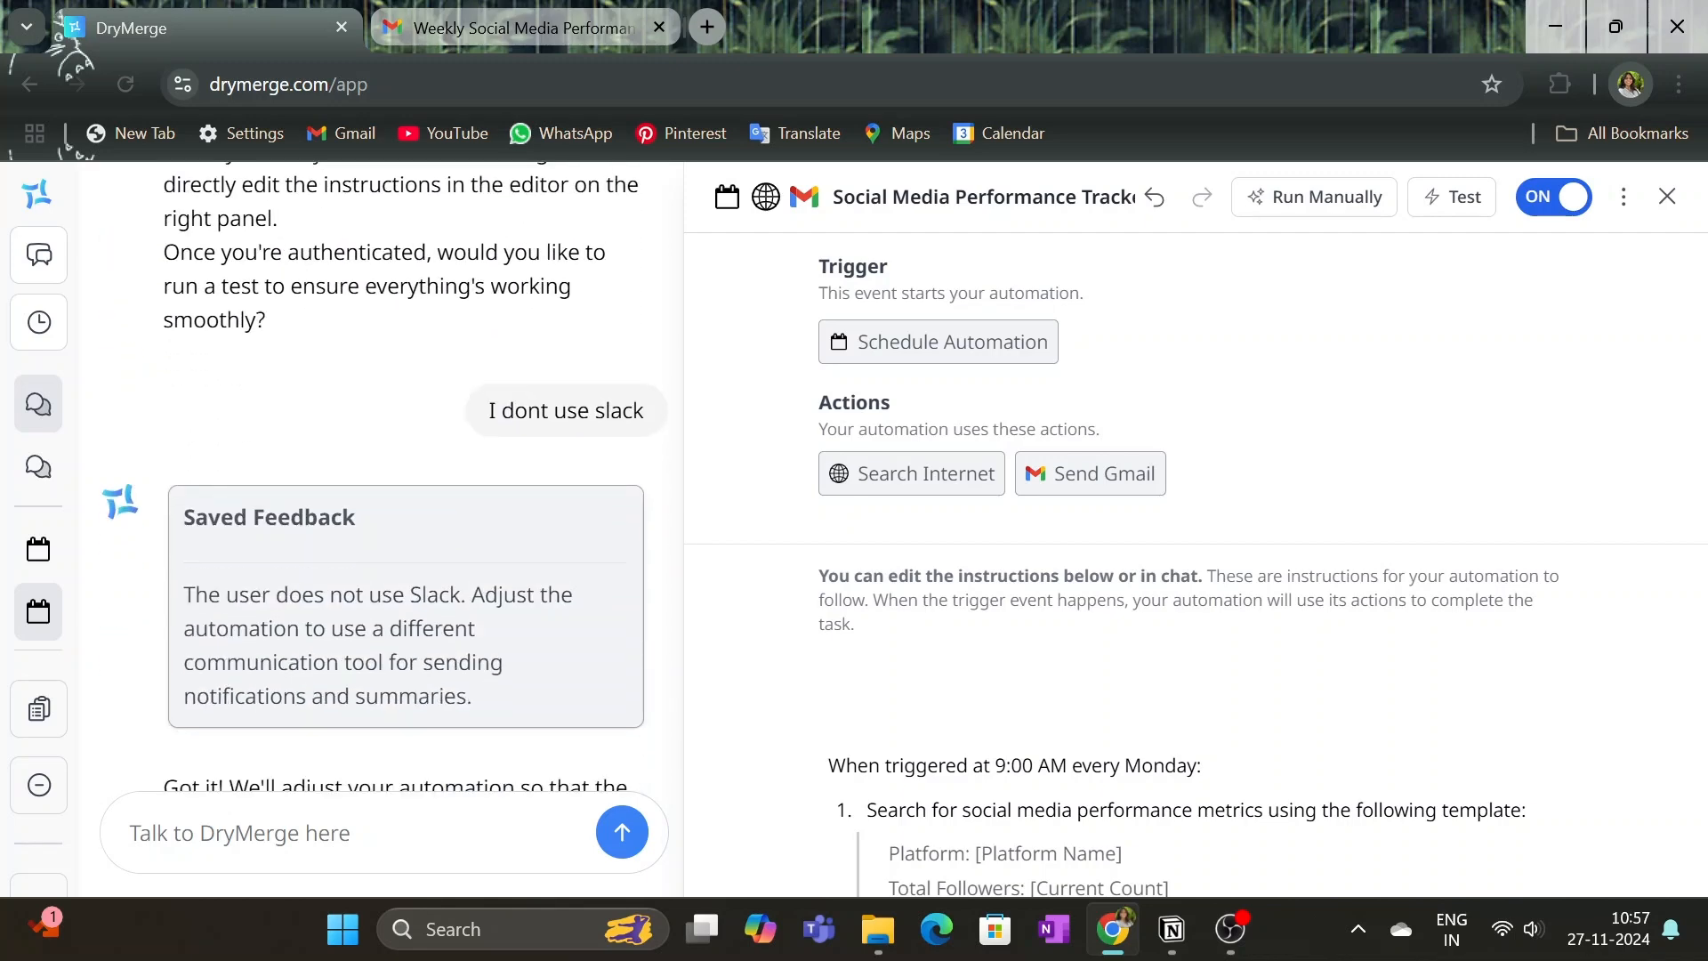
{"action": "scroll", "coordinate": [442, 648], "scroll_direction": "down", "scroll_amount": 10}
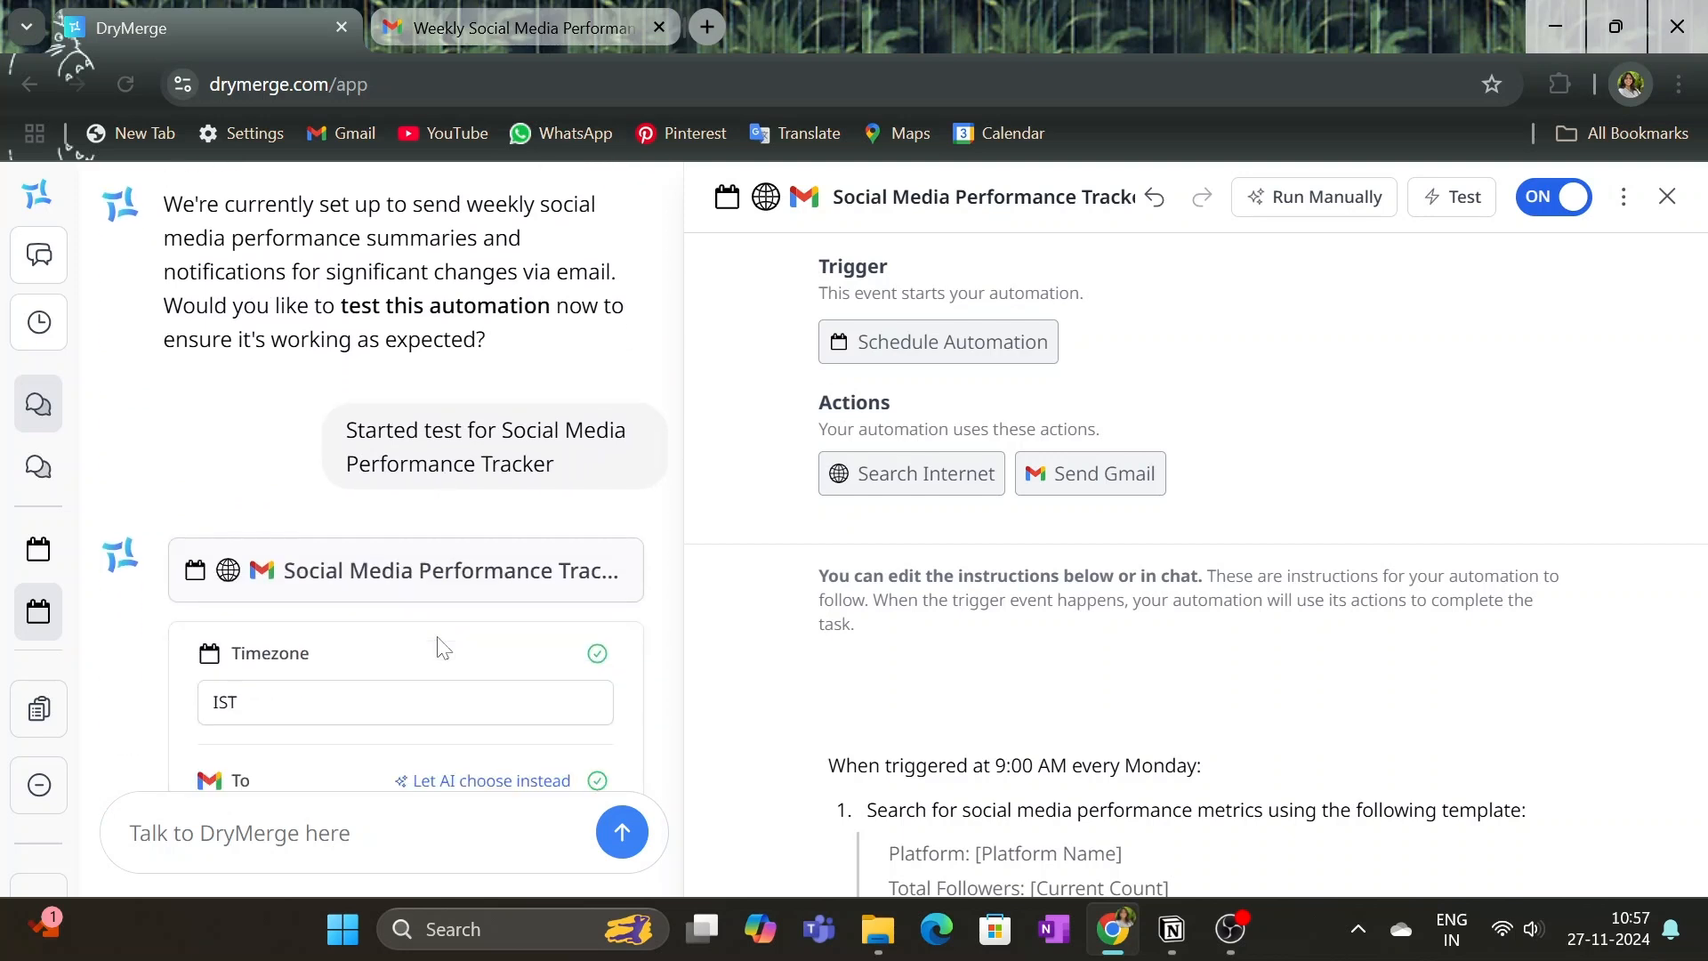
{"action": "scroll", "coordinate": [442, 648], "scroll_direction": "up", "scroll_amount": 1}
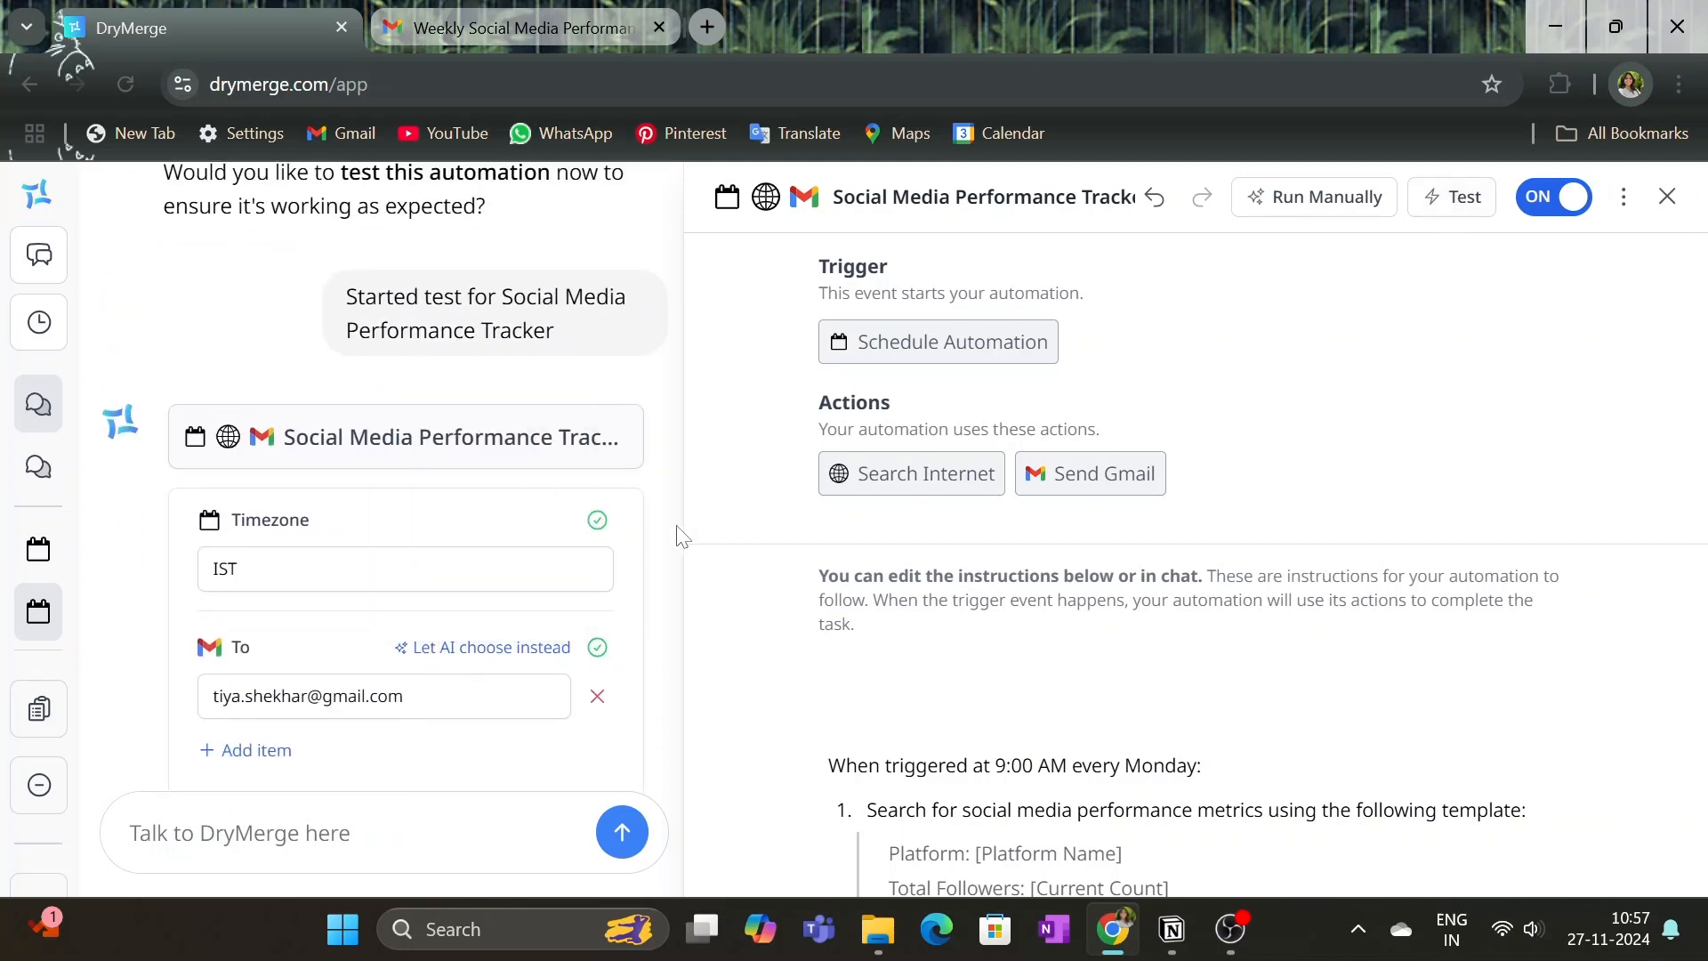
{"action": "scroll", "coordinate": [667, 530], "scroll_direction": "down", "scroll_amount": 1}
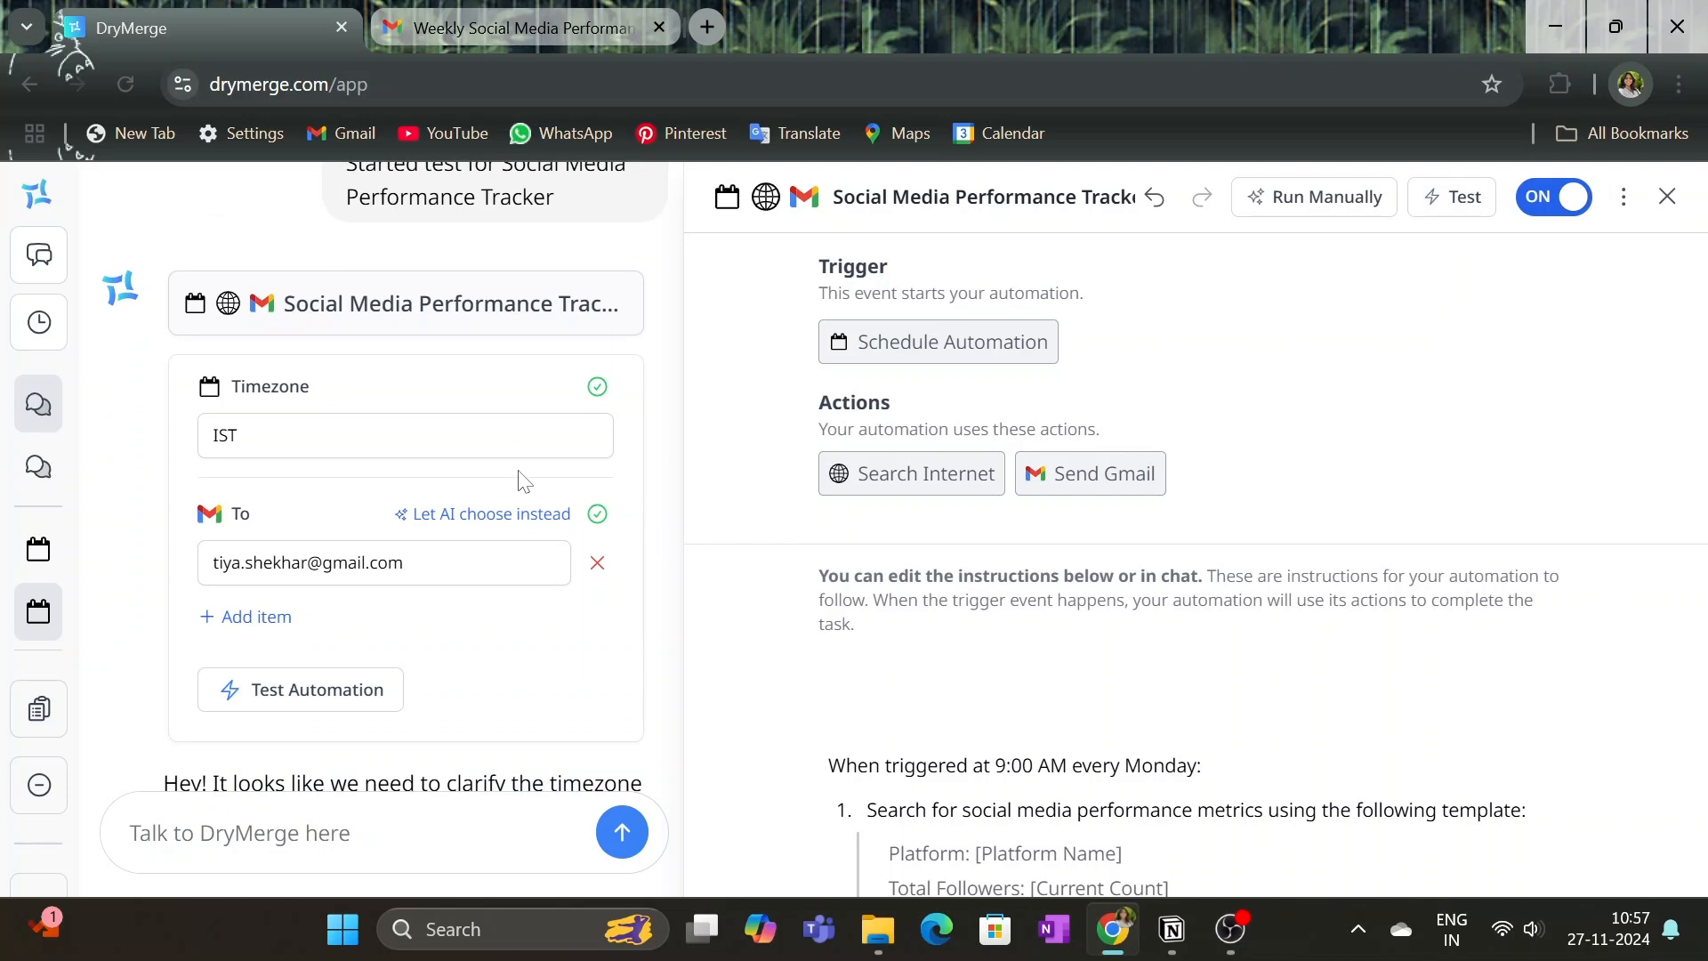
Step: Review the Social Media Performance Tracker's instructions, covering the metrics search, recipient, per-platform summary e-mail, alert thresholds and alert e-mail
{"action": "scroll", "coordinate": [1192, 409], "scroll_direction": "down", "scroll_amount": 5}
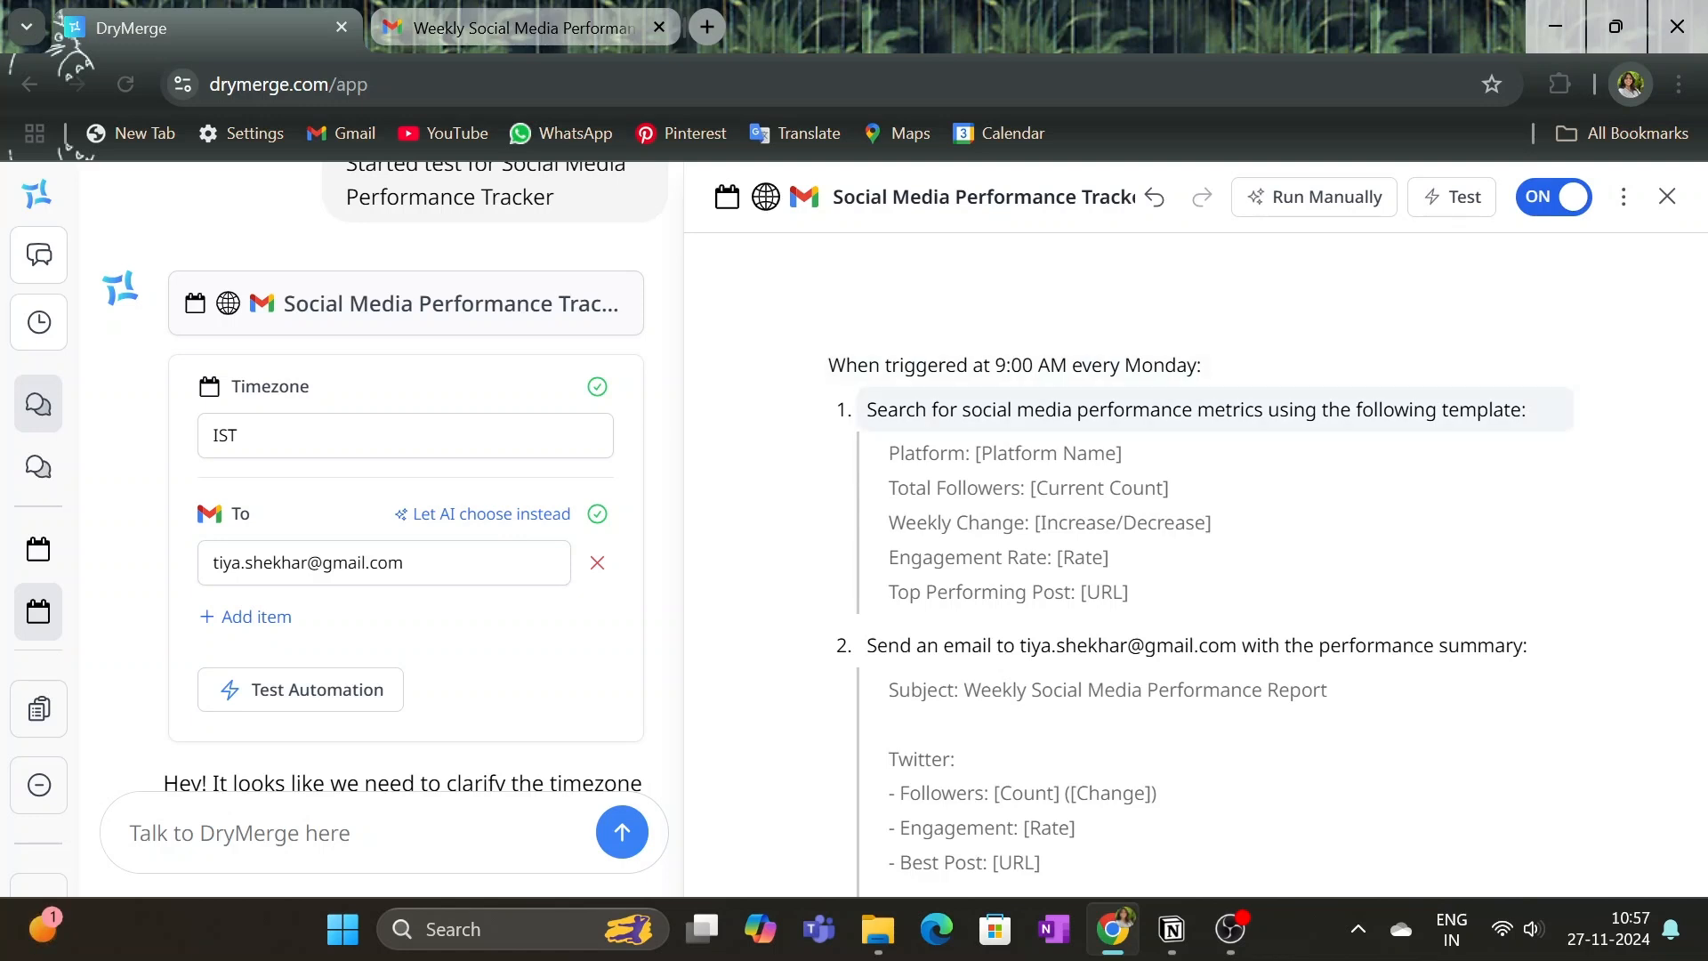
{"action": "scroll", "coordinate": [1202, 551], "scroll_direction": "down", "scroll_amount": 3}
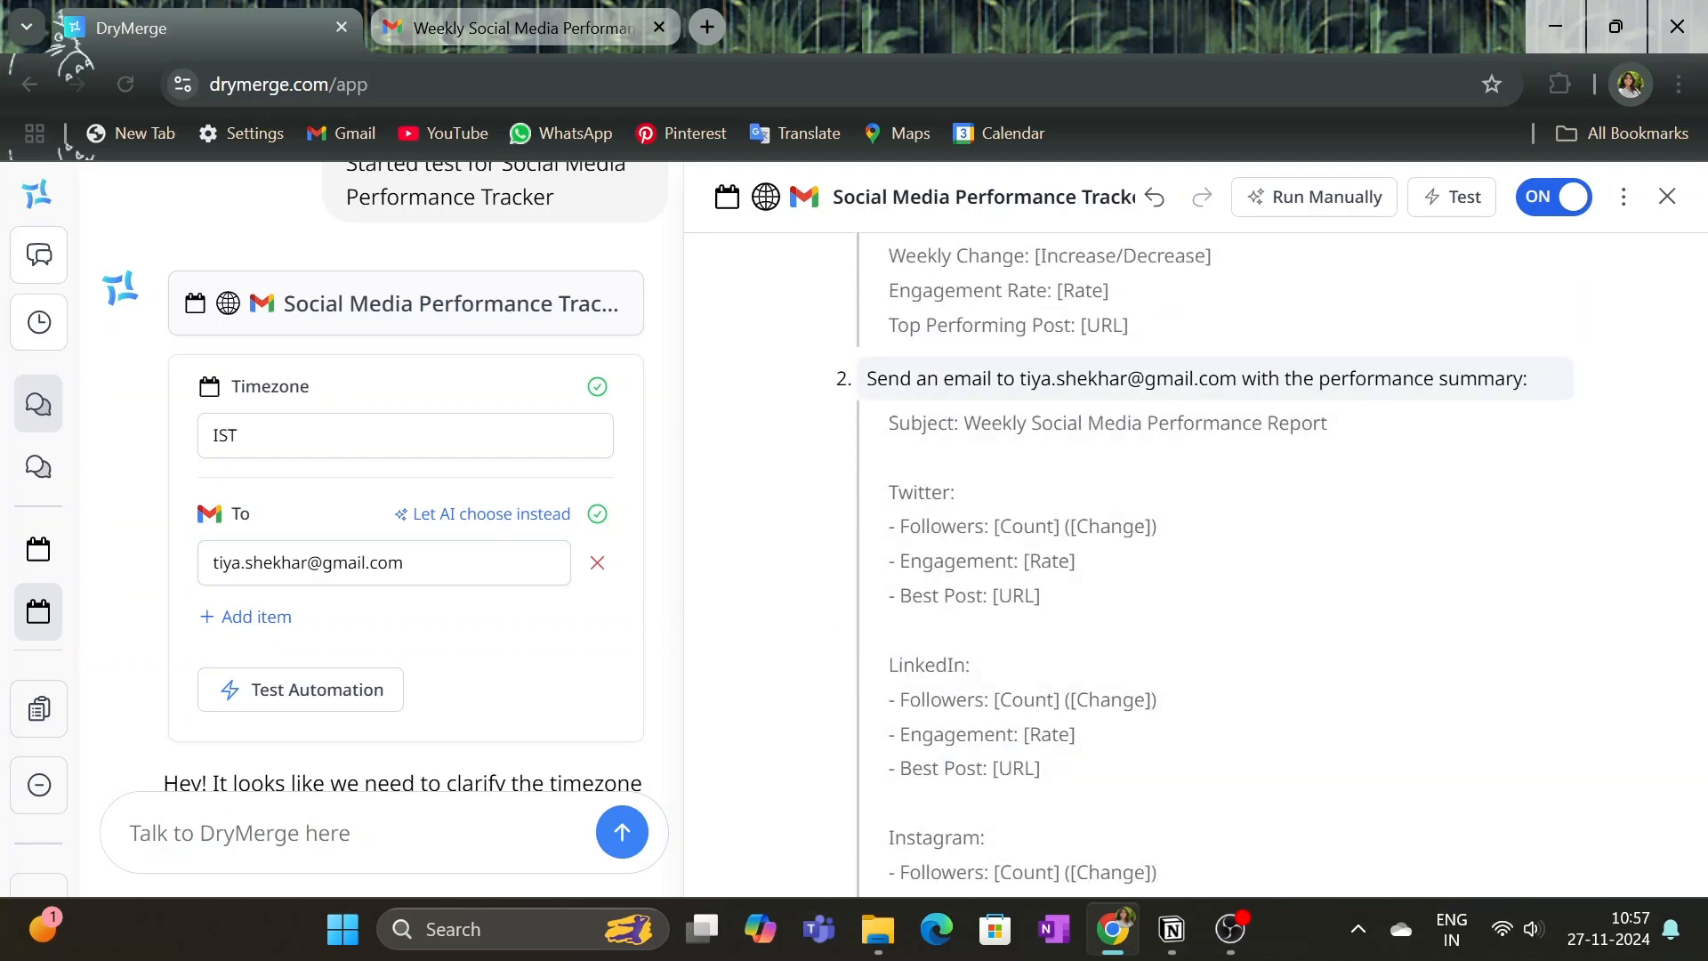
{"action": "left_click_drag", "start_coordinate": [1020, 378], "coordinate": [1236, 378]}
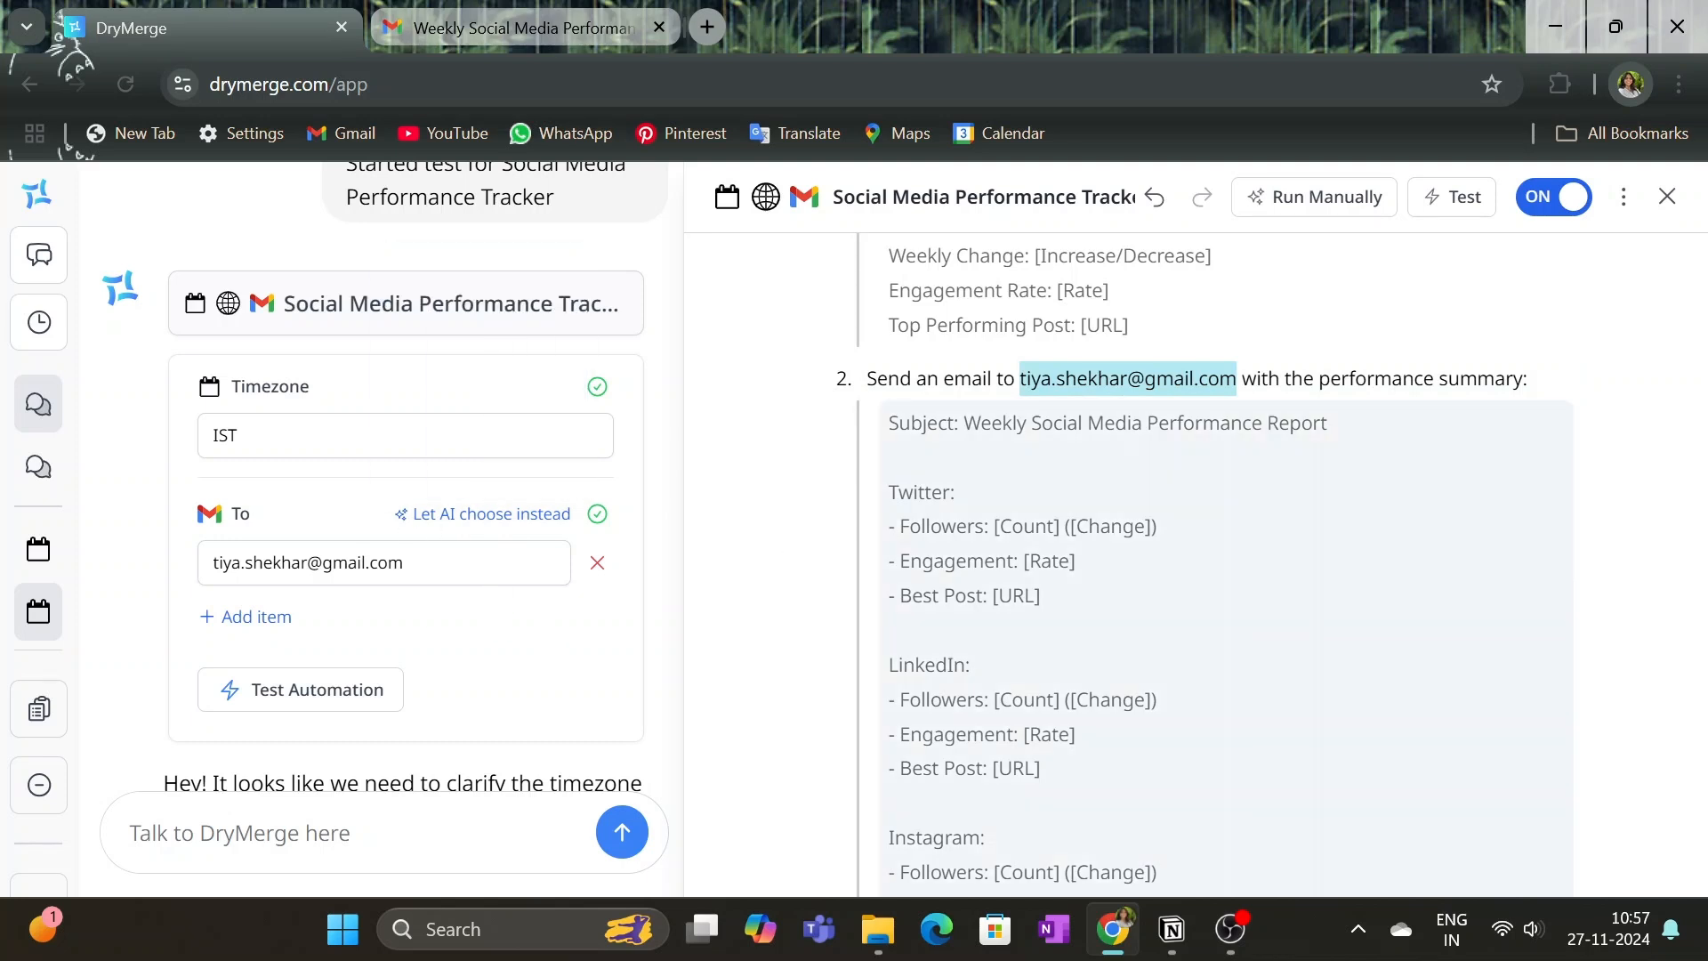
{"action": "left_click", "coordinate": [889, 492]}
{"action": "scroll", "coordinate": [1193, 561], "scroll_direction": "down", "scroll_amount": 1}
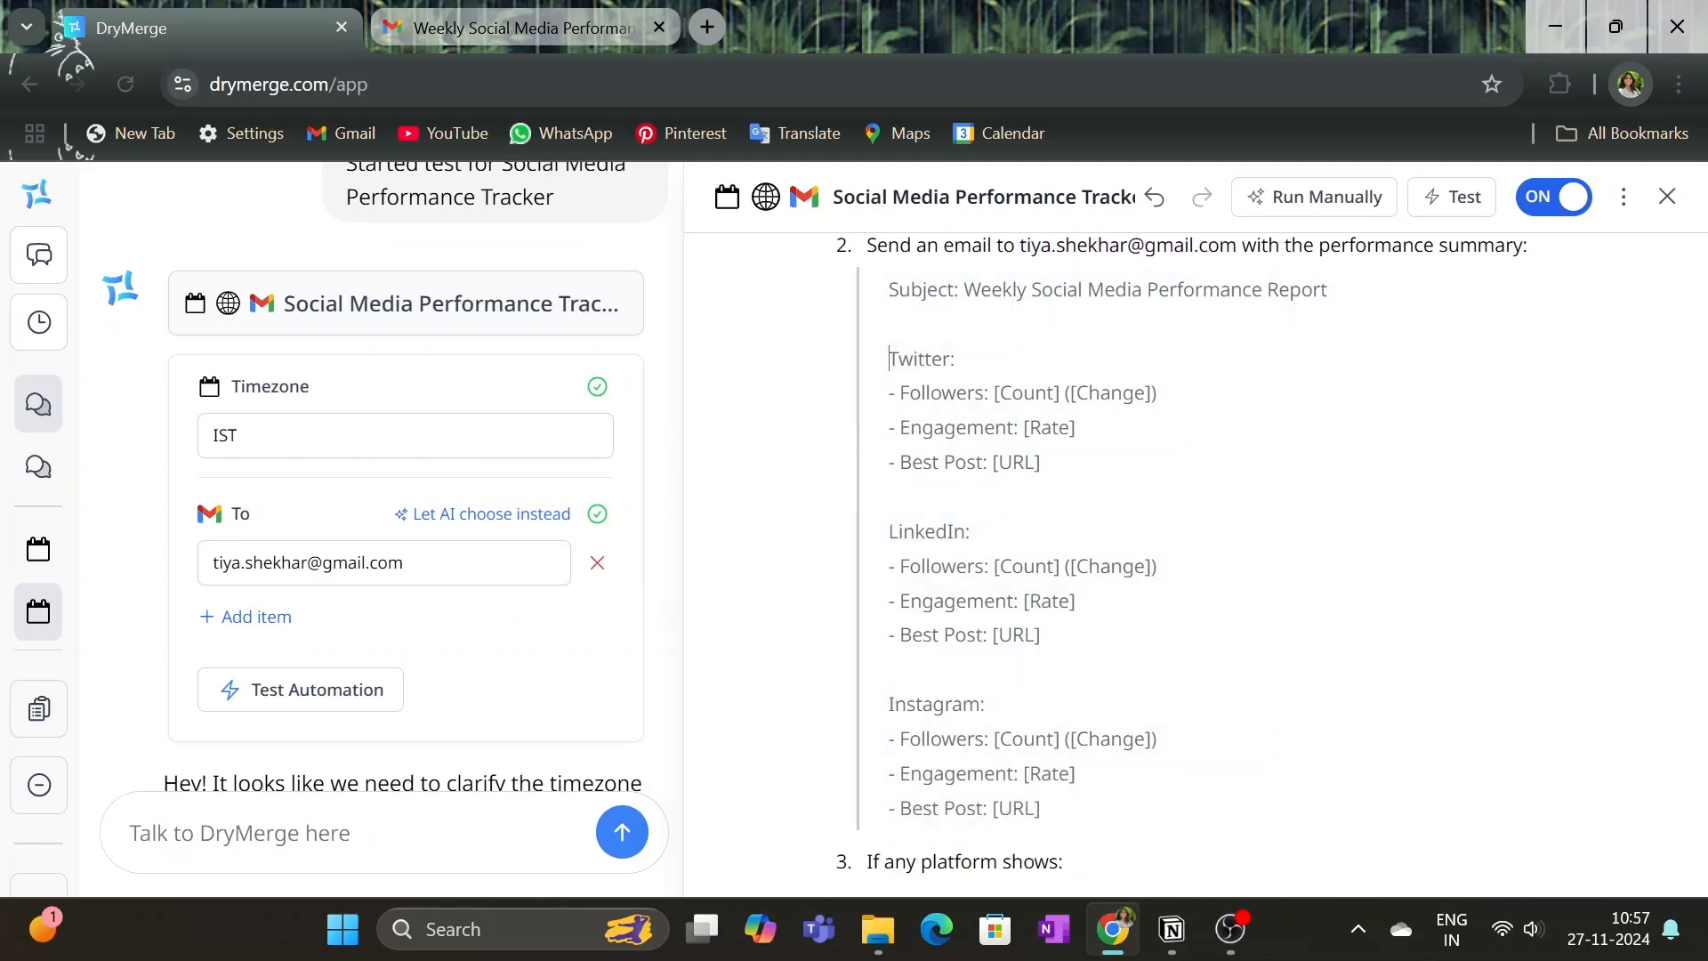
{"action": "scroll", "coordinate": [1192, 560], "scroll_direction": "down", "scroll_amount": 3}
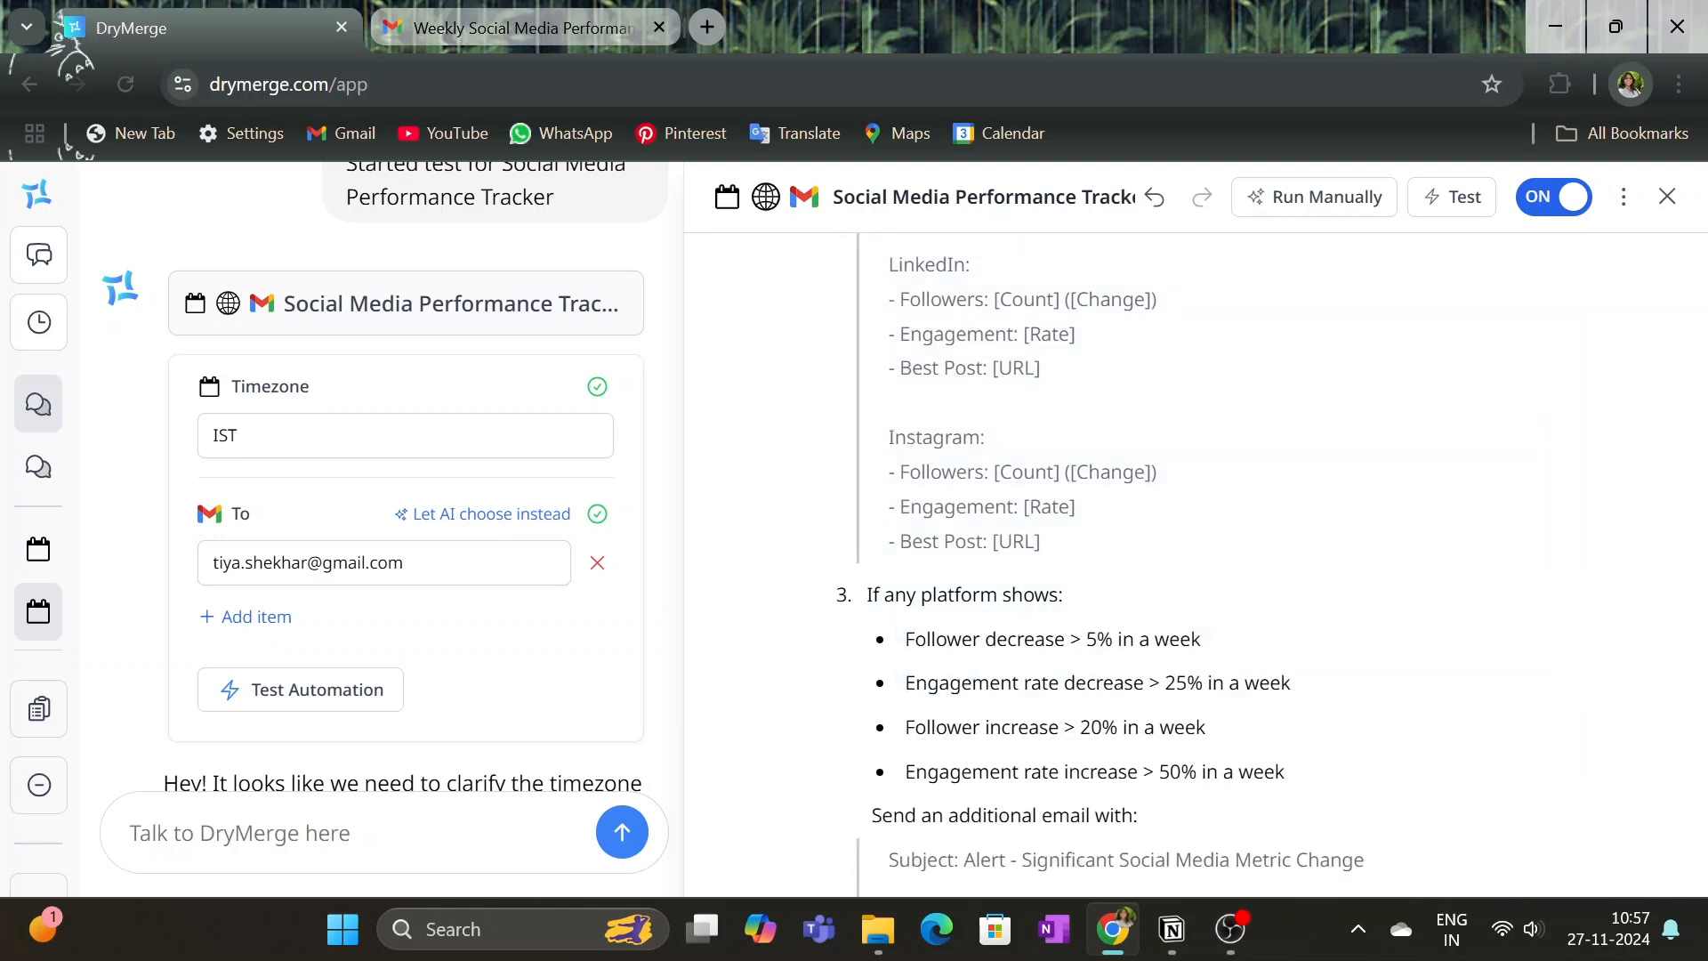
{"action": "scroll", "coordinate": [1193, 561], "scroll_direction": "down", "scroll_amount": 2}
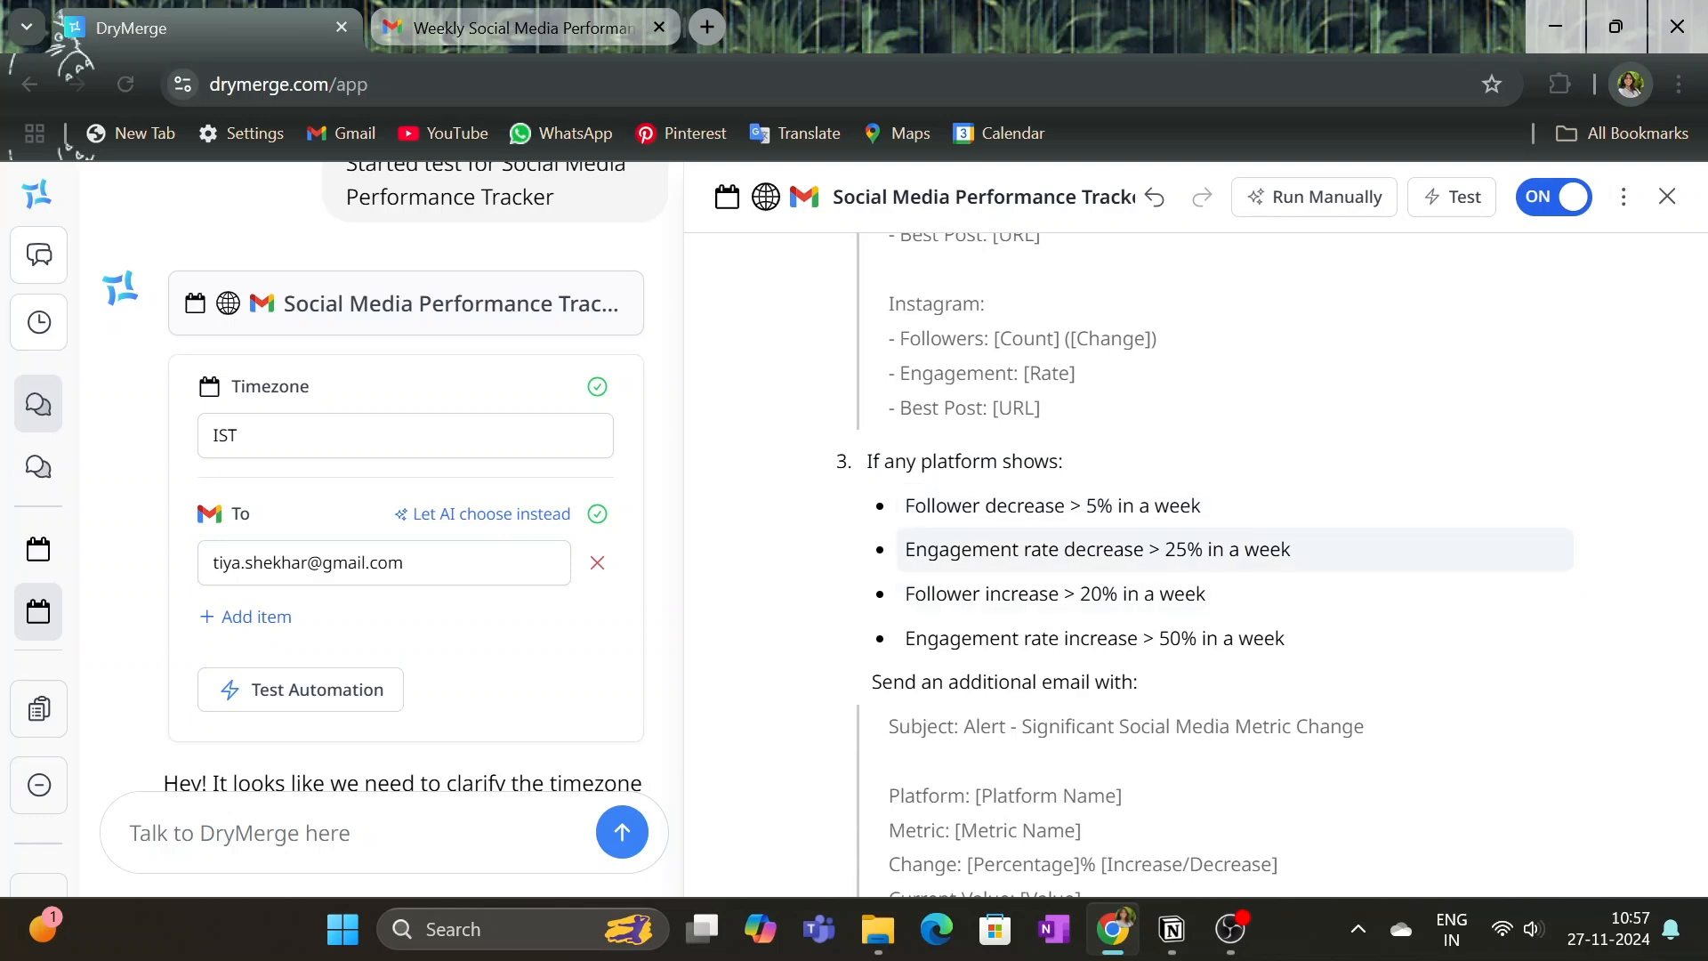
{"action": "scroll", "coordinate": [1193, 534], "scroll_direction": "down", "scroll_amount": 2}
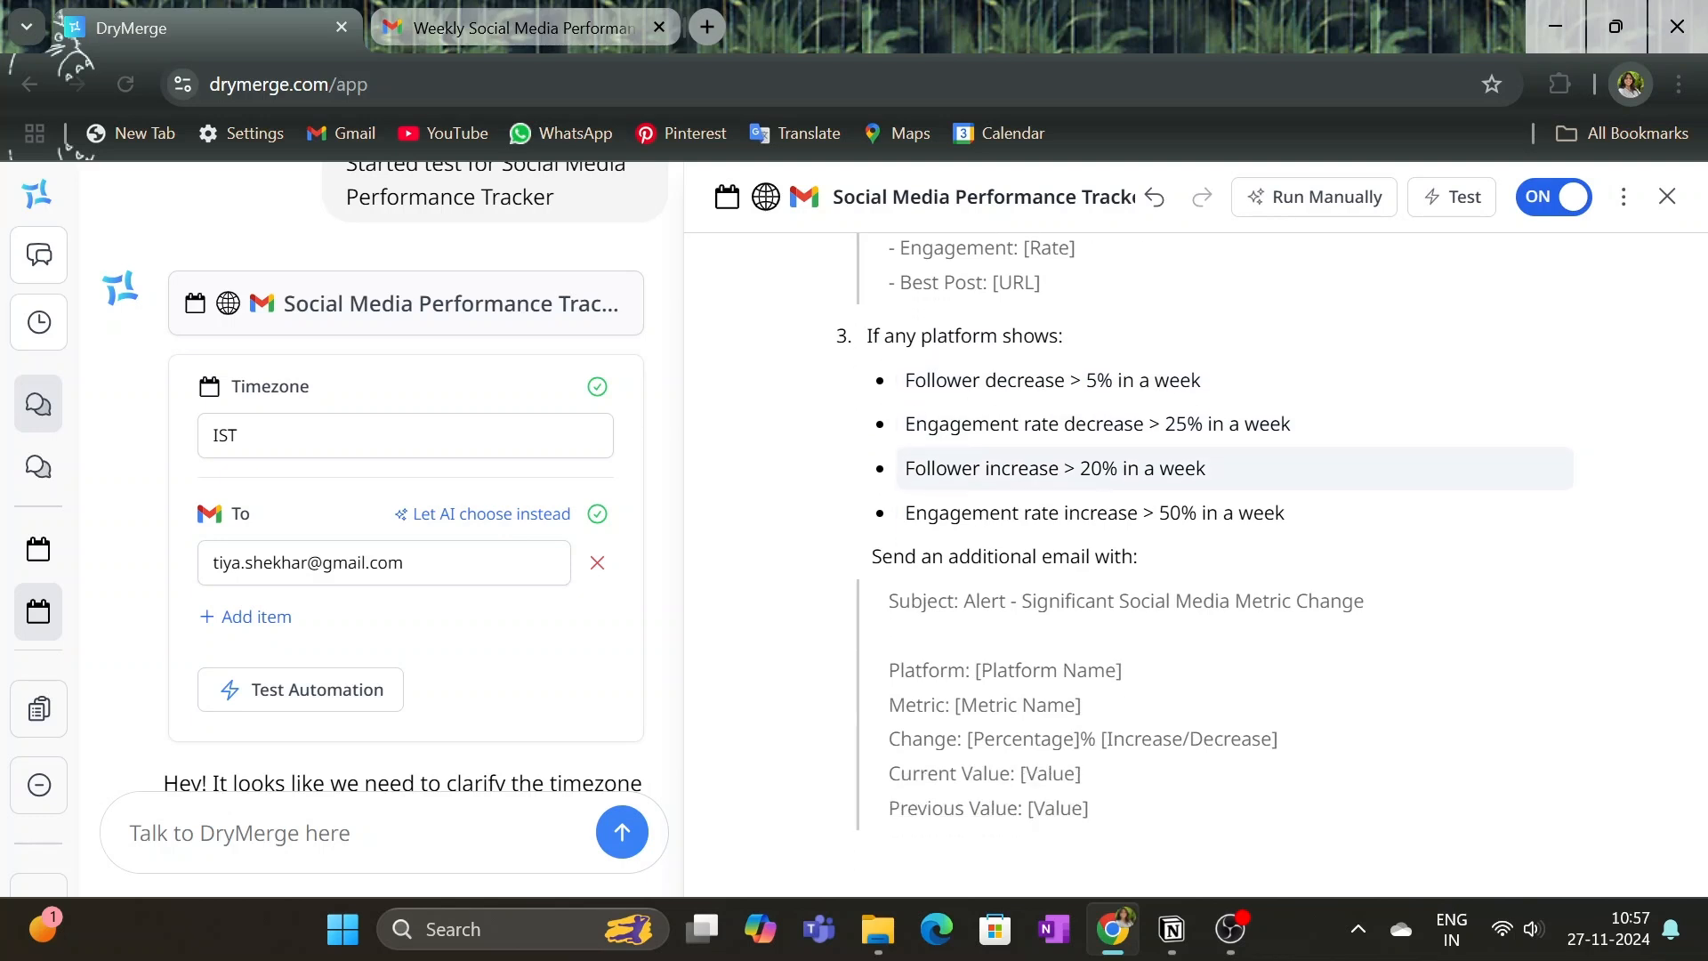
Step: Switch to Gmail and examine the Weekly Social Media Performance Report e-mail, highlighting the Twitter followers placeholders
{"action": "left_click", "coordinate": [573, 25]}
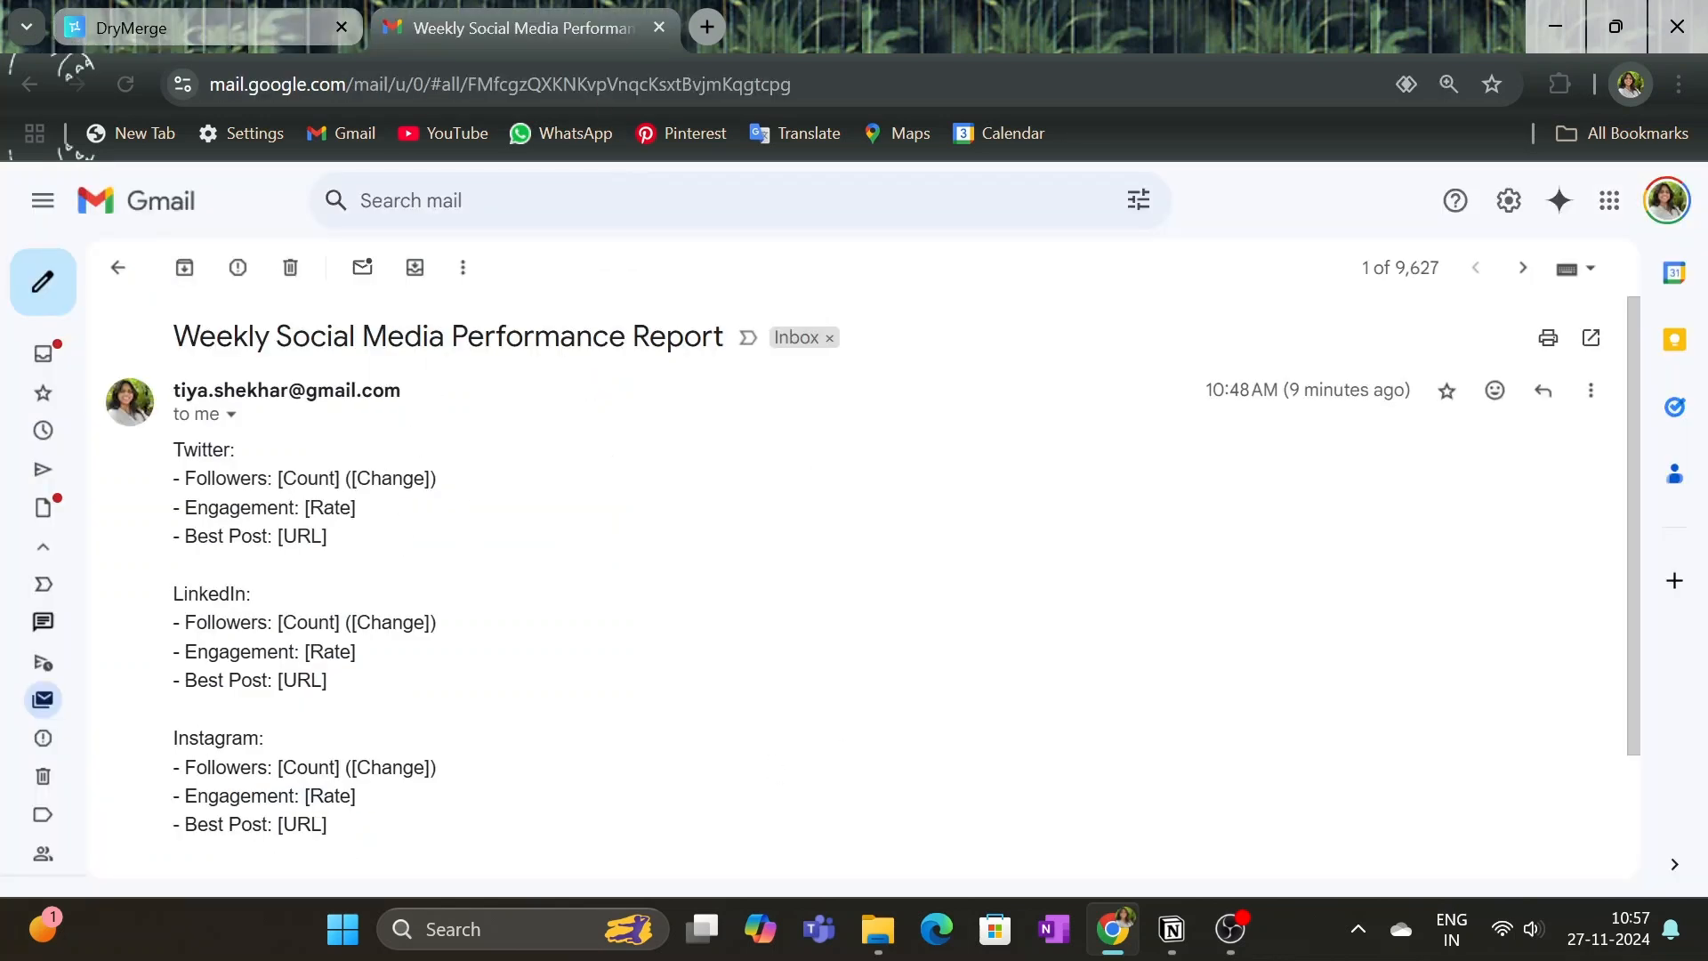
{"action": "left_click_drag", "start_coordinate": [283, 479], "coordinate": [425, 479]}
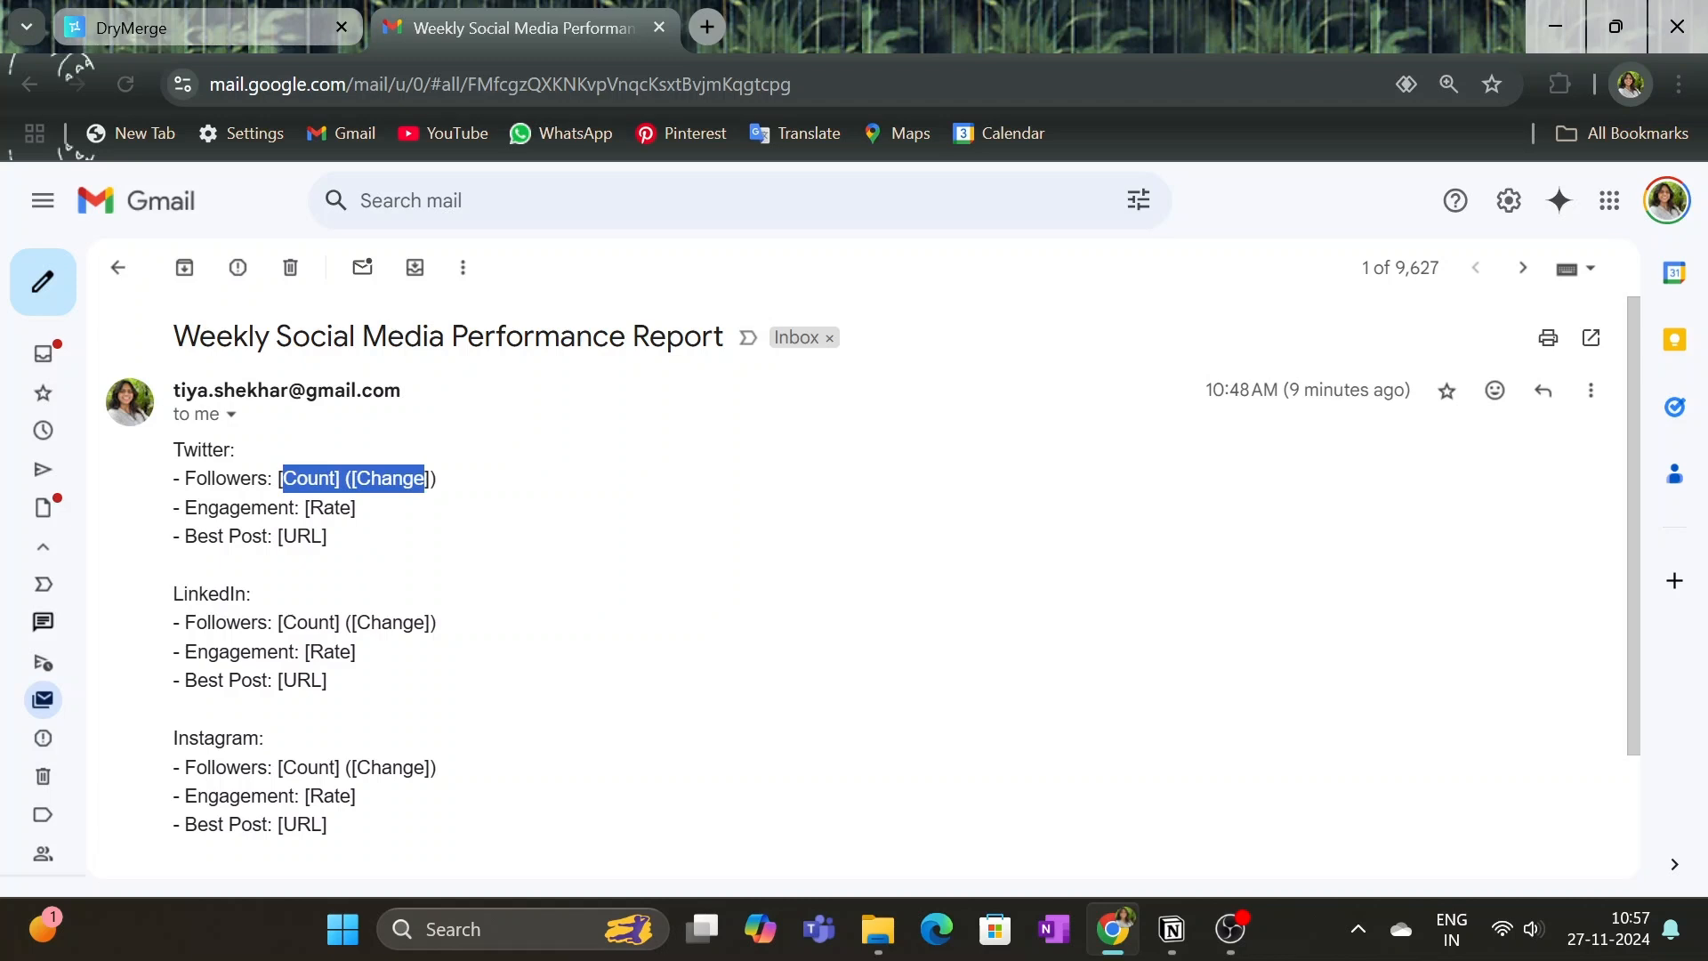
{"action": "left_click", "coordinate": [574, 495]}
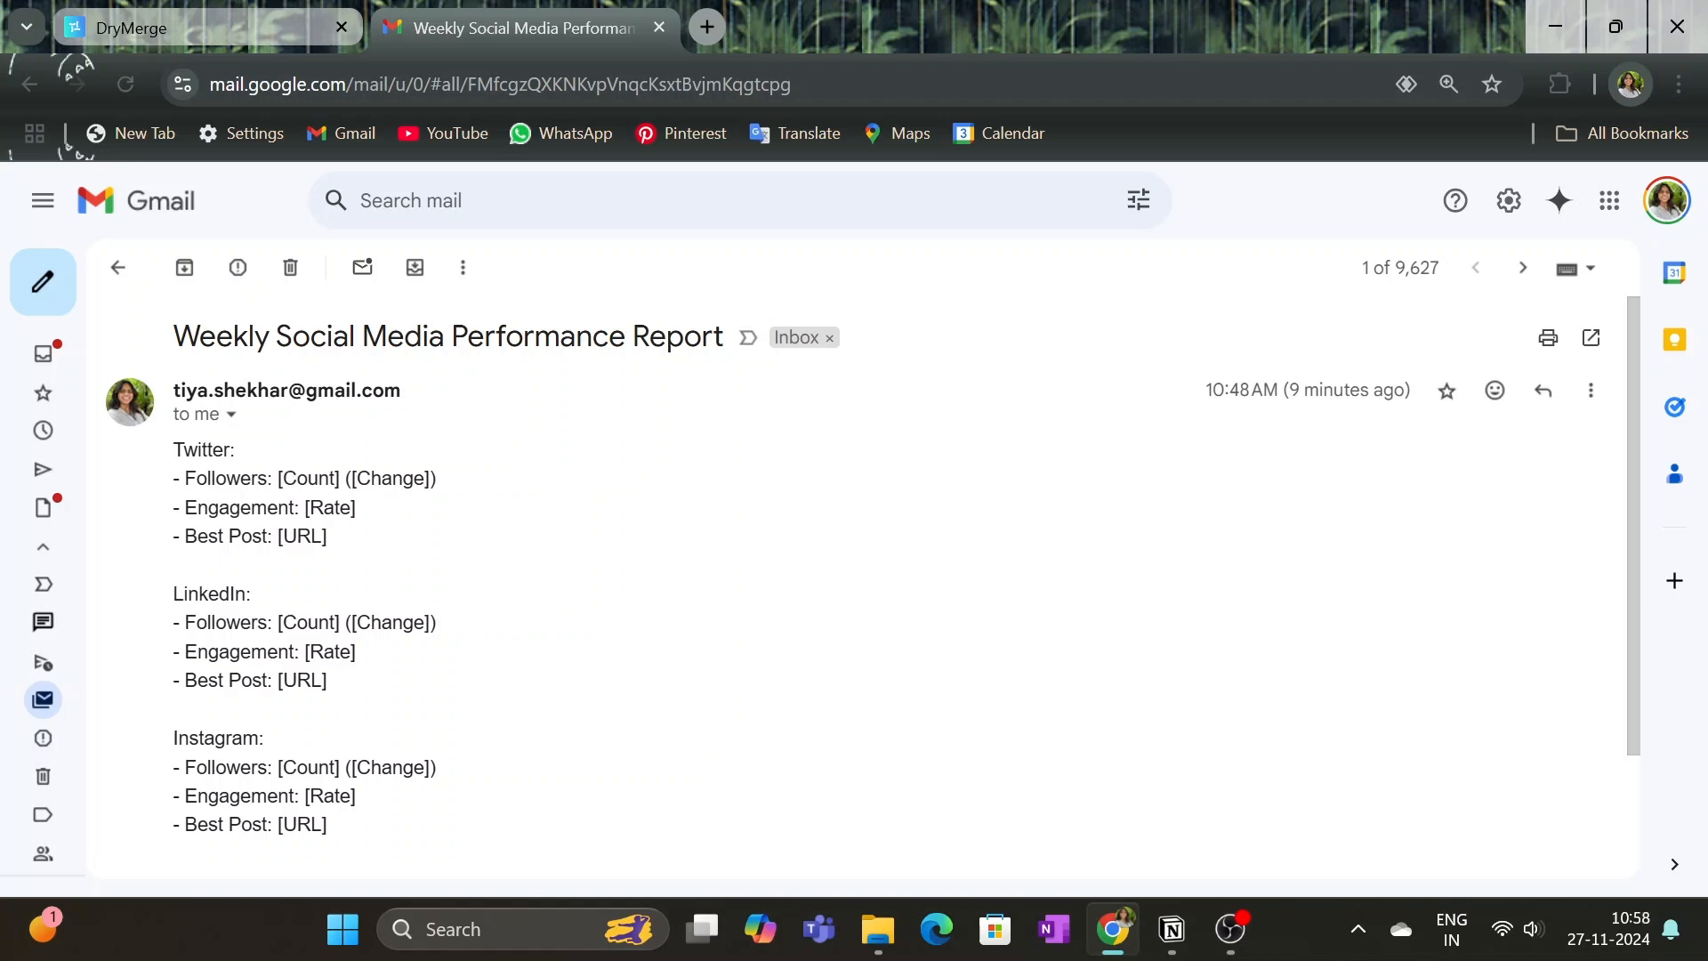
{"action": "left_click_drag", "start_coordinate": [279, 479], "coordinate": [449, 487]}
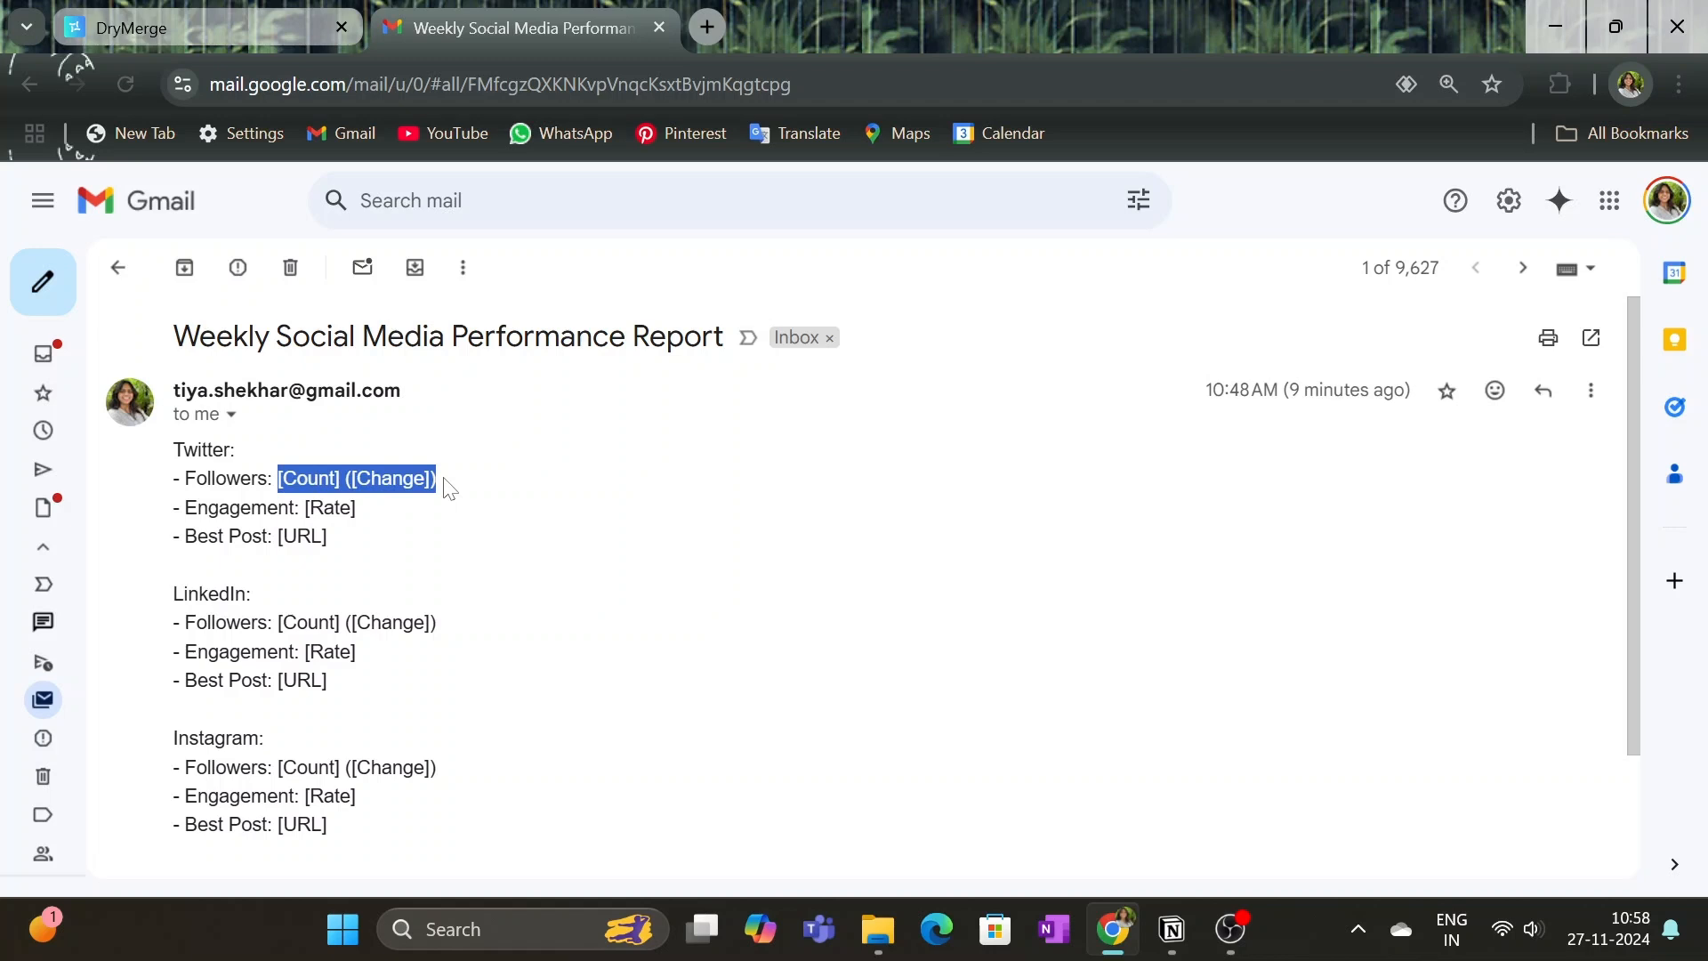
Step: Switch to Notion and highlight the Content Calendar automation idea, including its DryMerge reminders, calendar sync, publishing notification and summaries
{"action": "left_click", "coordinate": [223, 29]}
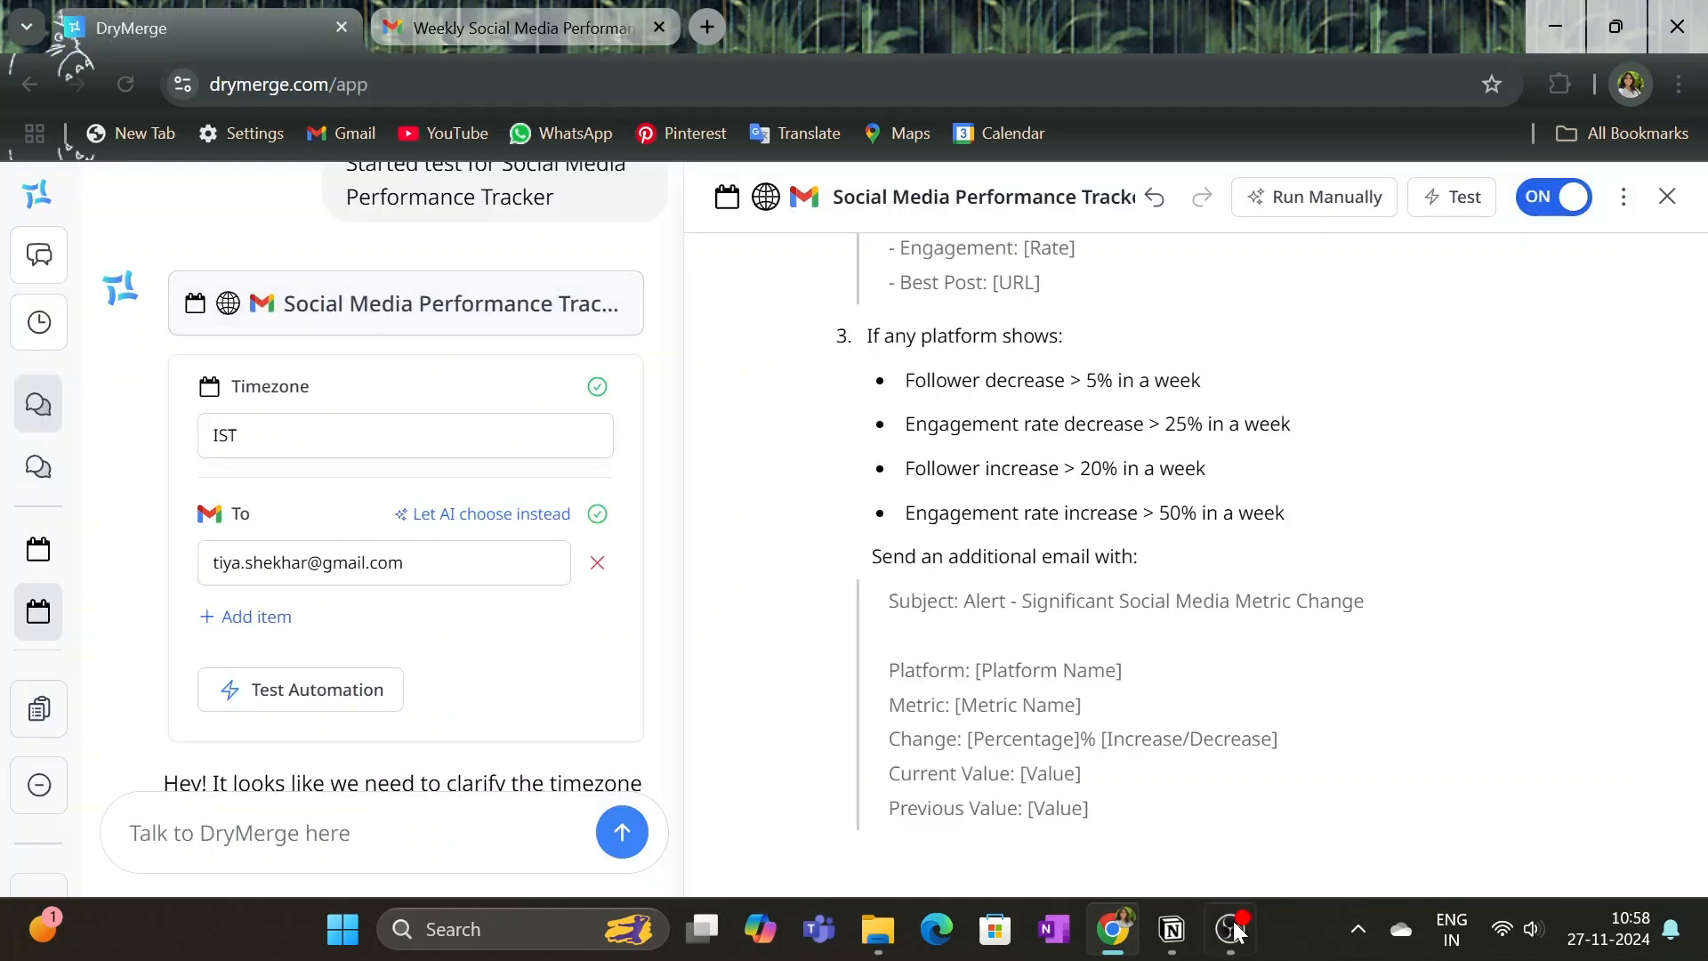
{"action": "left_click", "coordinate": [1173, 930]}
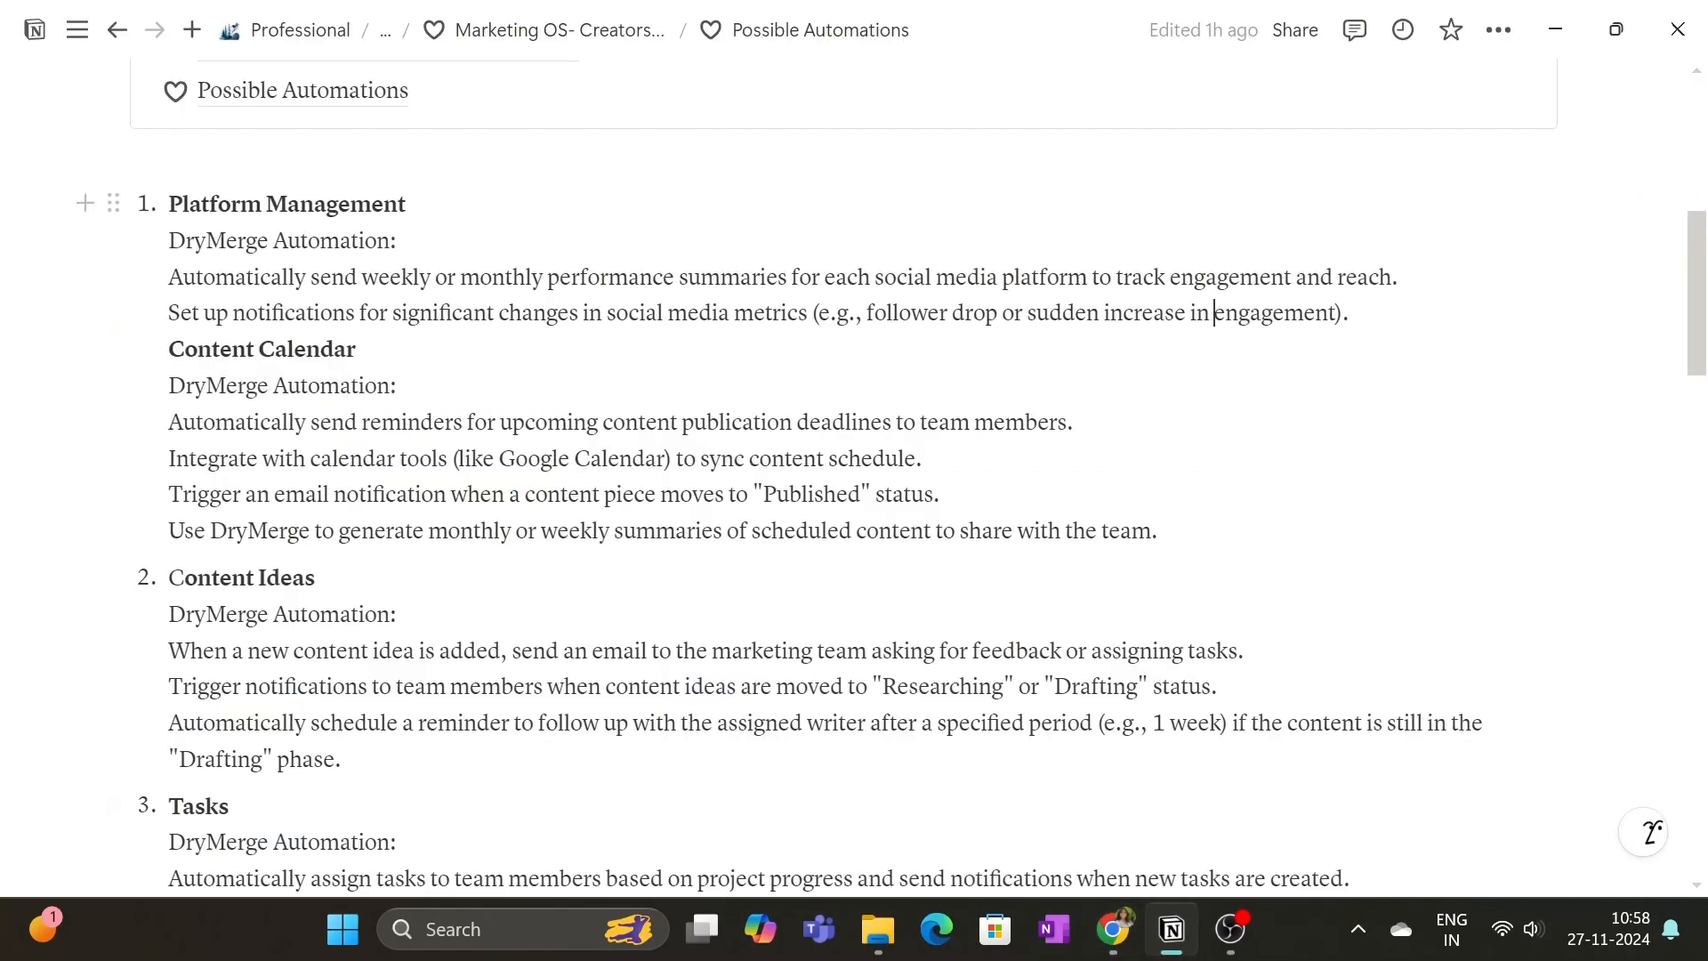
{"action": "left_click_drag", "start_coordinate": [168, 348], "coordinate": [1158, 531]}
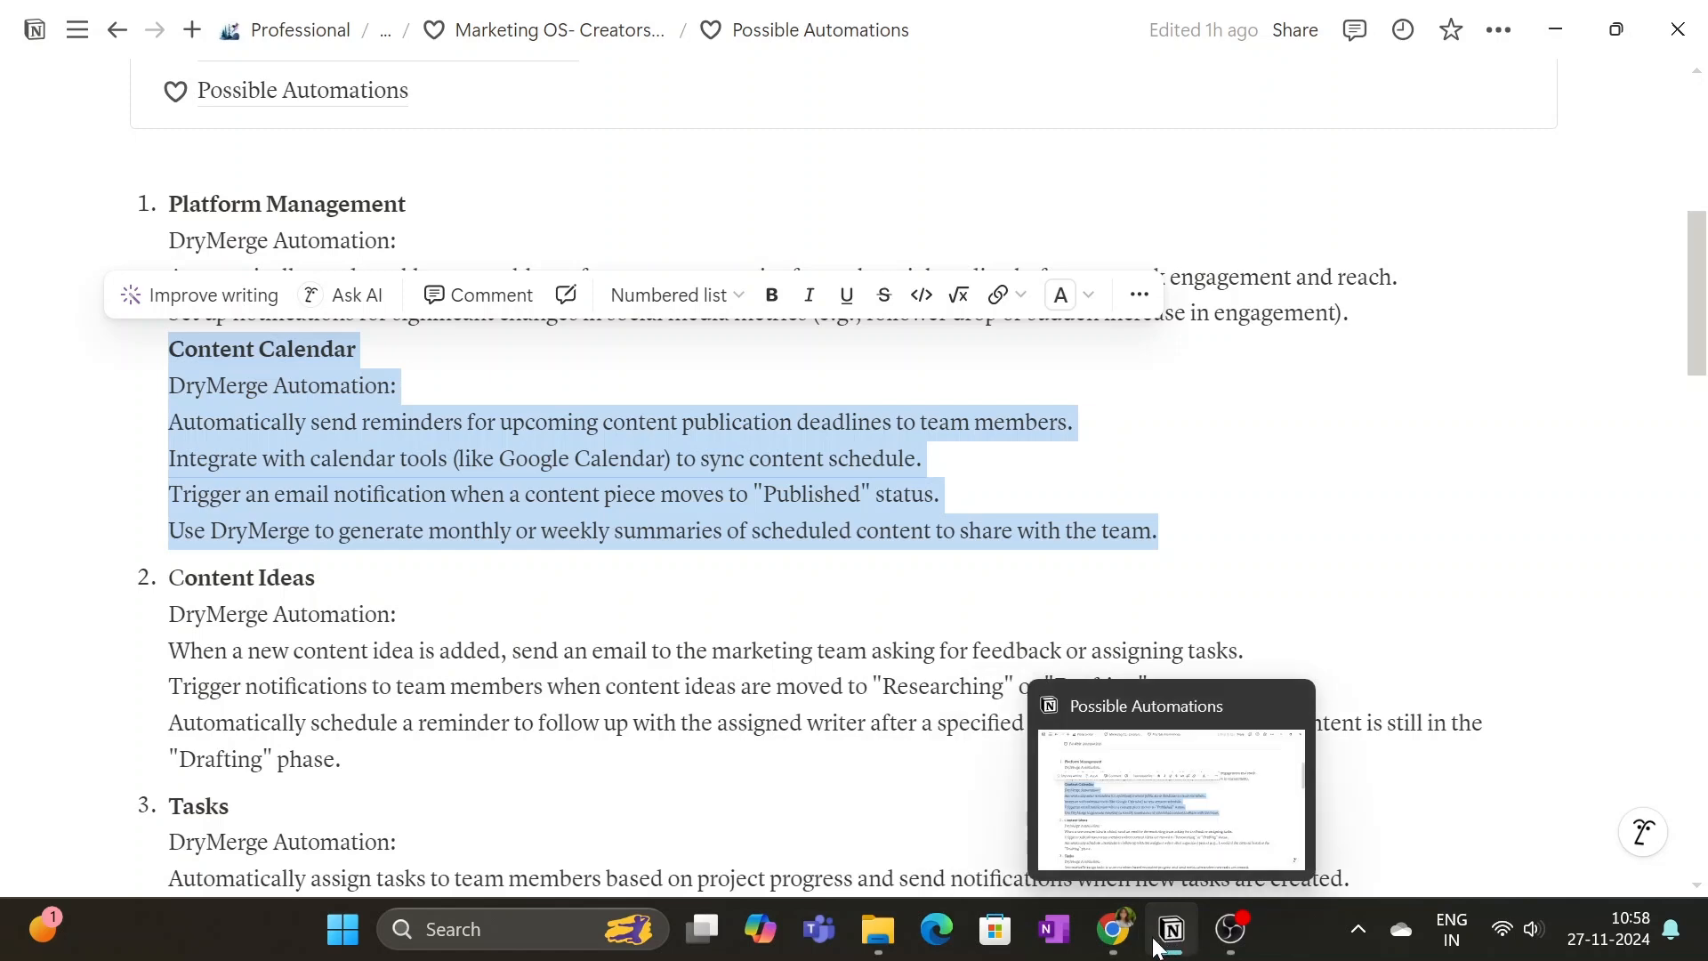
Step: Switch to DryMerge in Chrome, open the Automating Content Calendar chat and grant it all requested Google Drive and Google Calendar access
{"action": "left_click", "coordinate": [1113, 929]}
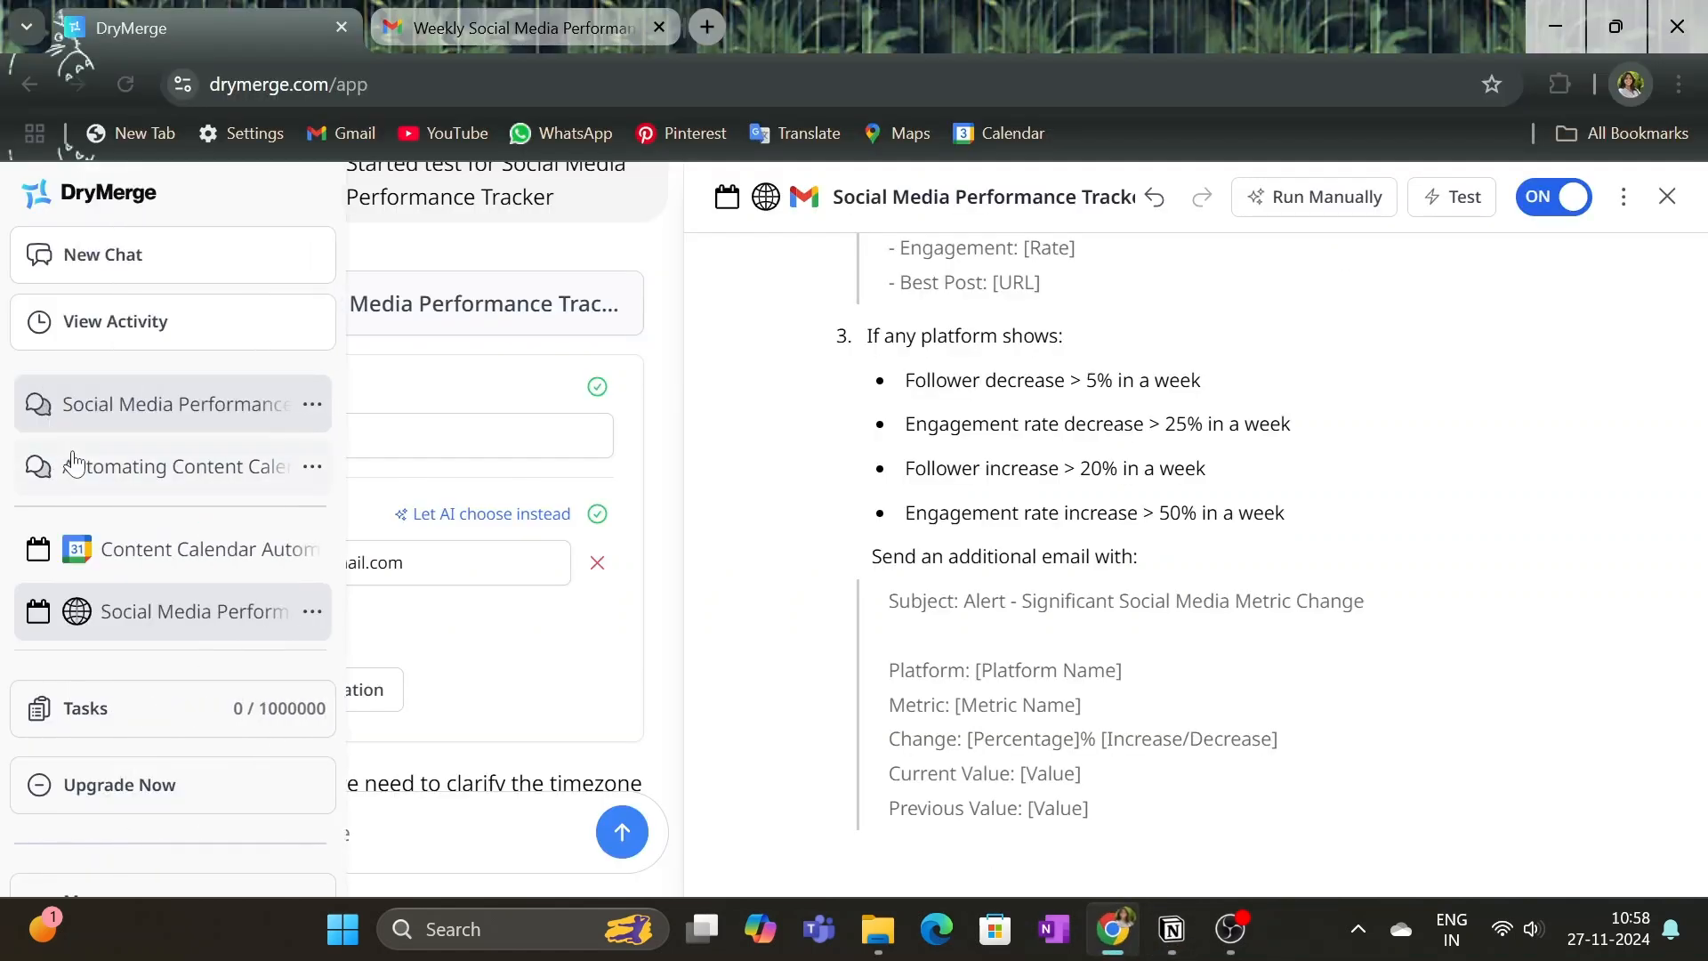
{"action": "left_click", "coordinate": [74, 463]}
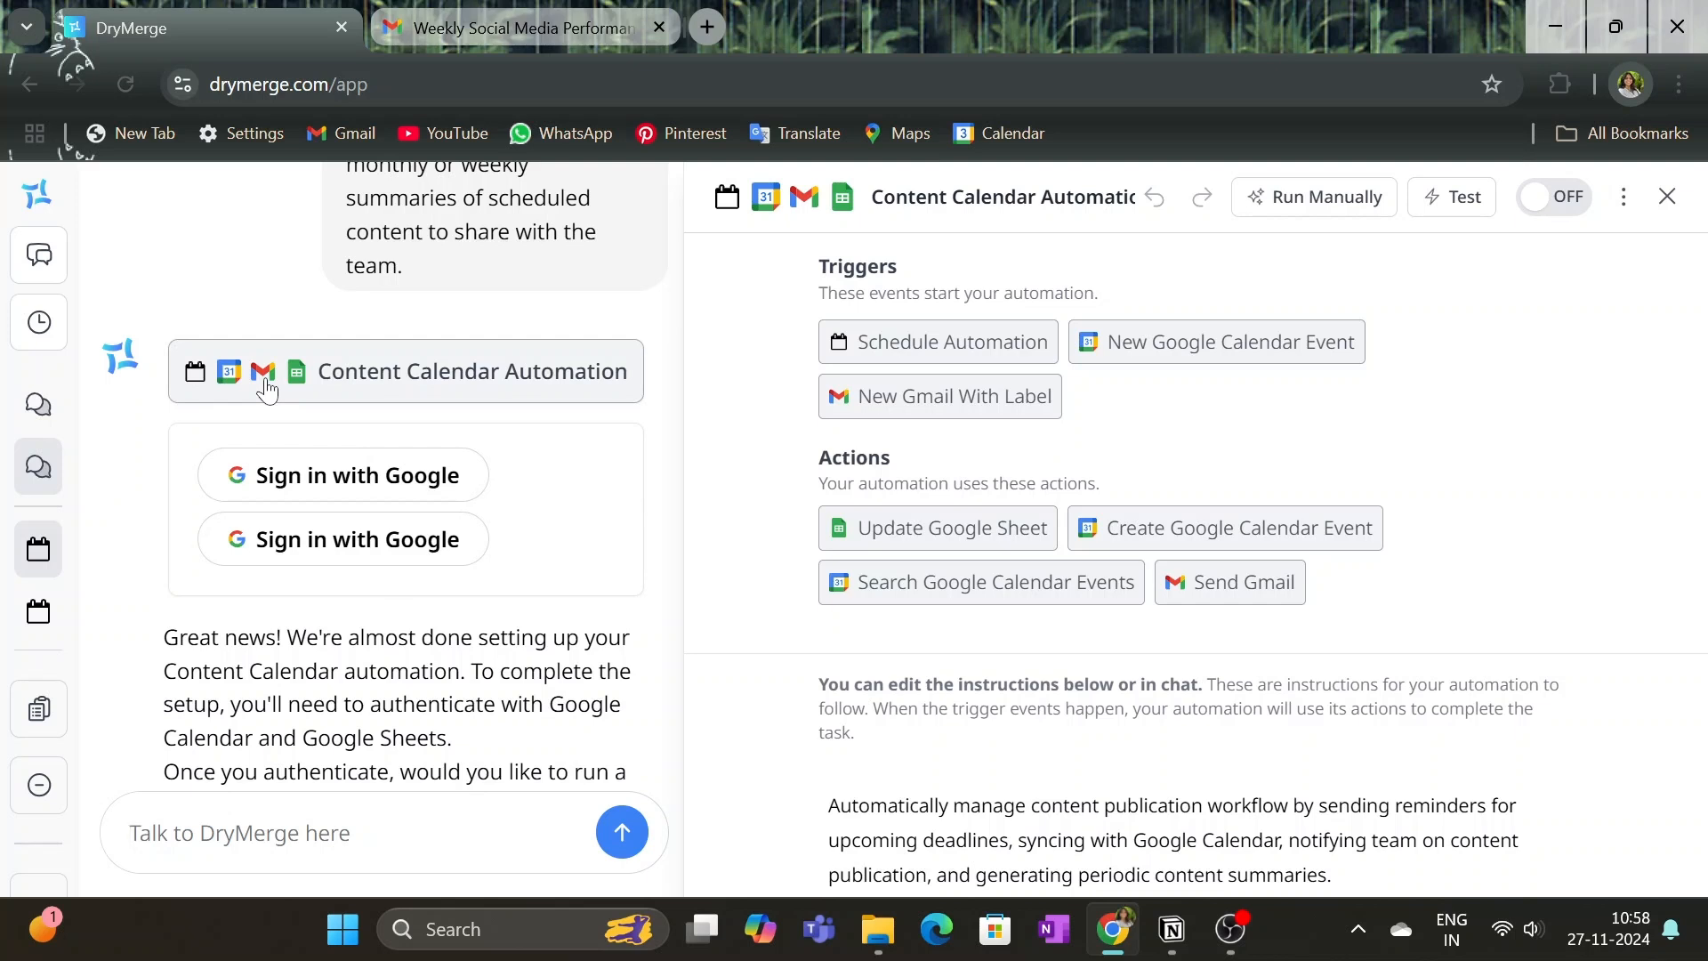
{"action": "left_click", "coordinate": [284, 476]}
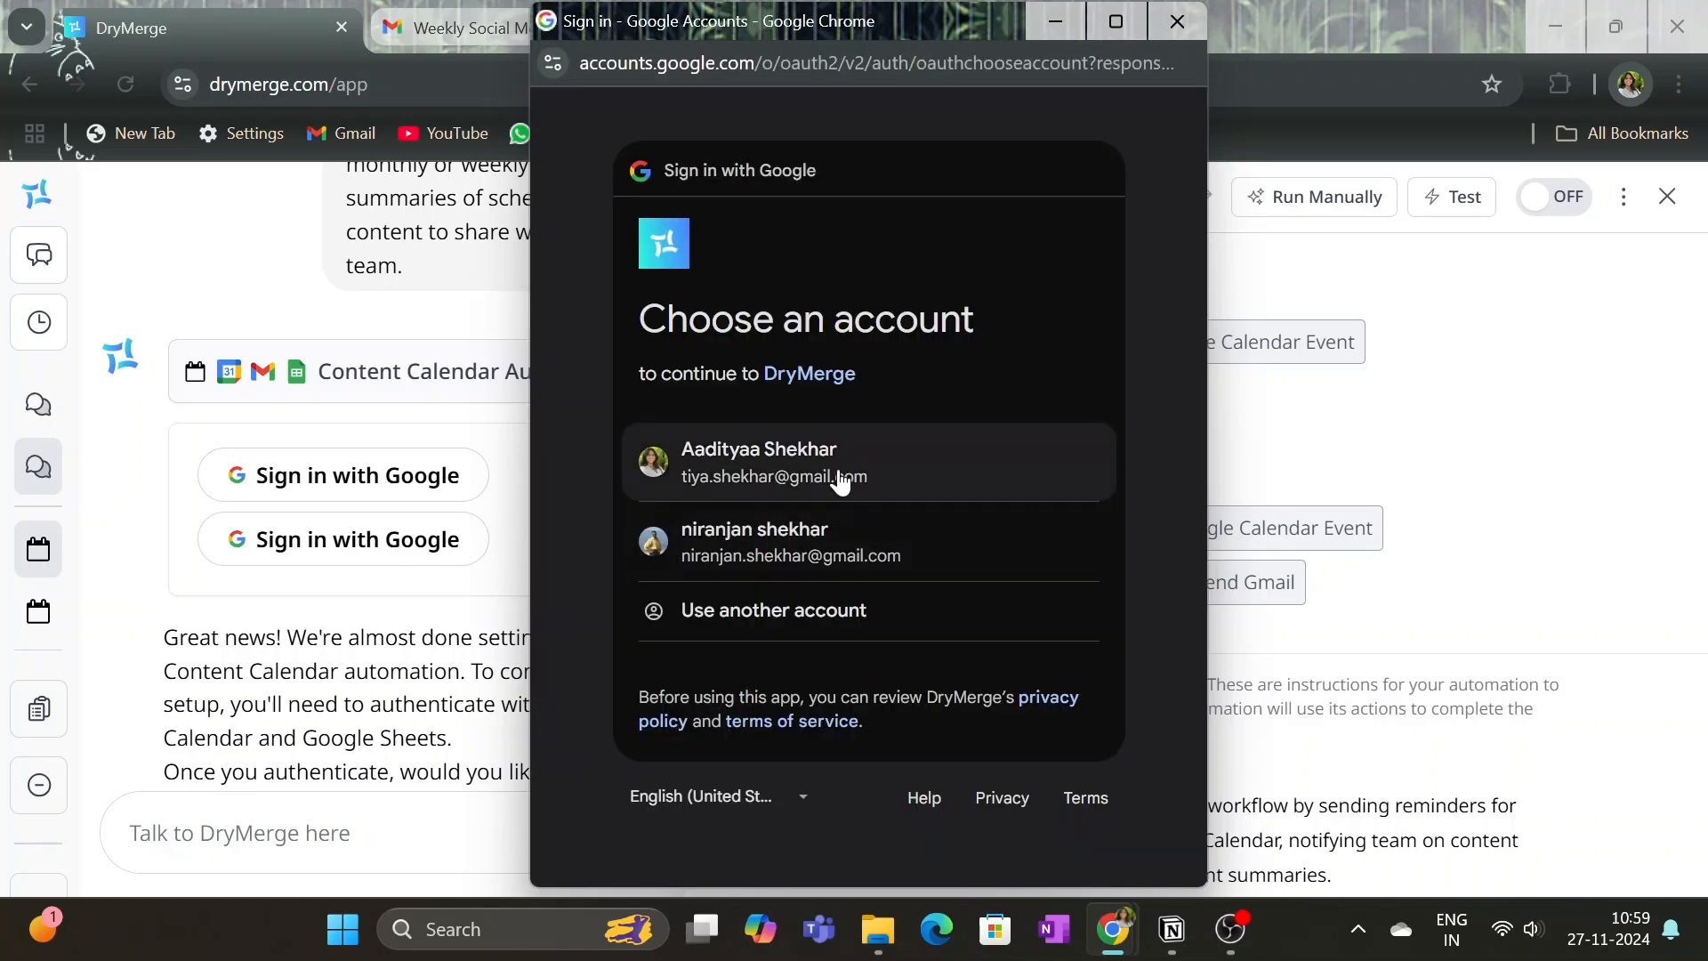
{"action": "left_click", "coordinate": [841, 482]}
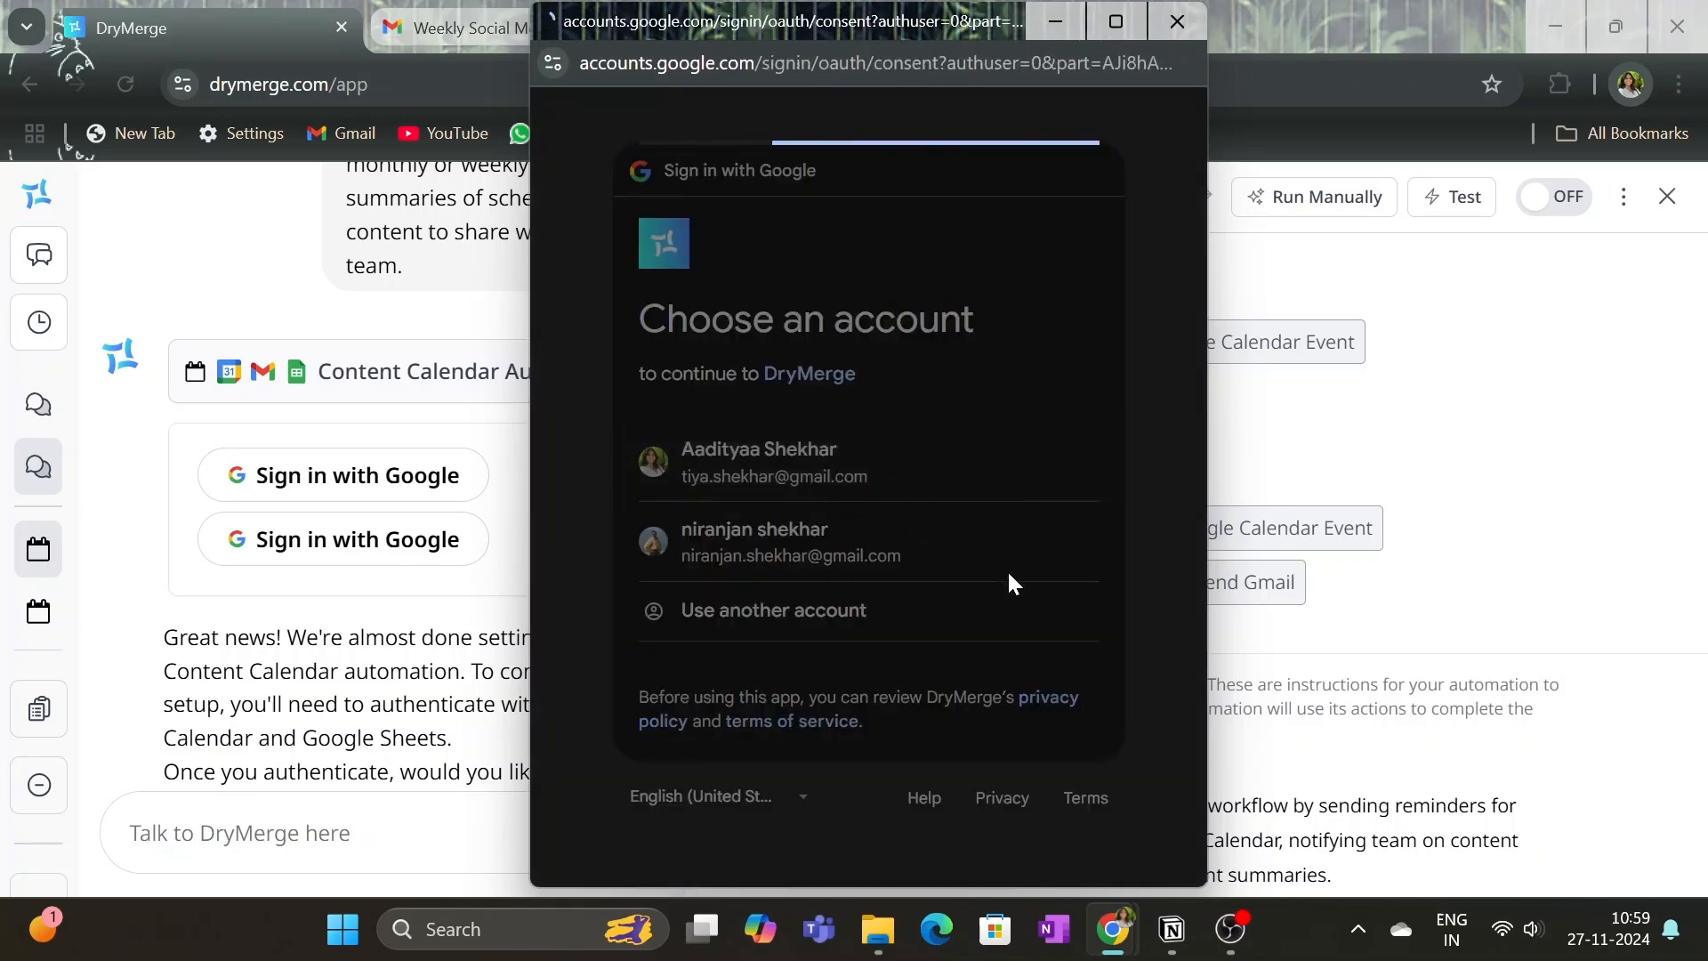
{"action": "scroll", "coordinate": [1017, 608], "scroll_direction": "down", "scroll_amount": 3}
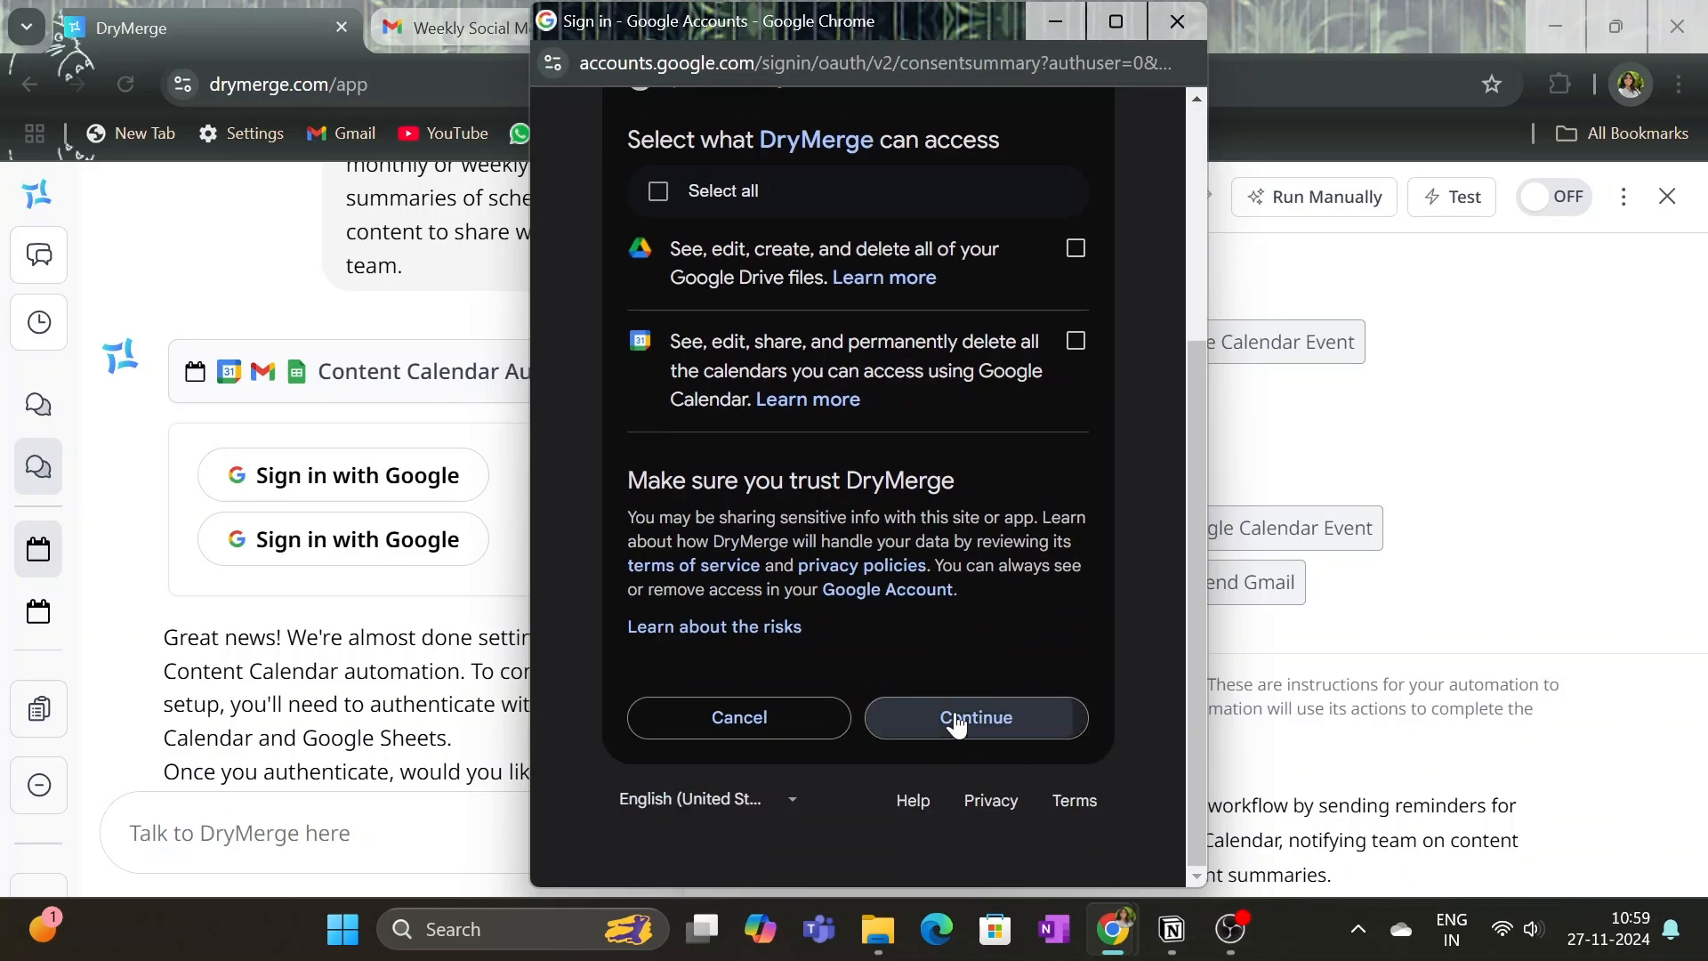
{"action": "left_click", "coordinate": [983, 716]}
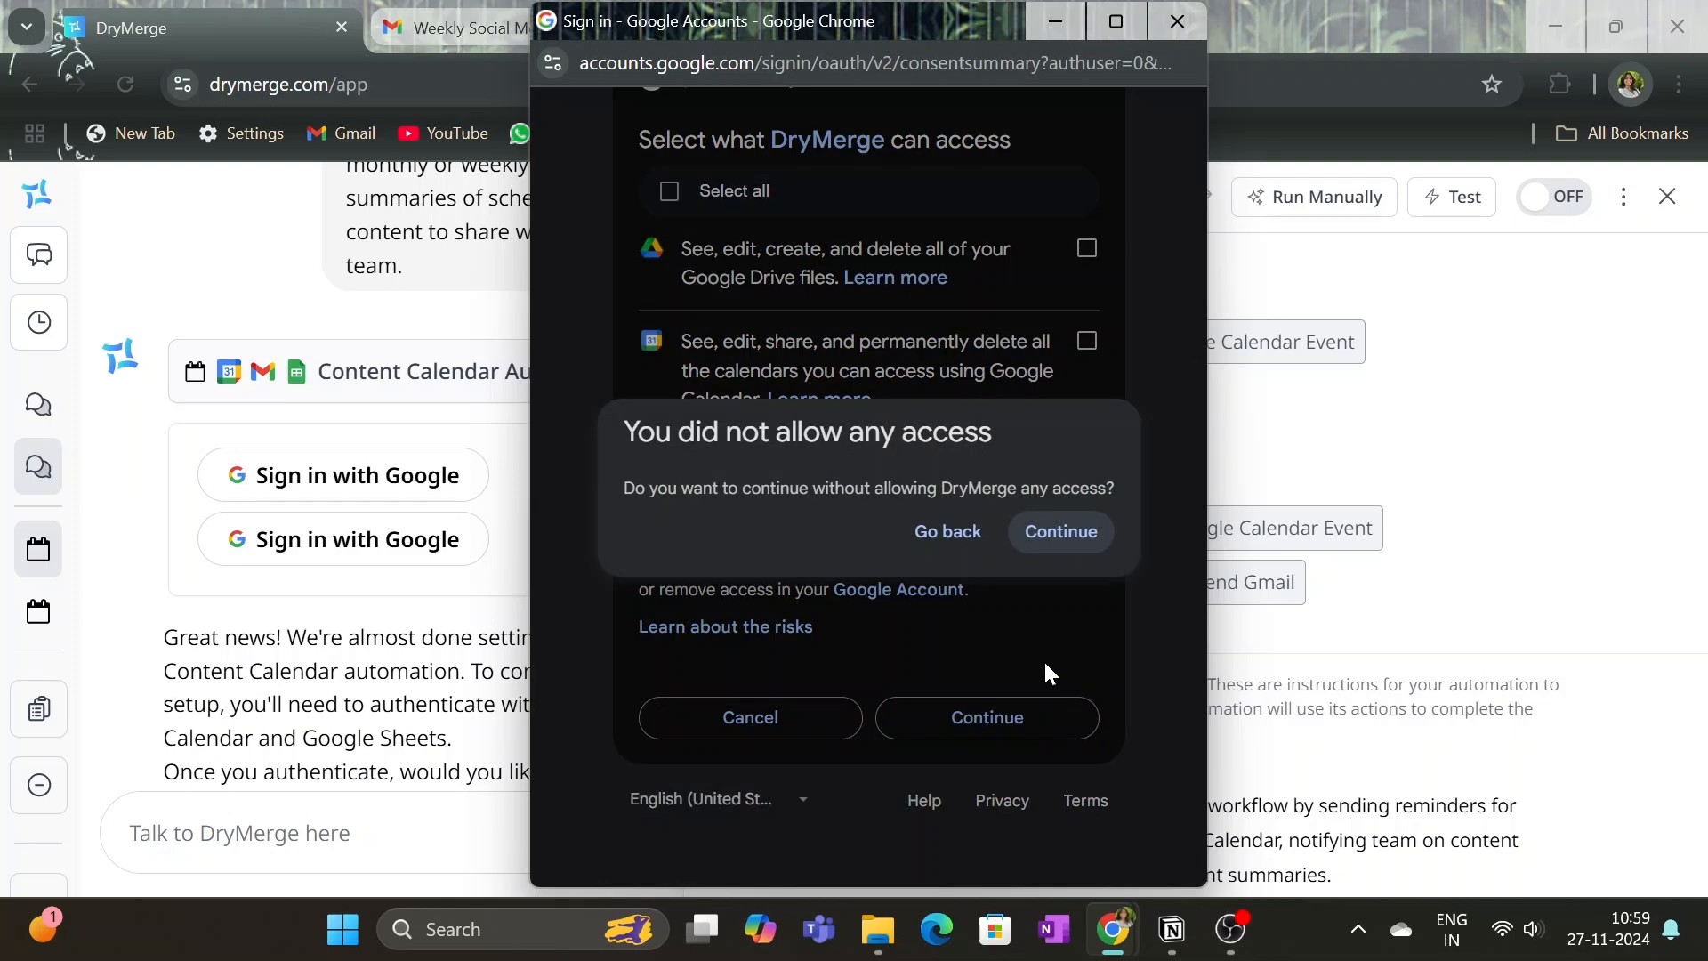
{"action": "left_click", "coordinate": [943, 652]}
{"action": "scroll", "coordinate": [974, 657], "scroll_direction": "up", "scroll_amount": 2}
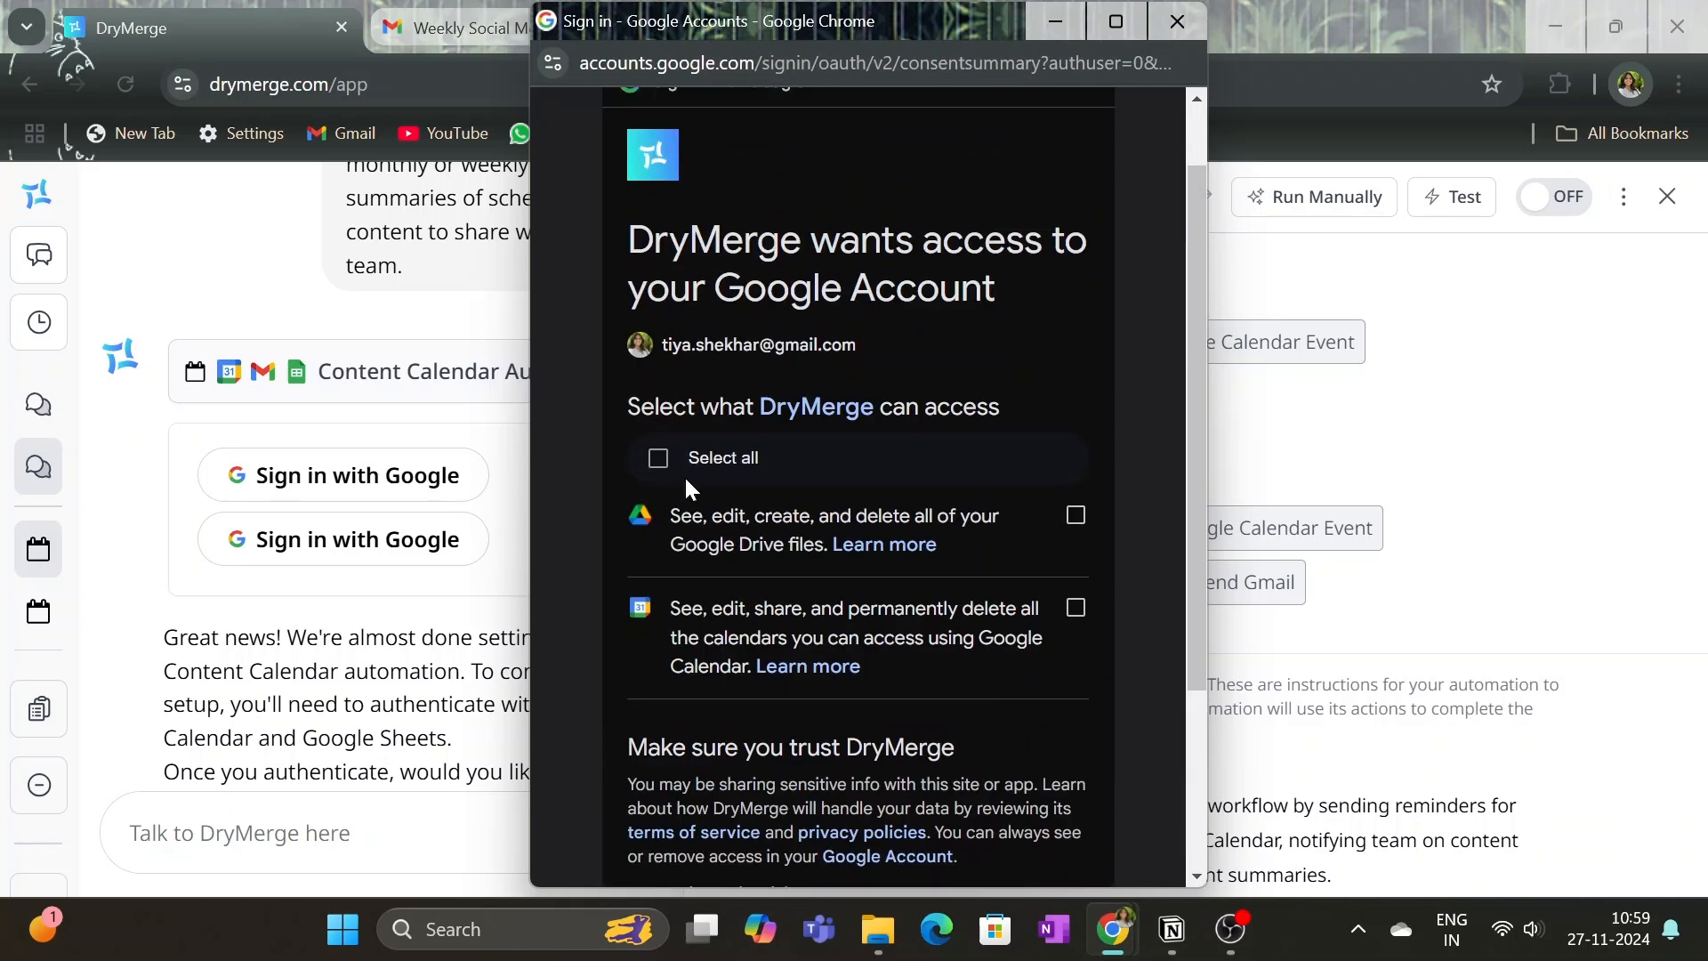
{"action": "left_click", "coordinate": [659, 458]}
{"action": "scroll", "coordinate": [889, 515], "scroll_direction": "down", "scroll_amount": 3}
{"action": "left_click", "coordinate": [952, 707]}
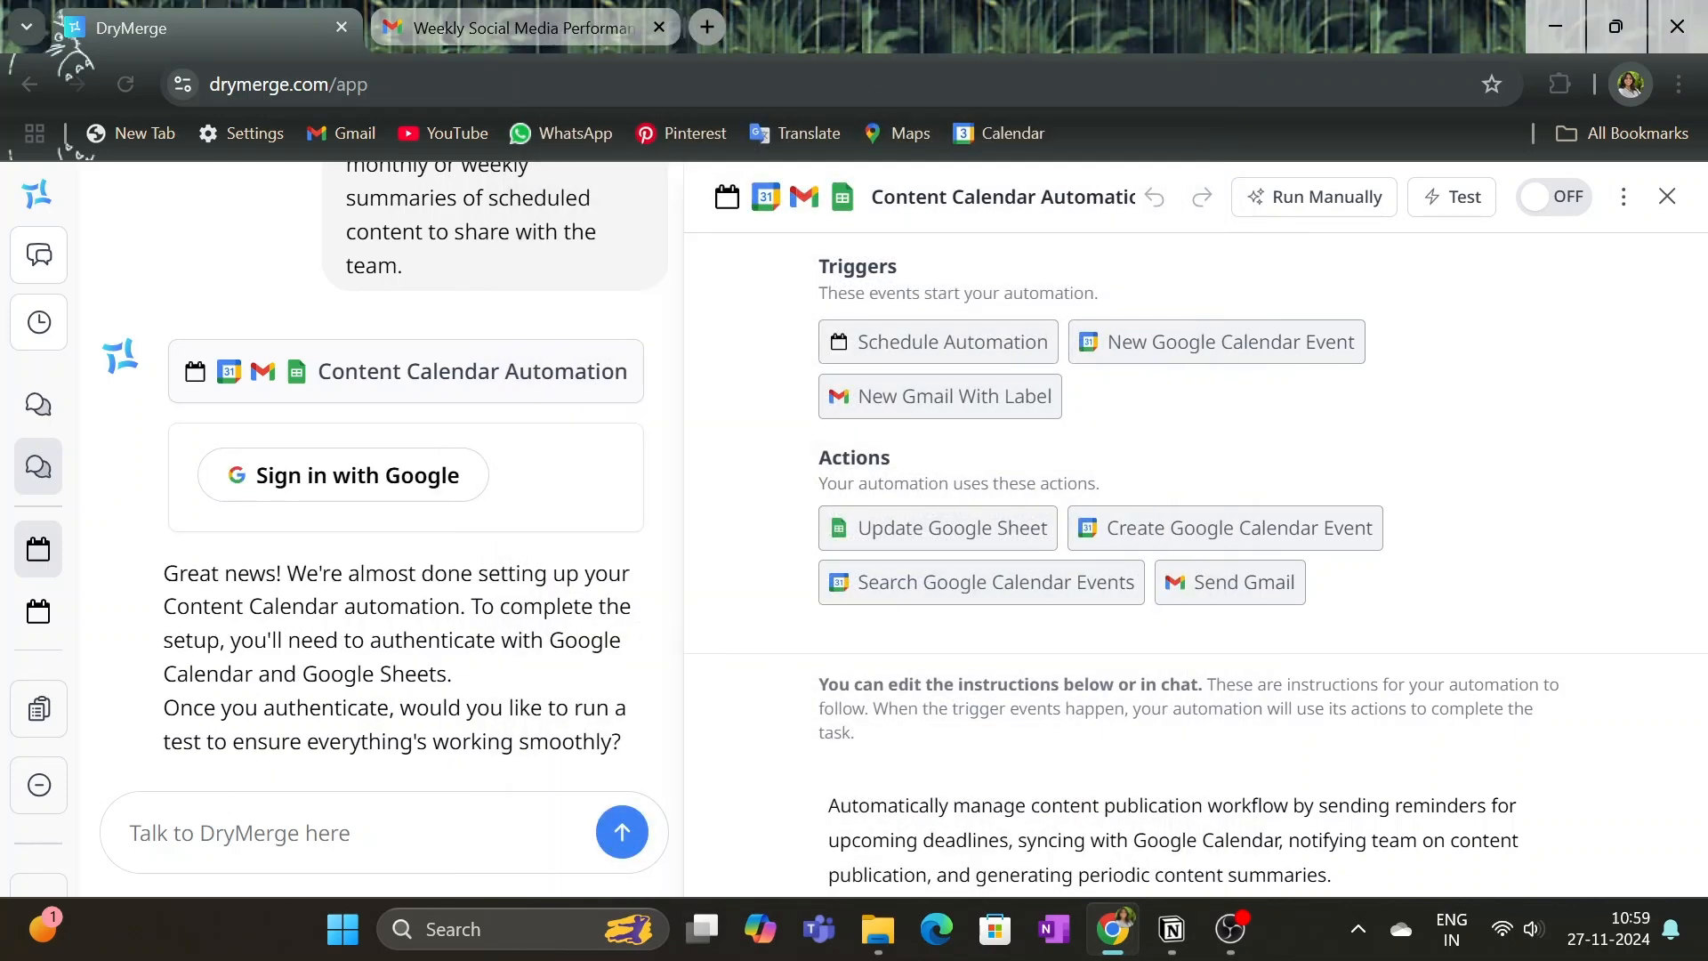
Step: Sign in with the same Google account for the remaining connection and allow DryMerge access to Google Sheets spreadsheets
{"action": "left_click", "coordinate": [365, 476]}
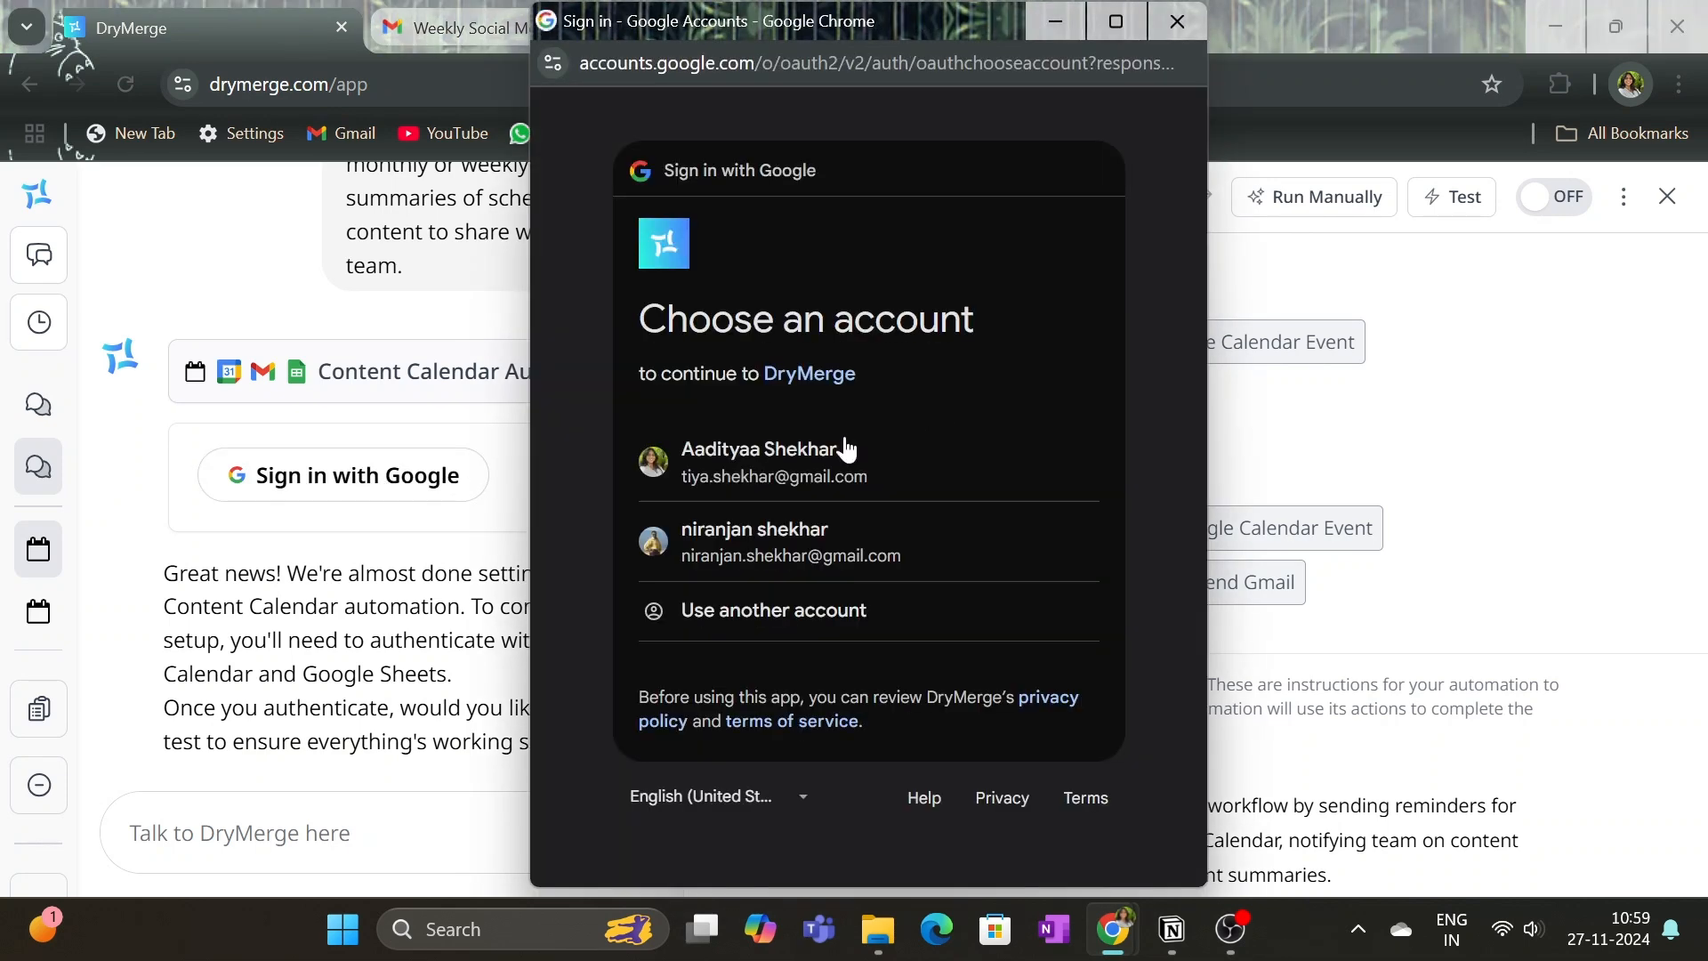
{"action": "left_click", "coordinate": [845, 452]}
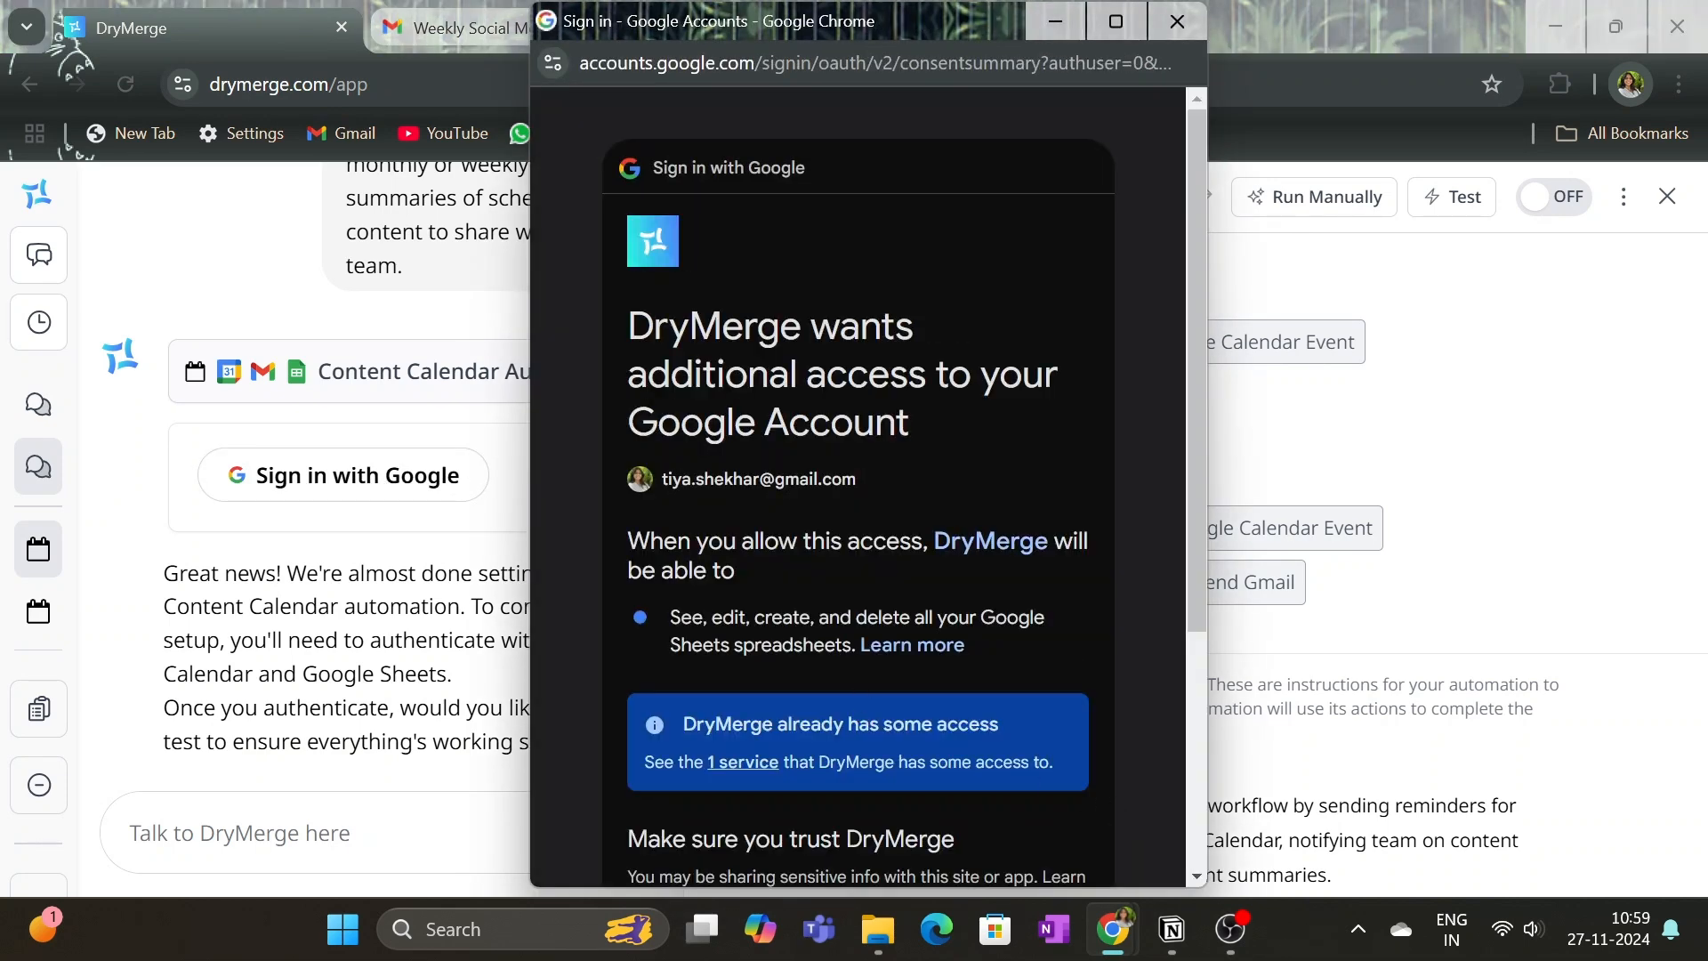
{"action": "scroll", "coordinate": [1126, 785], "scroll_direction": "down", "scroll_amount": 4}
{"action": "left_click", "coordinate": [1011, 712]}
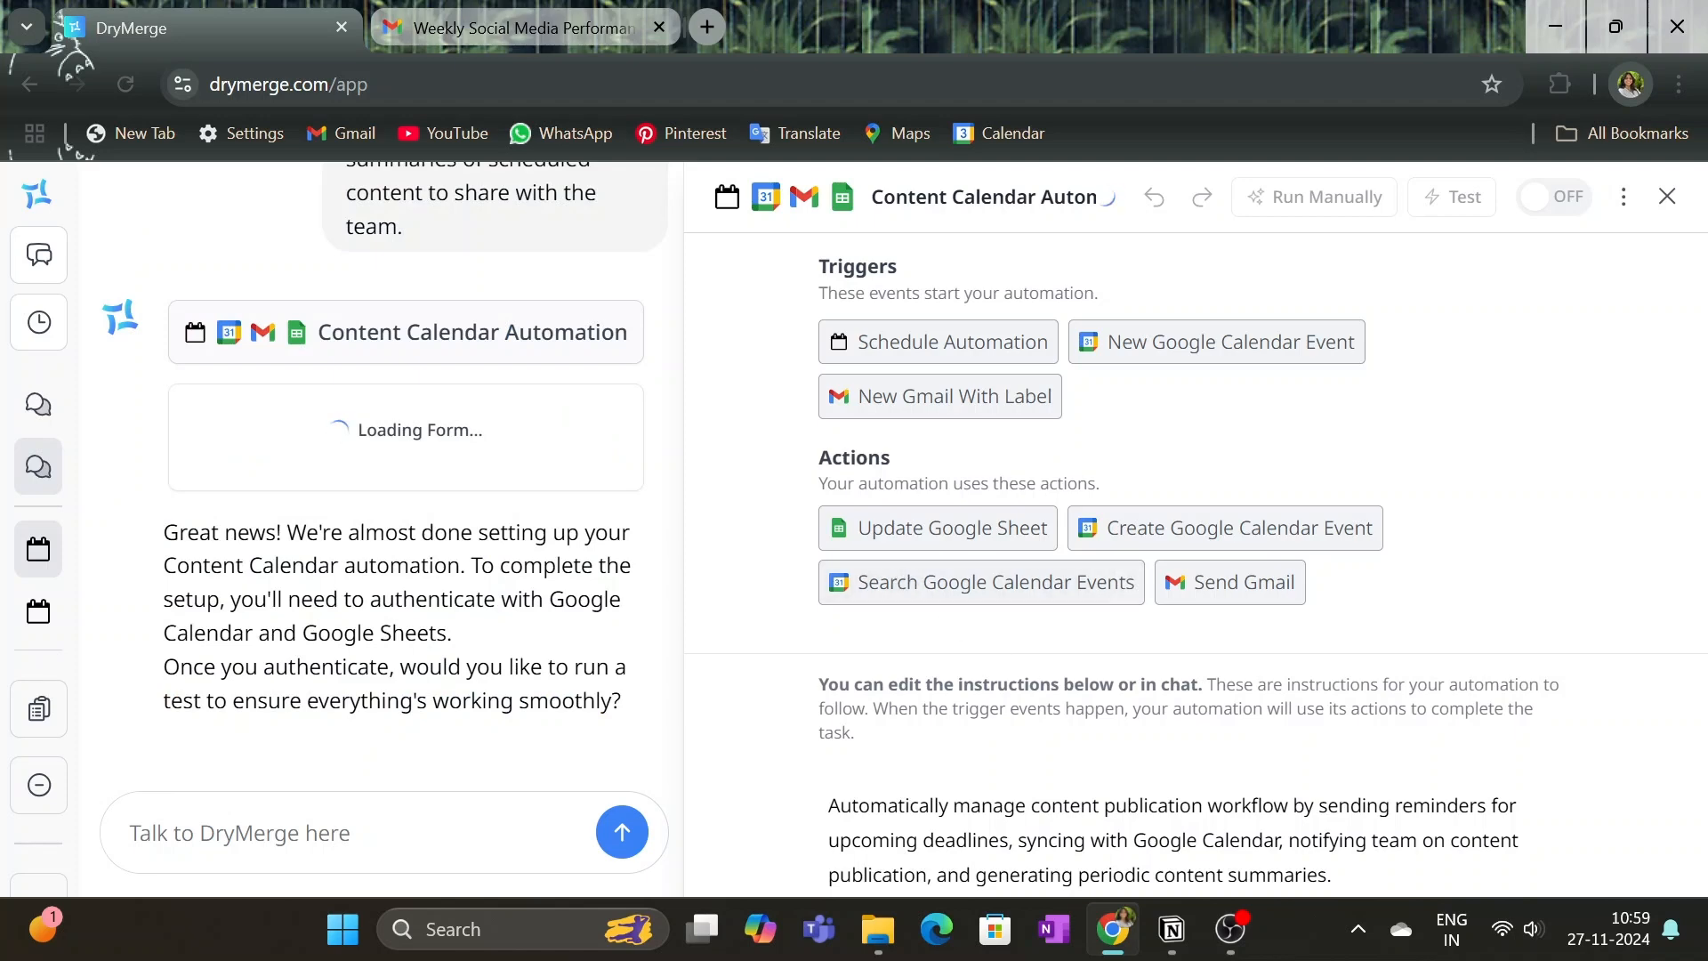
Step: Review the Content Calendar Automation's instructions, covering deadline reminders, the weekly summary, new calendar events and the "Content Published" notification
{"action": "scroll", "coordinate": [1193, 569], "scroll_direction": "down", "scroll_amount": 5}
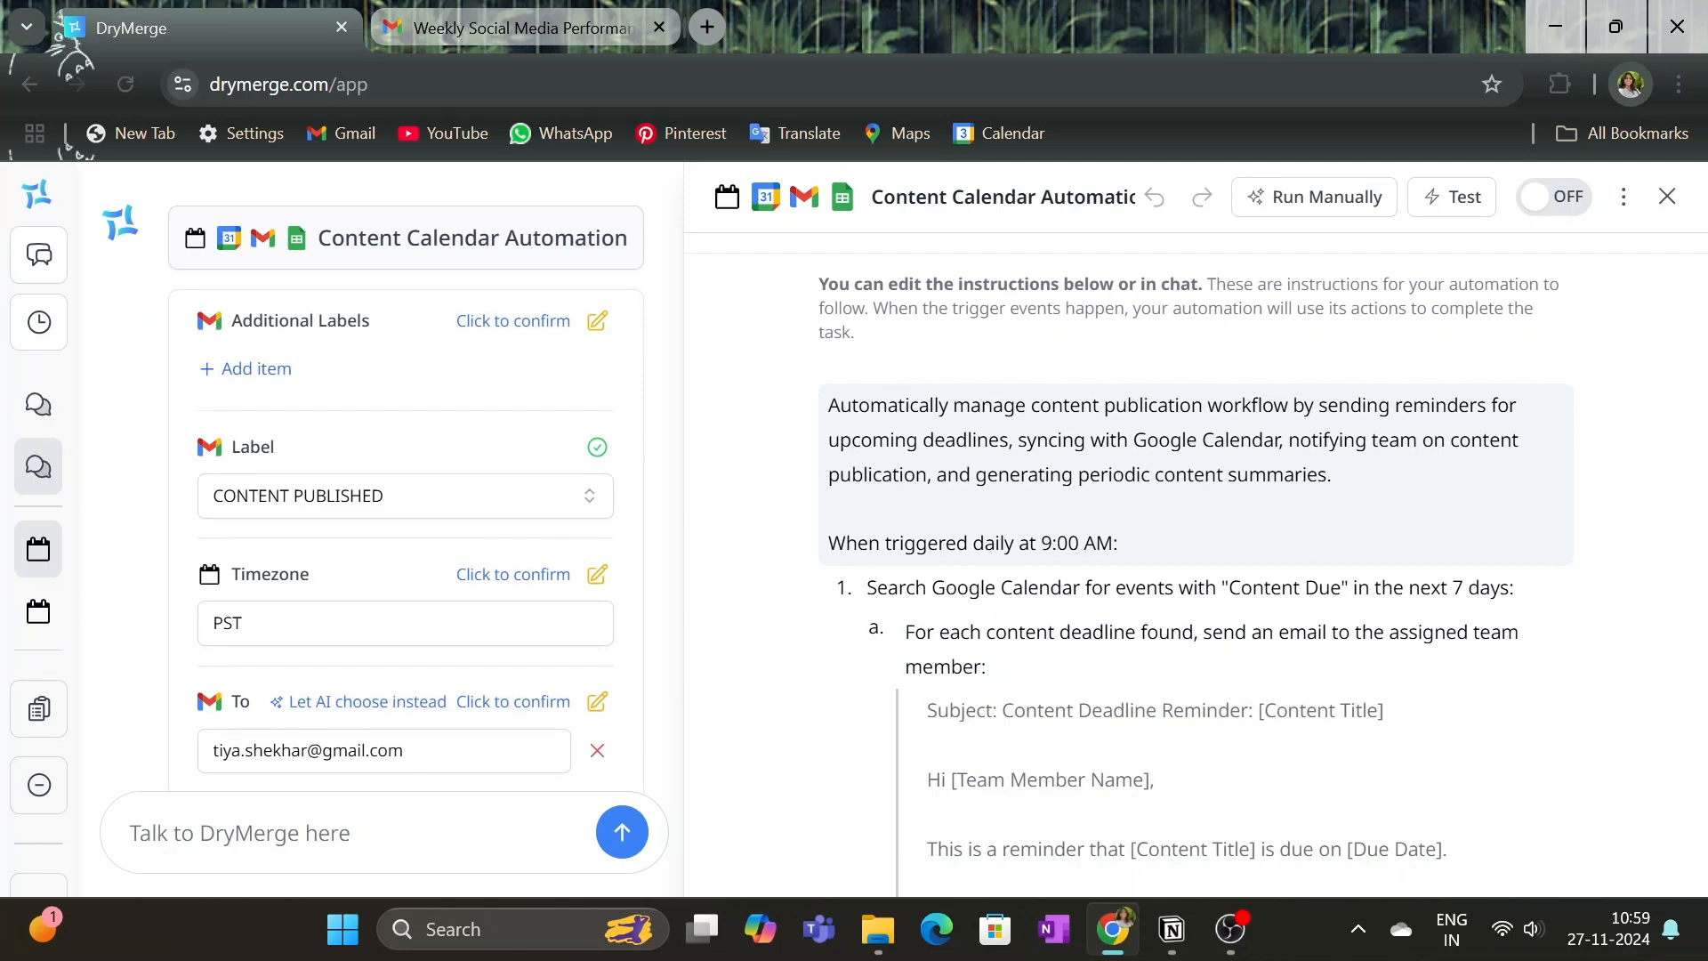
{"action": "scroll", "coordinate": [1193, 569], "scroll_direction": "down", "scroll_amount": 3}
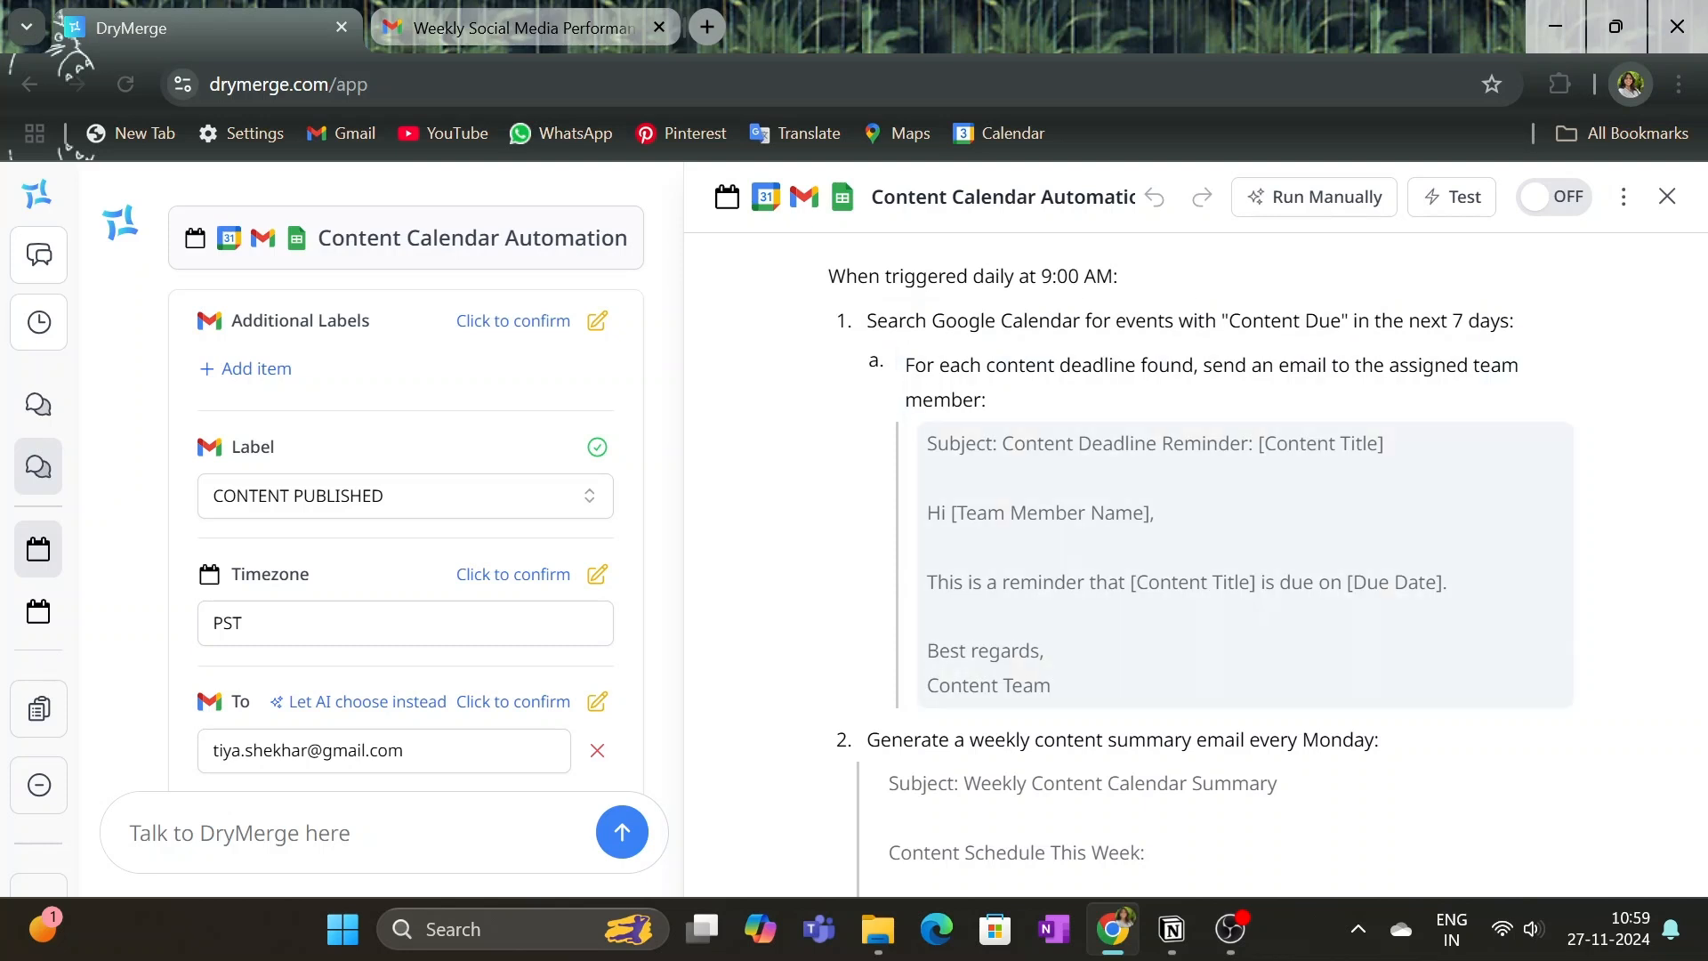
{"action": "scroll", "coordinate": [1201, 560], "scroll_direction": "down", "scroll_amount": 3}
{"action": "scroll", "coordinate": [1201, 561], "scroll_direction": "down", "scroll_amount": 2}
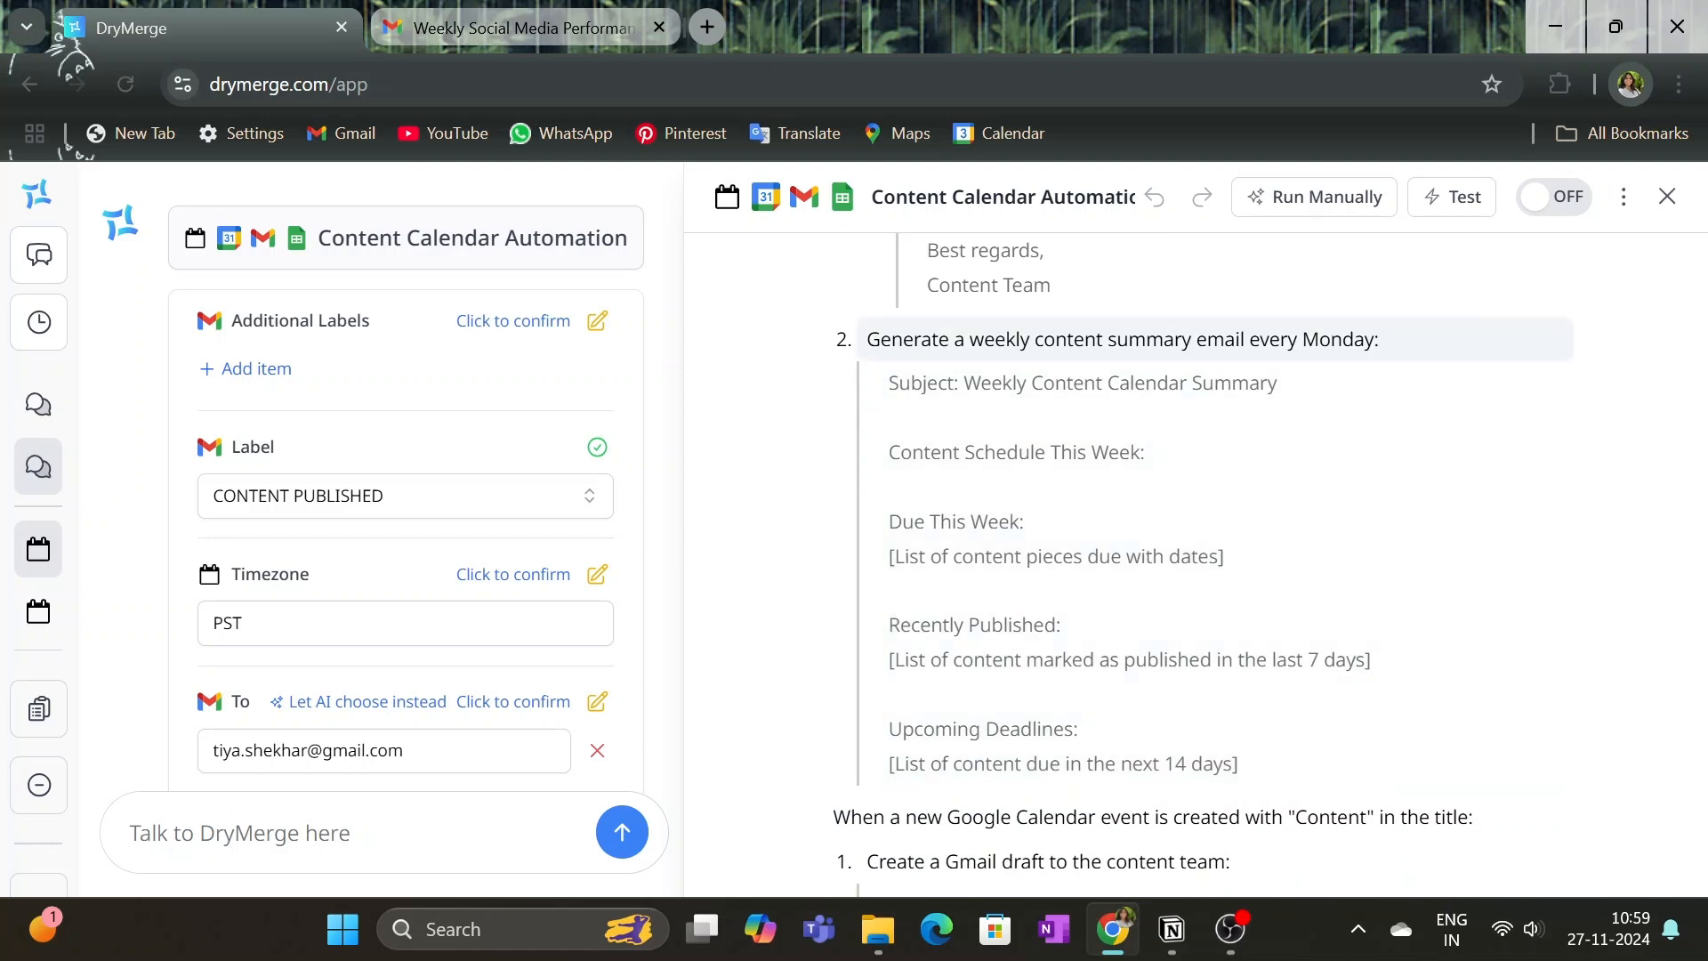
{"action": "scroll", "coordinate": [1201, 560], "scroll_direction": "down", "scroll_amount": 4}
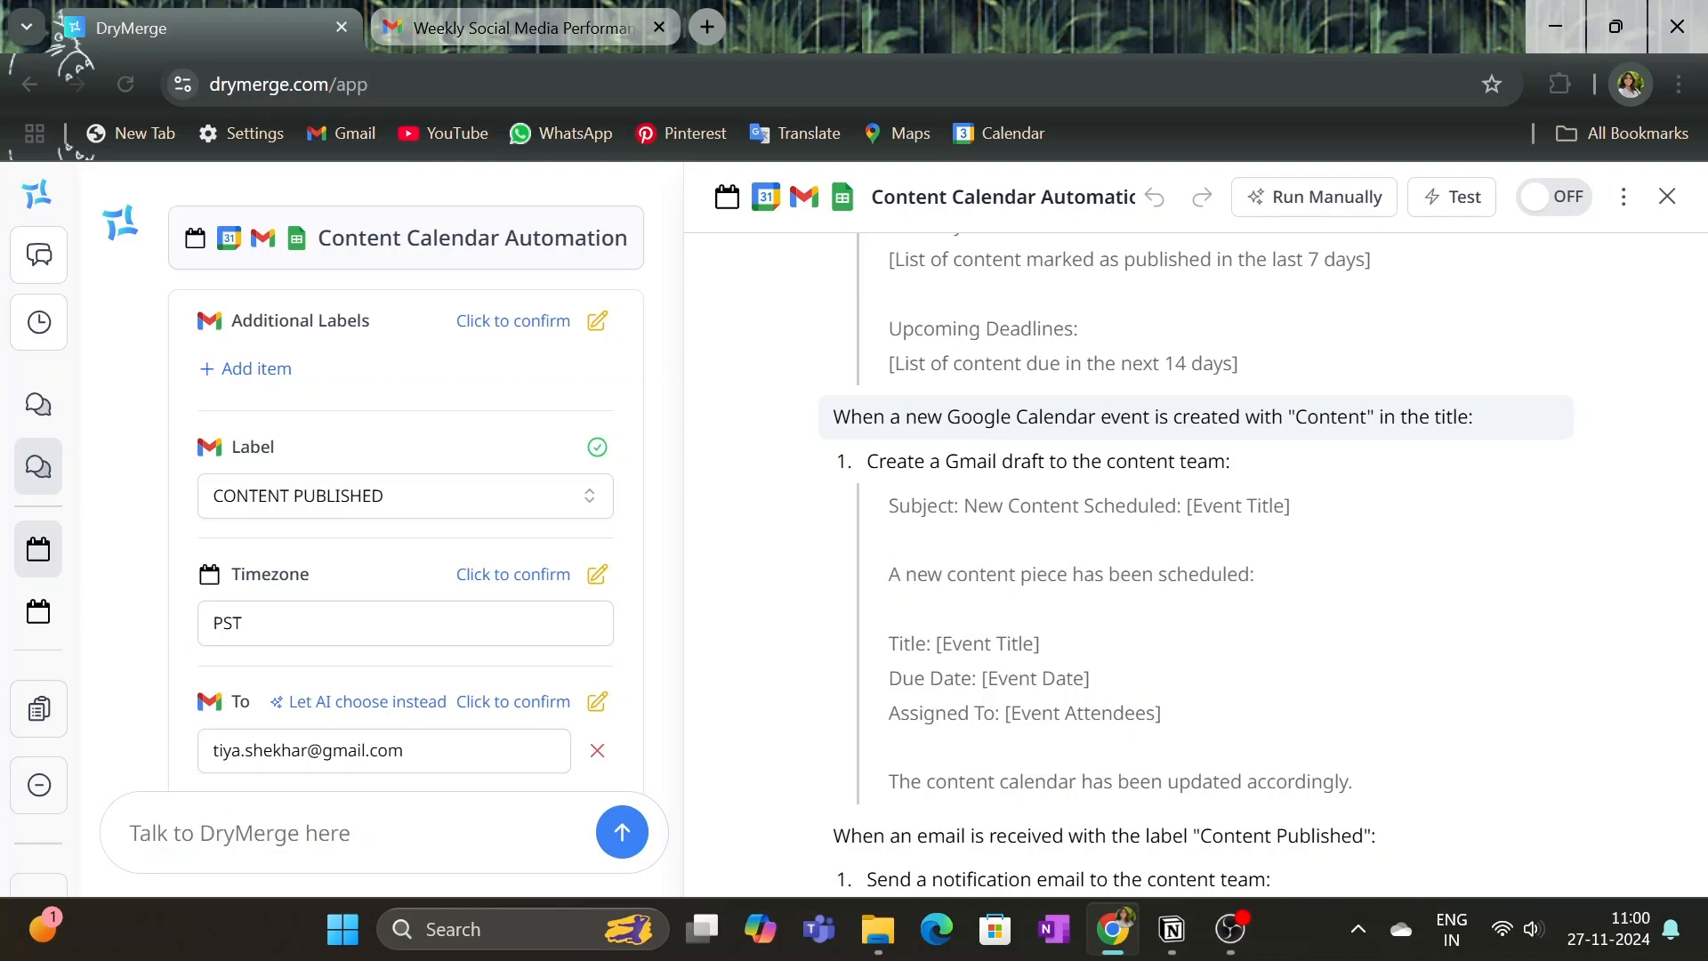
{"action": "scroll", "coordinate": [1201, 561], "scroll_direction": "down", "scroll_amount": 4}
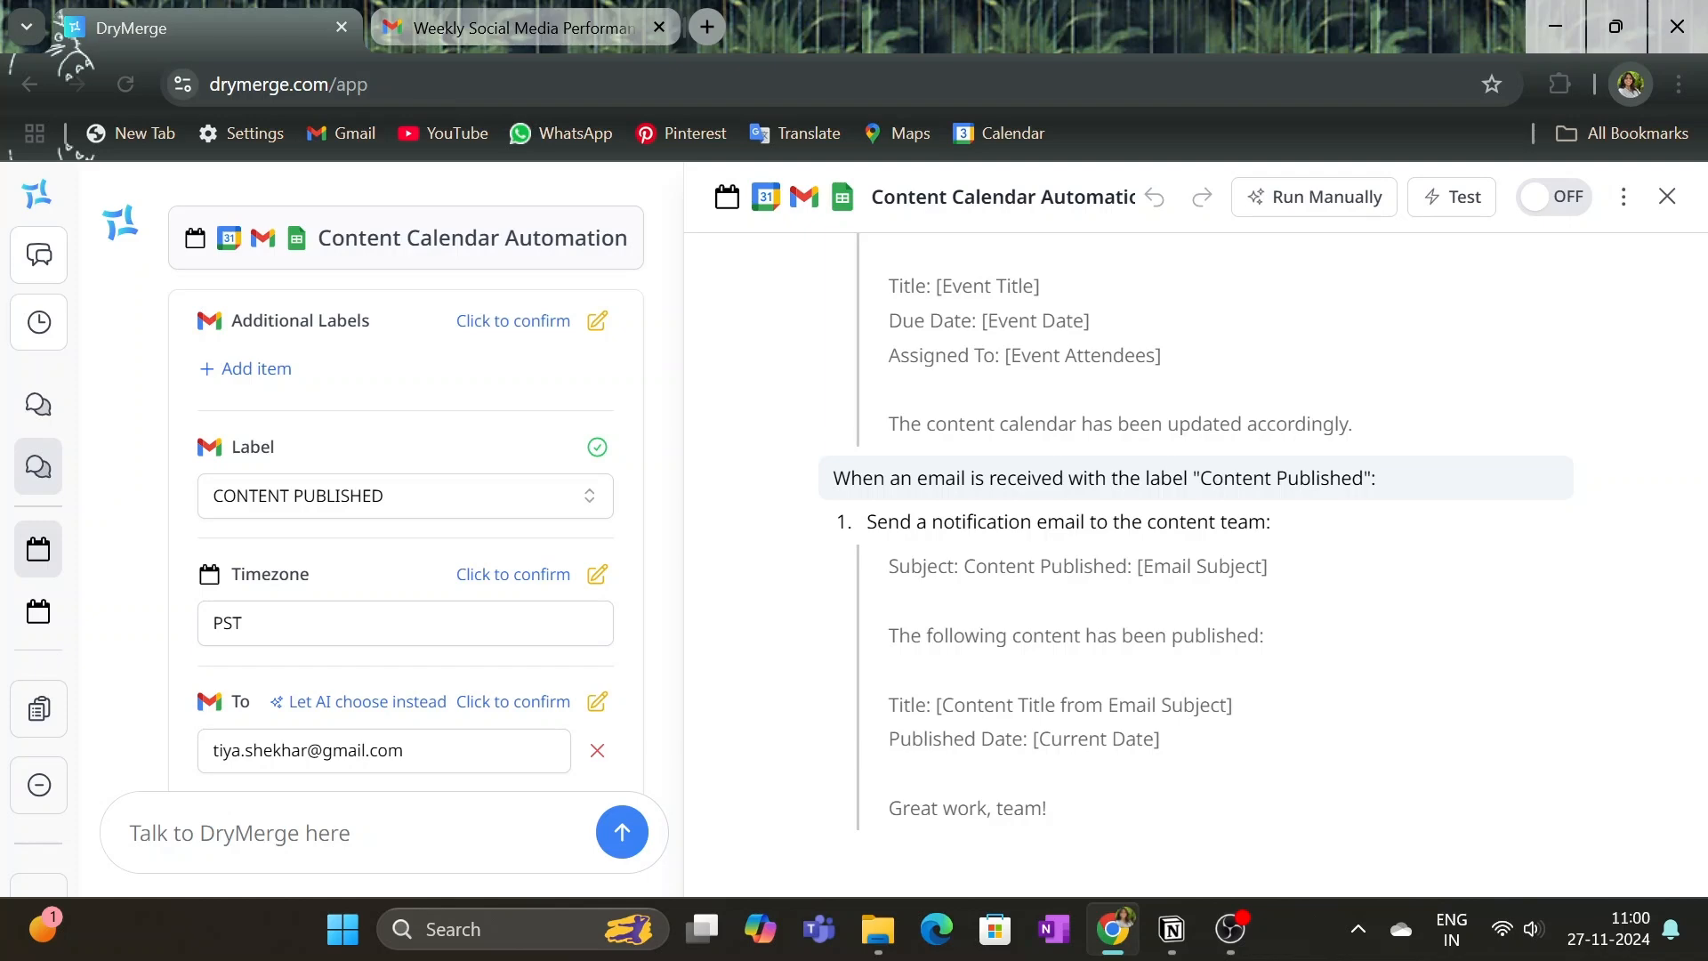
{"action": "scroll", "coordinate": [1197, 561], "scroll_direction": "up", "scroll_amount": 10}
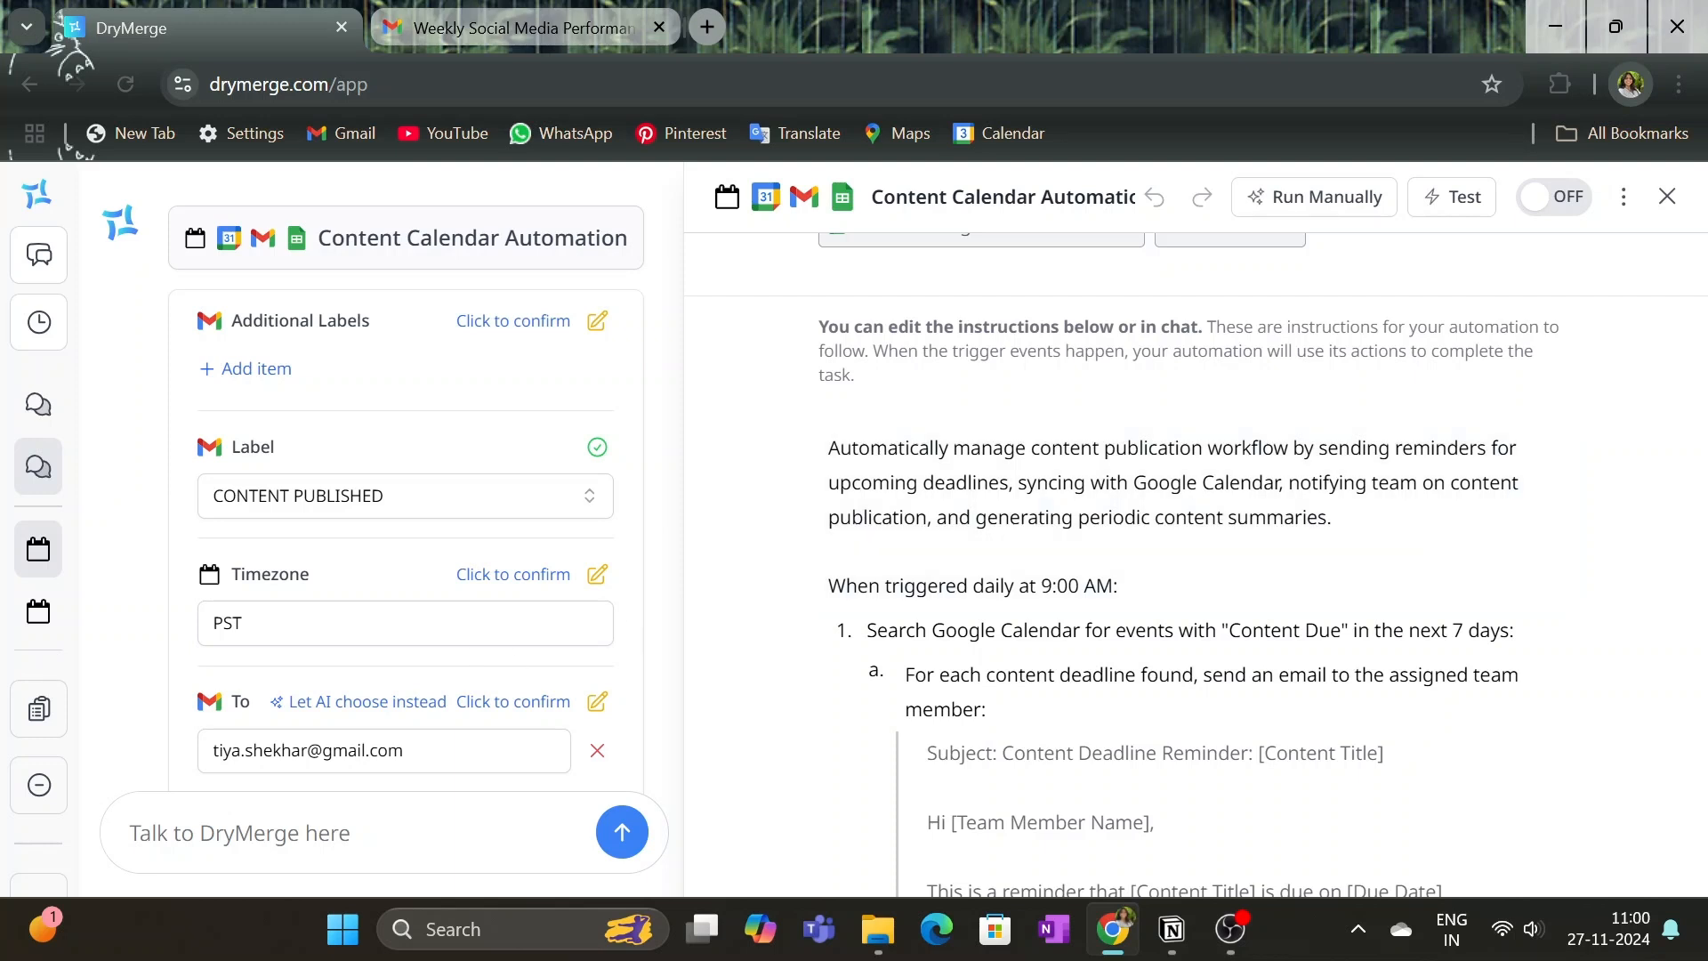
Step: Add INBOX as an additional Gmail label for the Content Calendar Automation and confirm the setting
{"action": "left_click", "coordinate": [244, 372]}
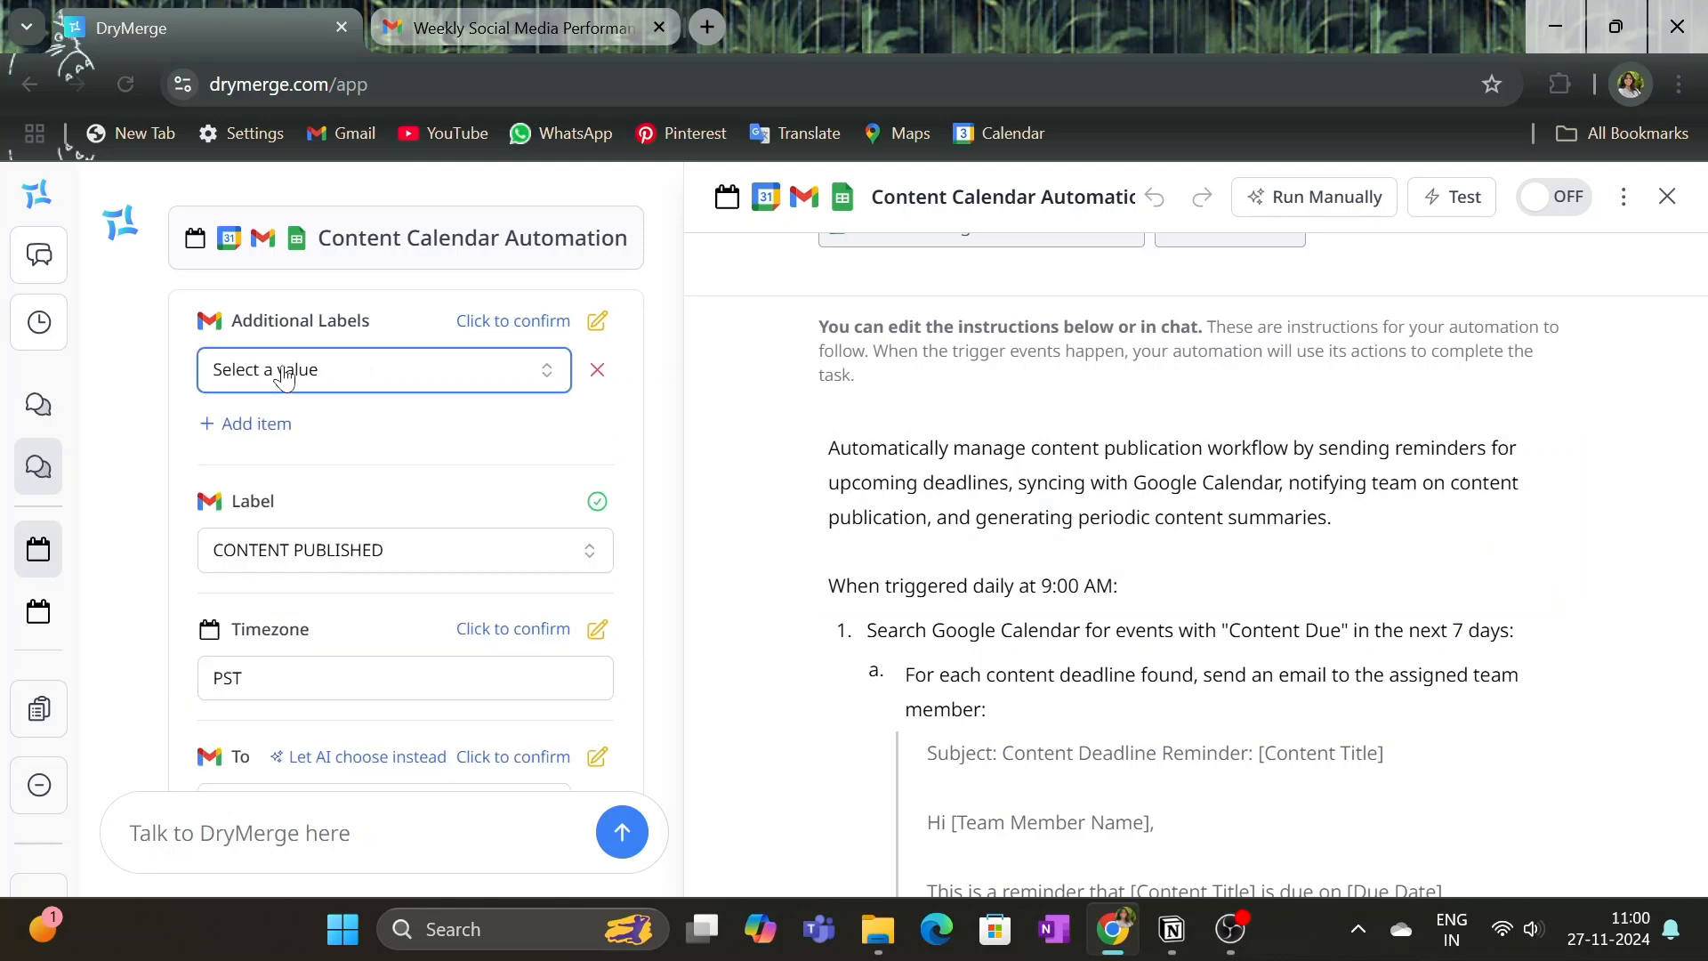
{"action": "left_click", "coordinate": [271, 370]}
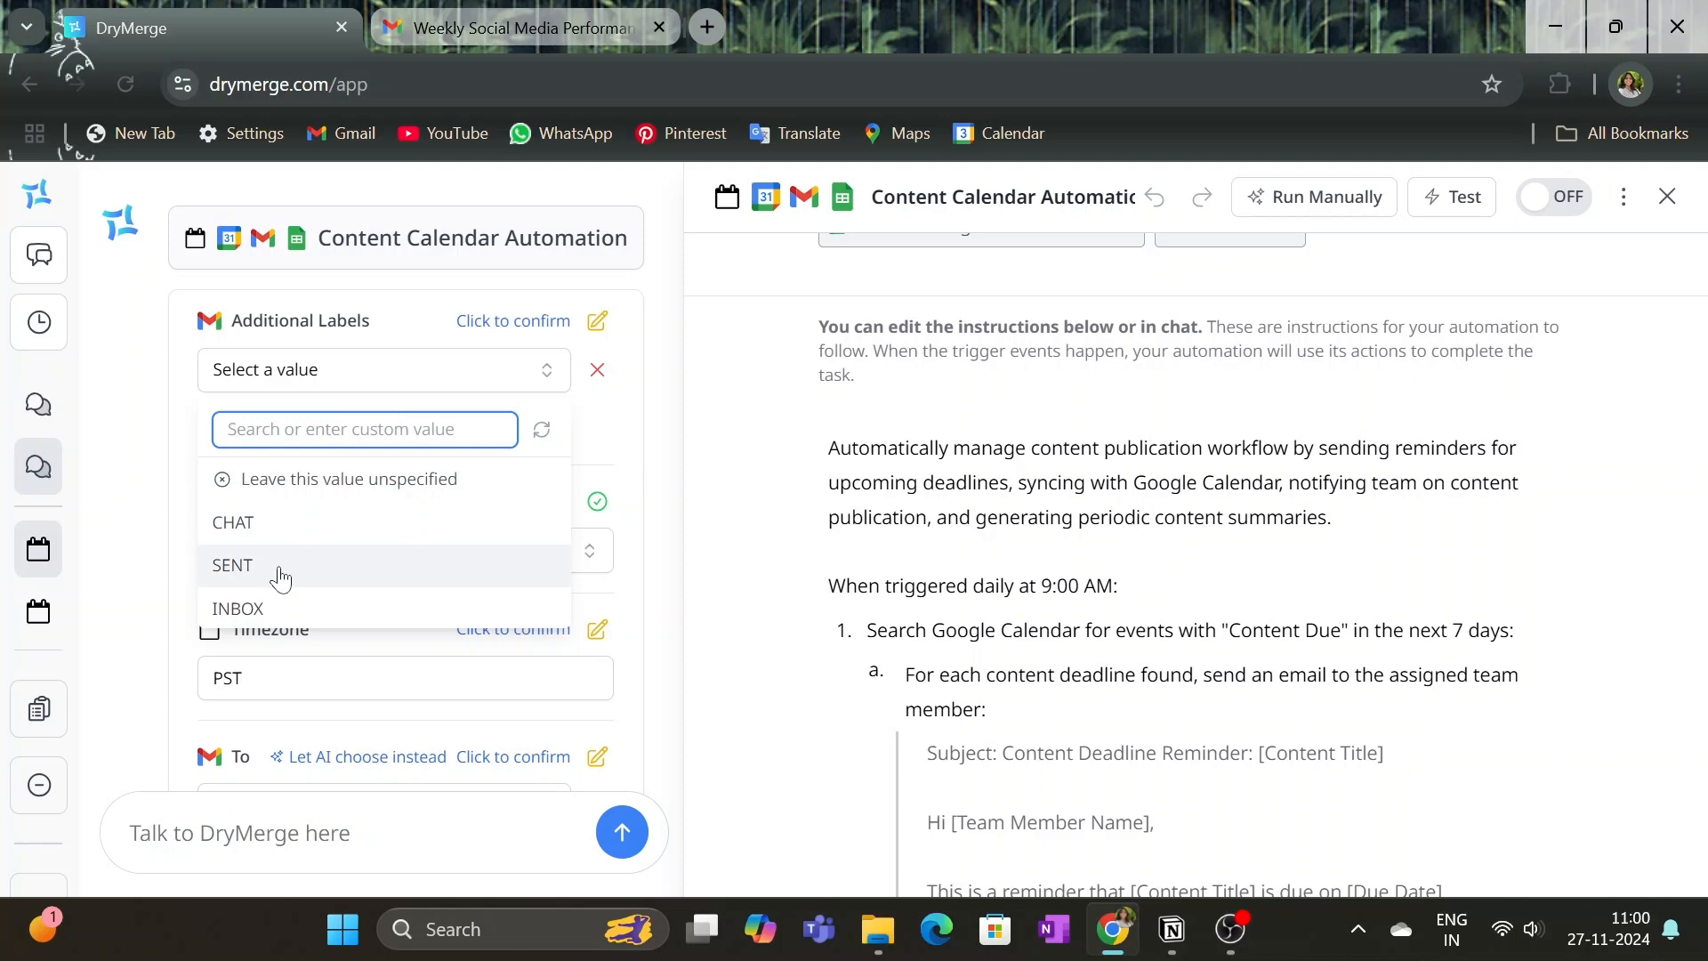
{"action": "left_click", "coordinate": [276, 607]}
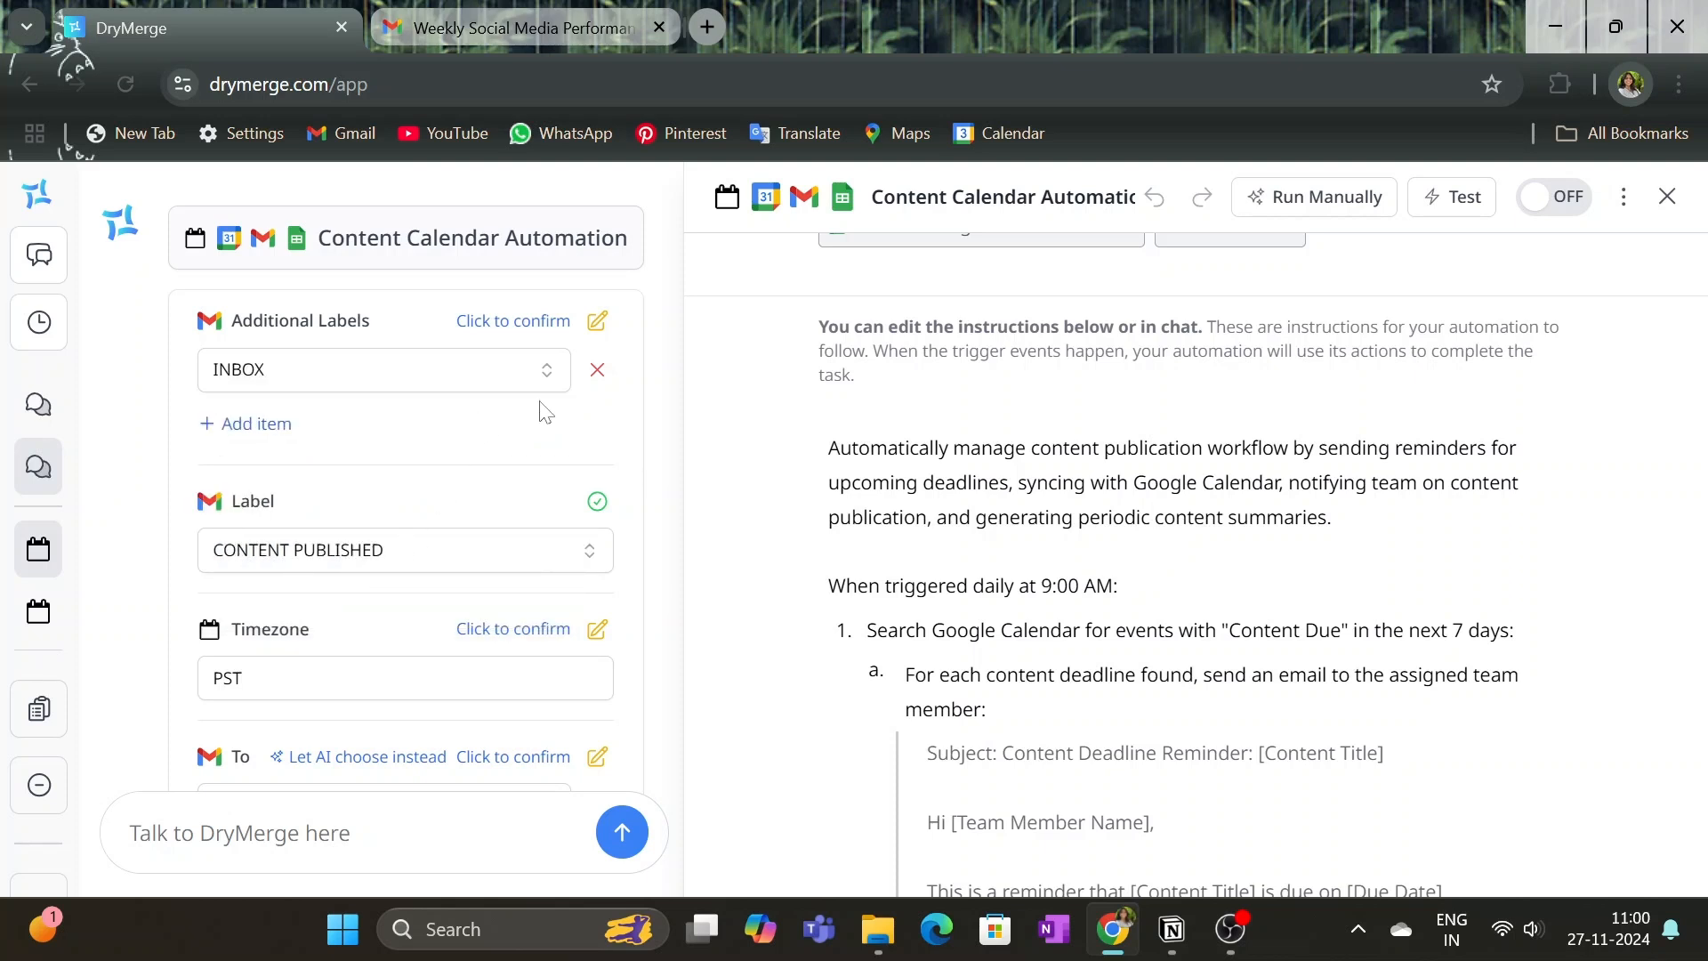
{"action": "left_click", "coordinate": [508, 323]}
Step: Set the automation's timezone to IST and confirm it together with the e-mail recipient and the Content Calendar sheet
{"action": "scroll", "coordinate": [508, 377], "scroll_direction": "down", "scroll_amount": 1}
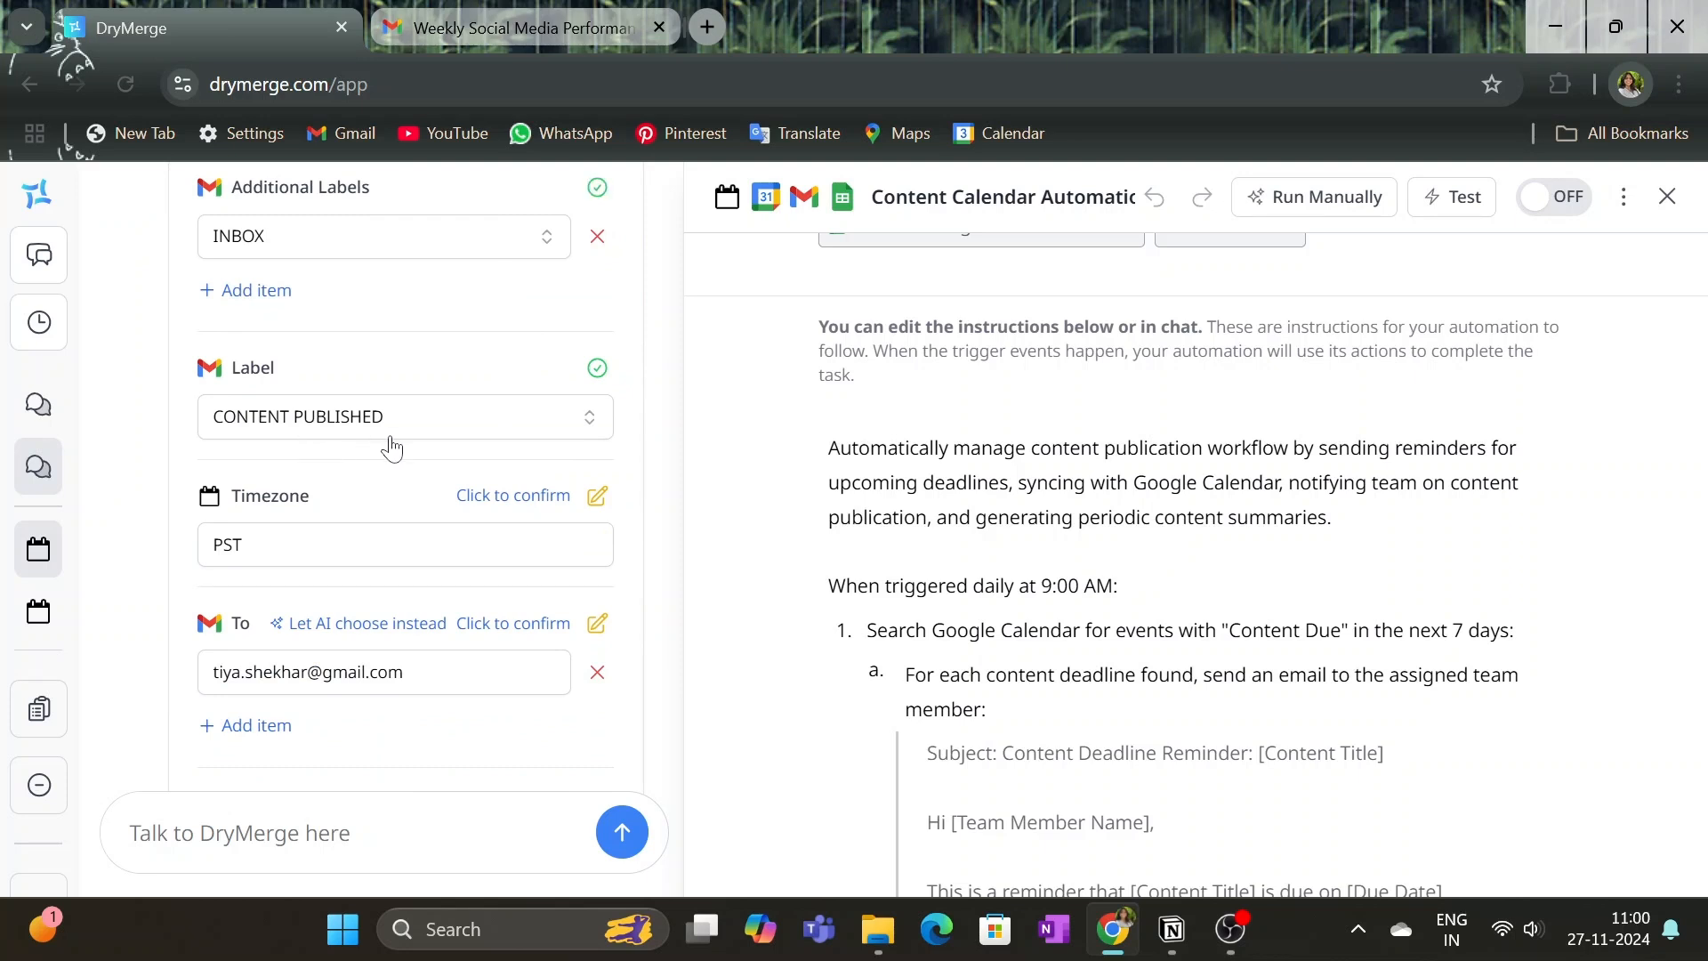
{"action": "scroll", "coordinate": [391, 440], "scroll_direction": "down", "scroll_amount": 1}
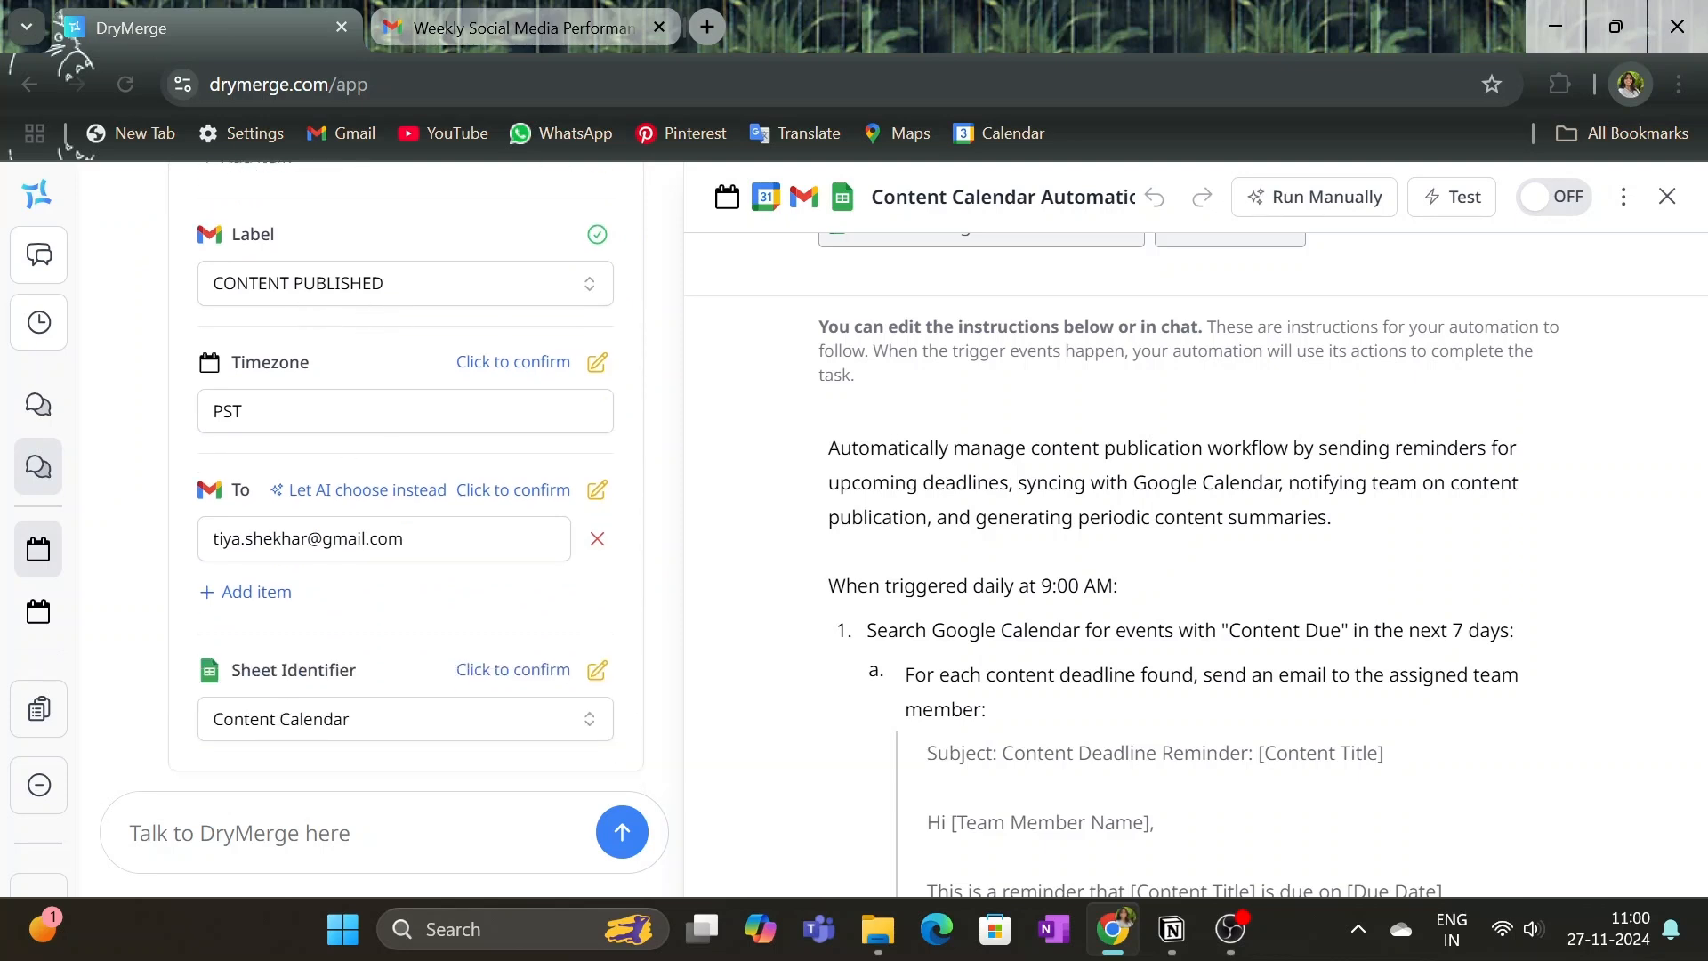
{"action": "double_click", "coordinate": [229, 412]}
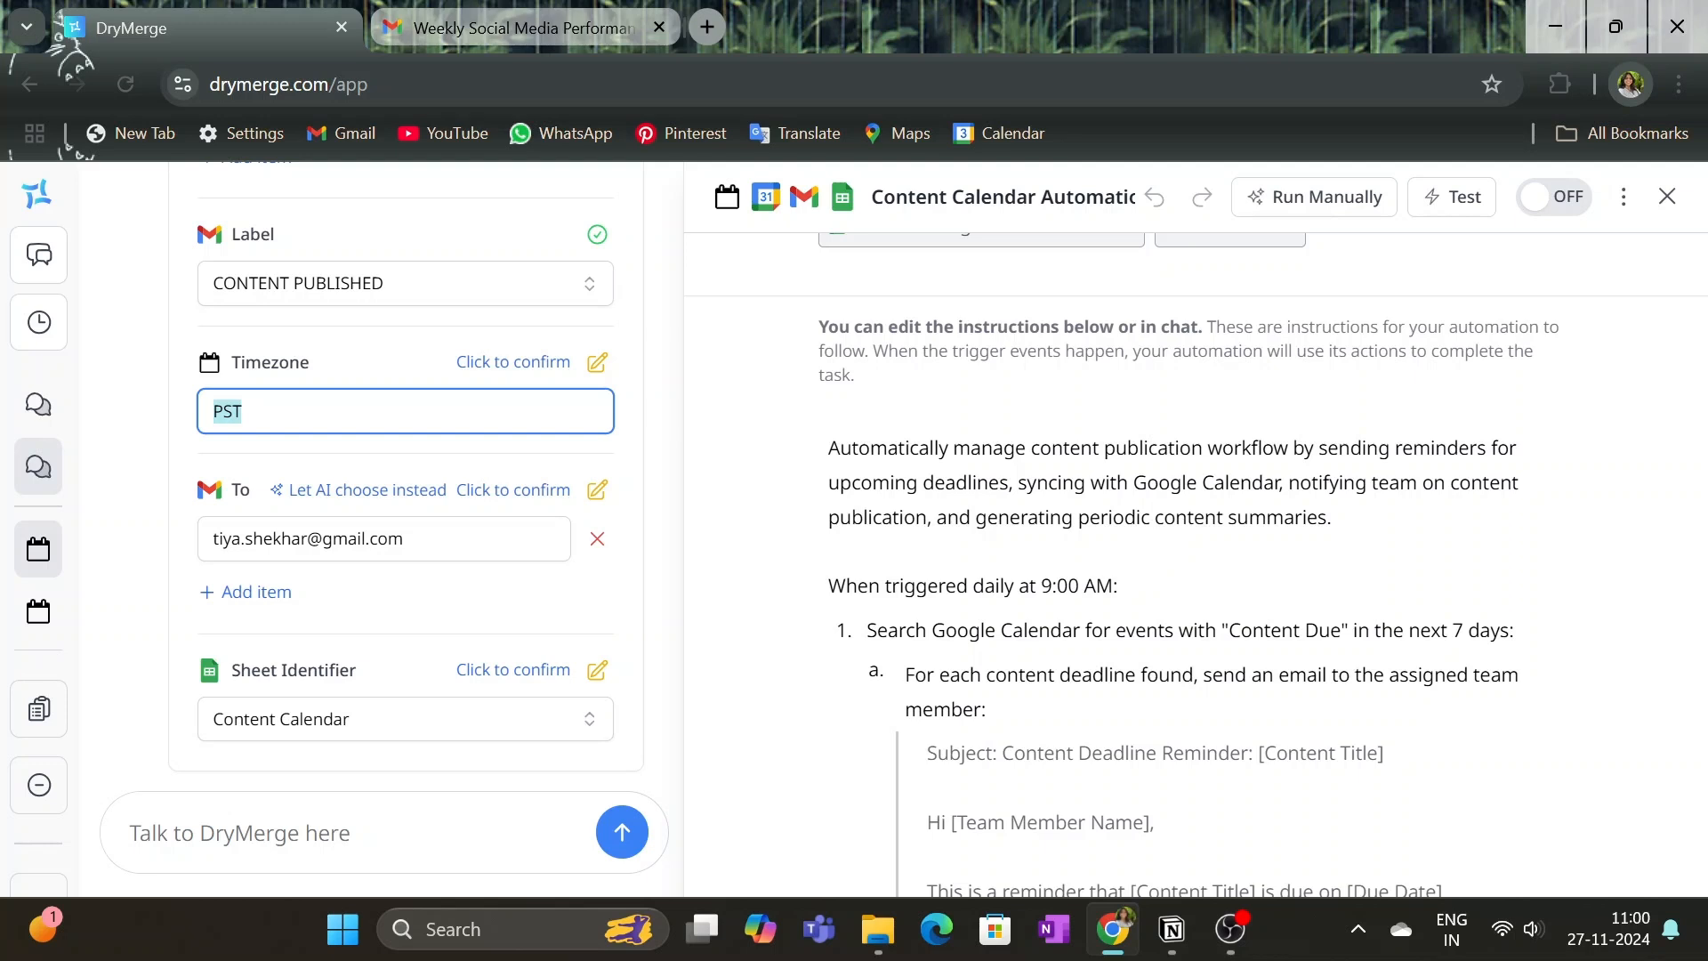
{"action": "key", "text": "BackSpace"}
{"action": "type", "text": "IST"}
{"action": "left_click", "coordinate": [564, 365]}
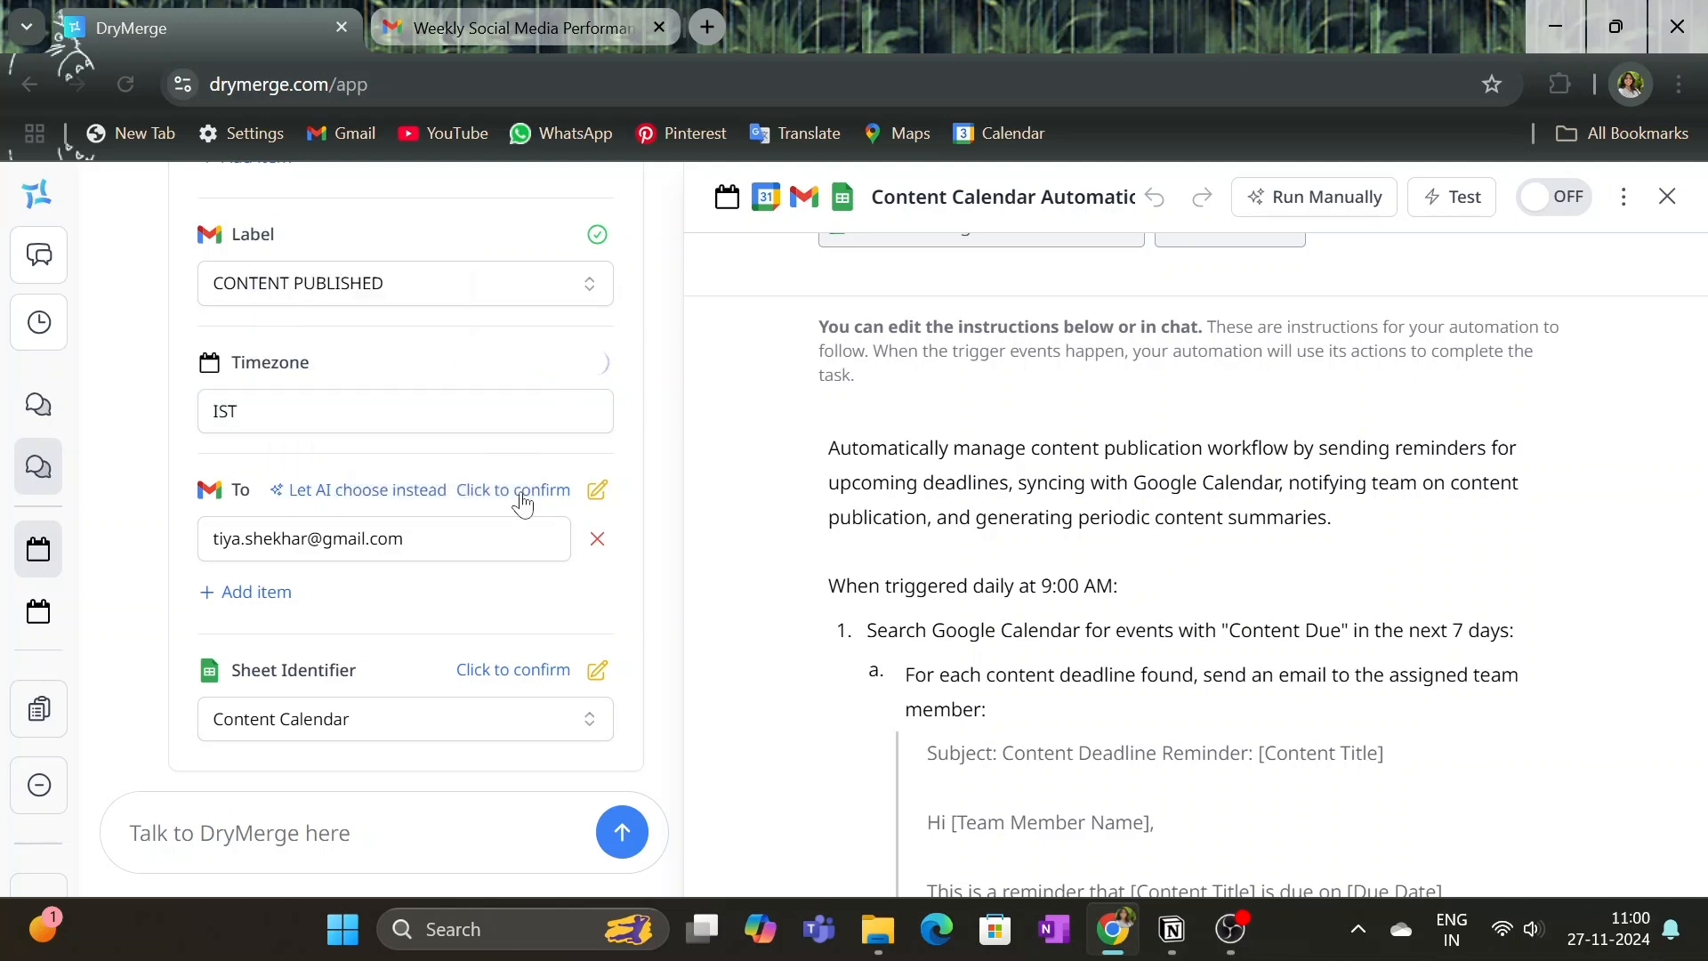
{"action": "left_click", "coordinate": [519, 495]}
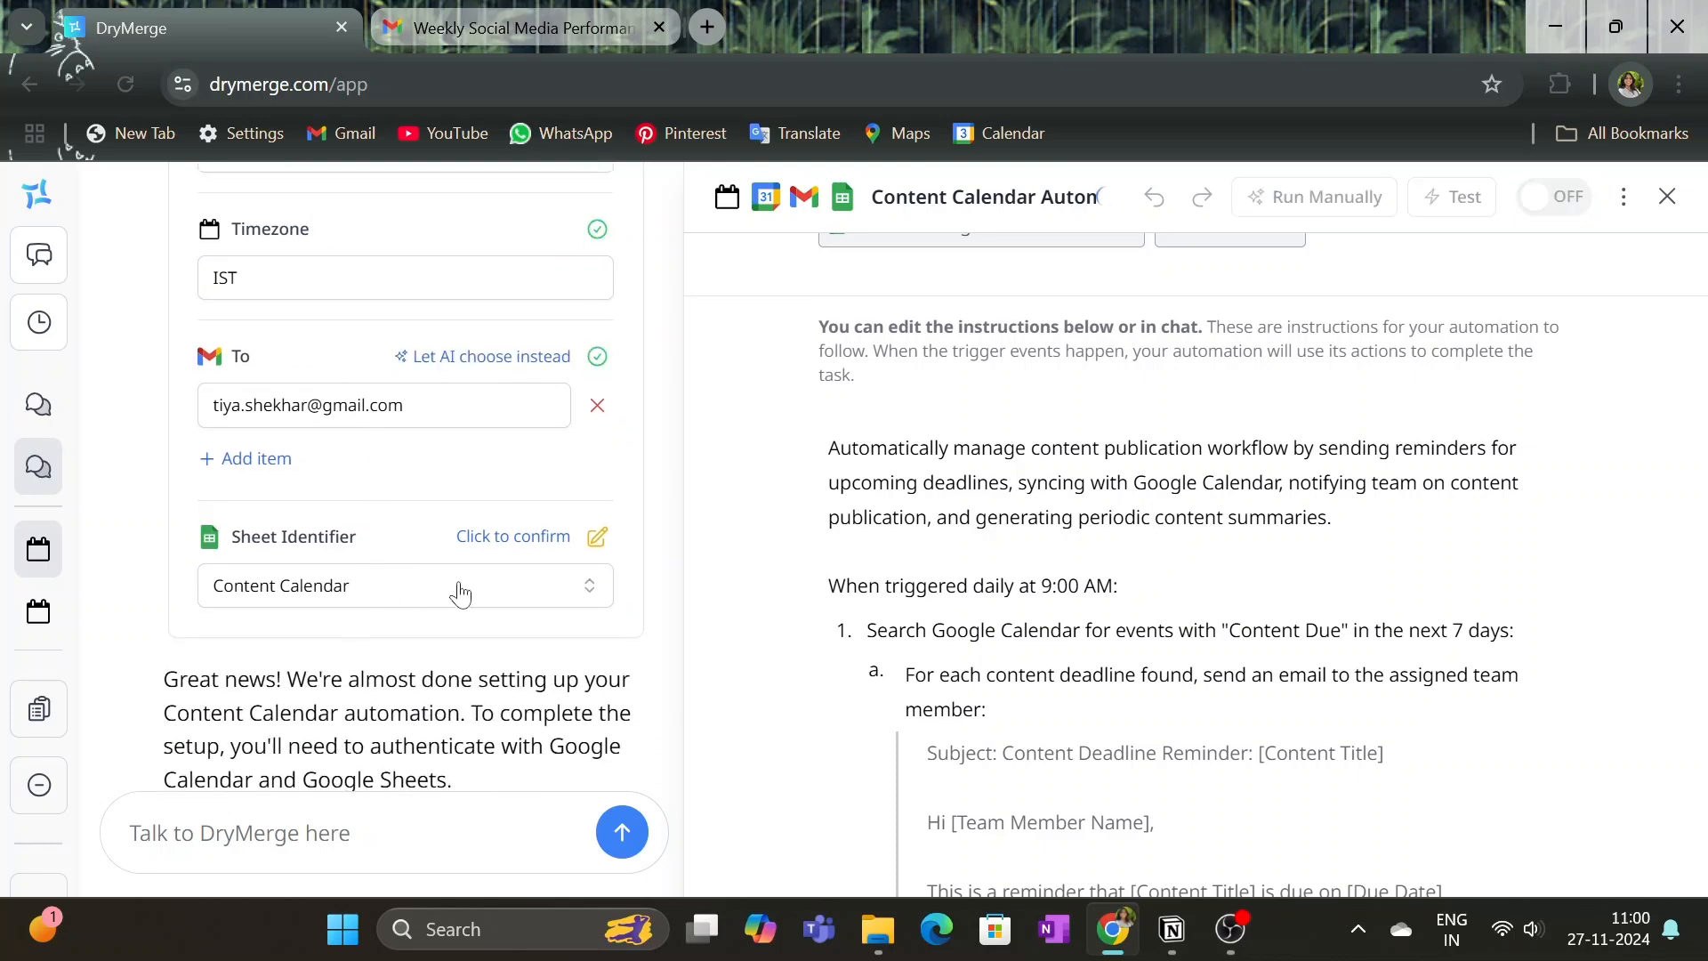
{"action": "left_click", "coordinate": [548, 539]}
Step: Test the Content Calendar Automation, answering "Yes" to use the suggested calendar event and "Yes" to send the weekly summary e-mail
{"action": "left_click", "coordinate": [353, 439]}
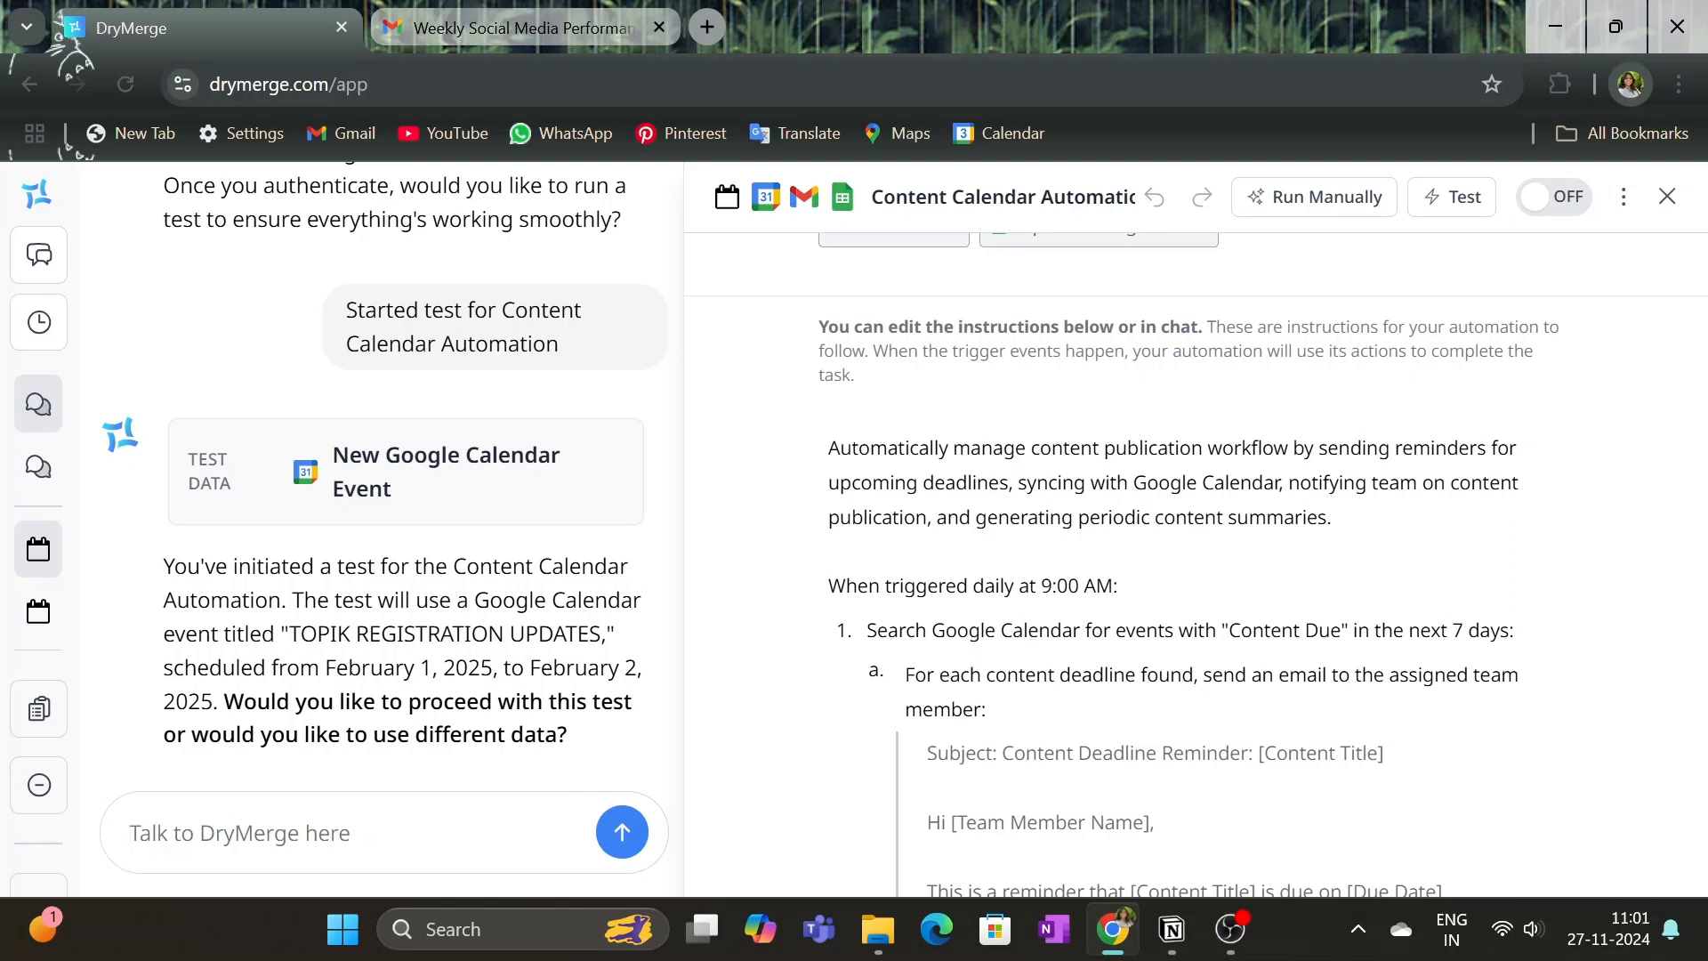
{"action": "type", "text": "Yes"}
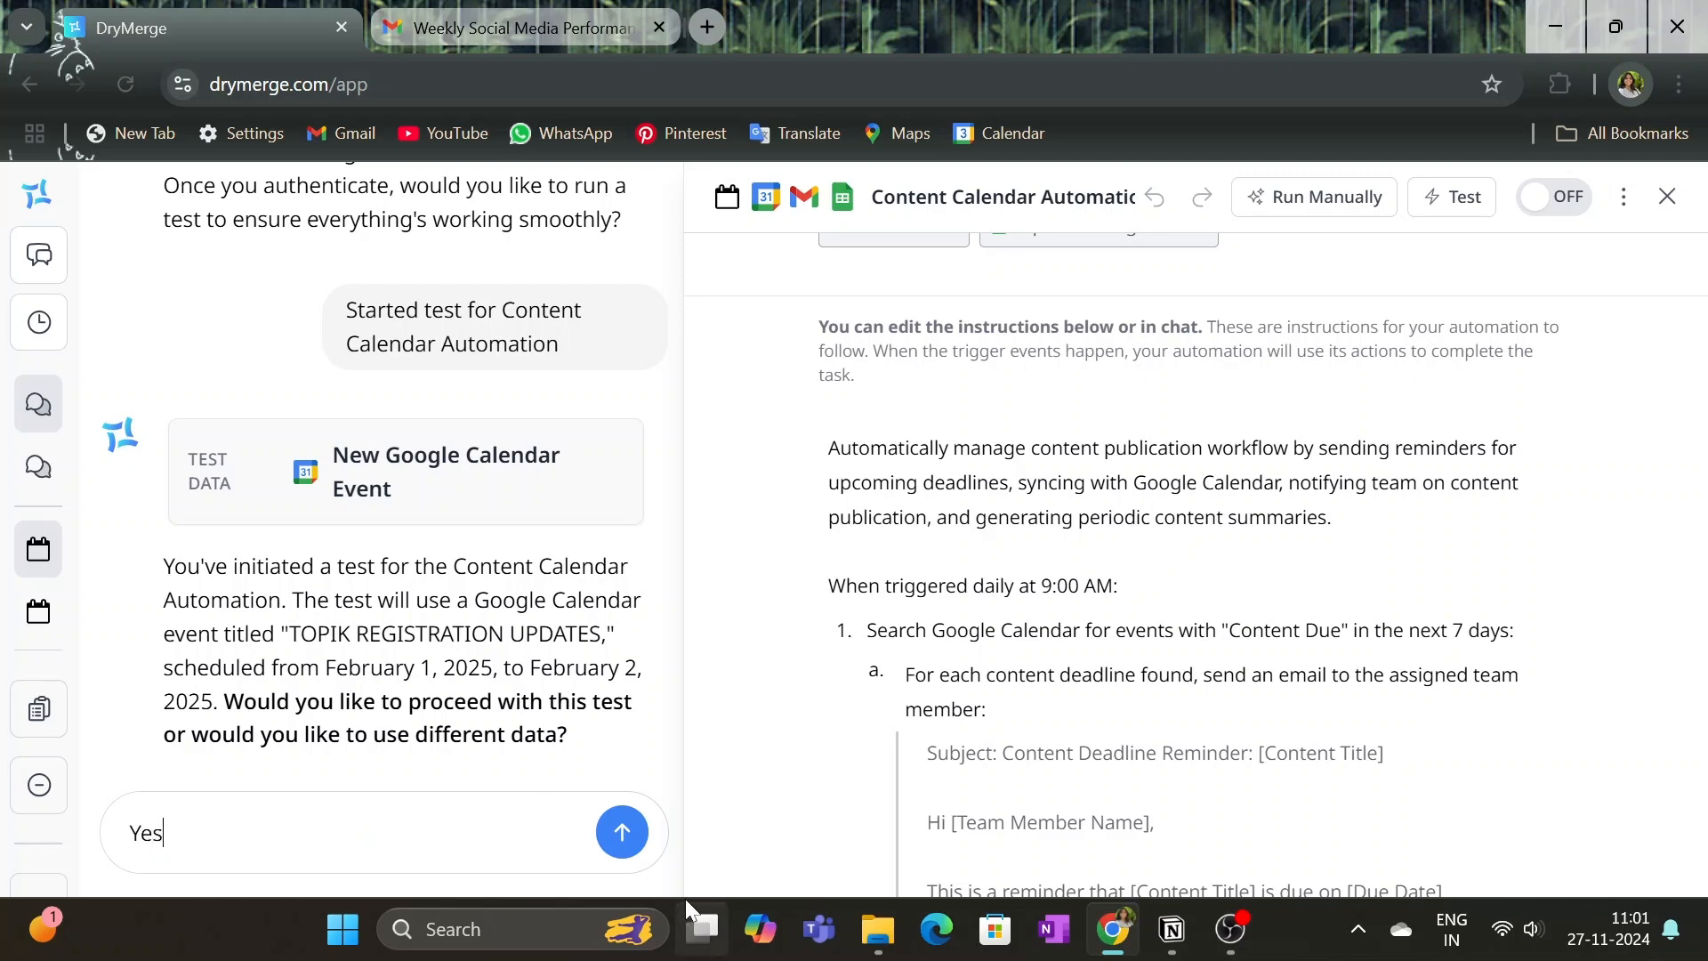
{"action": "left_click", "coordinate": [630, 843]}
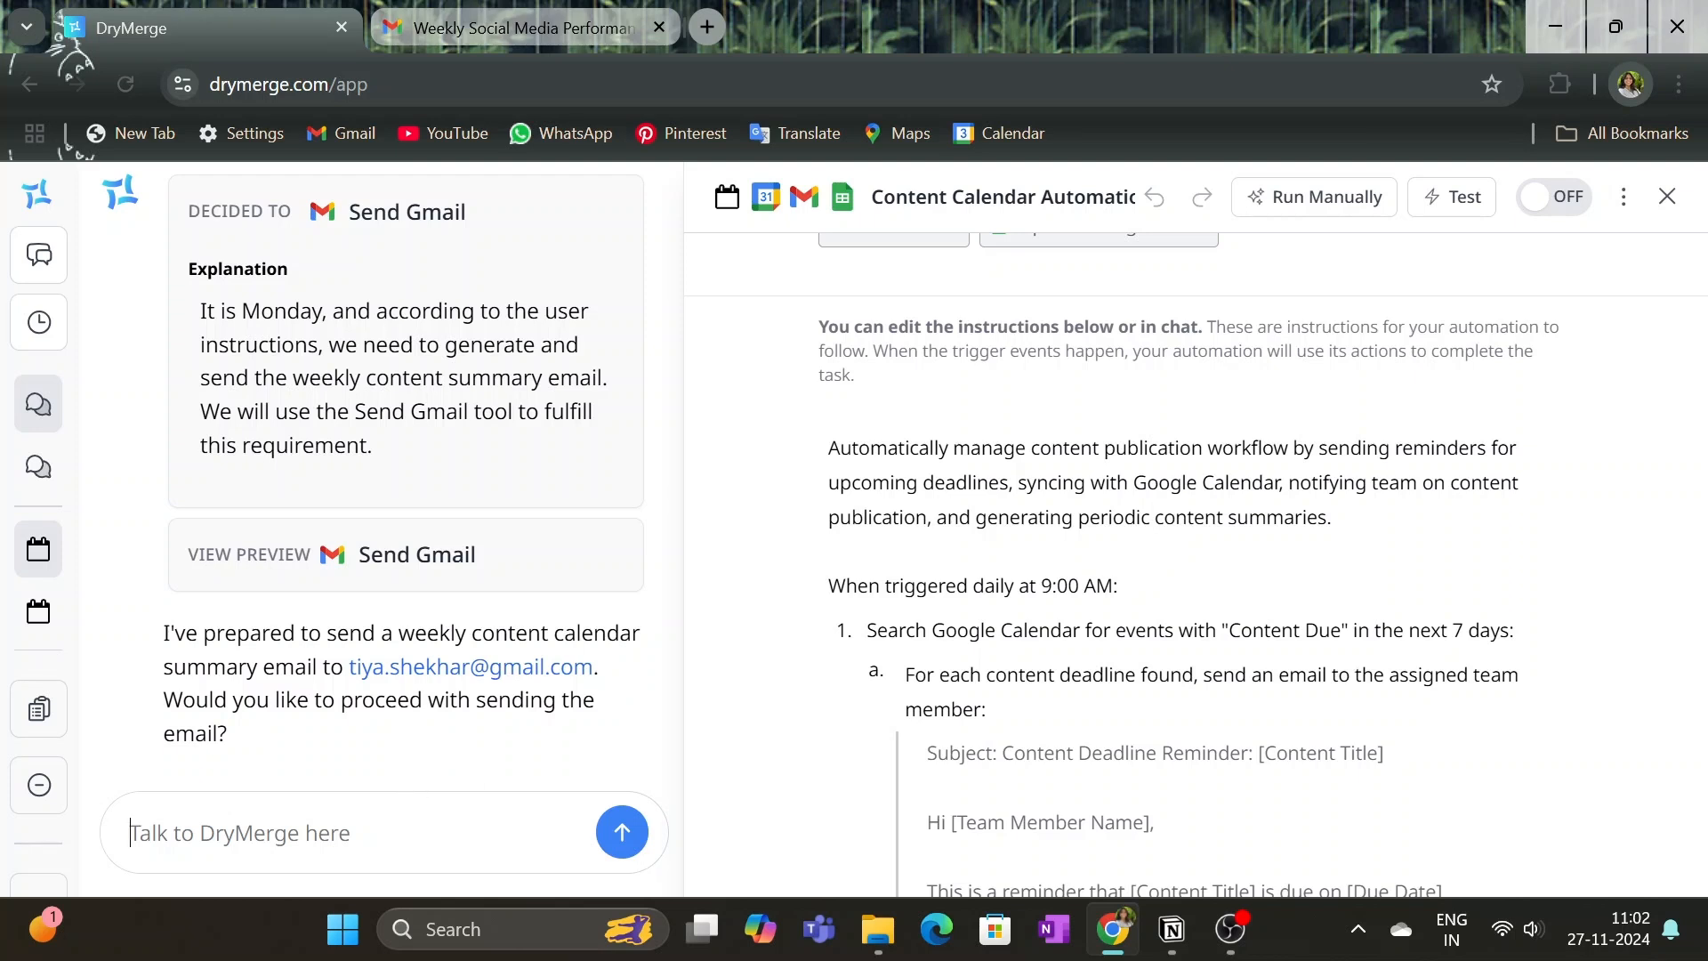
{"action": "type", "text": "Yes"}
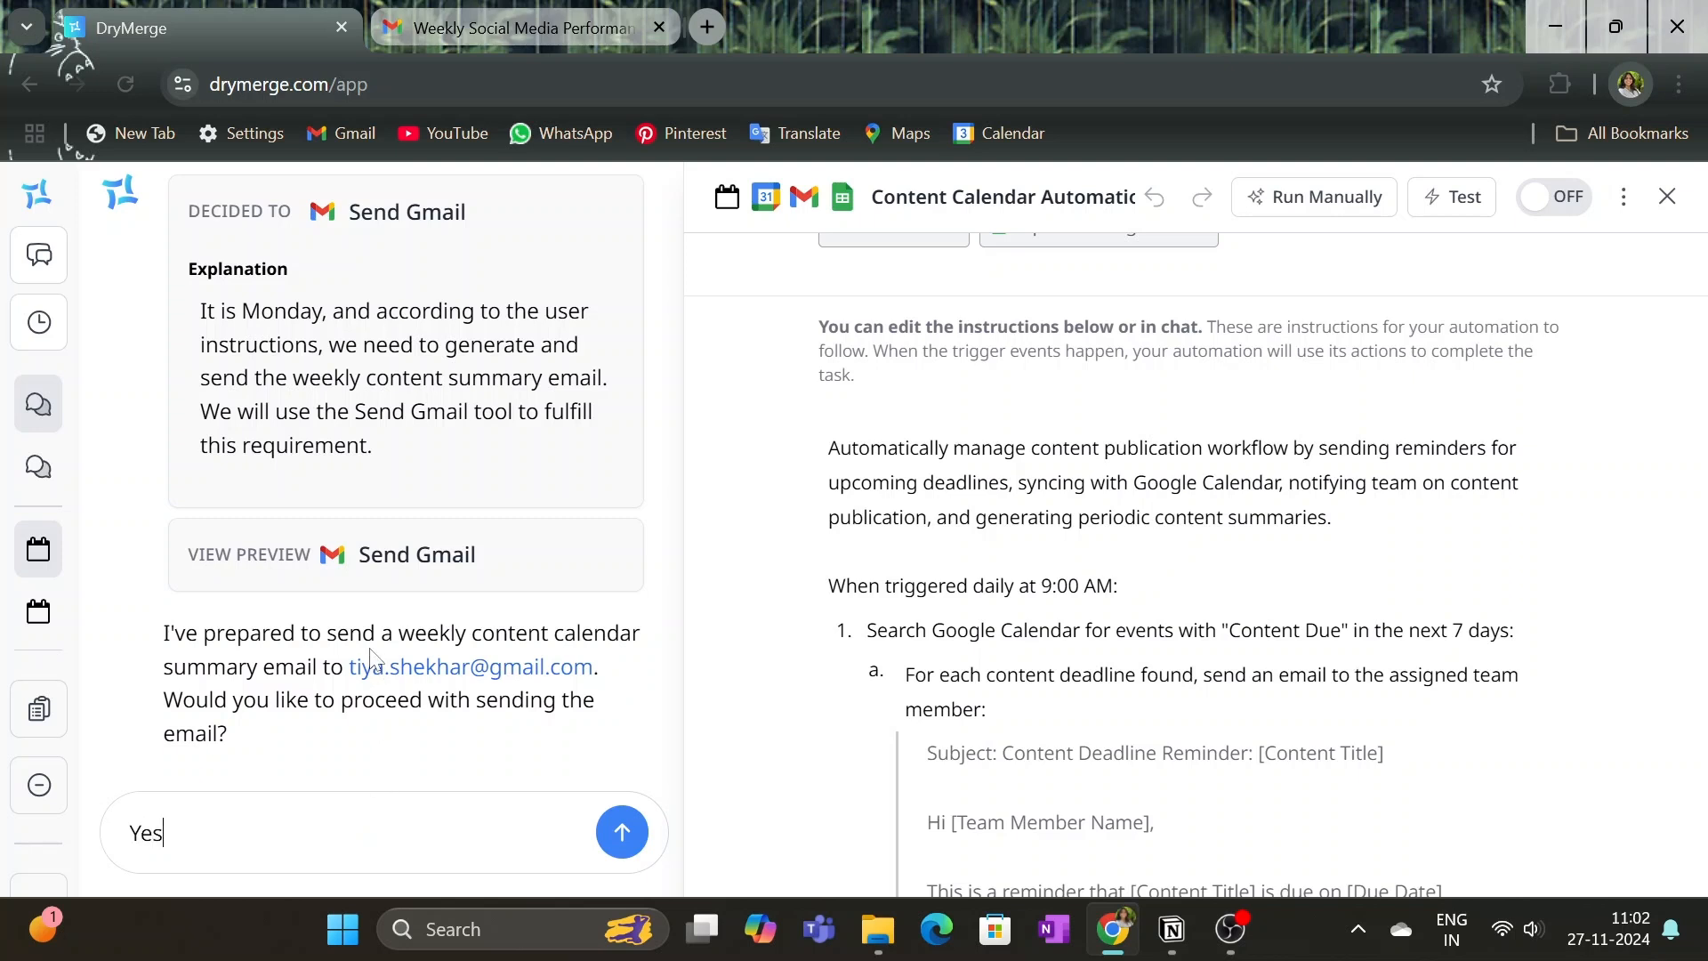
{"action": "left_click", "coordinate": [622, 832]}
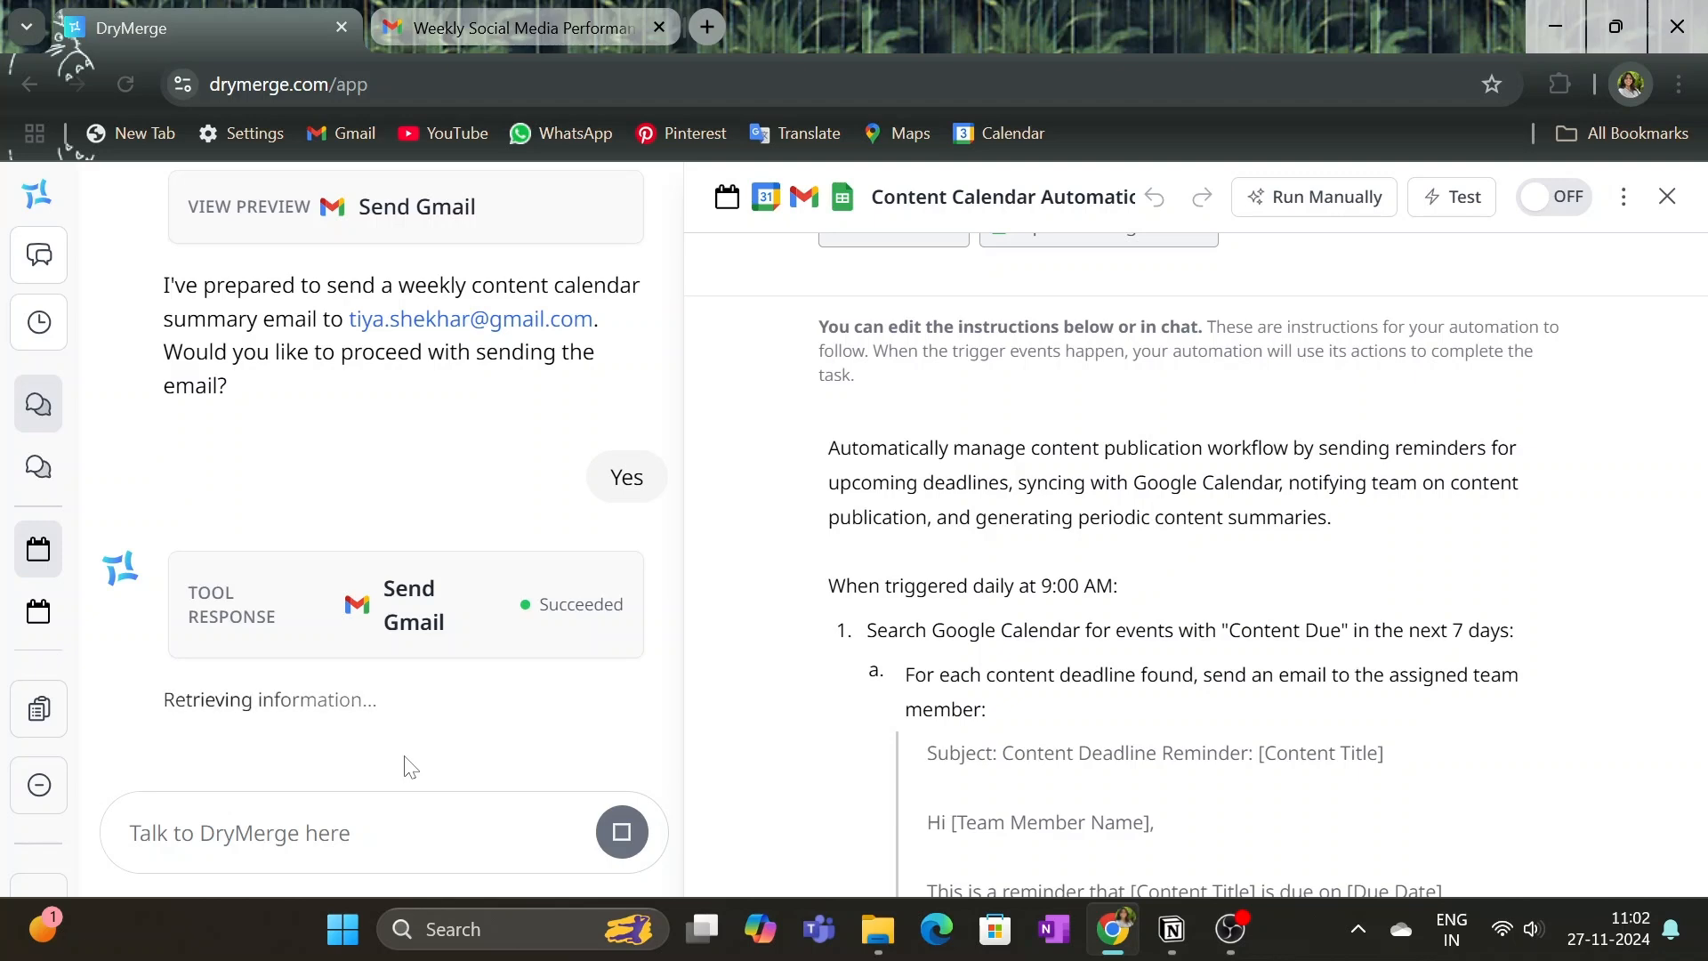
Step: Check the Gmail messages for the new "Weekly Content Calendar Summary" e-mail, read its content sections, and return to DryMerge
{"action": "left_click", "coordinate": [422, 13]}
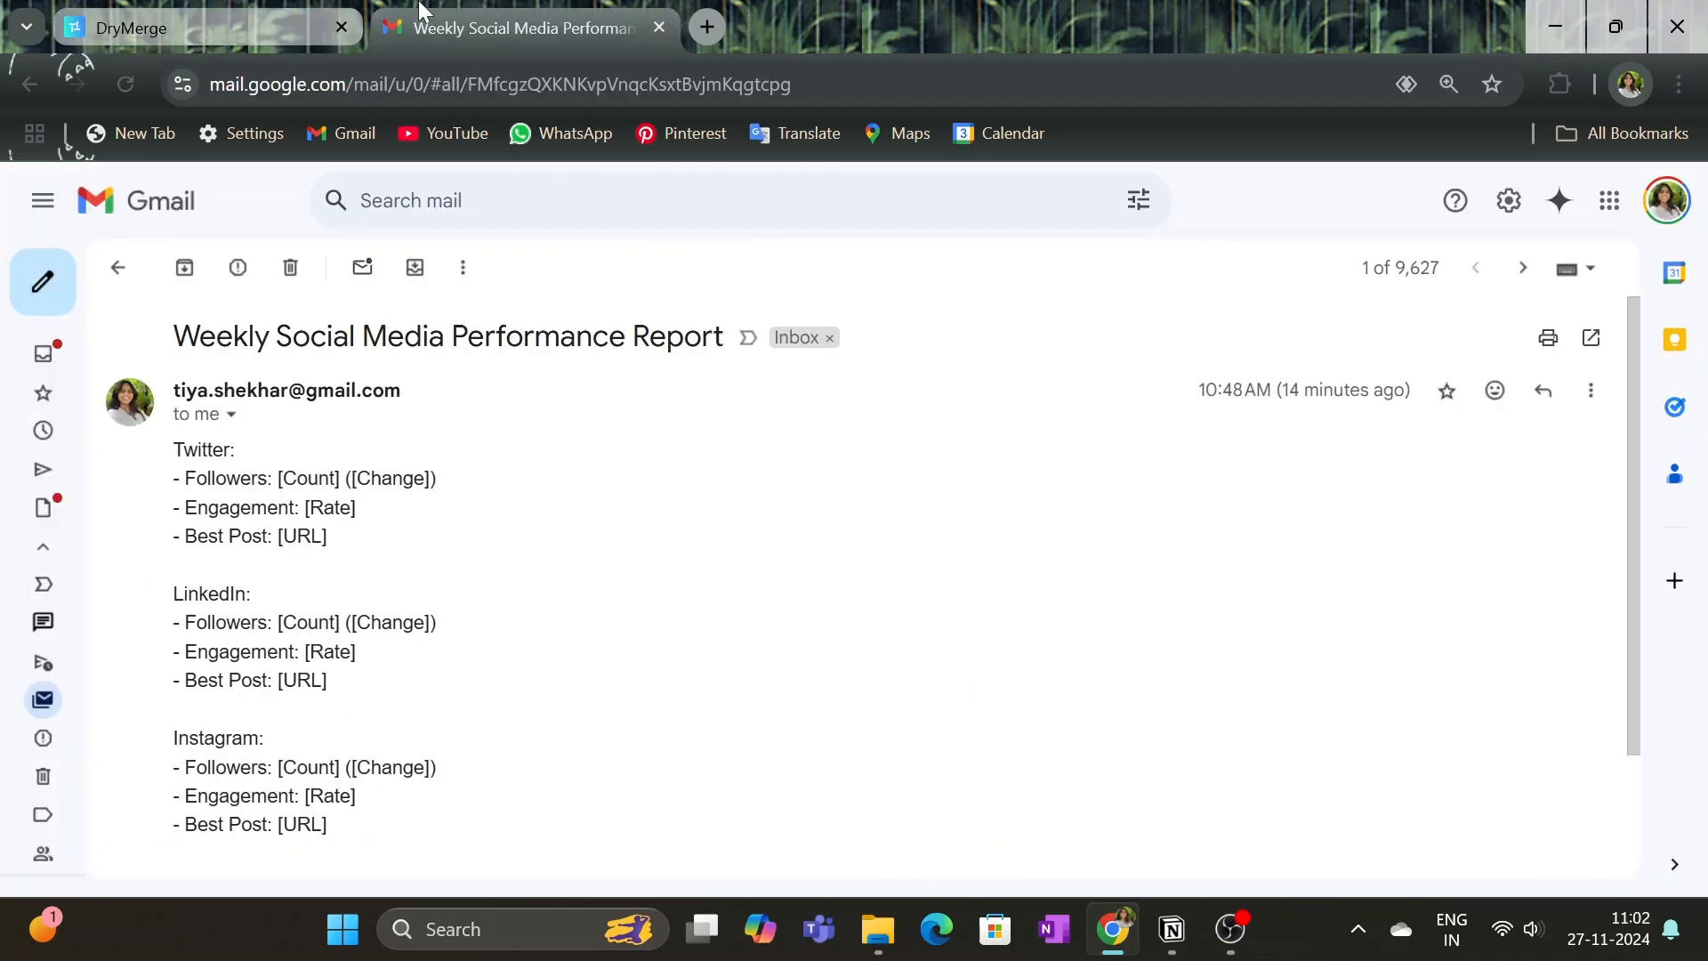
{"action": "left_click", "coordinate": [121, 270]}
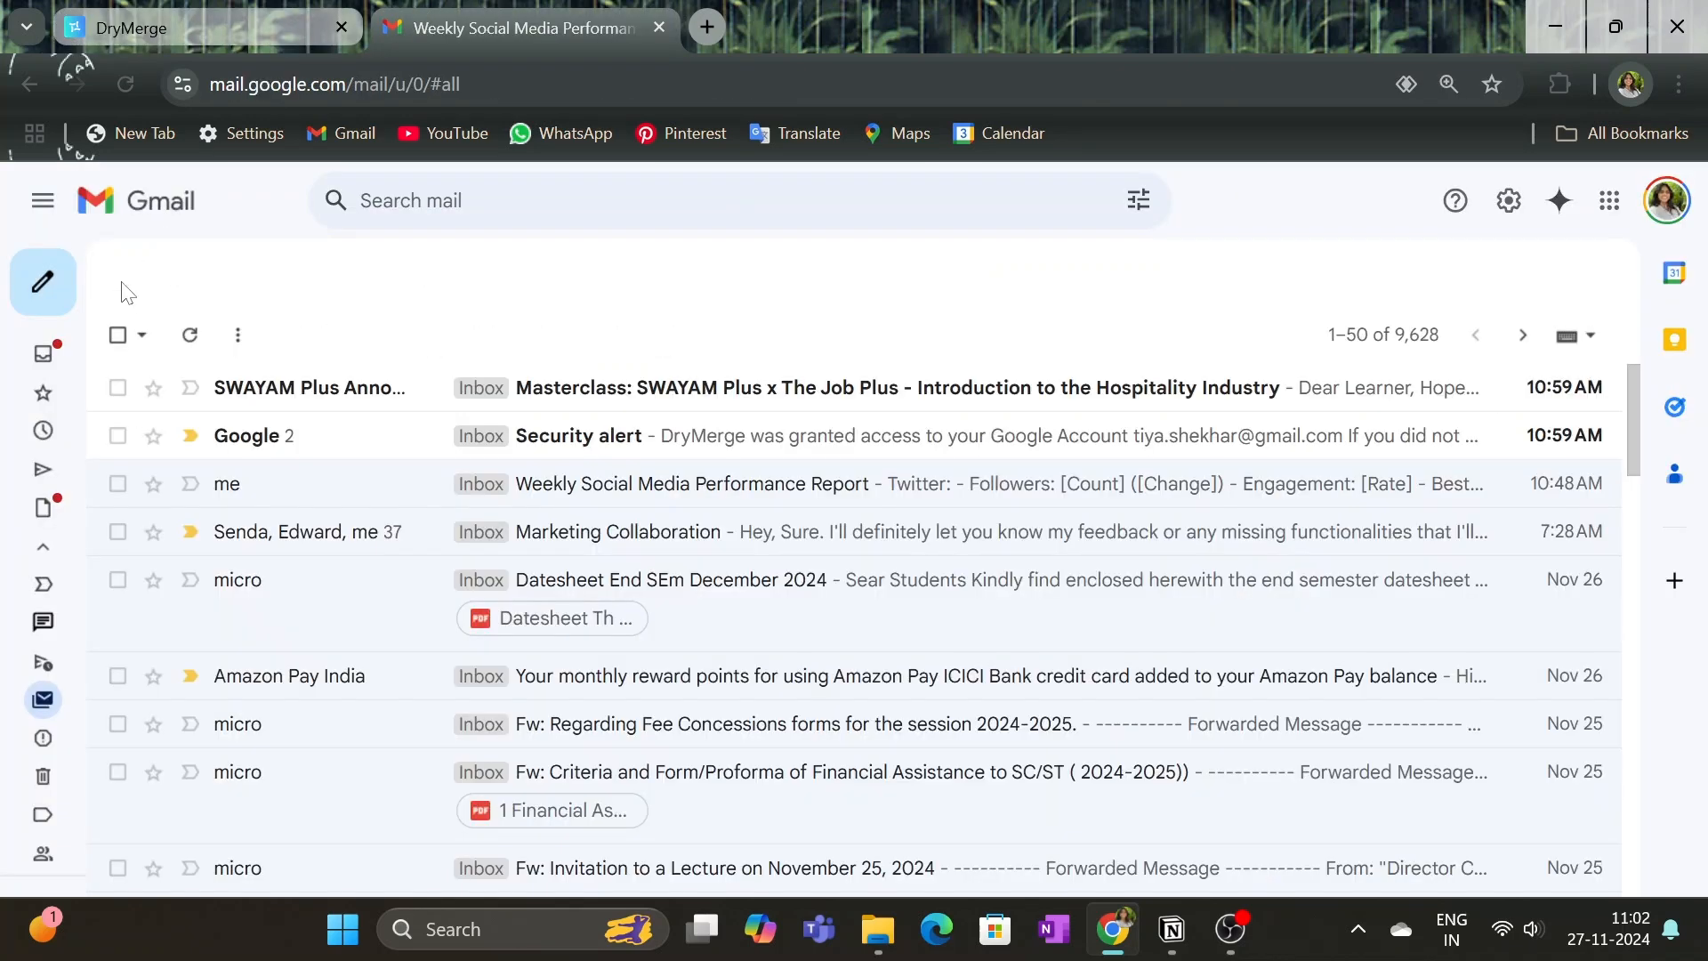
{"action": "left_click", "coordinate": [189, 334]}
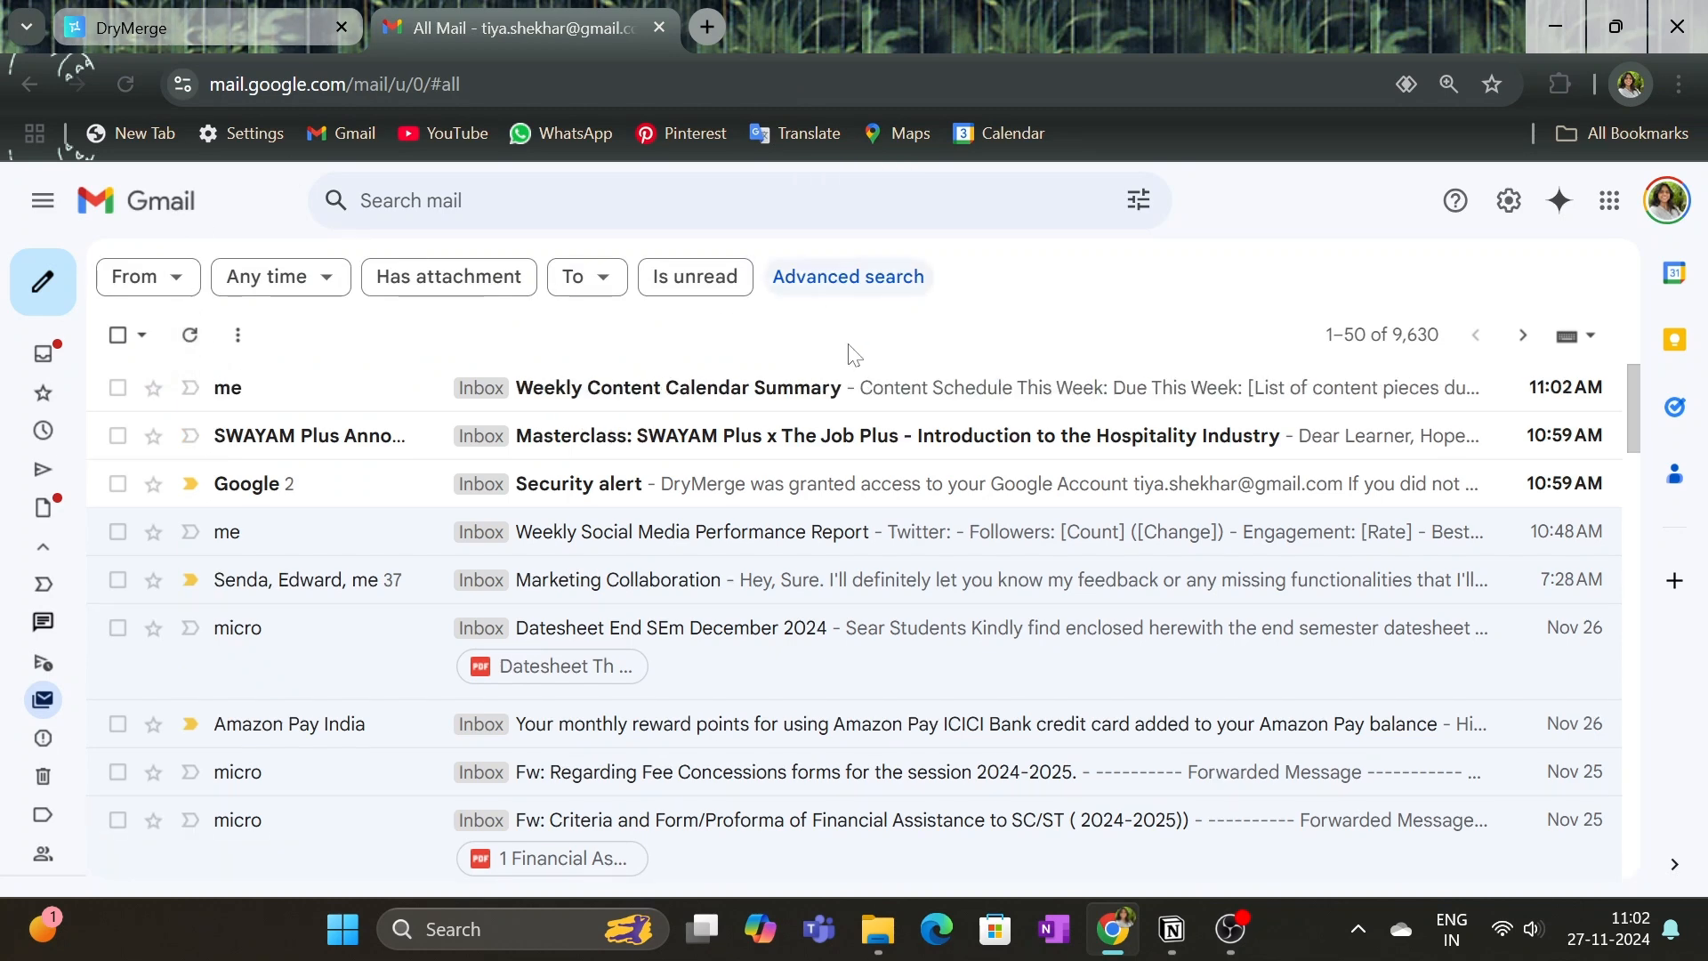
{"action": "left_click", "coordinate": [830, 390]}
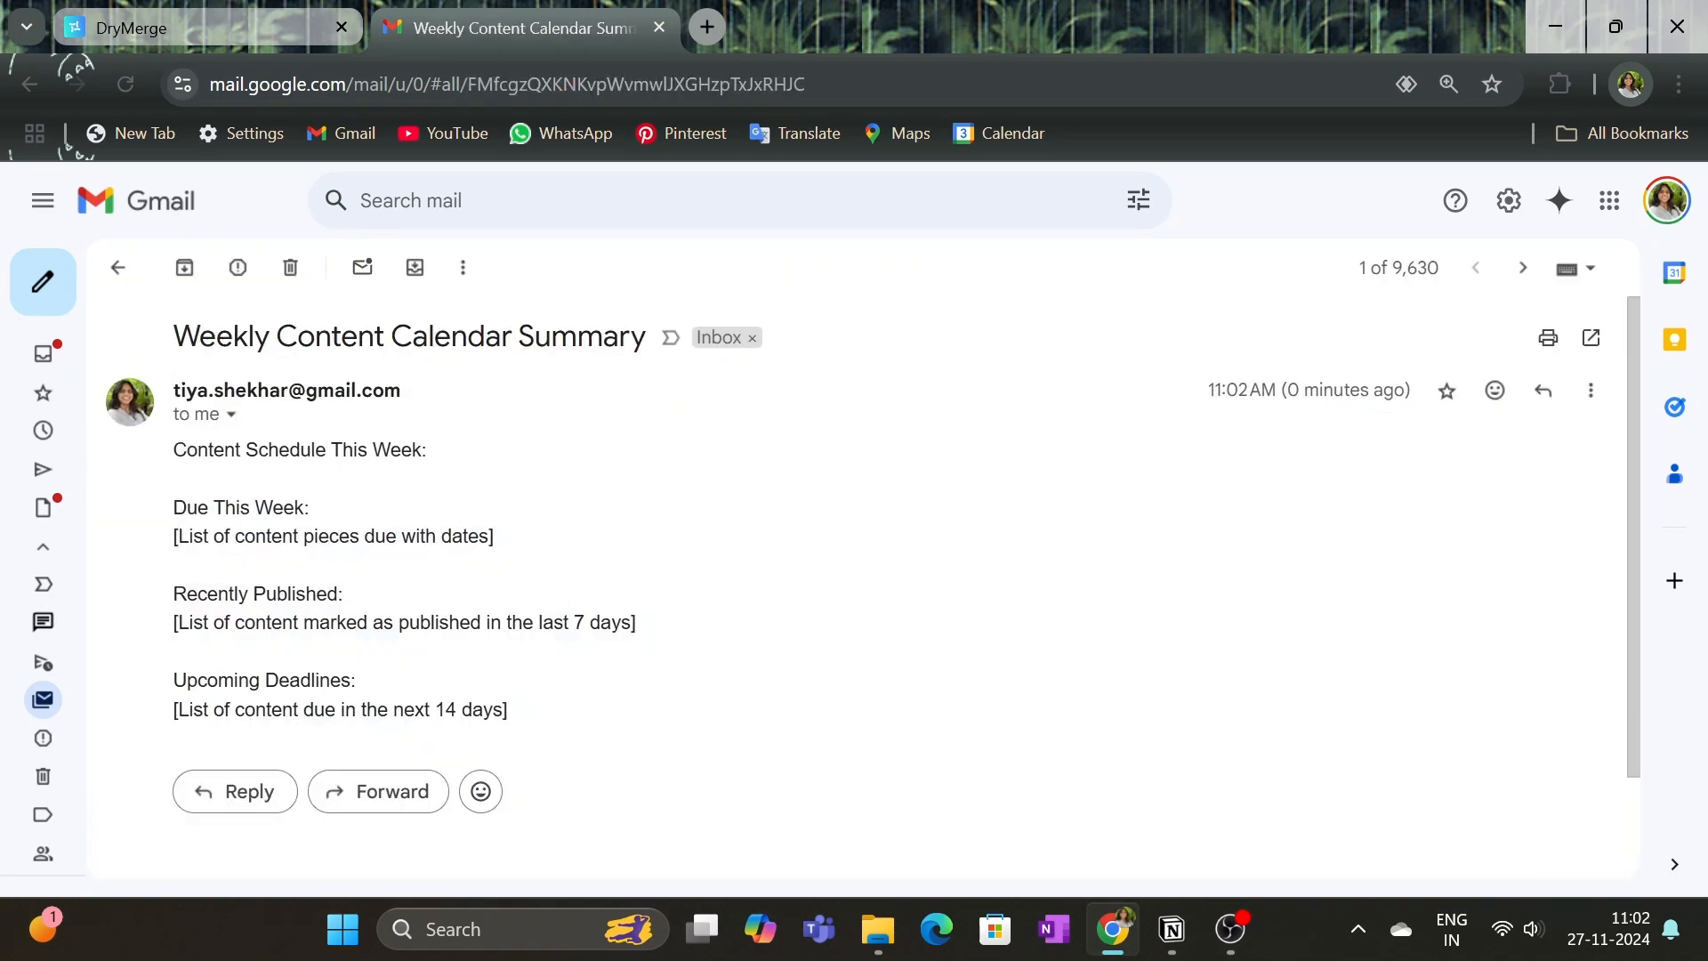
{"action": "left_click_drag", "start_coordinate": [174, 450], "coordinate": [533, 759]}
{"action": "left_click", "coordinate": [595, 682]}
{"action": "left_click_drag", "start_coordinate": [173, 449], "coordinate": [610, 740]}
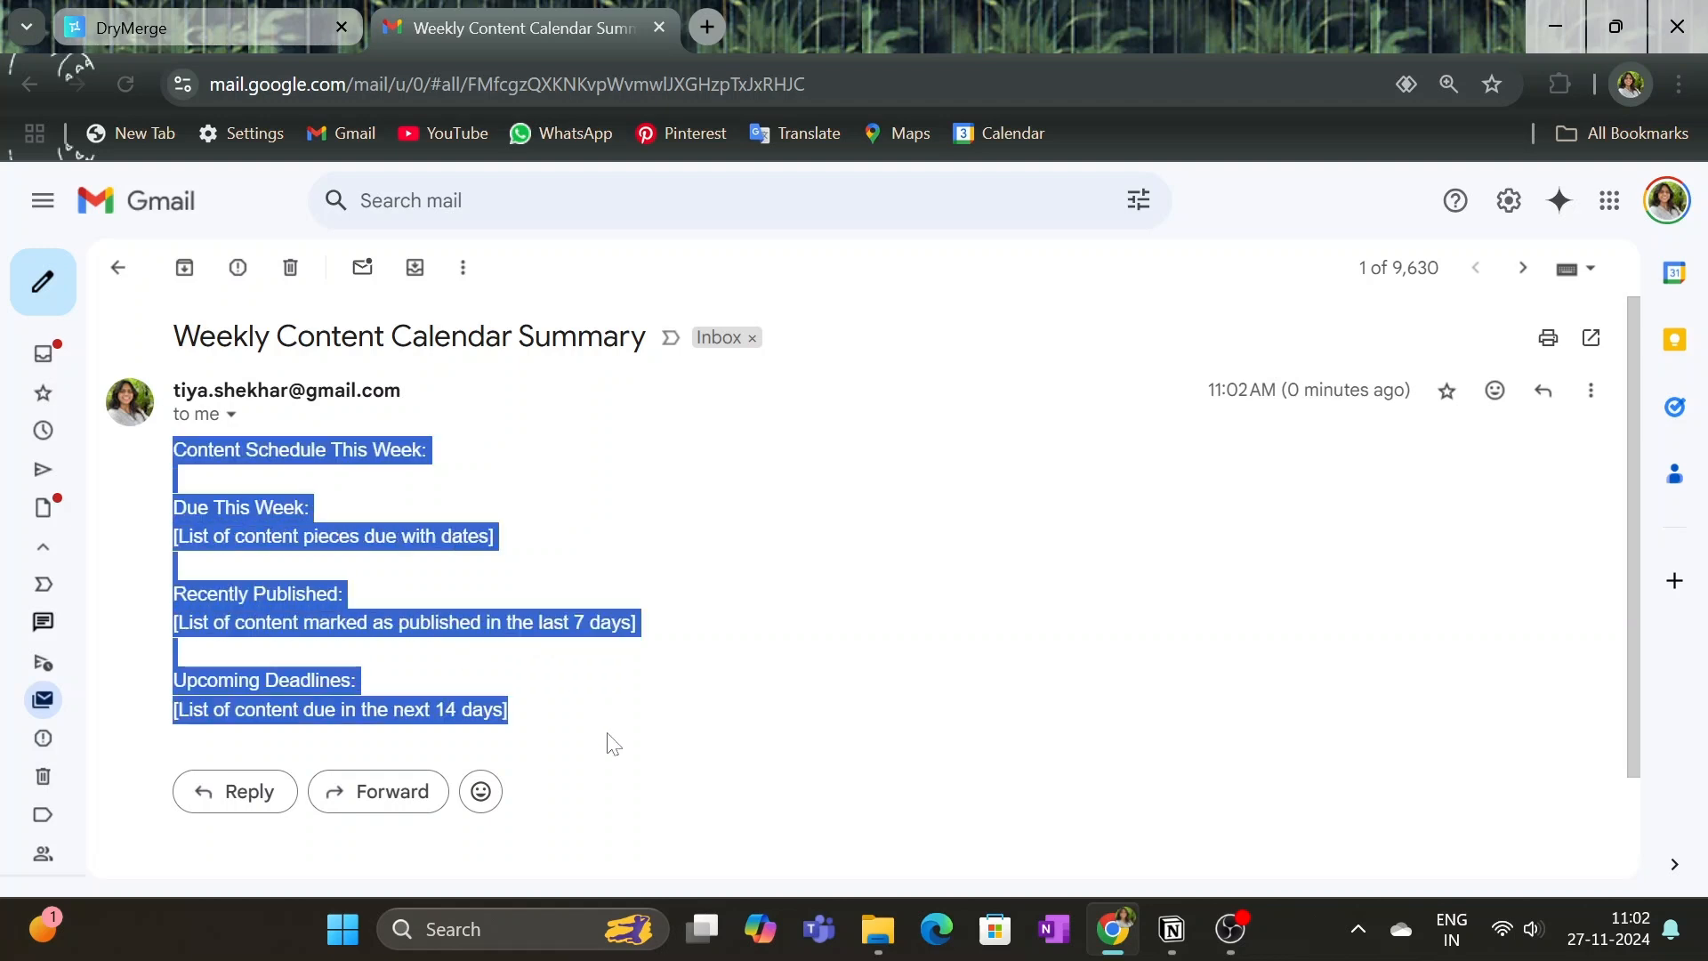
{"action": "left_click", "coordinate": [661, 633]}
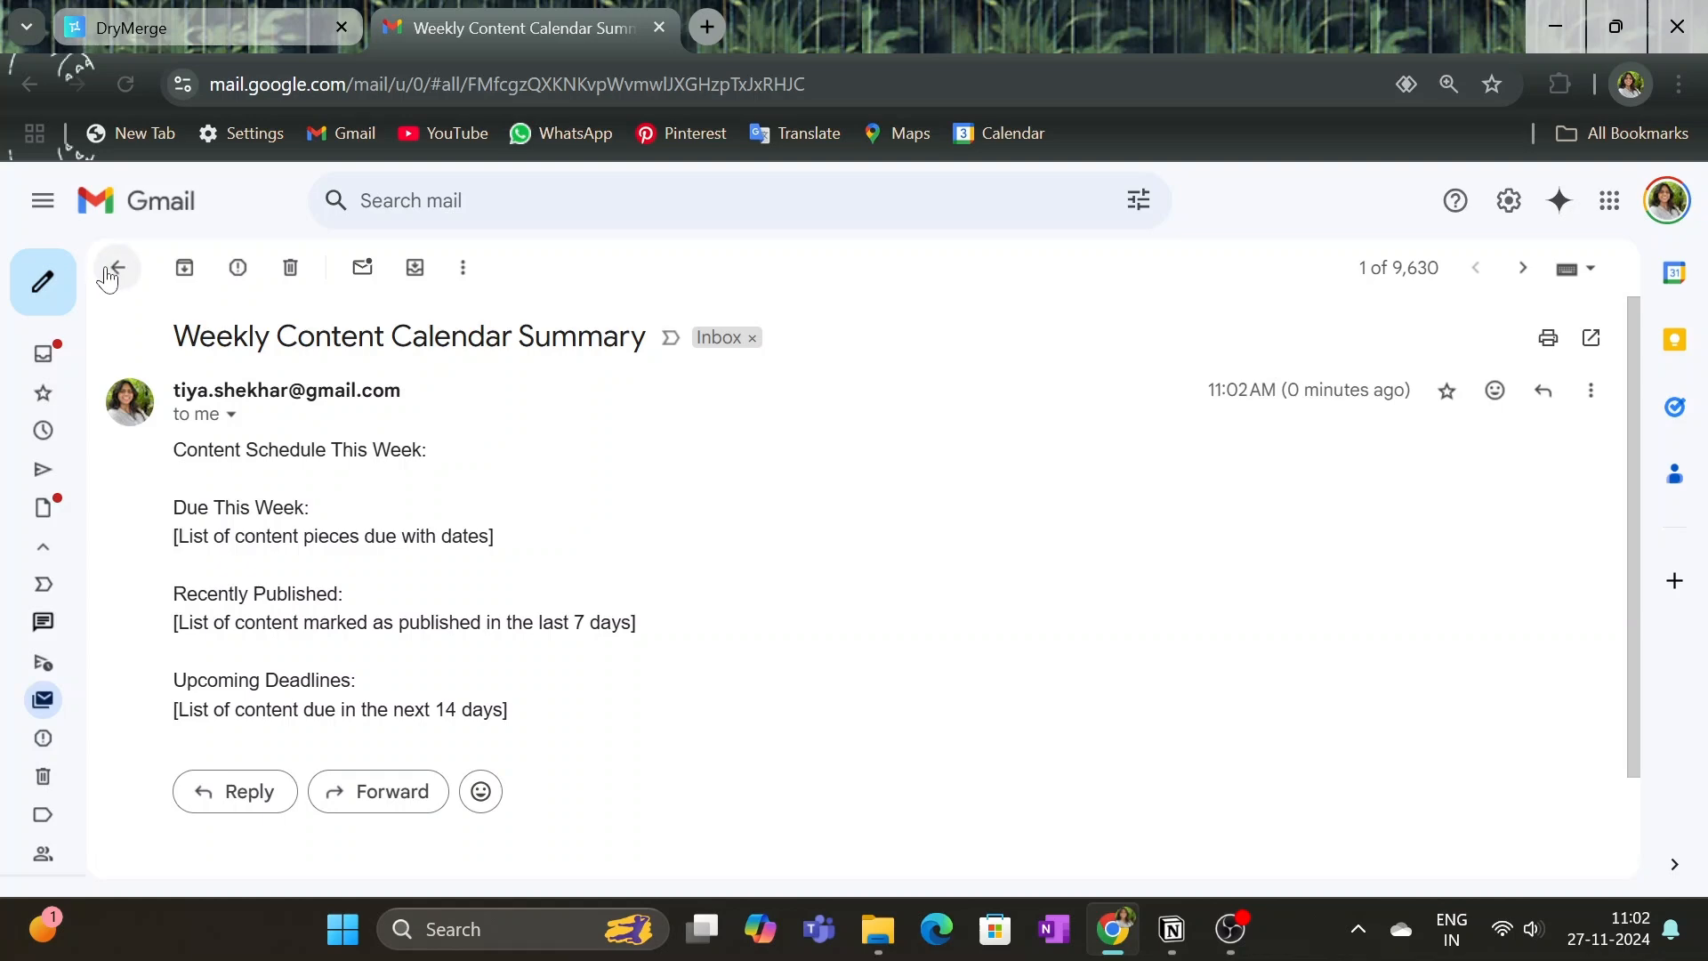
{"action": "left_click", "coordinate": [119, 267]}
{"action": "left_click", "coordinate": [252, 11]}
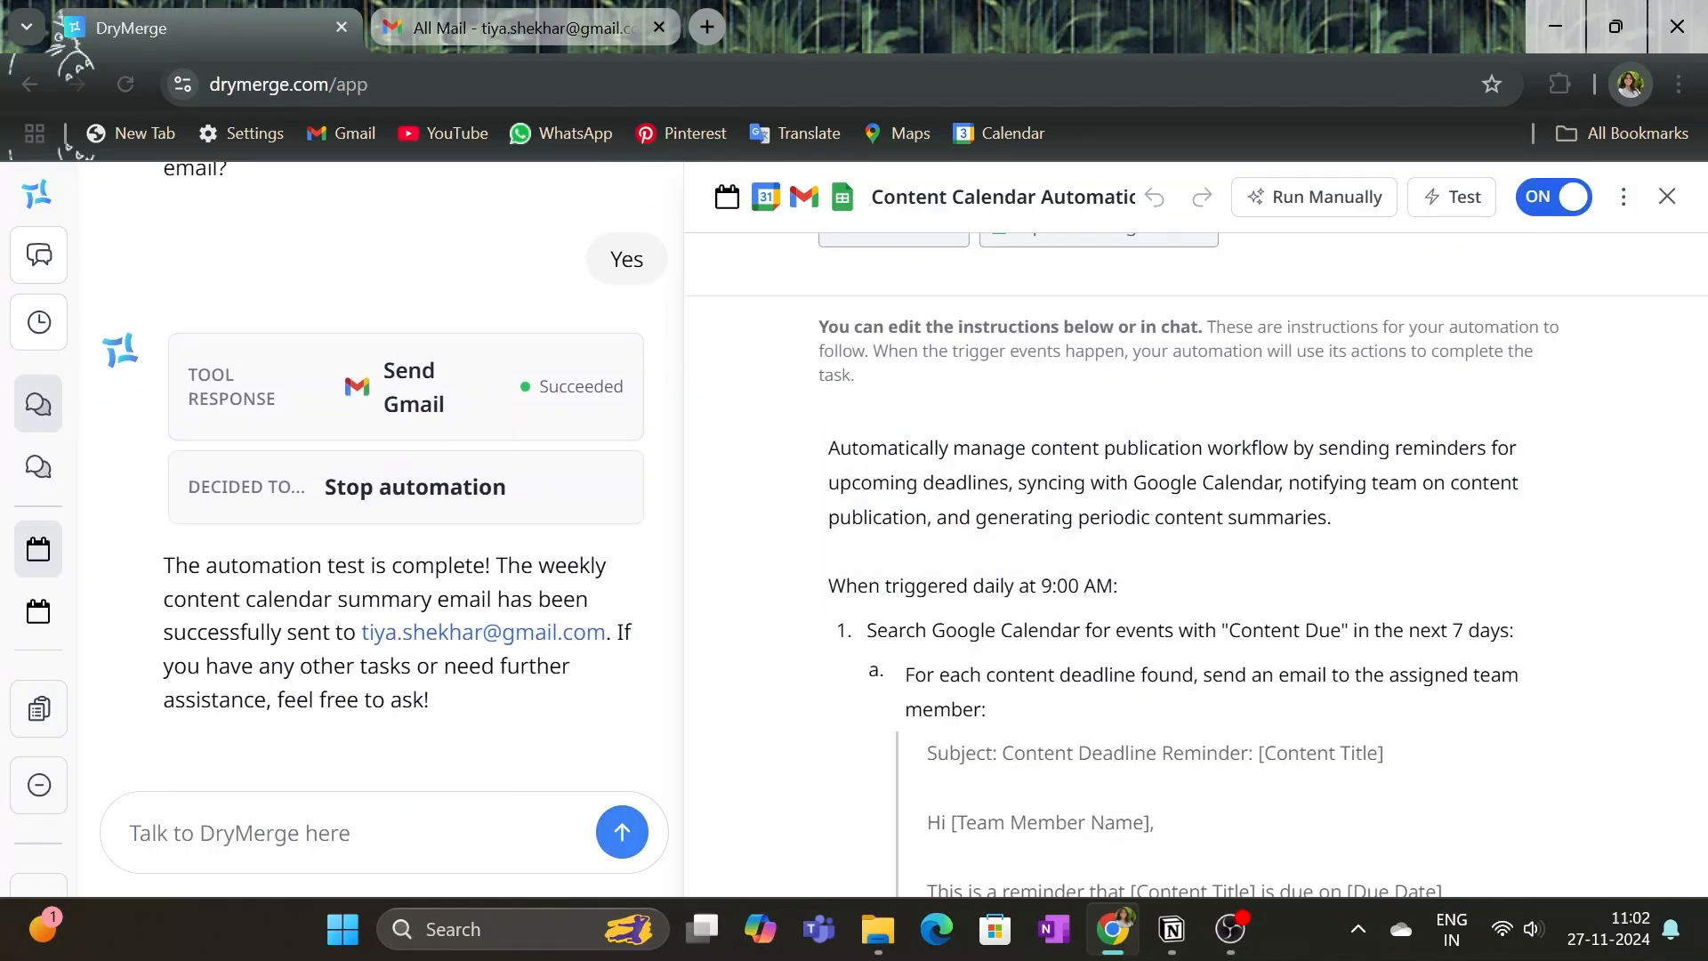
Step: Copy the Campaign Tracker automation idea, from its heading through the "Completed" follow-up line, from the Possible Automations page in Notion
{"action": "left_click", "coordinate": [1172, 929]}
{"action": "scroll", "coordinate": [623, 405], "scroll_direction": "down", "scroll_amount": 5}
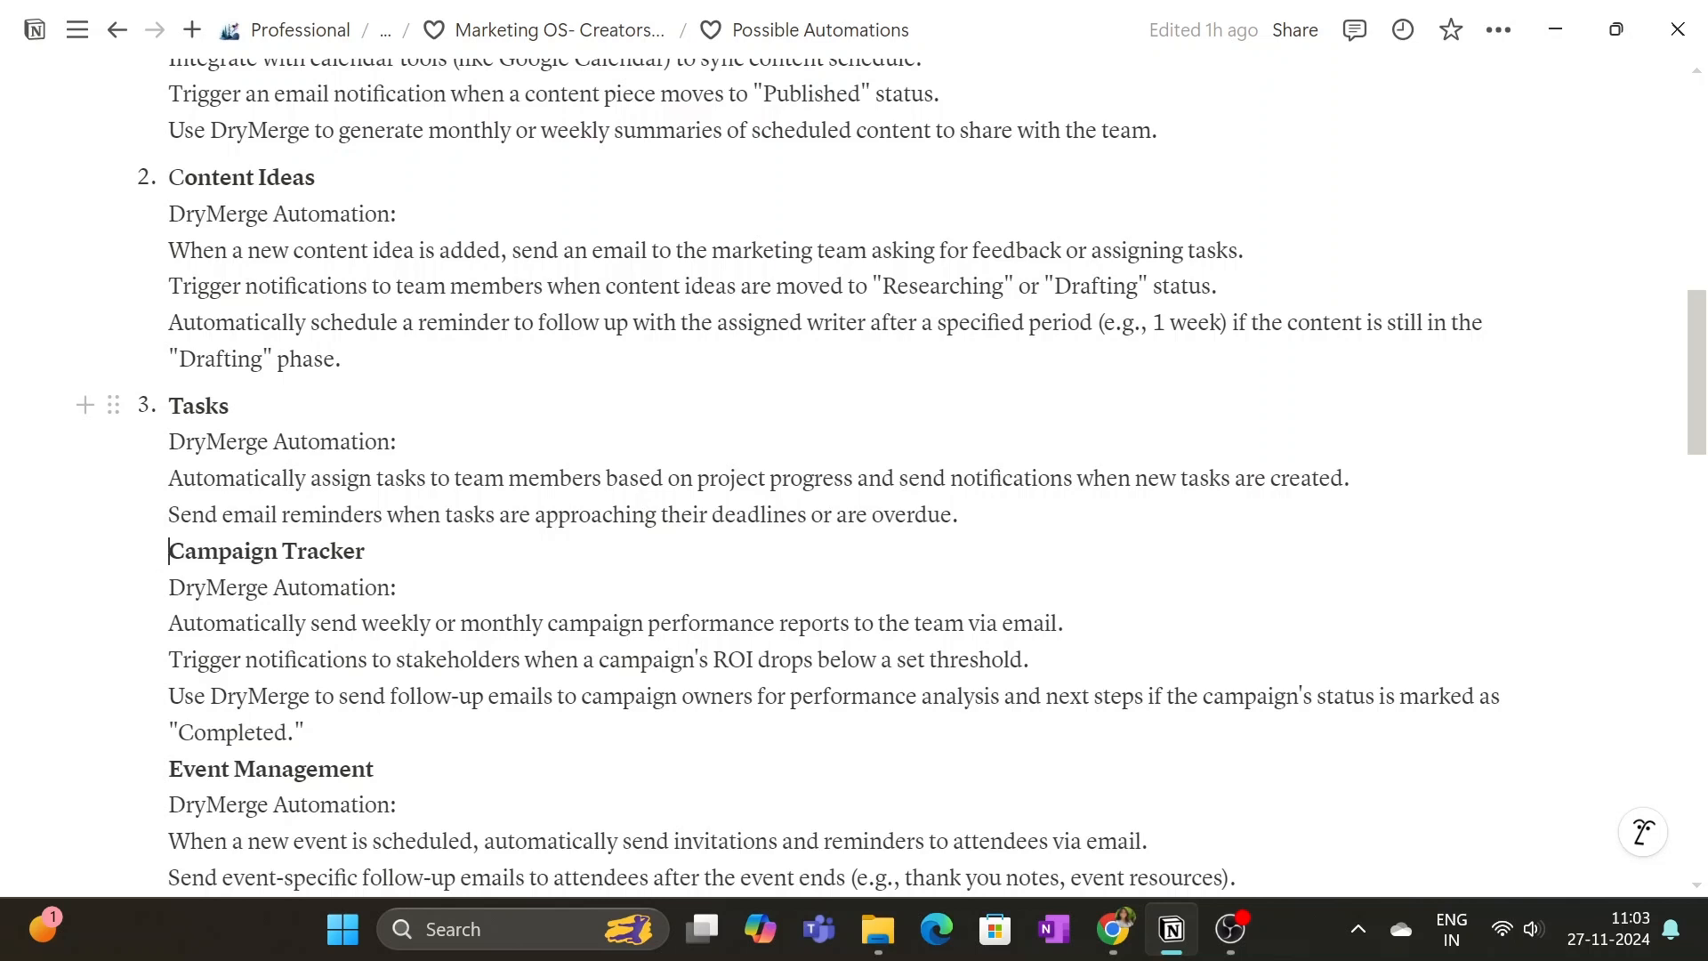
{"action": "left_click_drag", "start_coordinate": [169, 552], "coordinate": [305, 732]}
{"action": "key", "text": "ctrl+c"}
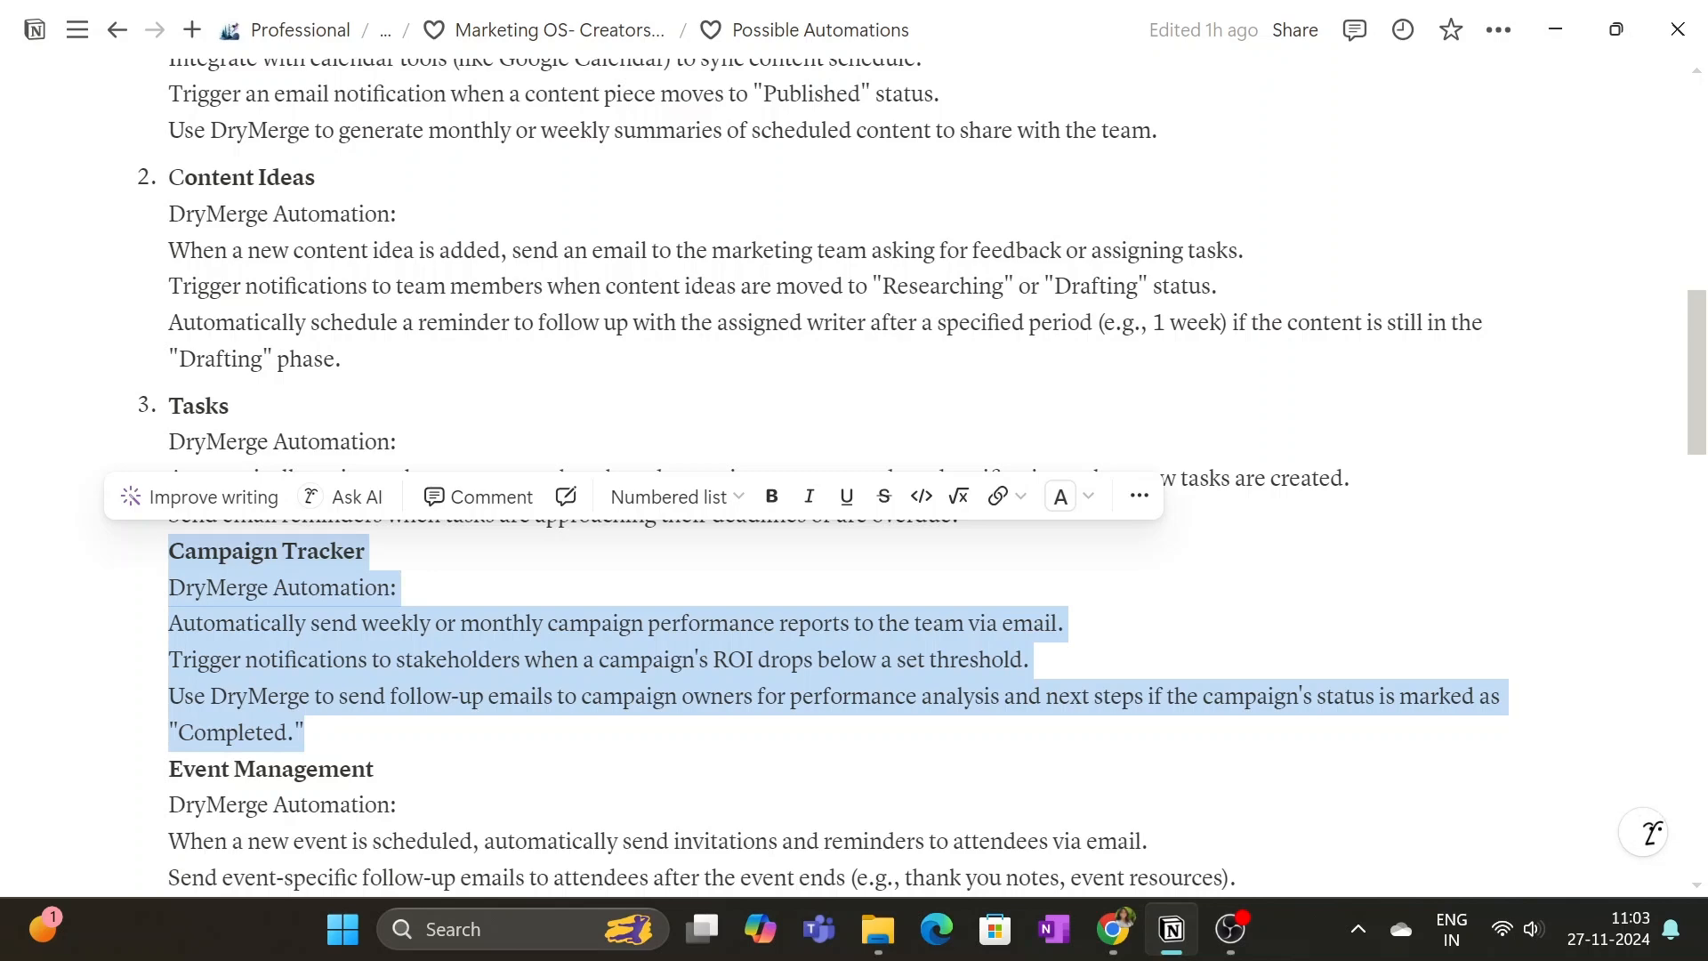
{"action": "scroll", "coordinate": [854, 481], "scroll_direction": "down", "scroll_amount": 3}
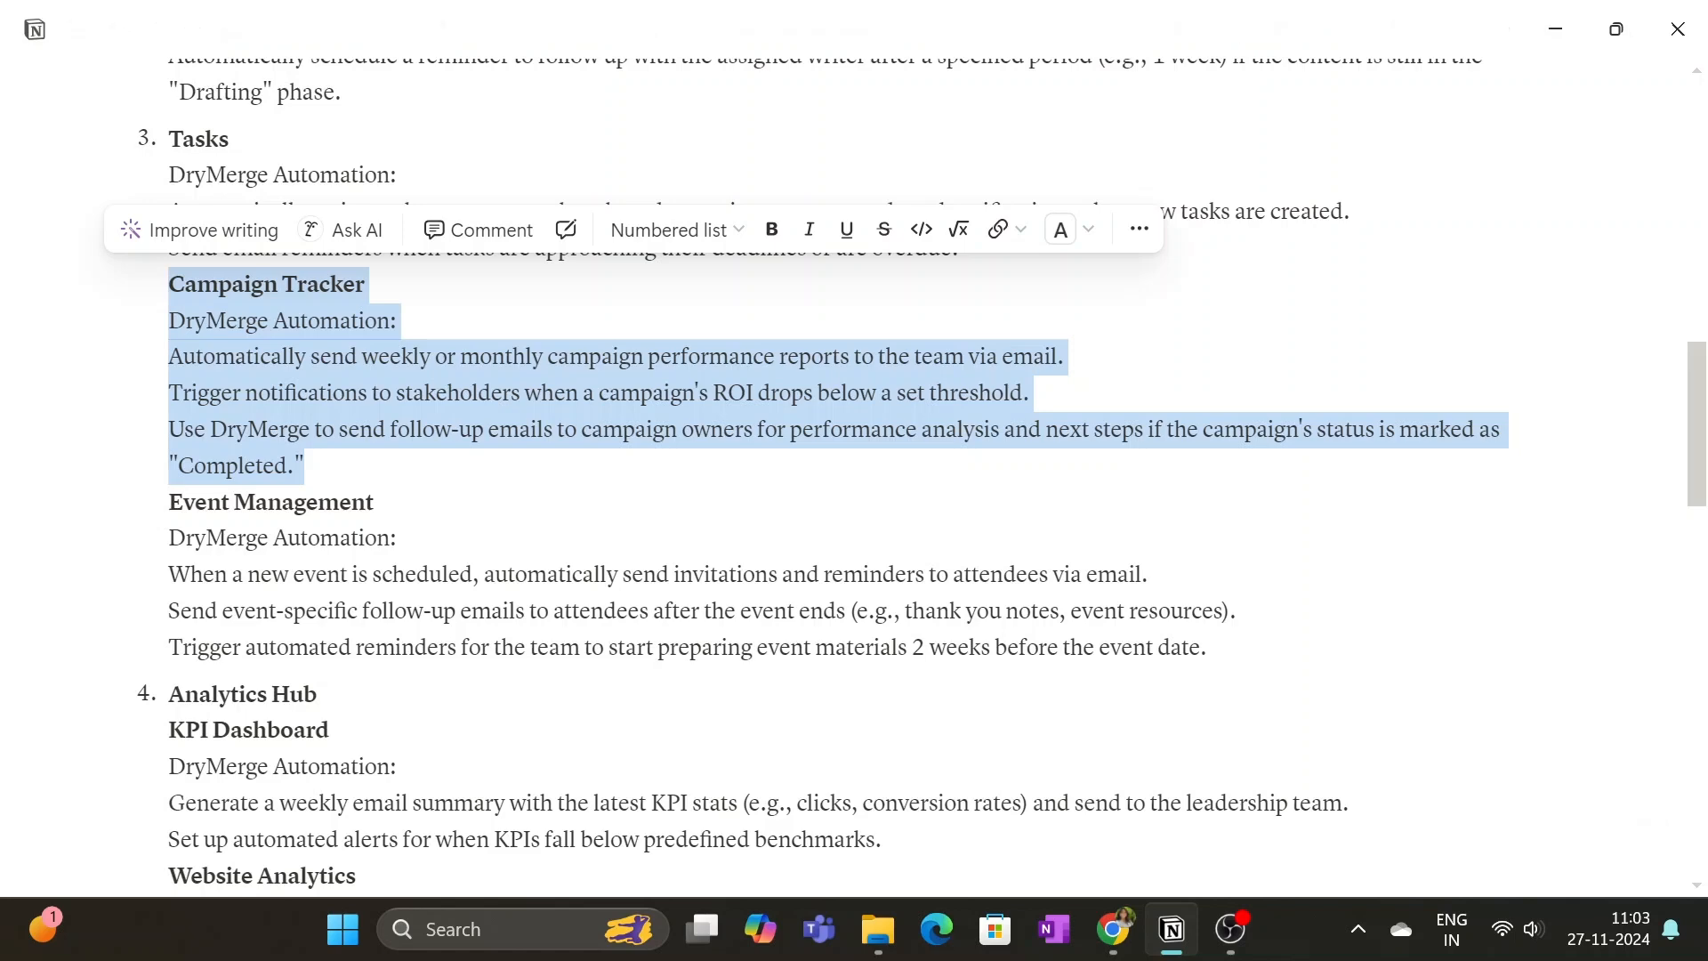
{"action": "left_click", "coordinate": [898, 956]}
{"action": "left_click", "coordinate": [899, 957]}
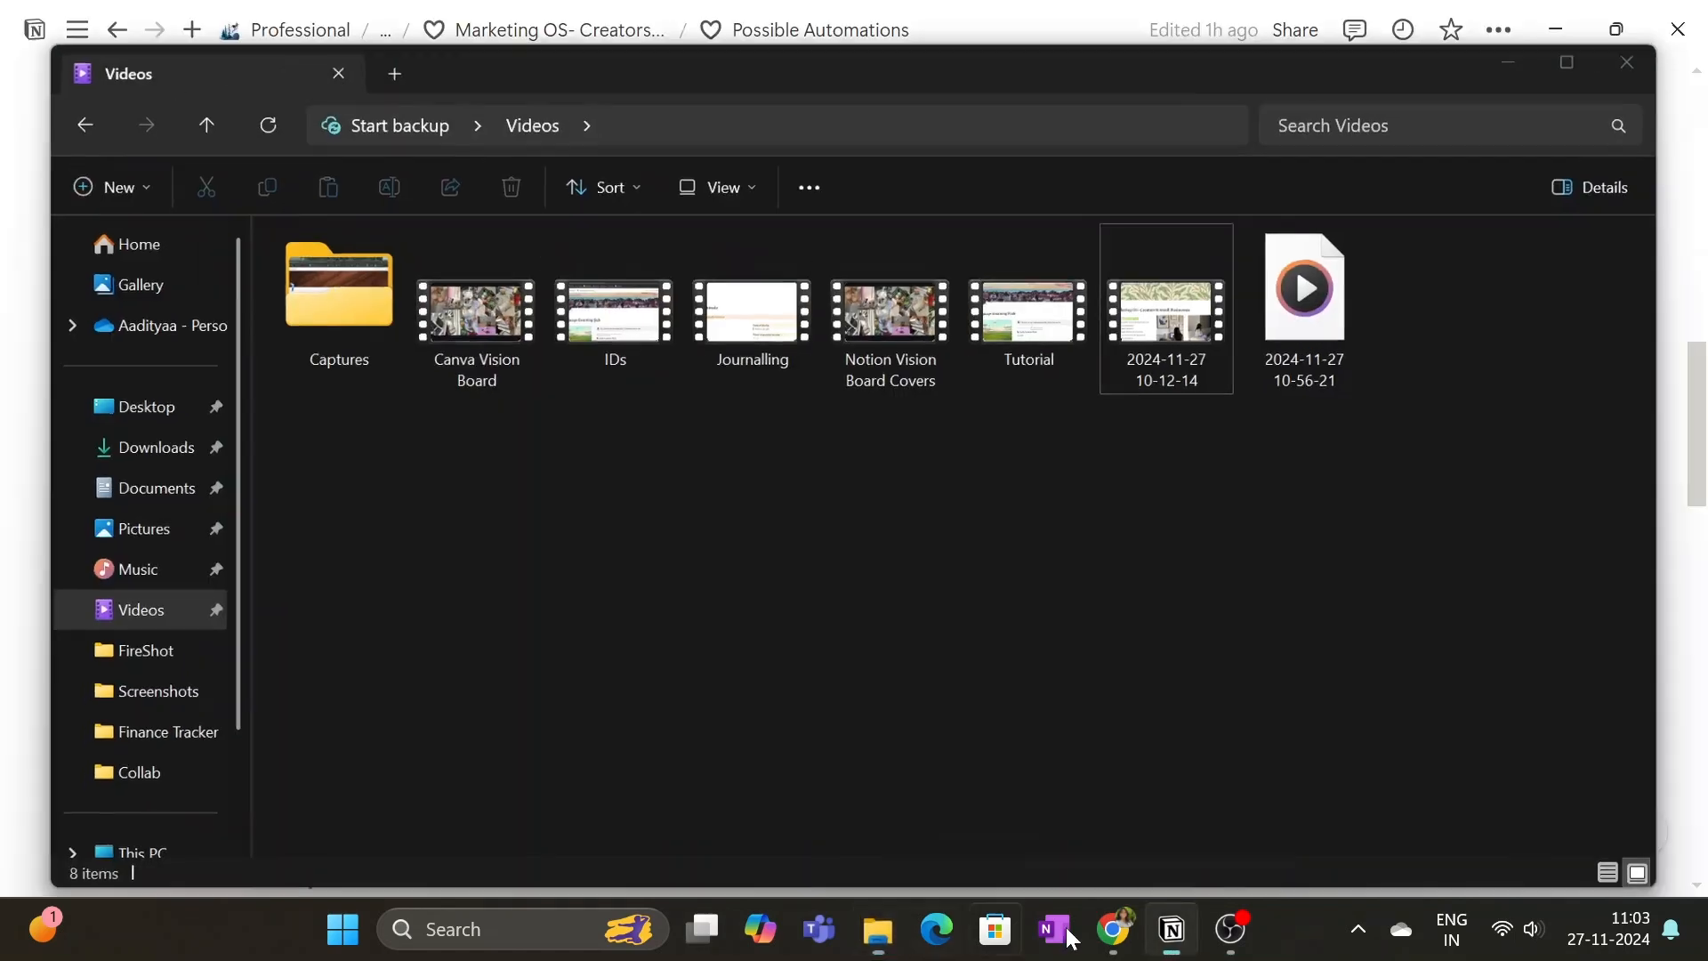
Step: Start a new DryMerge chat, close the Content Calendar Automation, and submit the copied Campaign Tracker text as the request
{"action": "left_click", "coordinate": [1113, 930]}
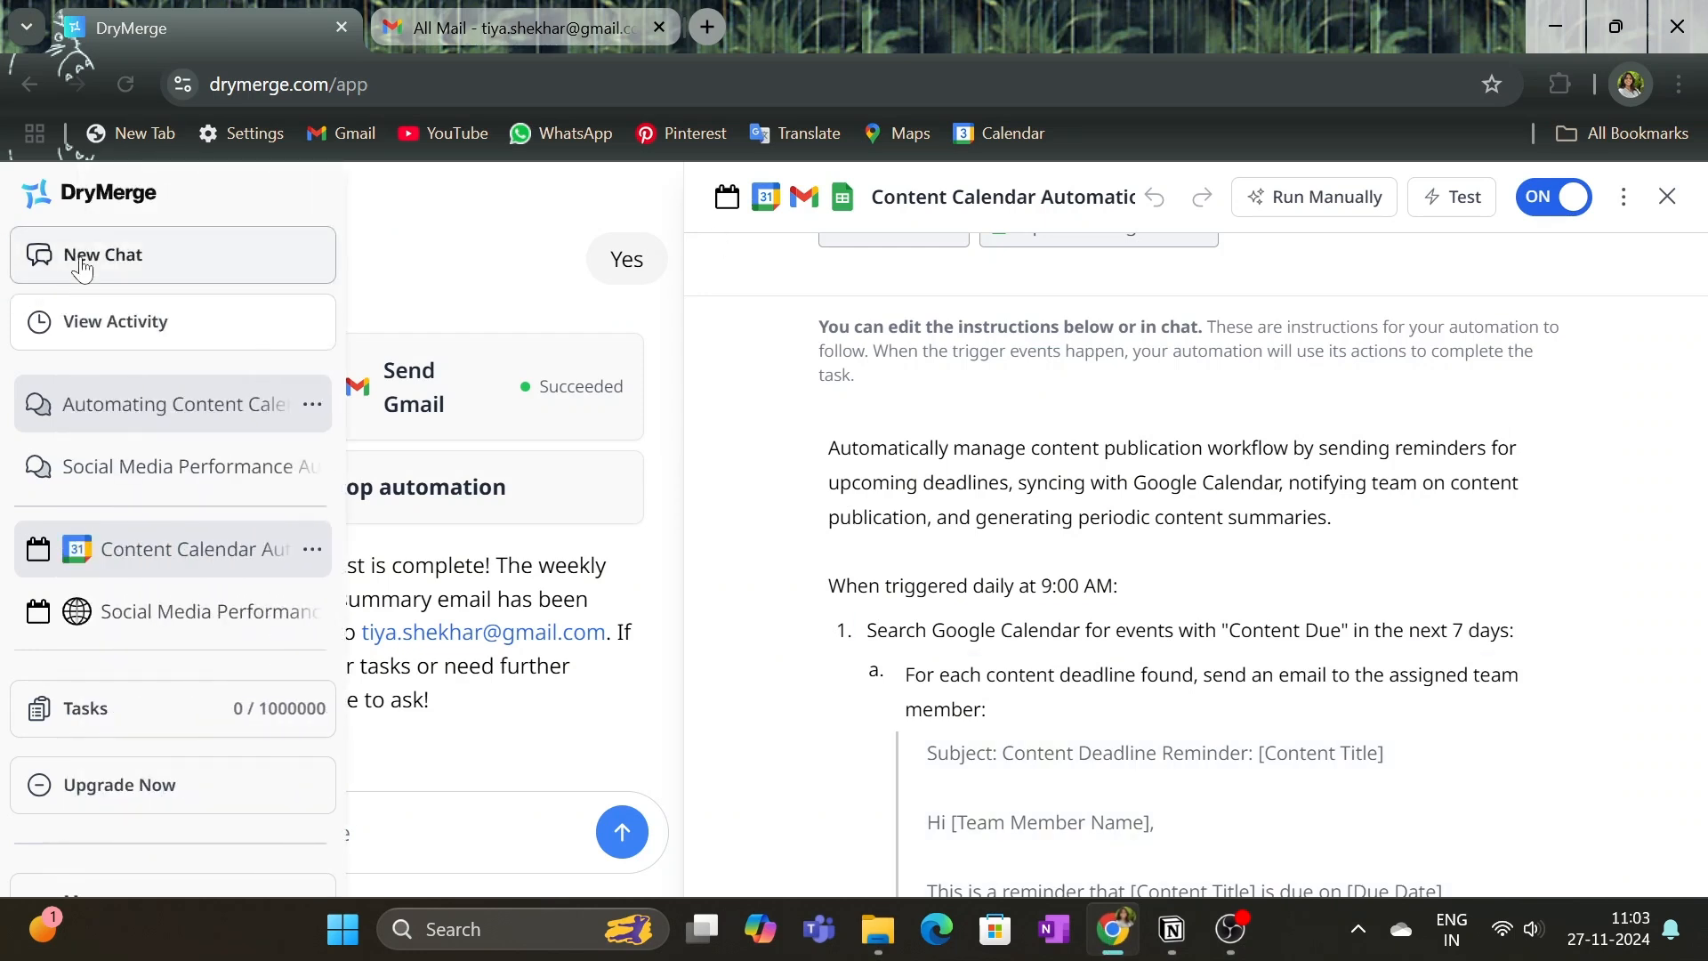
{"action": "left_click", "coordinate": [82, 258]}
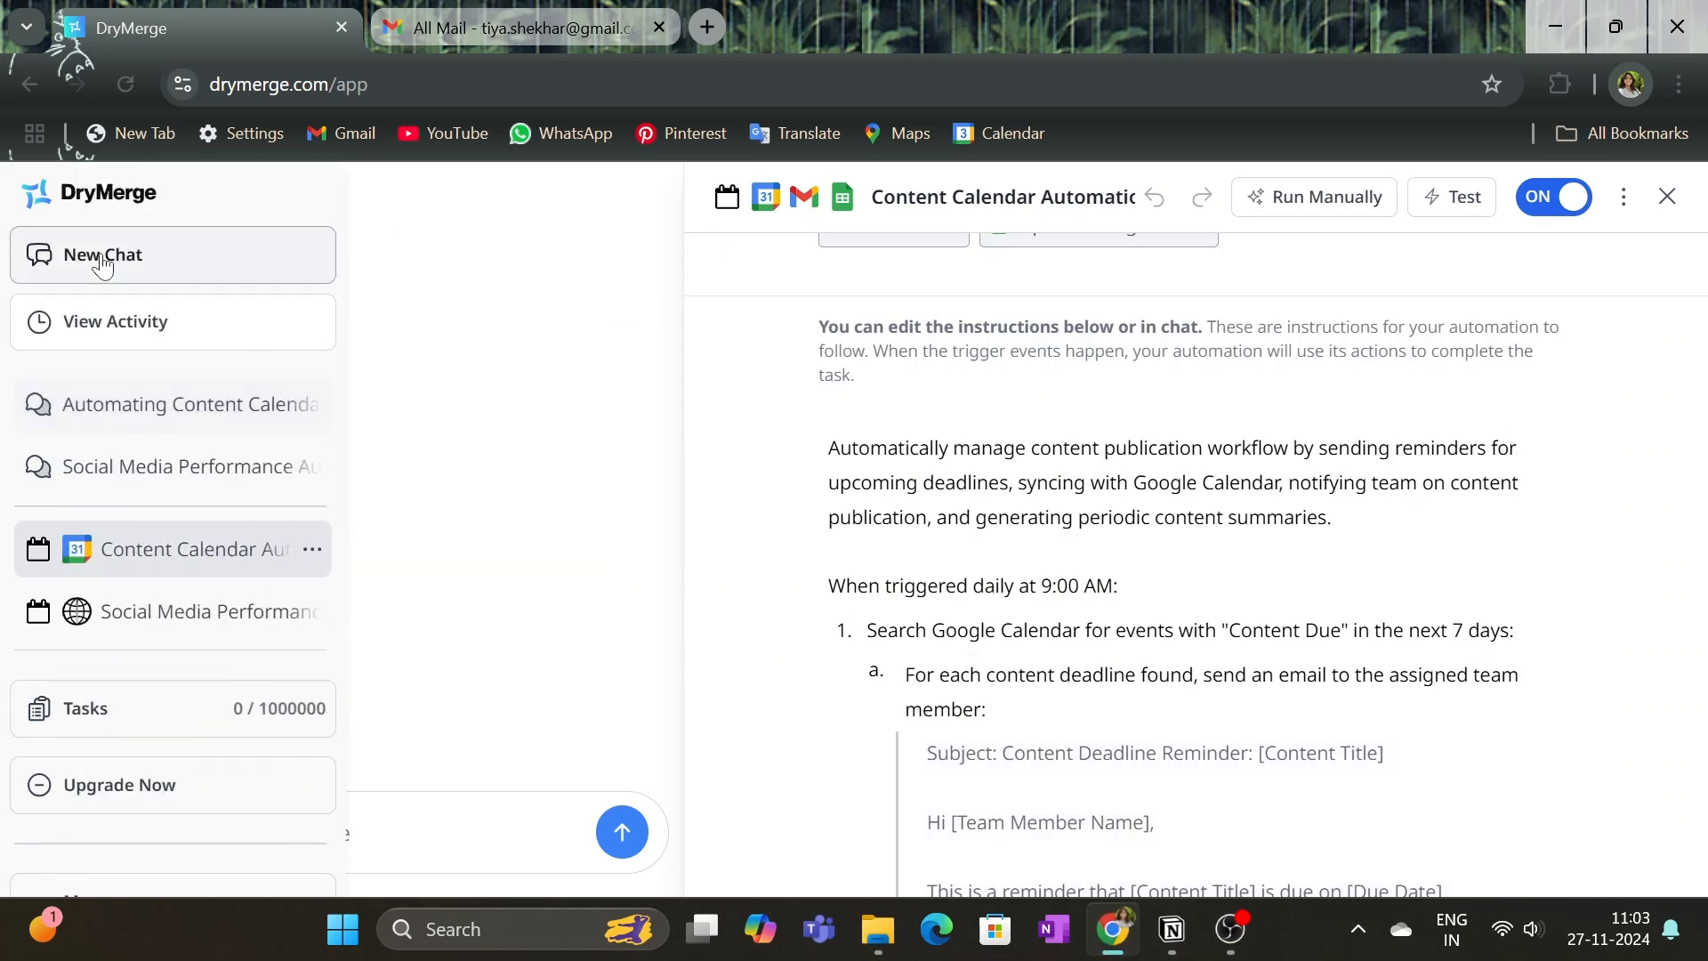
{"action": "left_click", "coordinate": [1667, 196]}
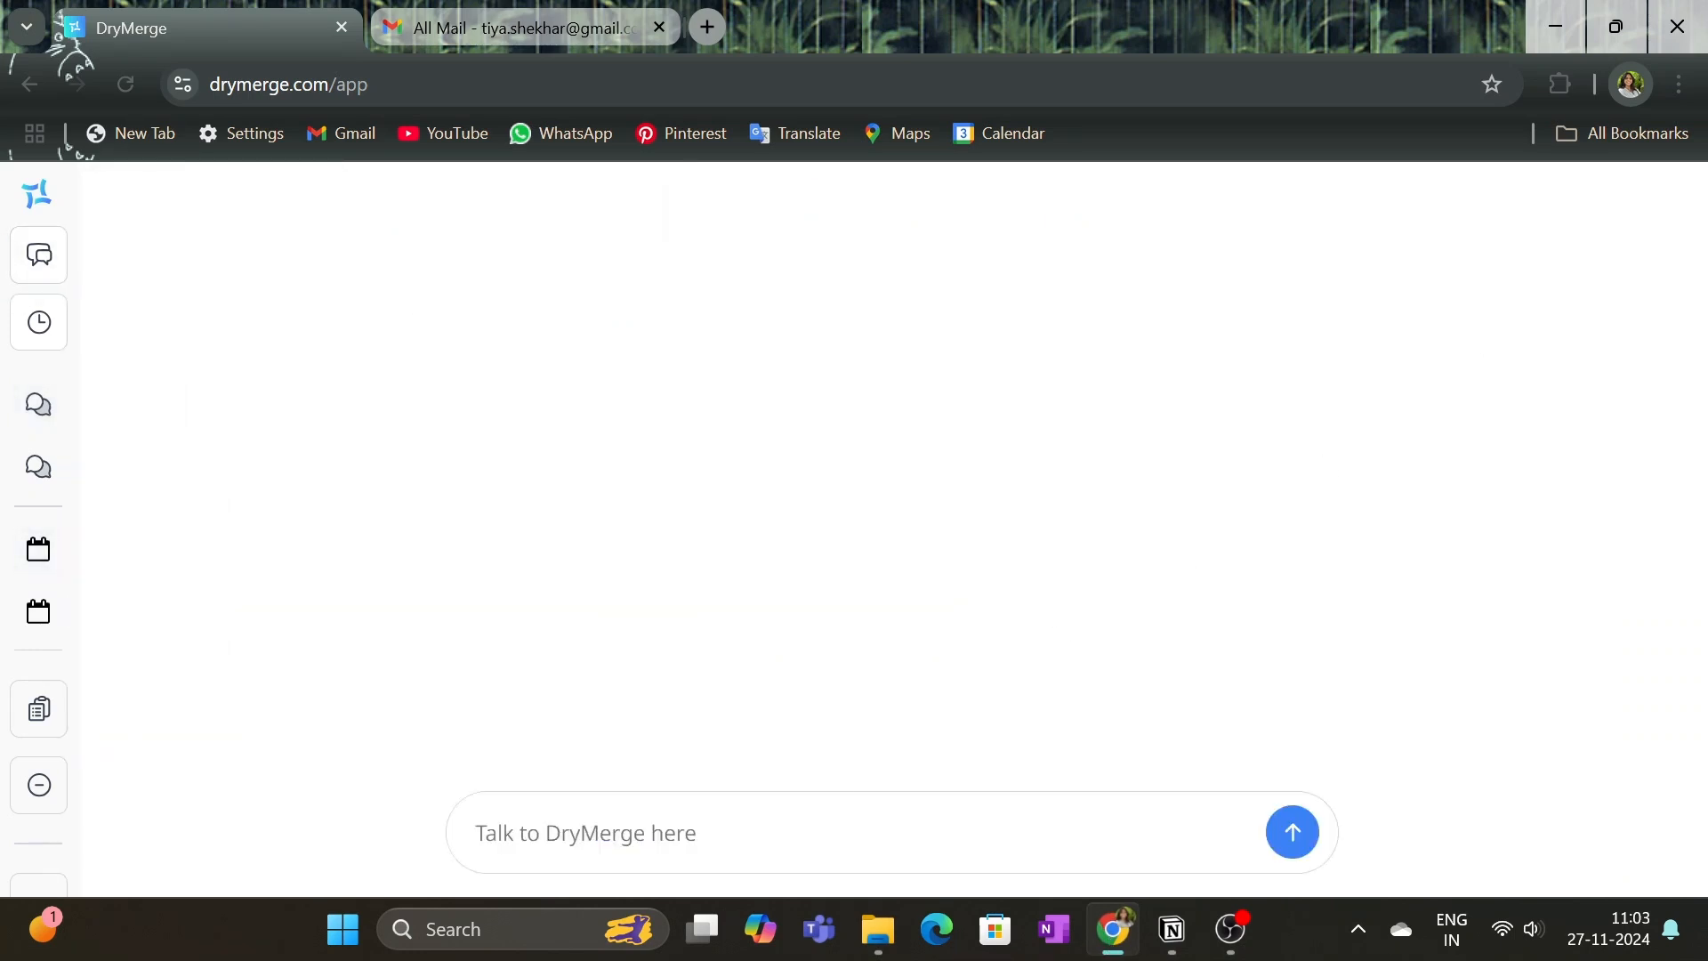
{"action": "key", "text": "ctrl+v"}
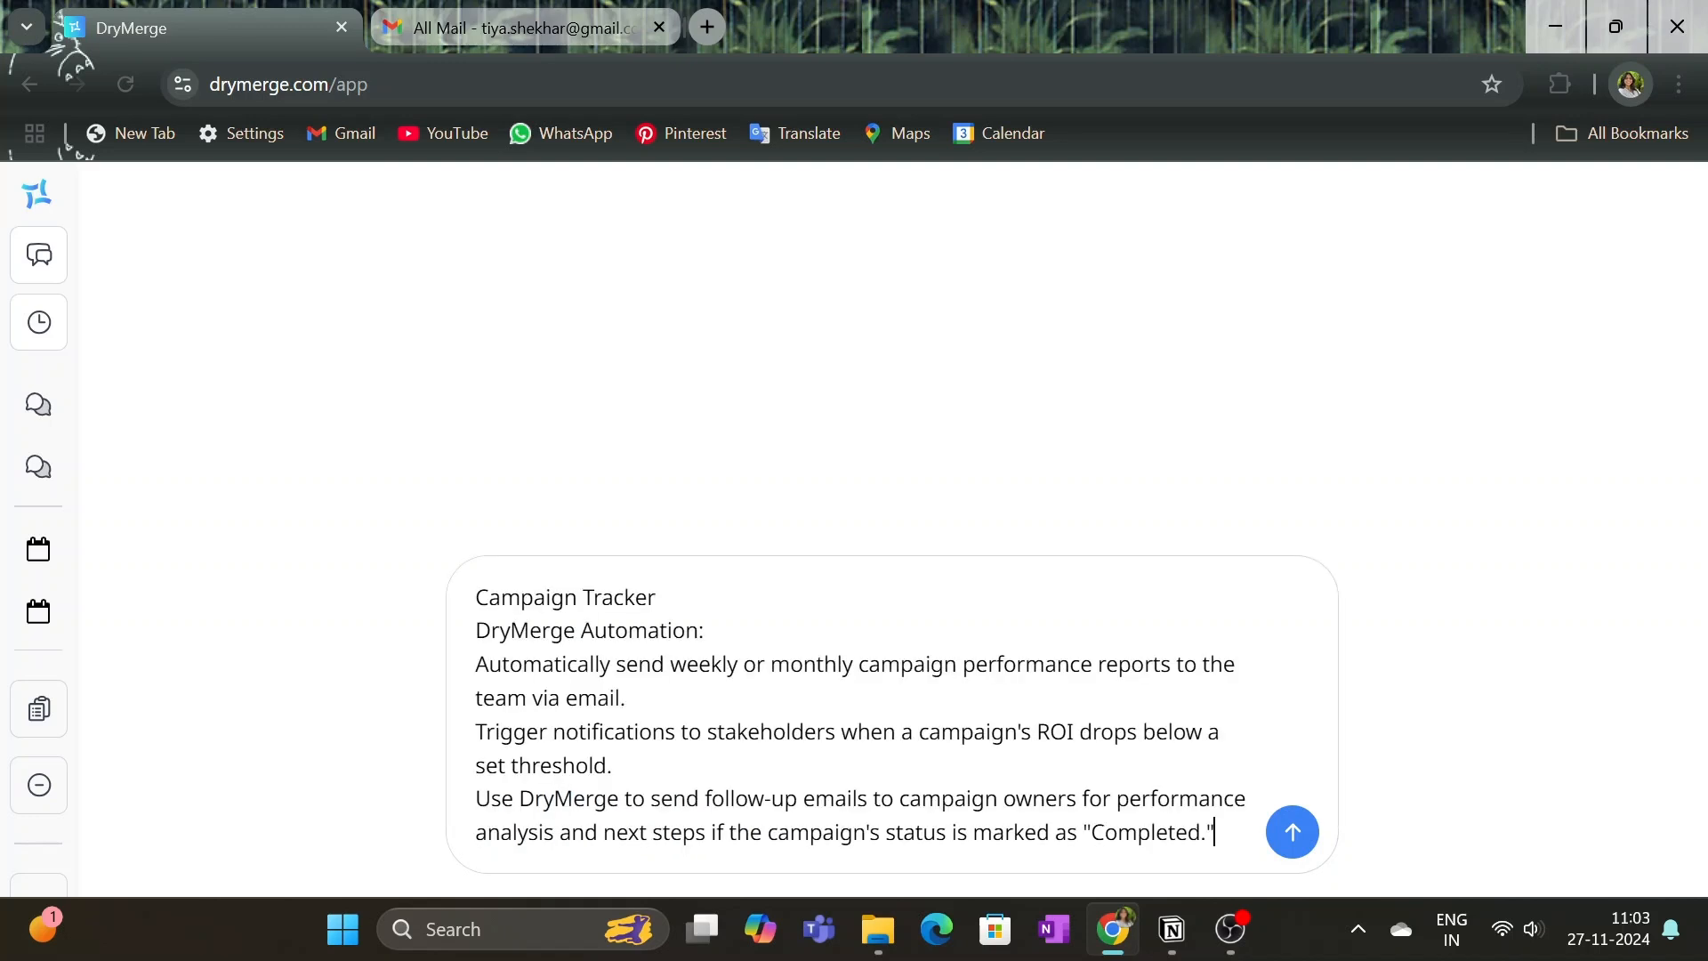
{"action": "left_click", "coordinate": [1292, 832]}
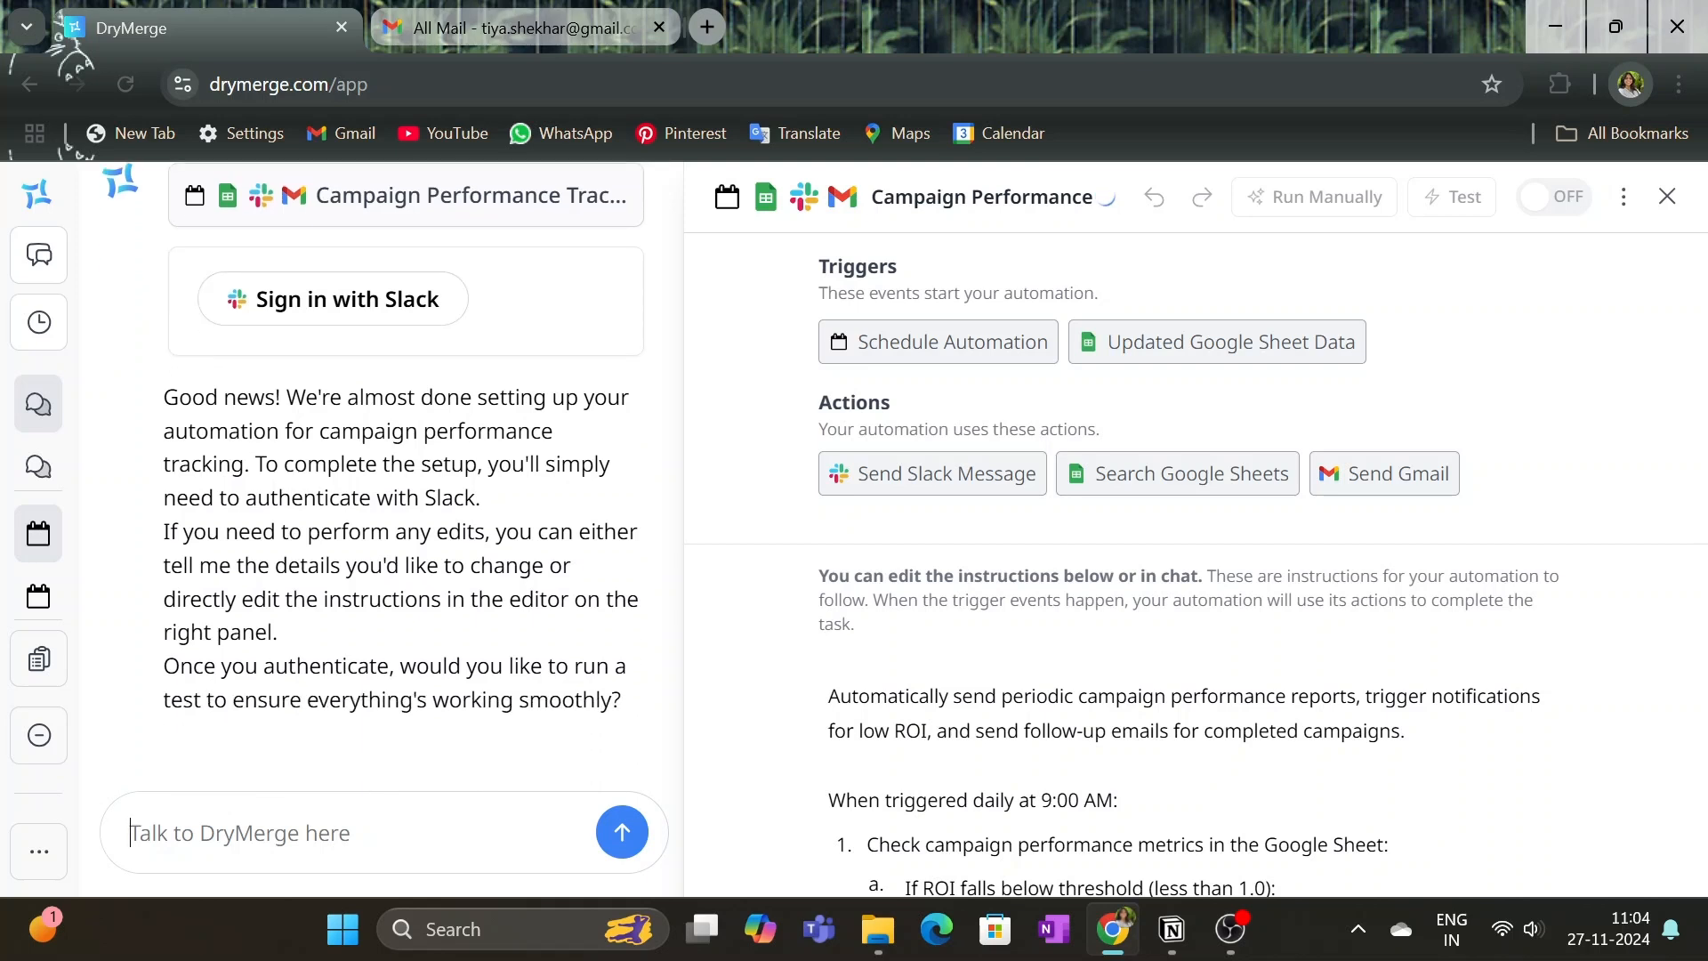
Step: Tell DryMerge "I dont use slack" and answer "yes" to its question about making other changes
{"action": "type", "text": "I do"}
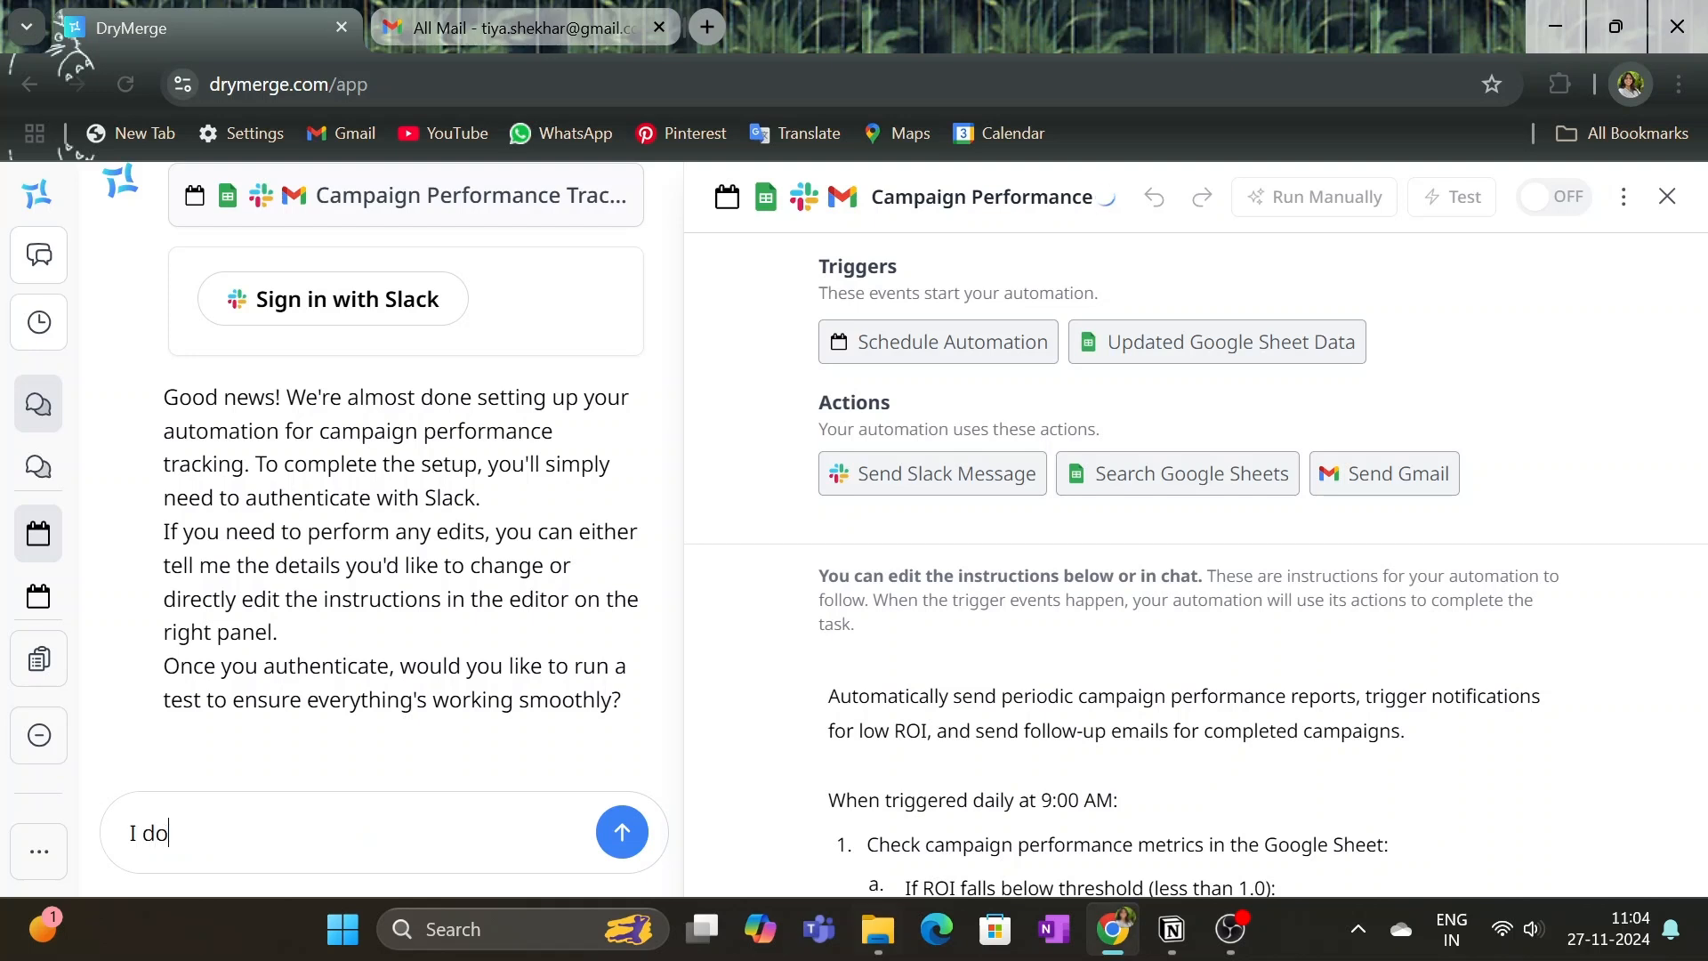
{"action": "type", "text": "nt use slack"}
{"action": "key", "text": "Return"}
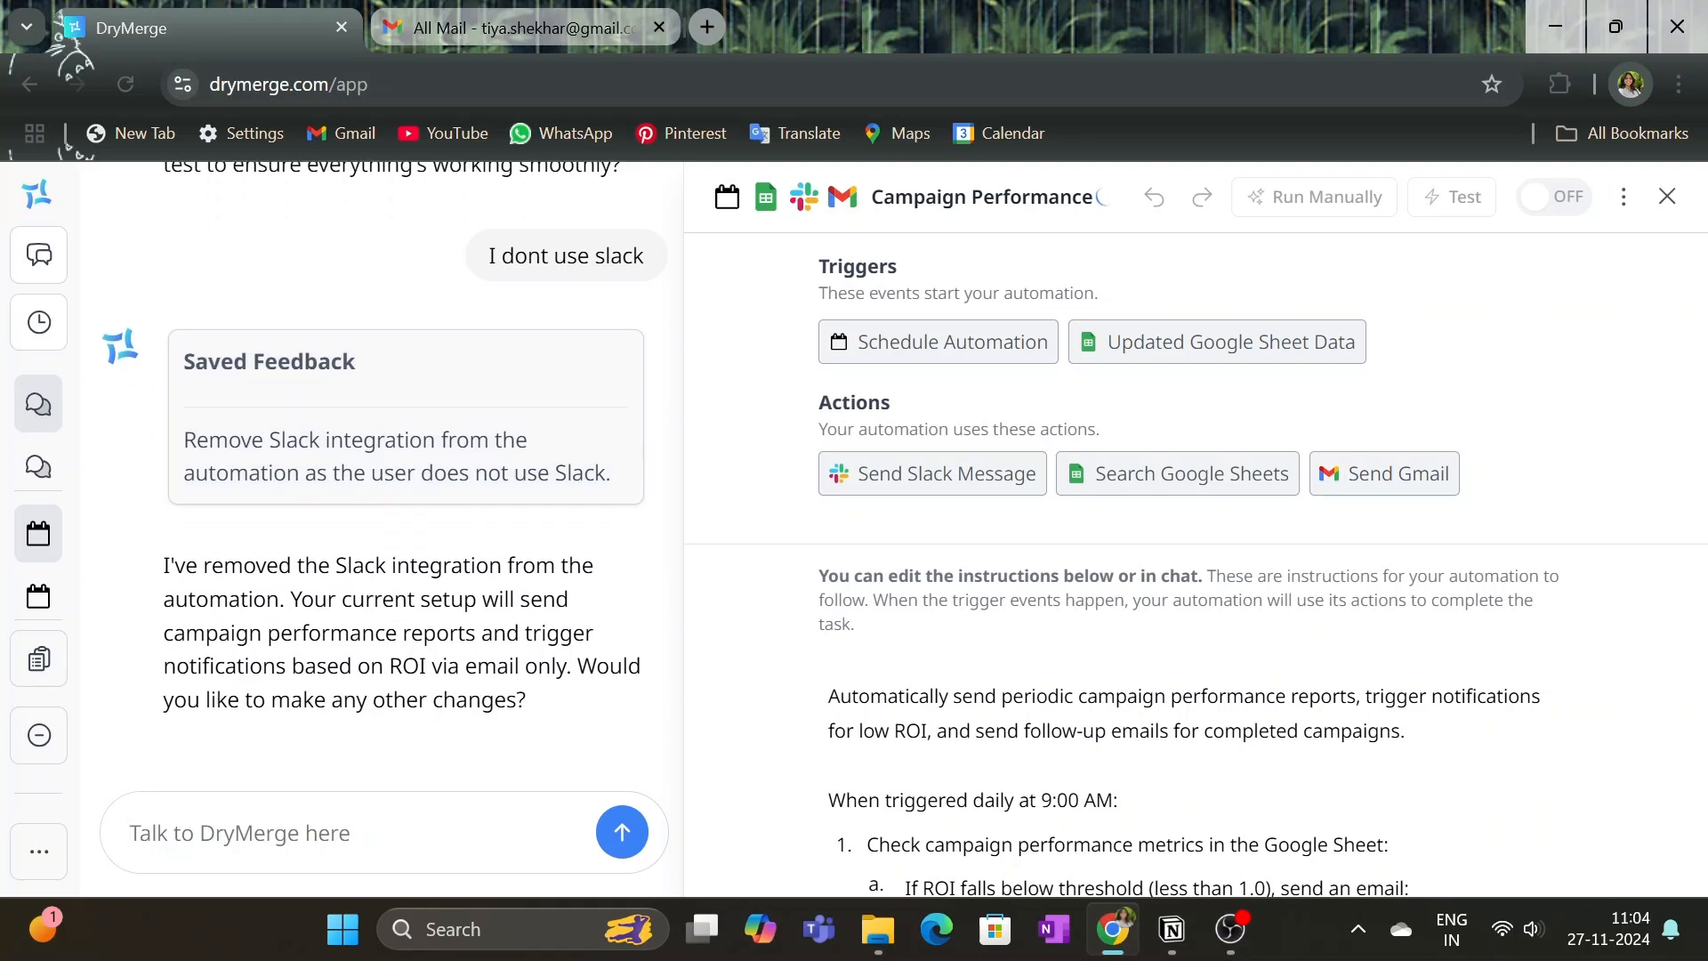
{"action": "type", "text": "yes"}
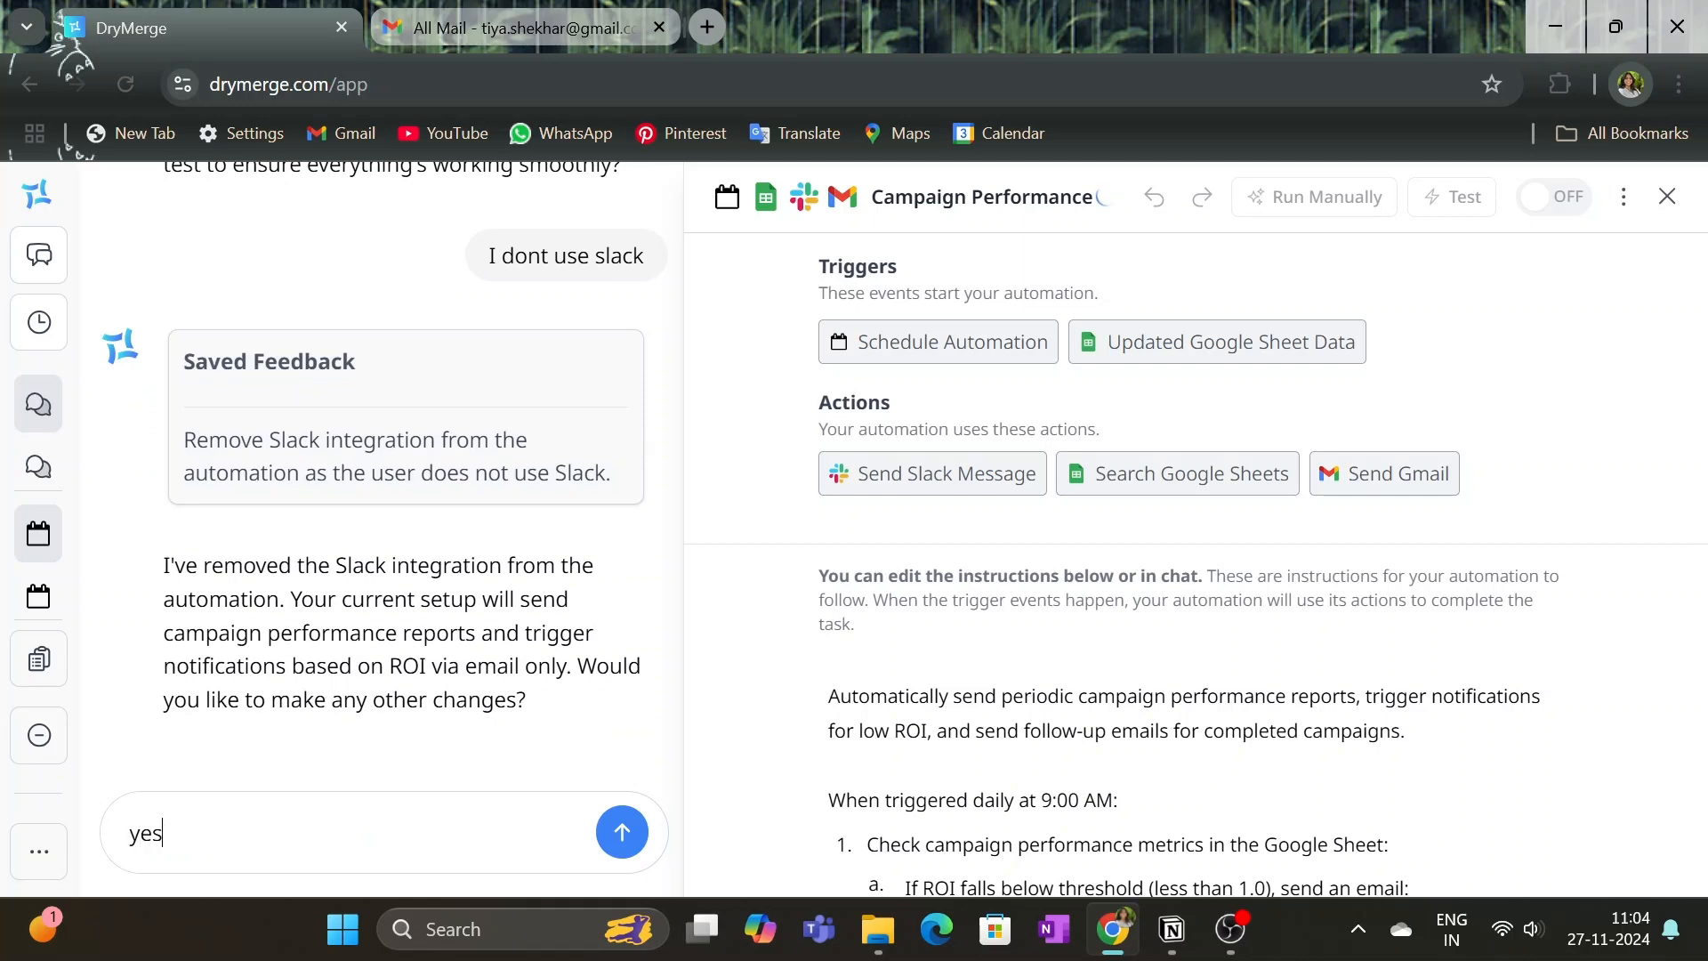
{"action": "key", "text": "Return"}
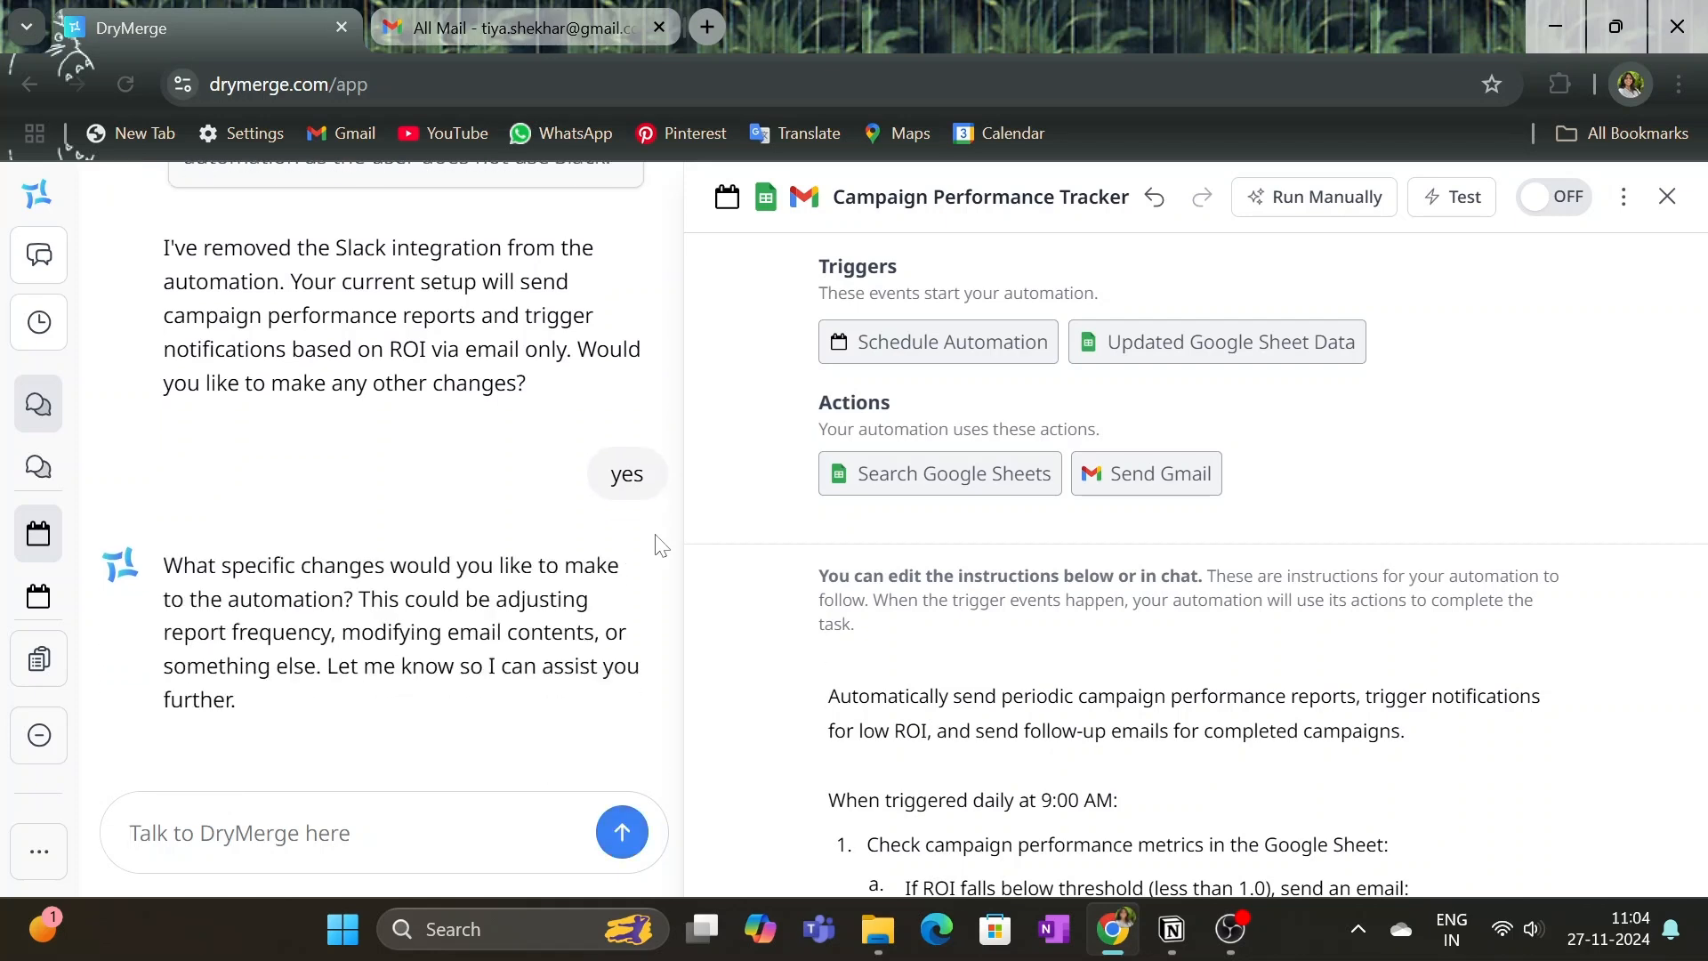
Step: Review the Campaign Performance Tracker's instructions, covering the low-ROI alert, the completed-campaign e-mail and the weekly performance report
{"action": "scroll", "coordinate": [743, 549], "scroll_direction": "down", "scroll_amount": 5}
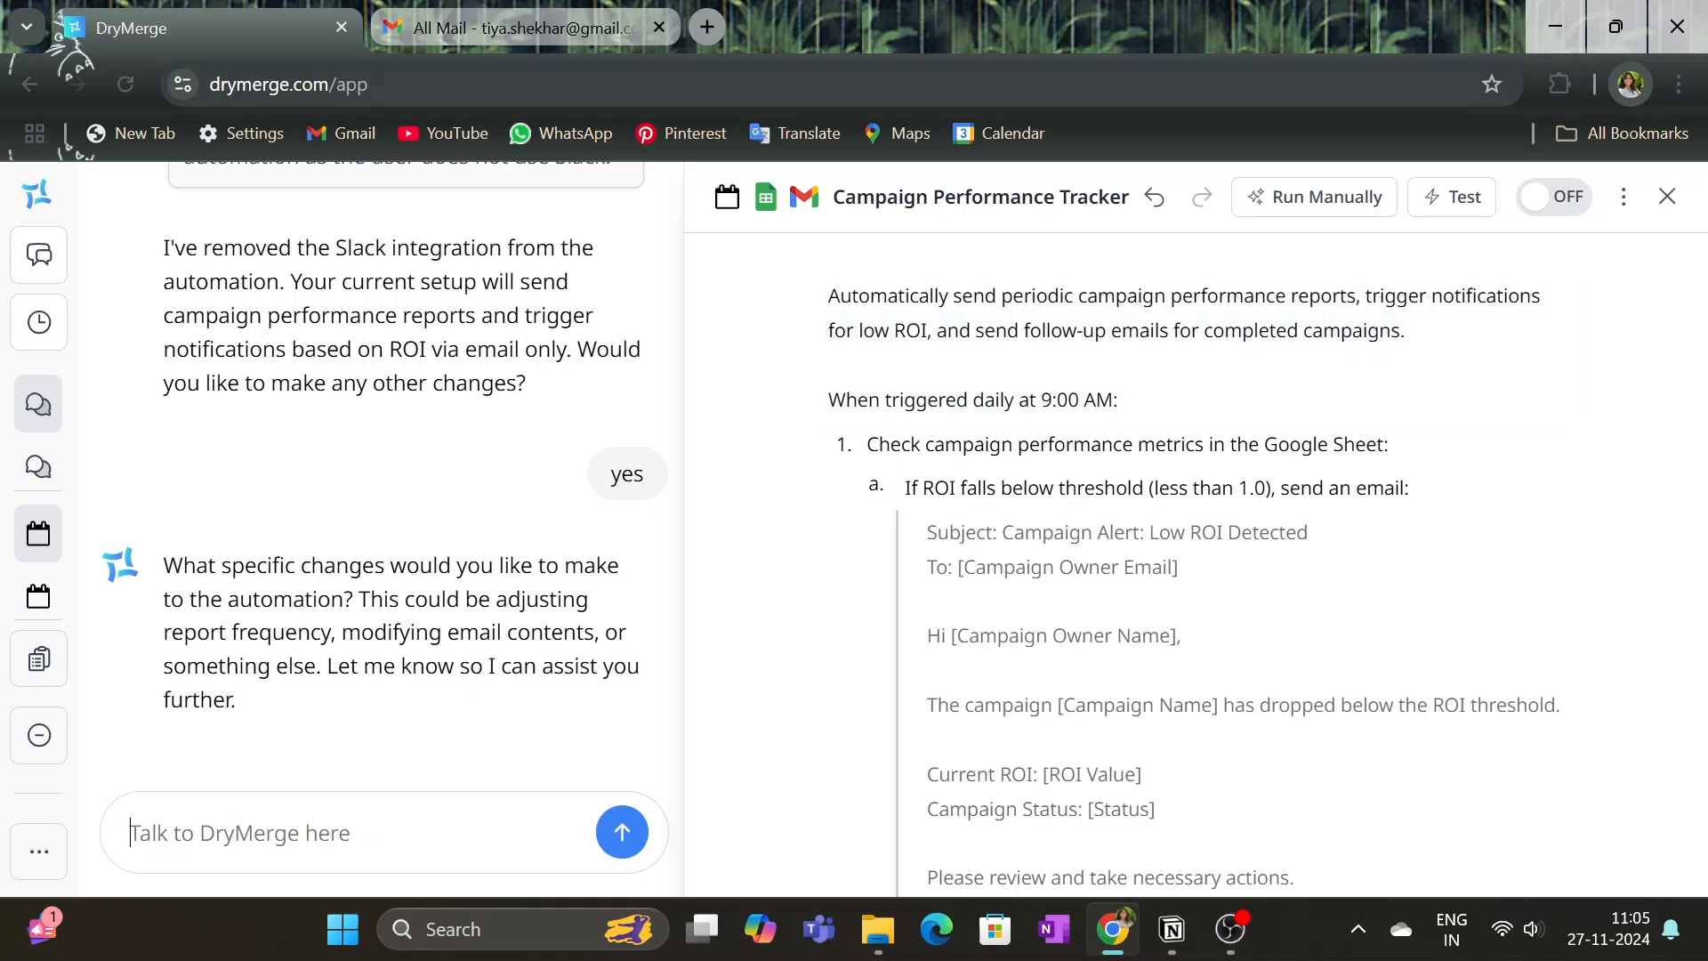
{"action": "scroll", "coordinate": [1197, 311], "scroll_direction": "down", "scroll_amount": 1}
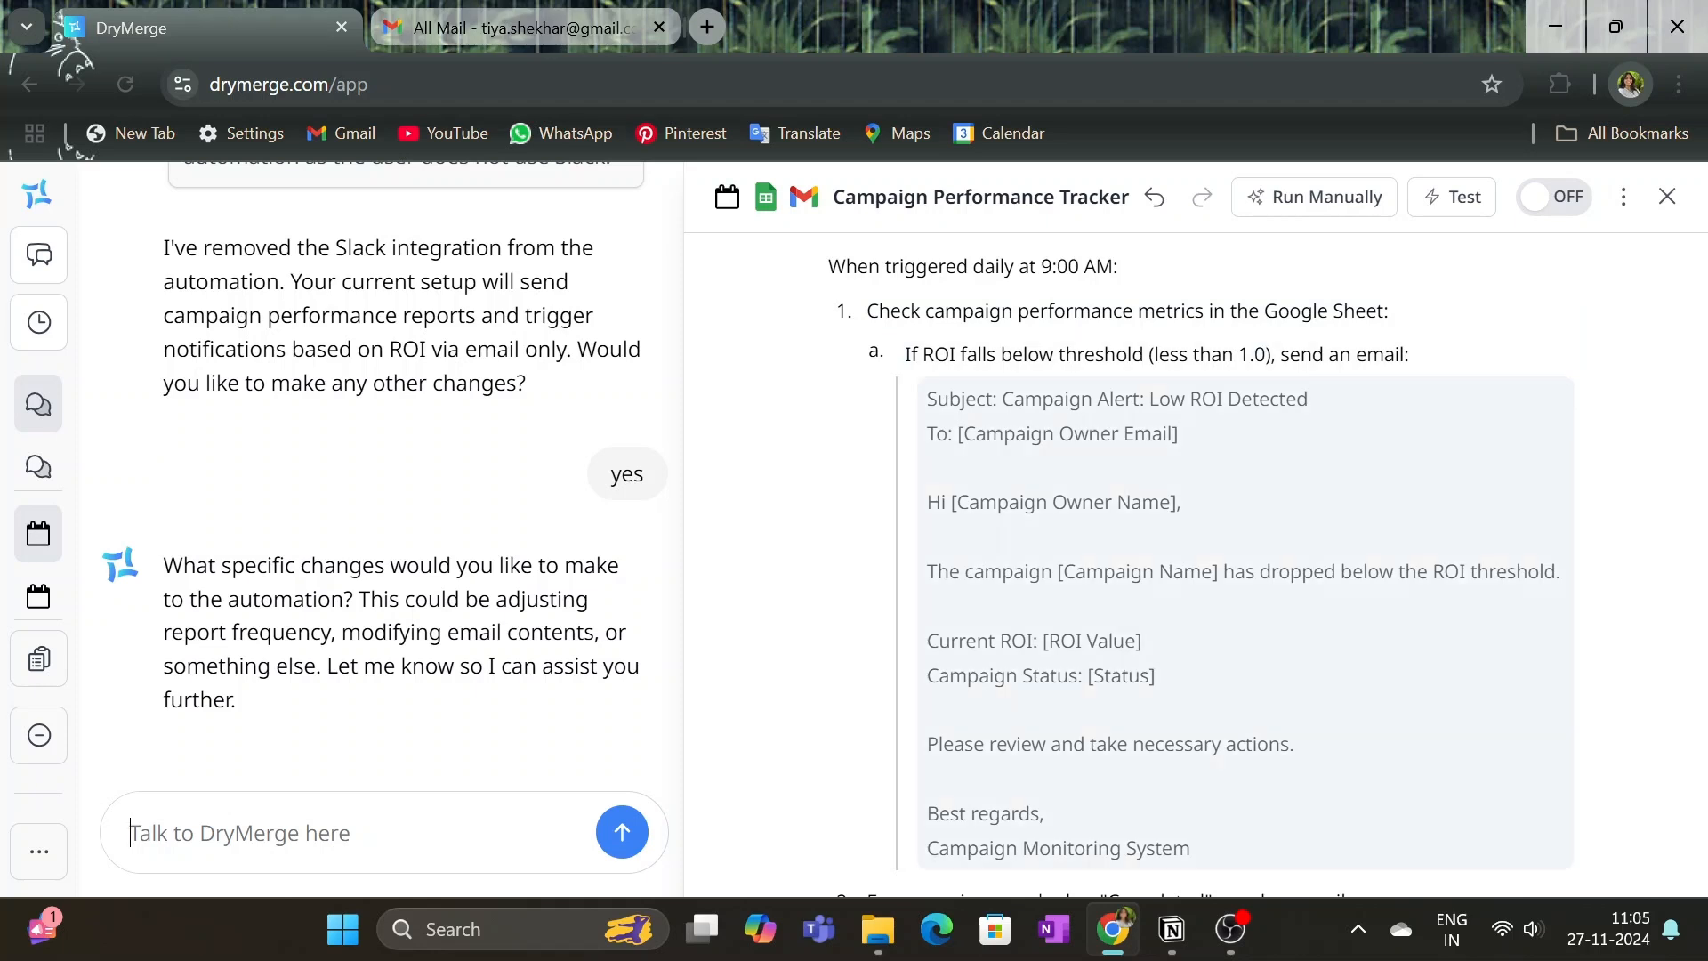
{"action": "scroll", "coordinate": [1193, 560], "scroll_direction": "down", "scroll_amount": 3}
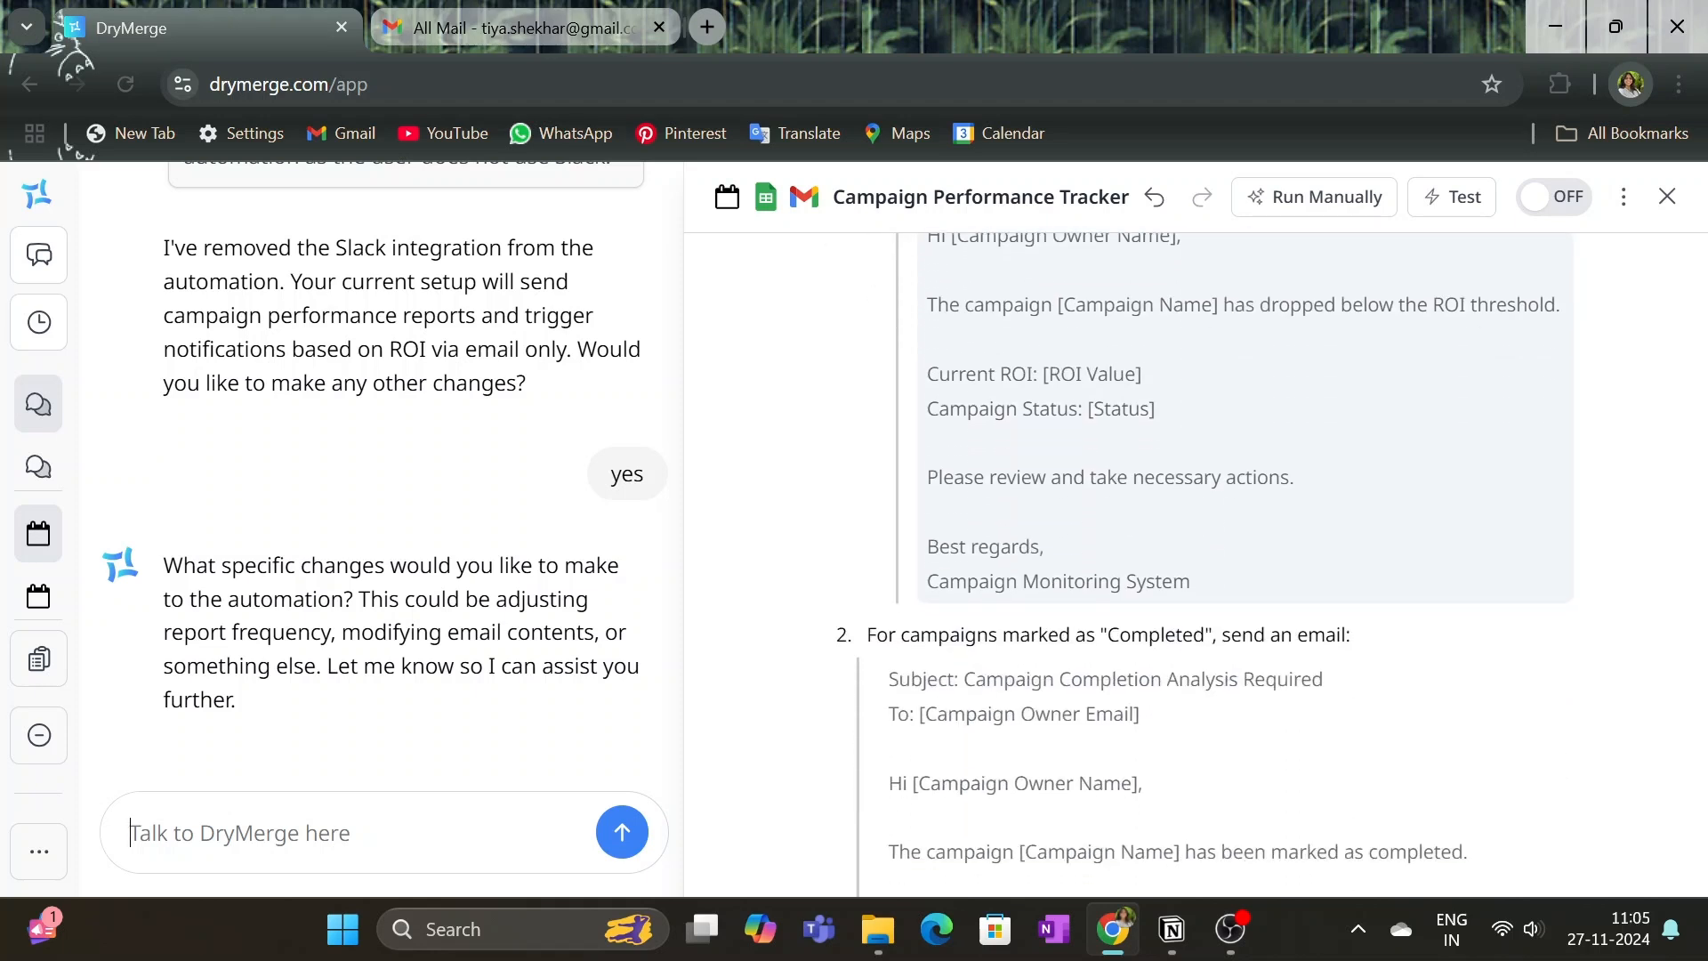
{"action": "scroll", "coordinate": [1192, 516], "scroll_direction": "down", "scroll_amount": 2}
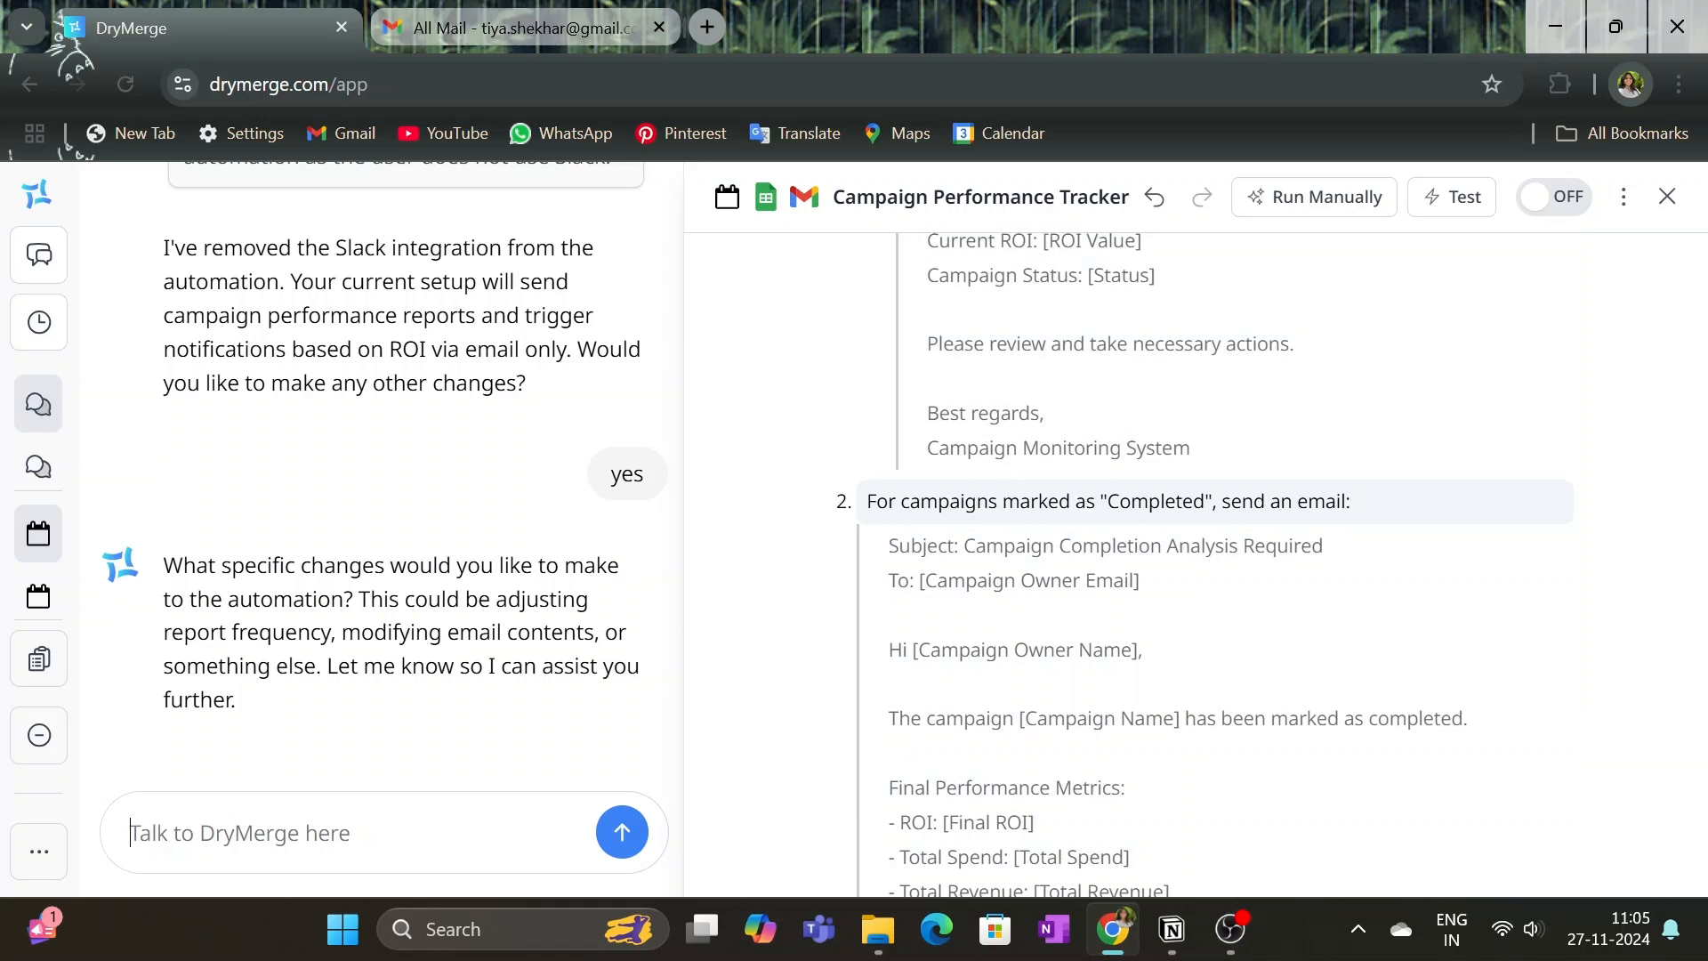
{"action": "scroll", "coordinate": [1192, 560], "scroll_direction": "down", "scroll_amount": 2}
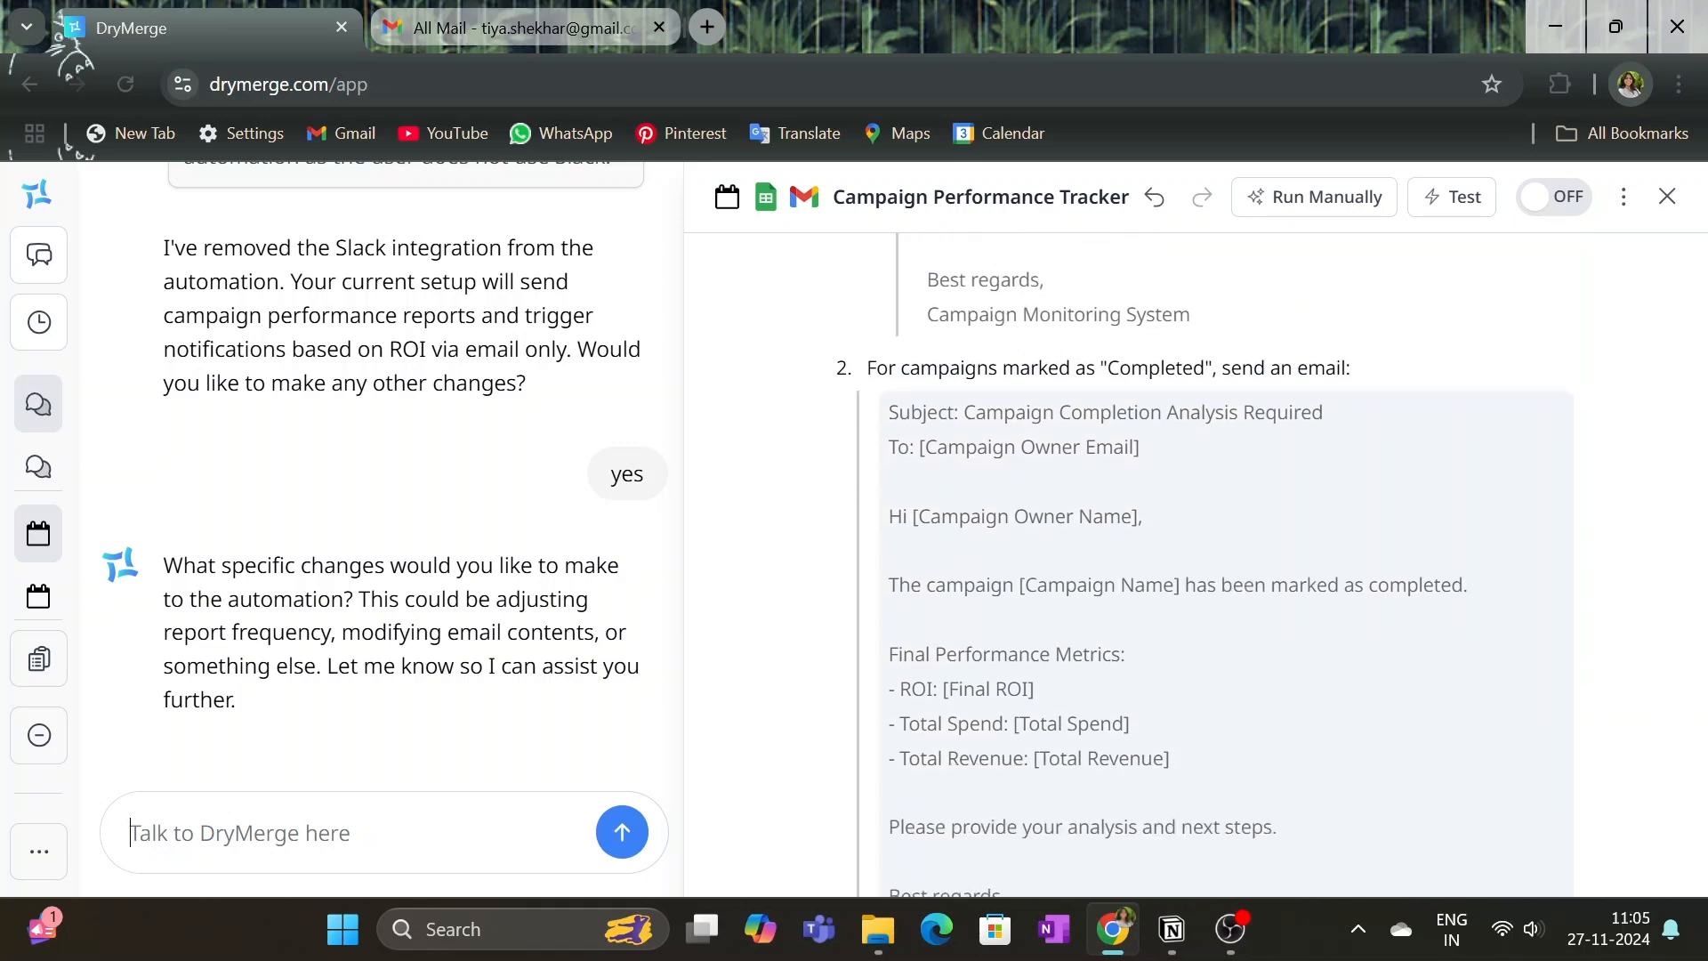
{"action": "scroll", "coordinate": [1192, 561], "scroll_direction": "down", "scroll_amount": 3}
{"action": "scroll", "coordinate": [1192, 561], "scroll_direction": "down", "scroll_amount": 4}
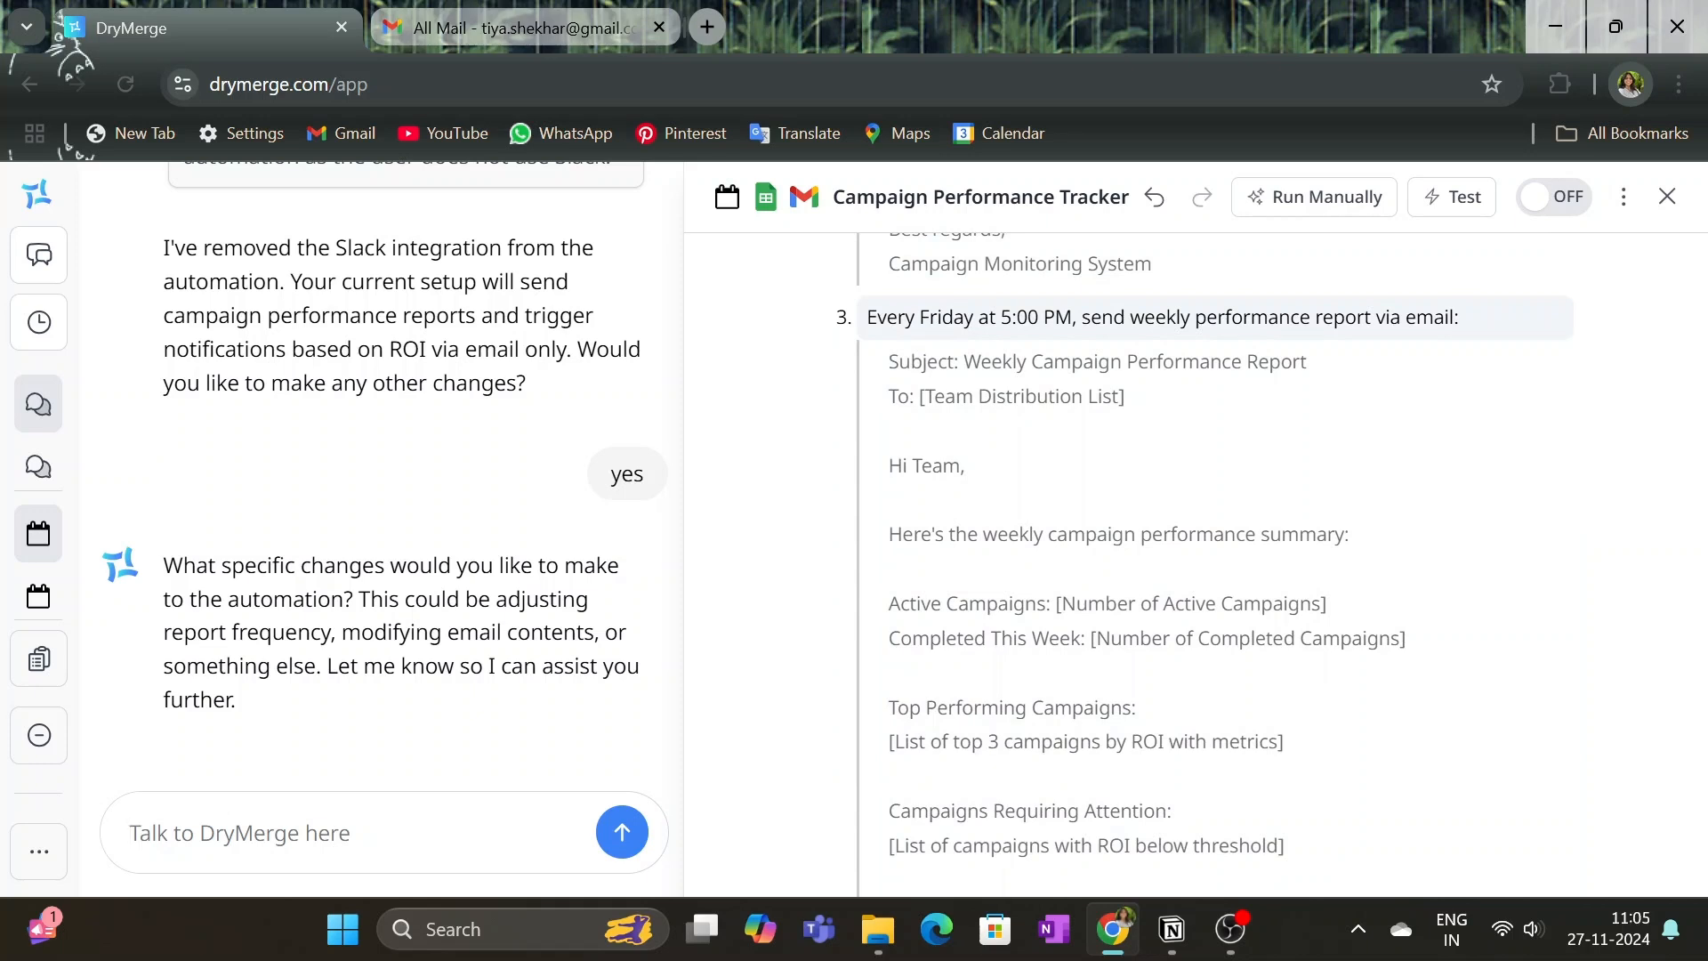
{"action": "scroll", "coordinate": [1228, 561], "scroll_direction": "down", "scroll_amount": 2}
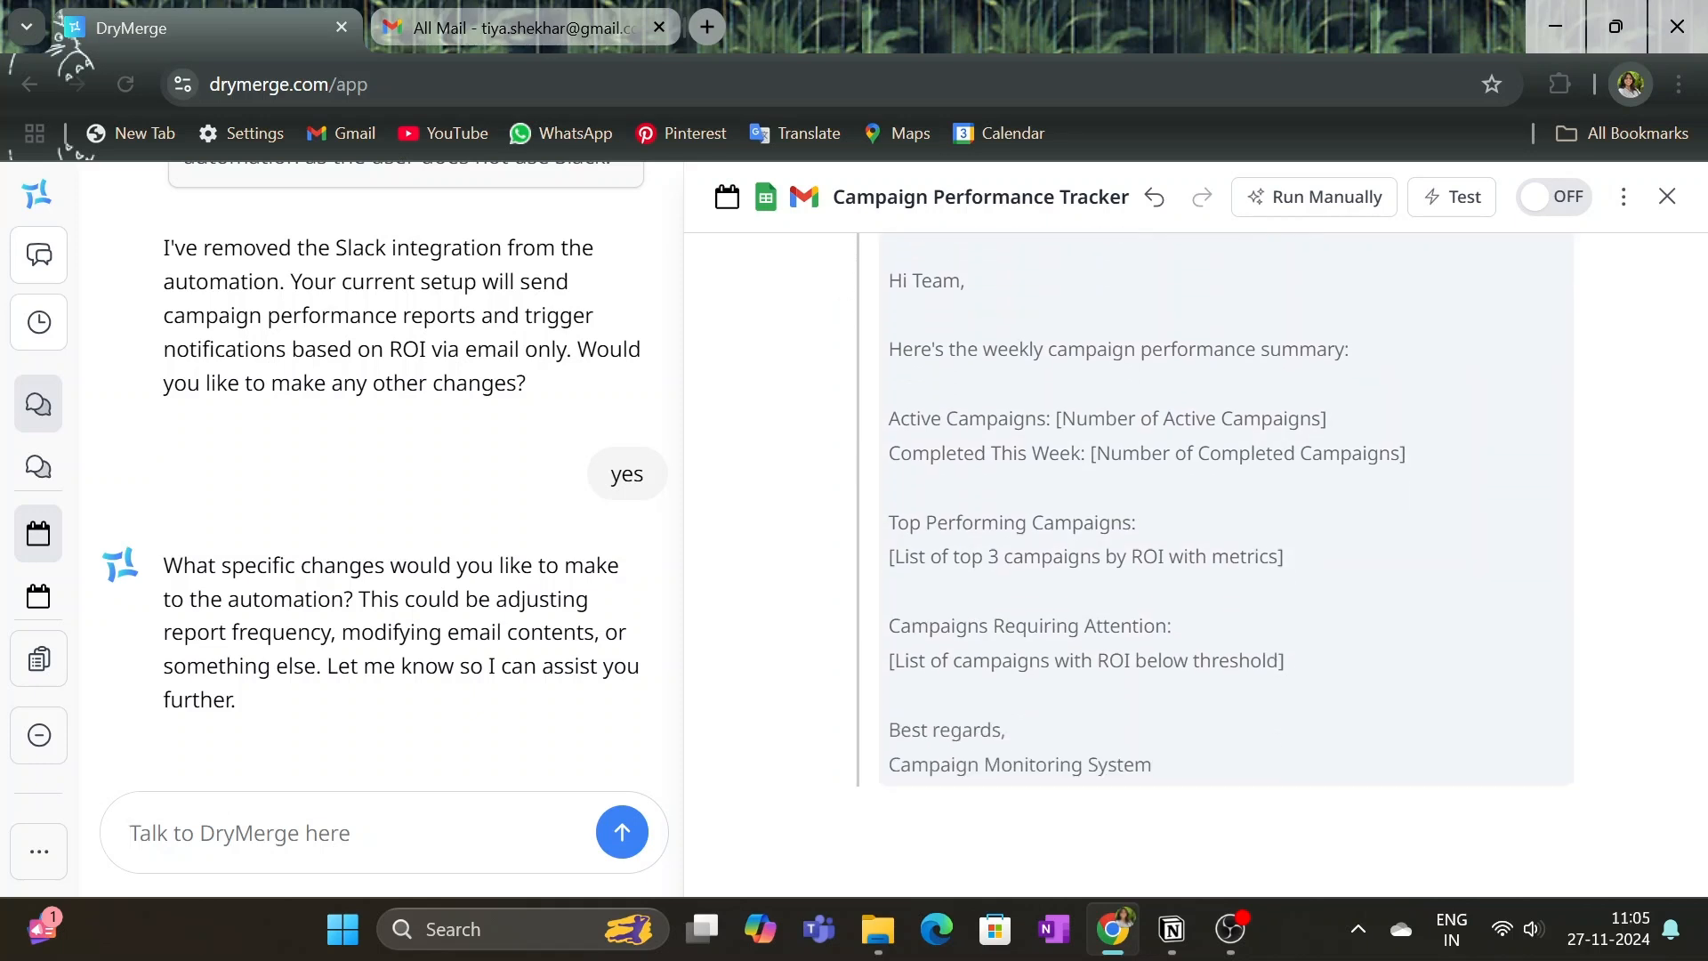
{"action": "scroll", "coordinate": [1192, 560], "scroll_direction": "up", "scroll_amount": 4}
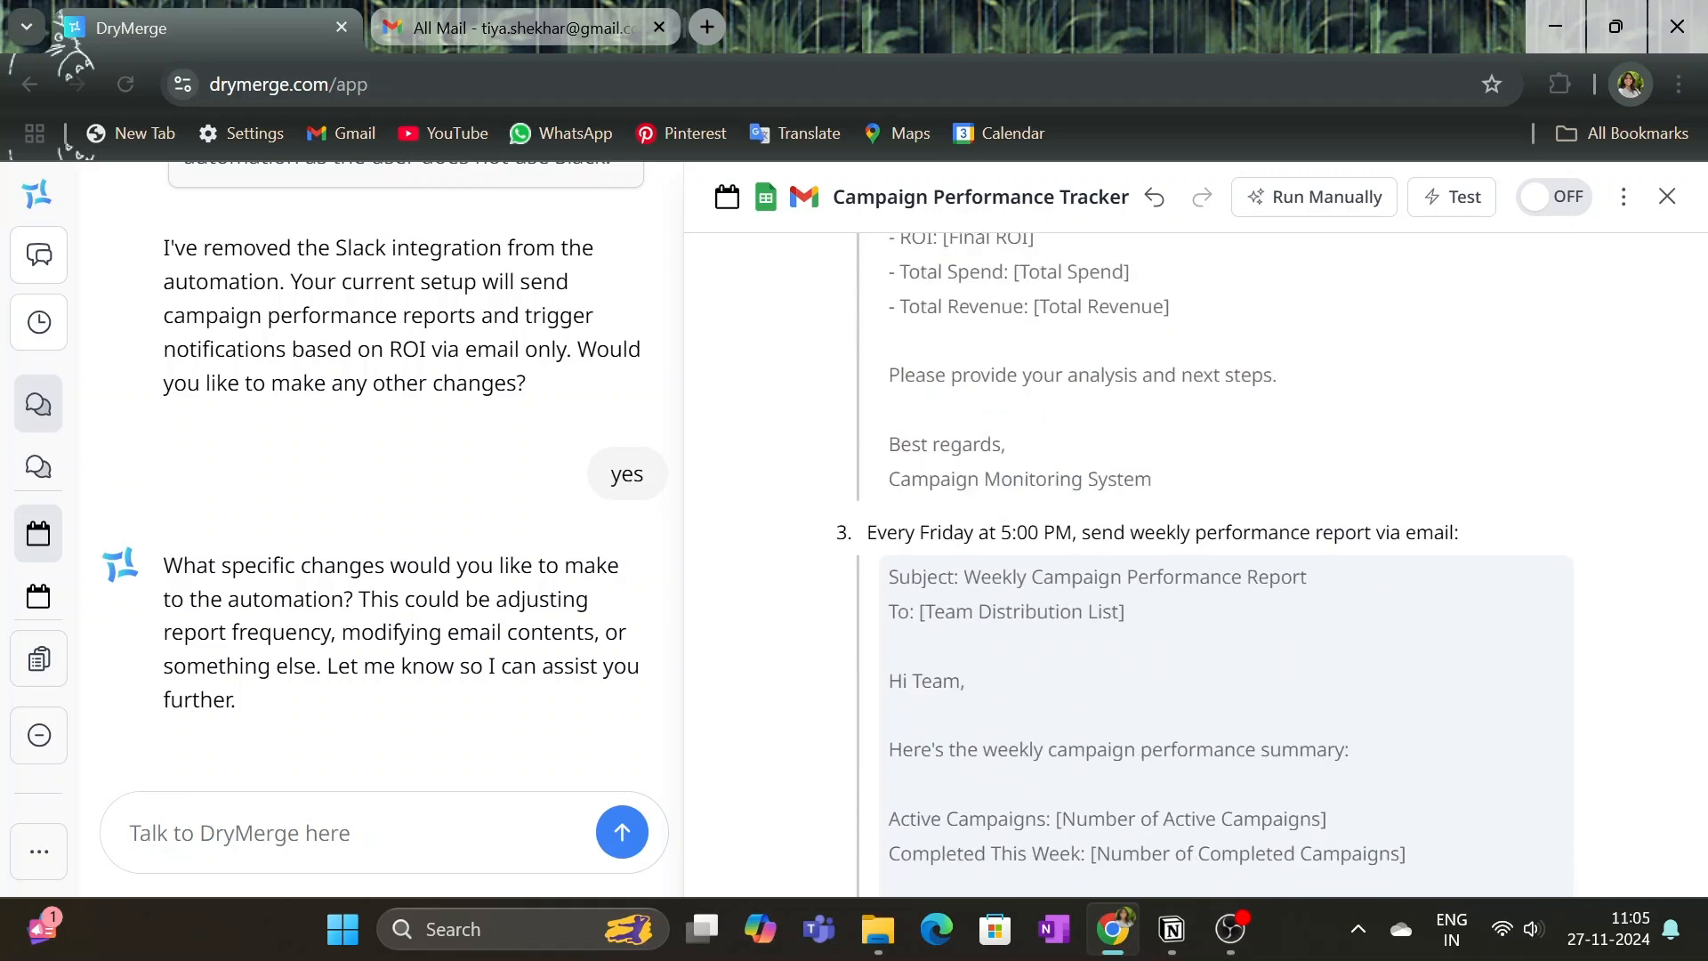
{"action": "scroll", "coordinate": [1201, 561], "scroll_direction": "up", "scroll_amount": 7}
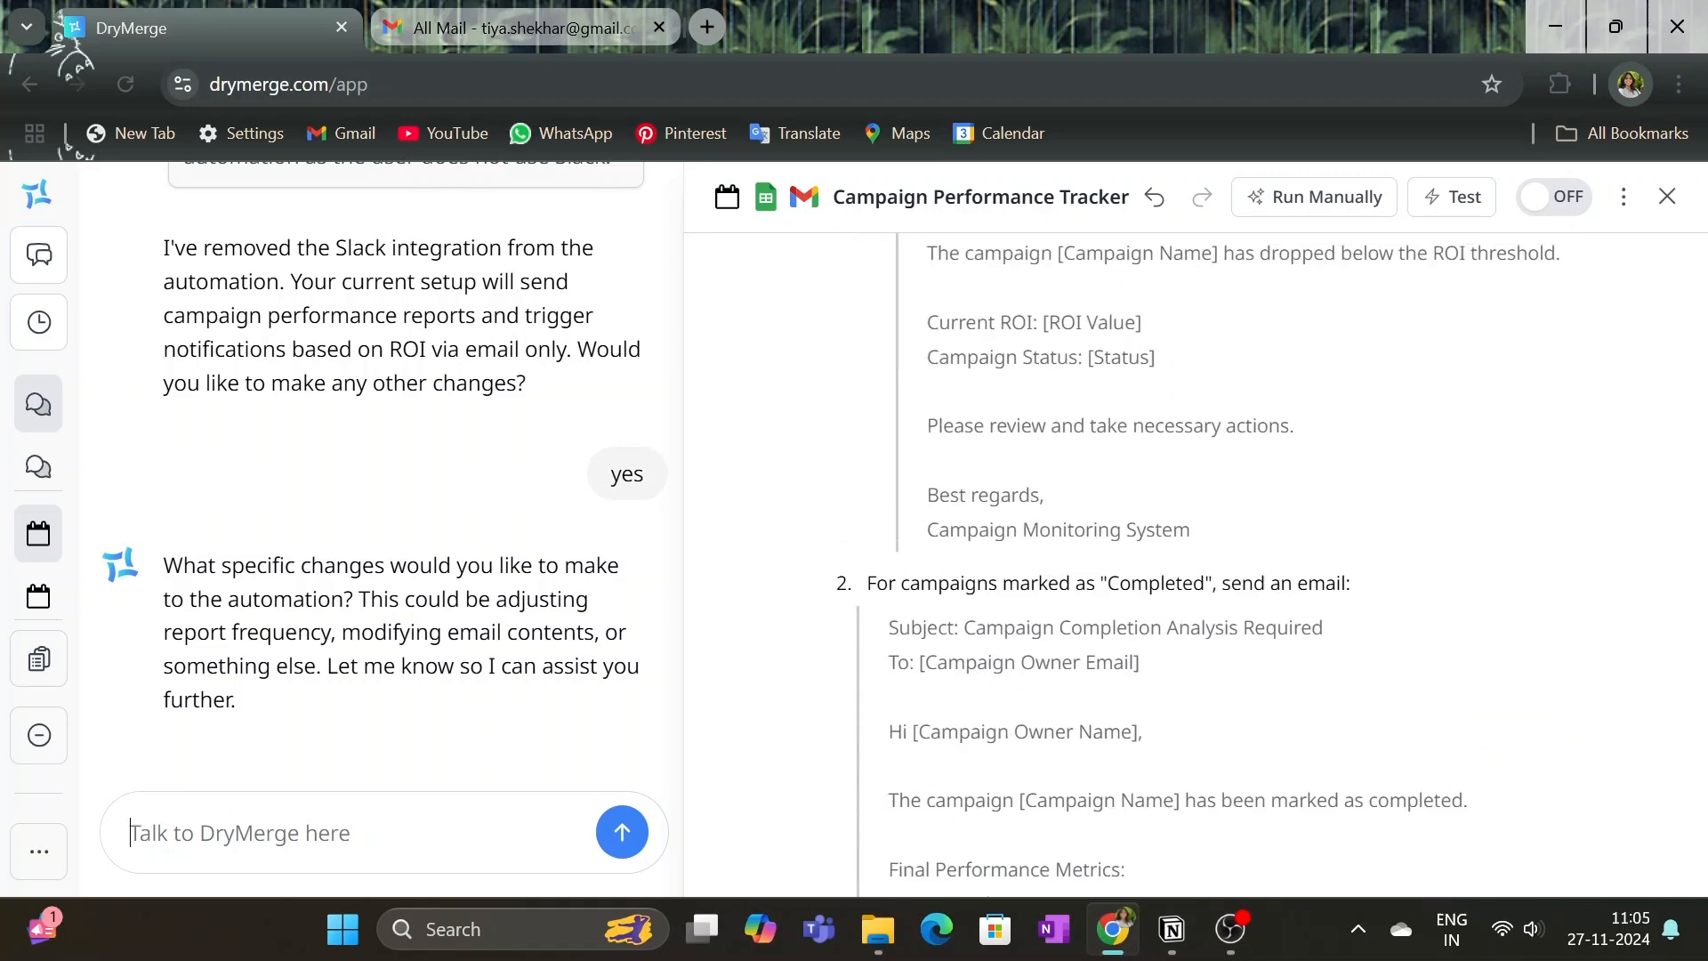
{"action": "scroll", "coordinate": [1201, 569], "scroll_direction": "up", "scroll_amount": 9}
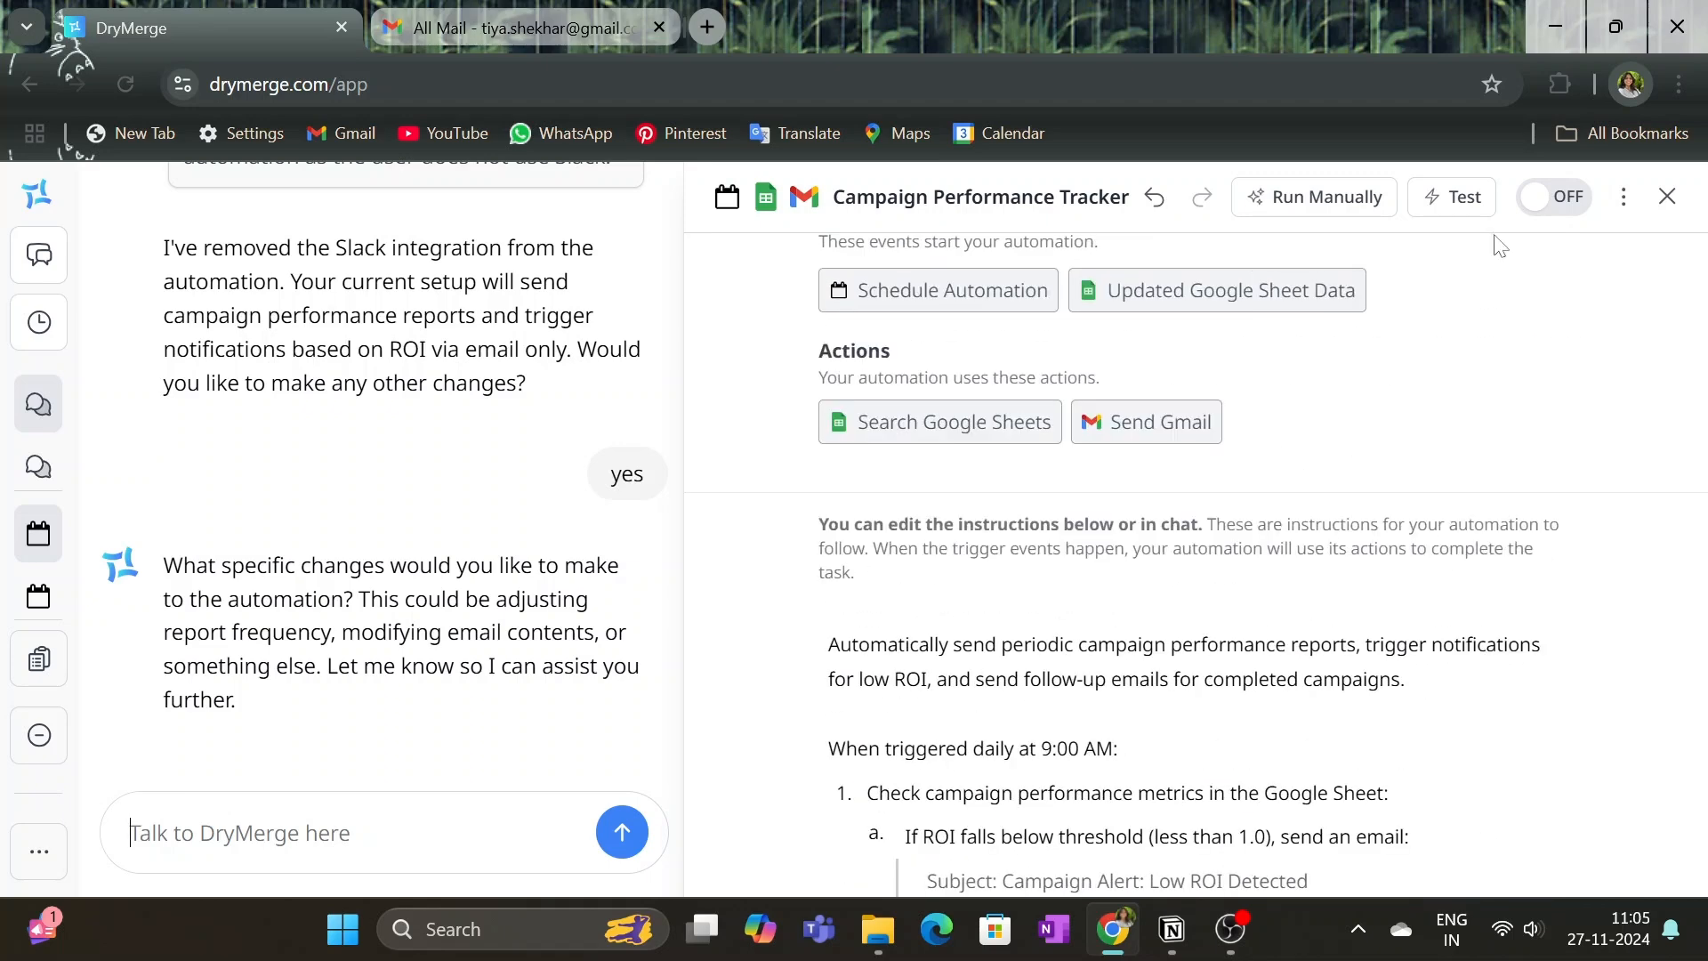
Step: Start a test of the Campaign Performance Tracker and confirm "Left Unspecified" as key column and "Untitled spreadsheet" as sheet identifier
{"action": "left_click", "coordinate": [1453, 200]}
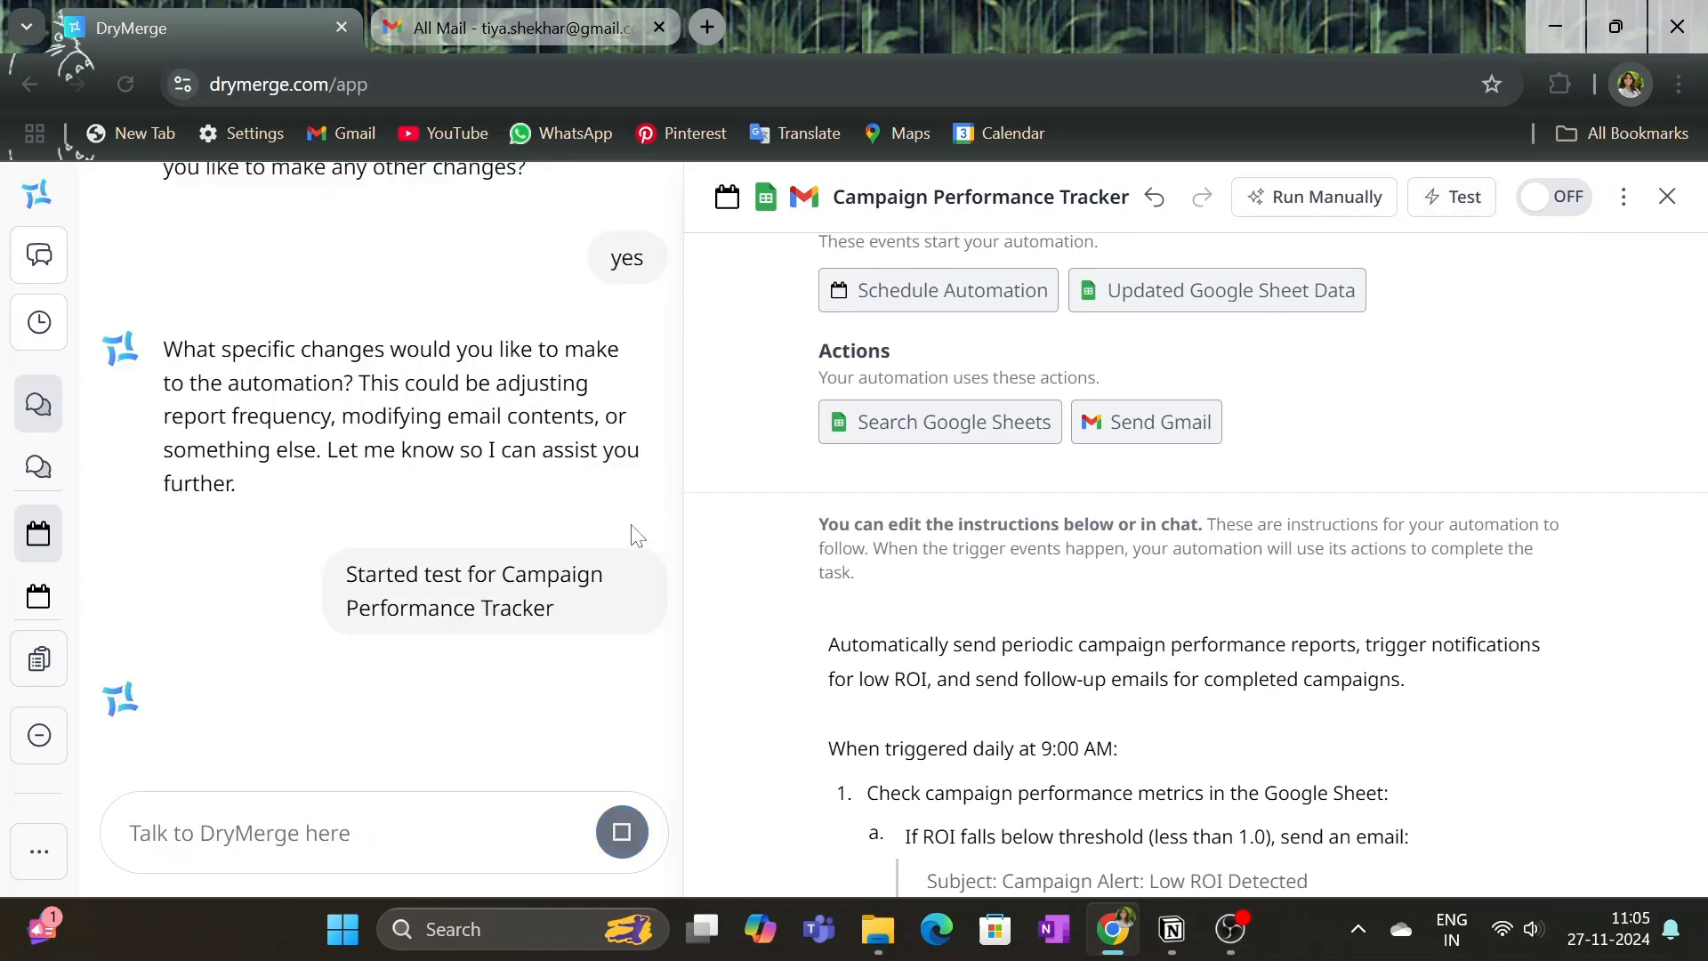
{"action": "scroll", "coordinate": [500, 498], "scroll_direction": "up", "scroll_amount": 3}
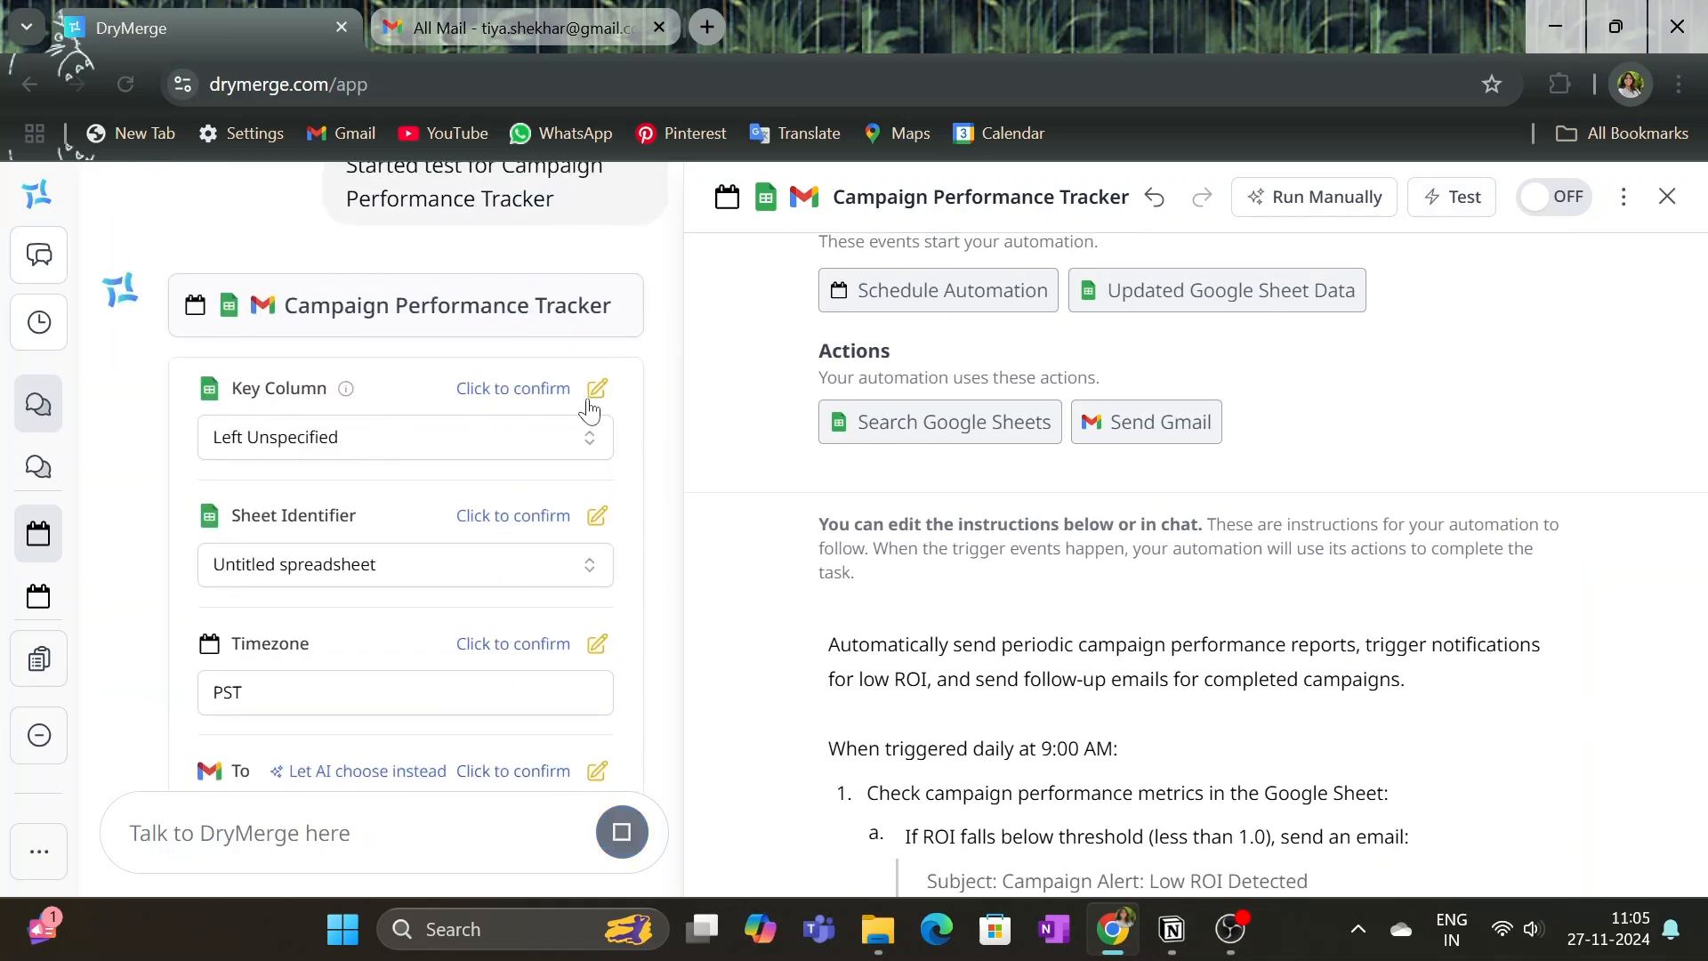
{"action": "left_click", "coordinate": [520, 391]}
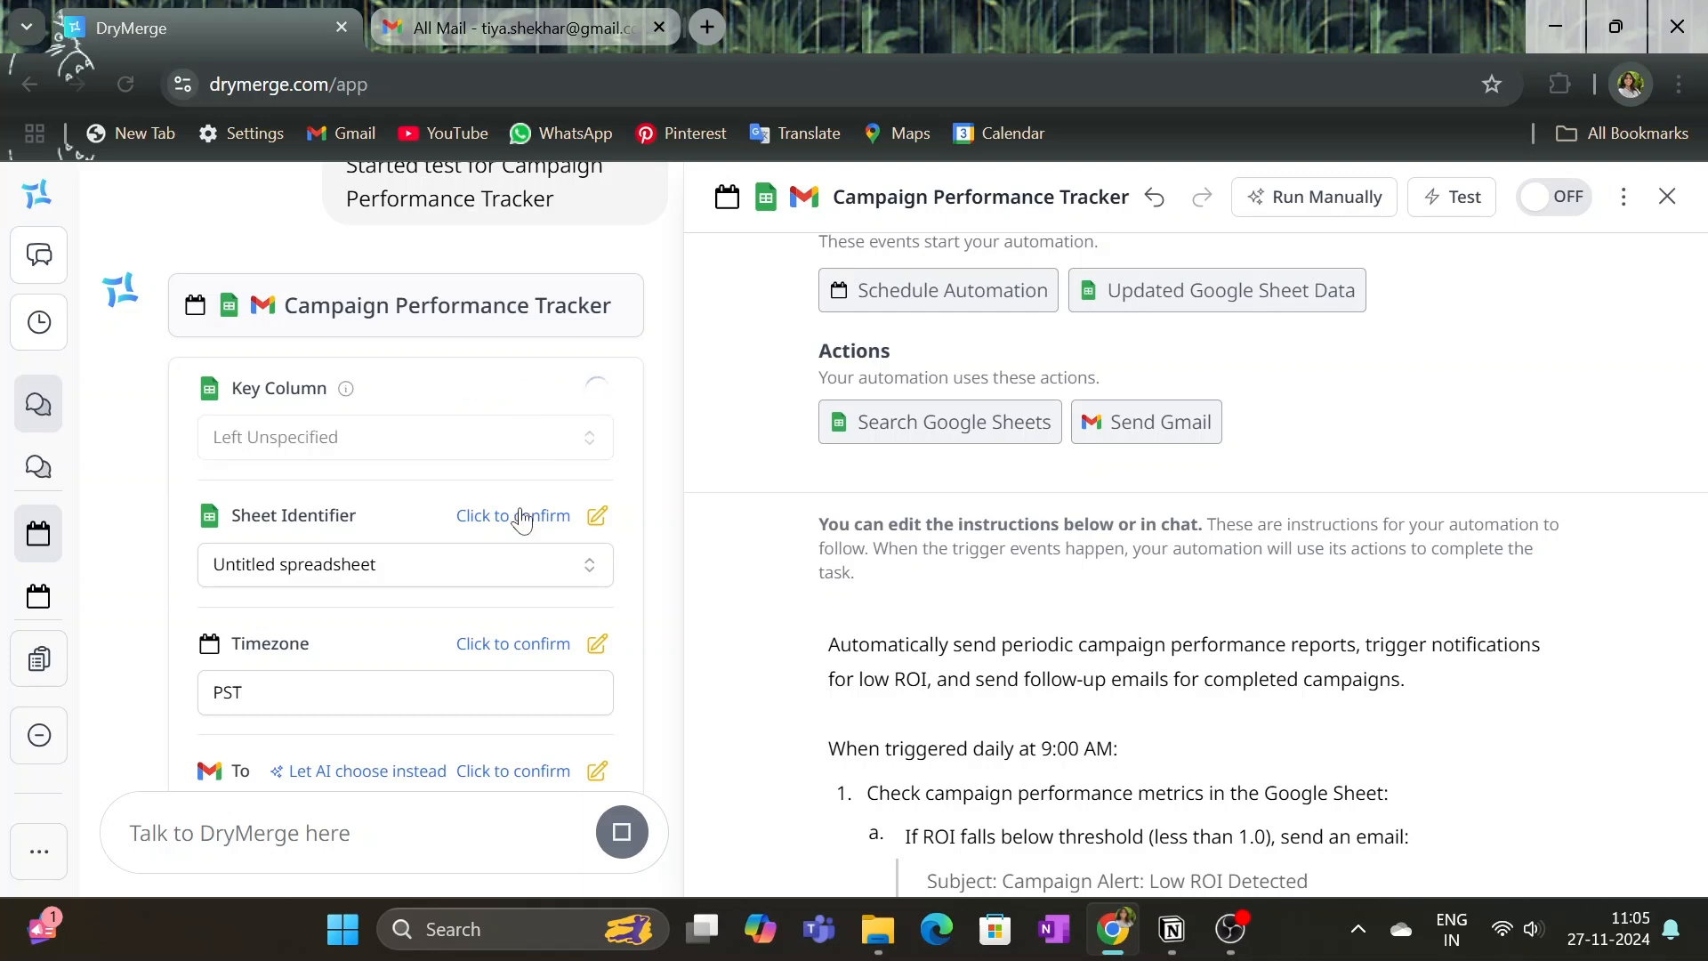
{"action": "left_click", "coordinate": [520, 517]}
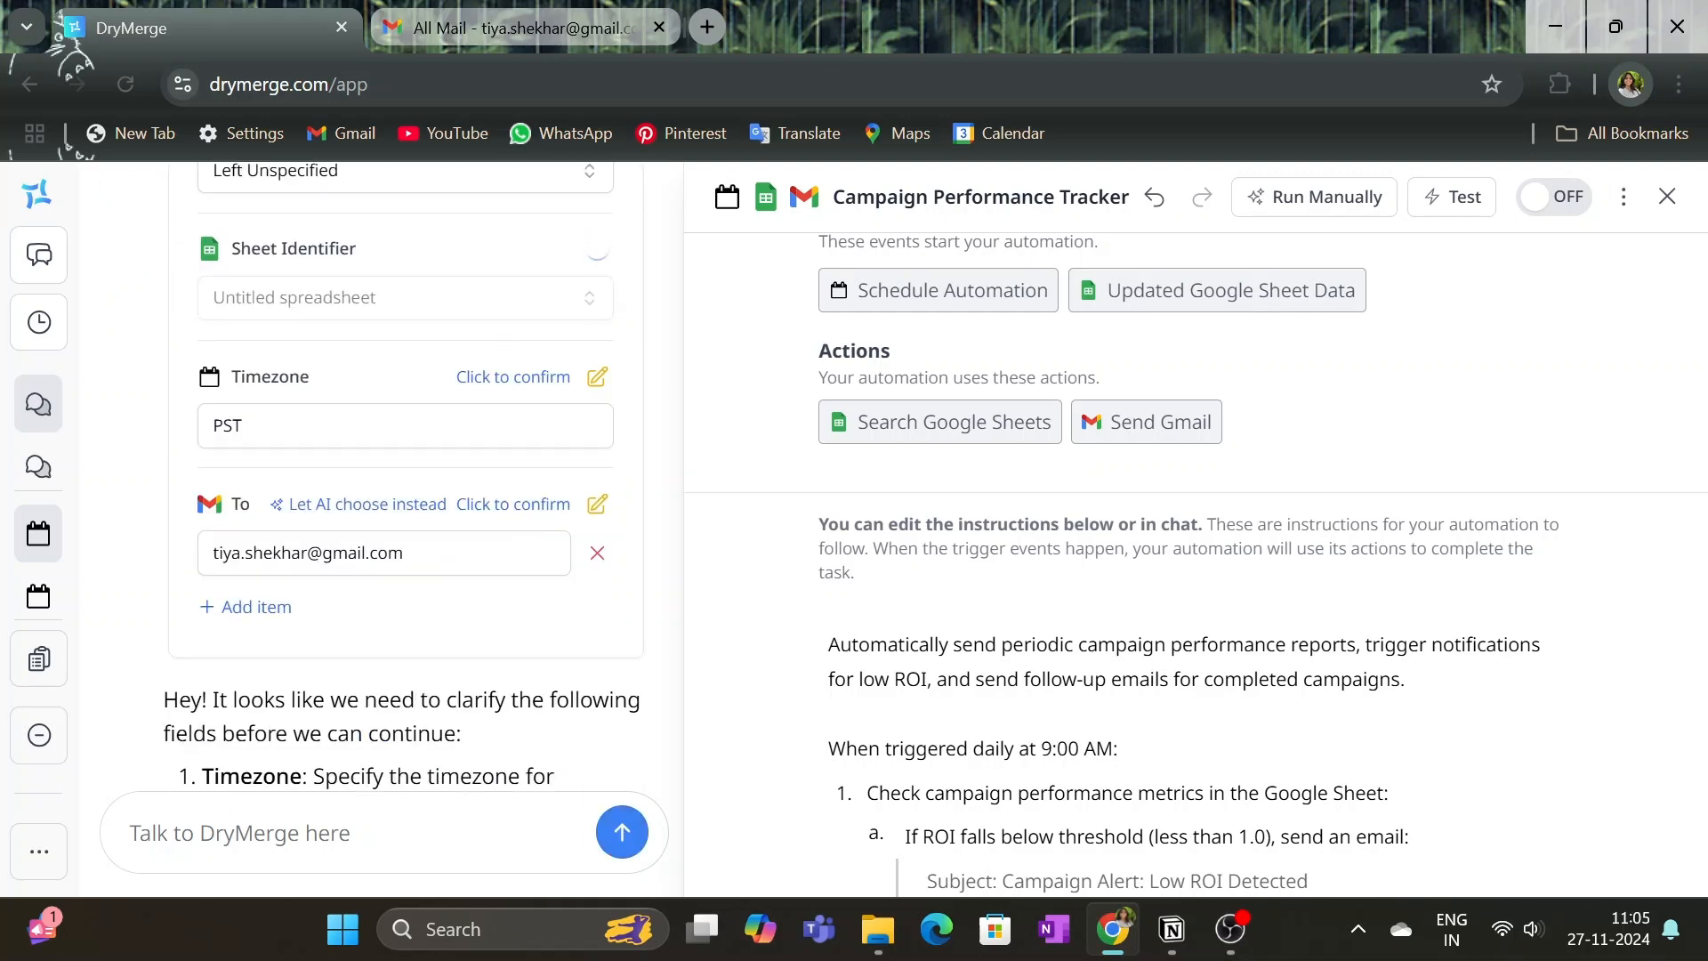
Step: Set the timezone to IST, confirm it and the Gmail recipient, and proceed with the automation test
{"action": "left_click_drag", "start_coordinate": [356, 425], "coordinate": [128, 418]}
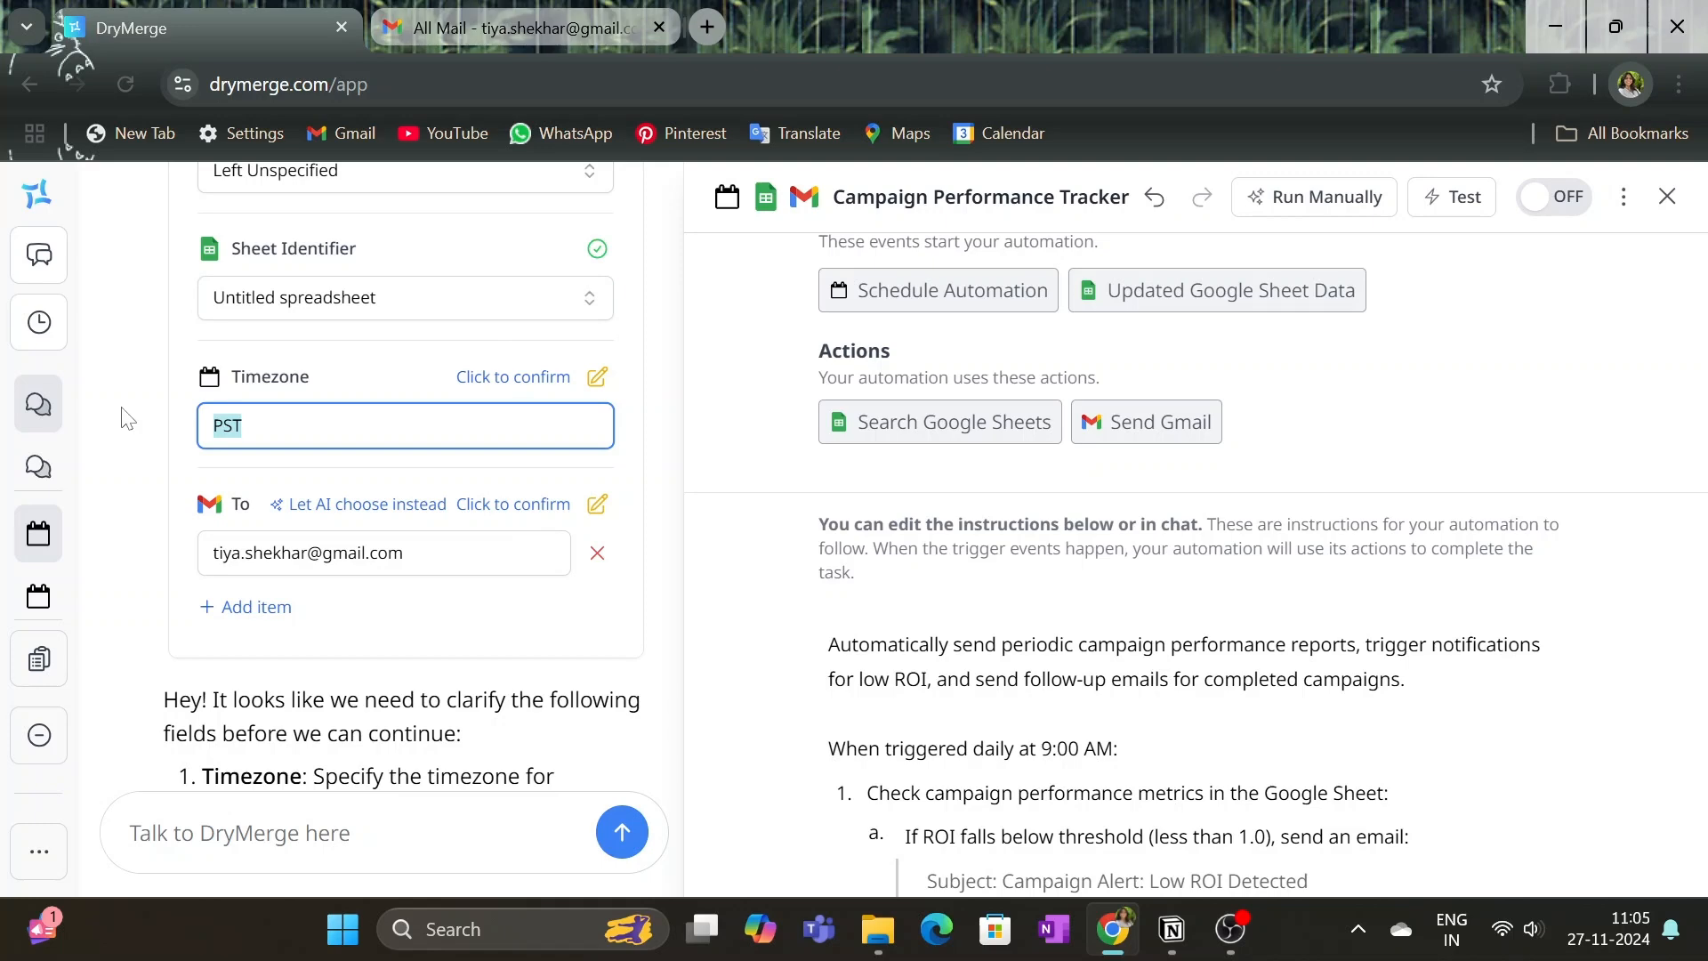
{"action": "type", "text": "IST"}
{"action": "left_click", "coordinate": [514, 379]}
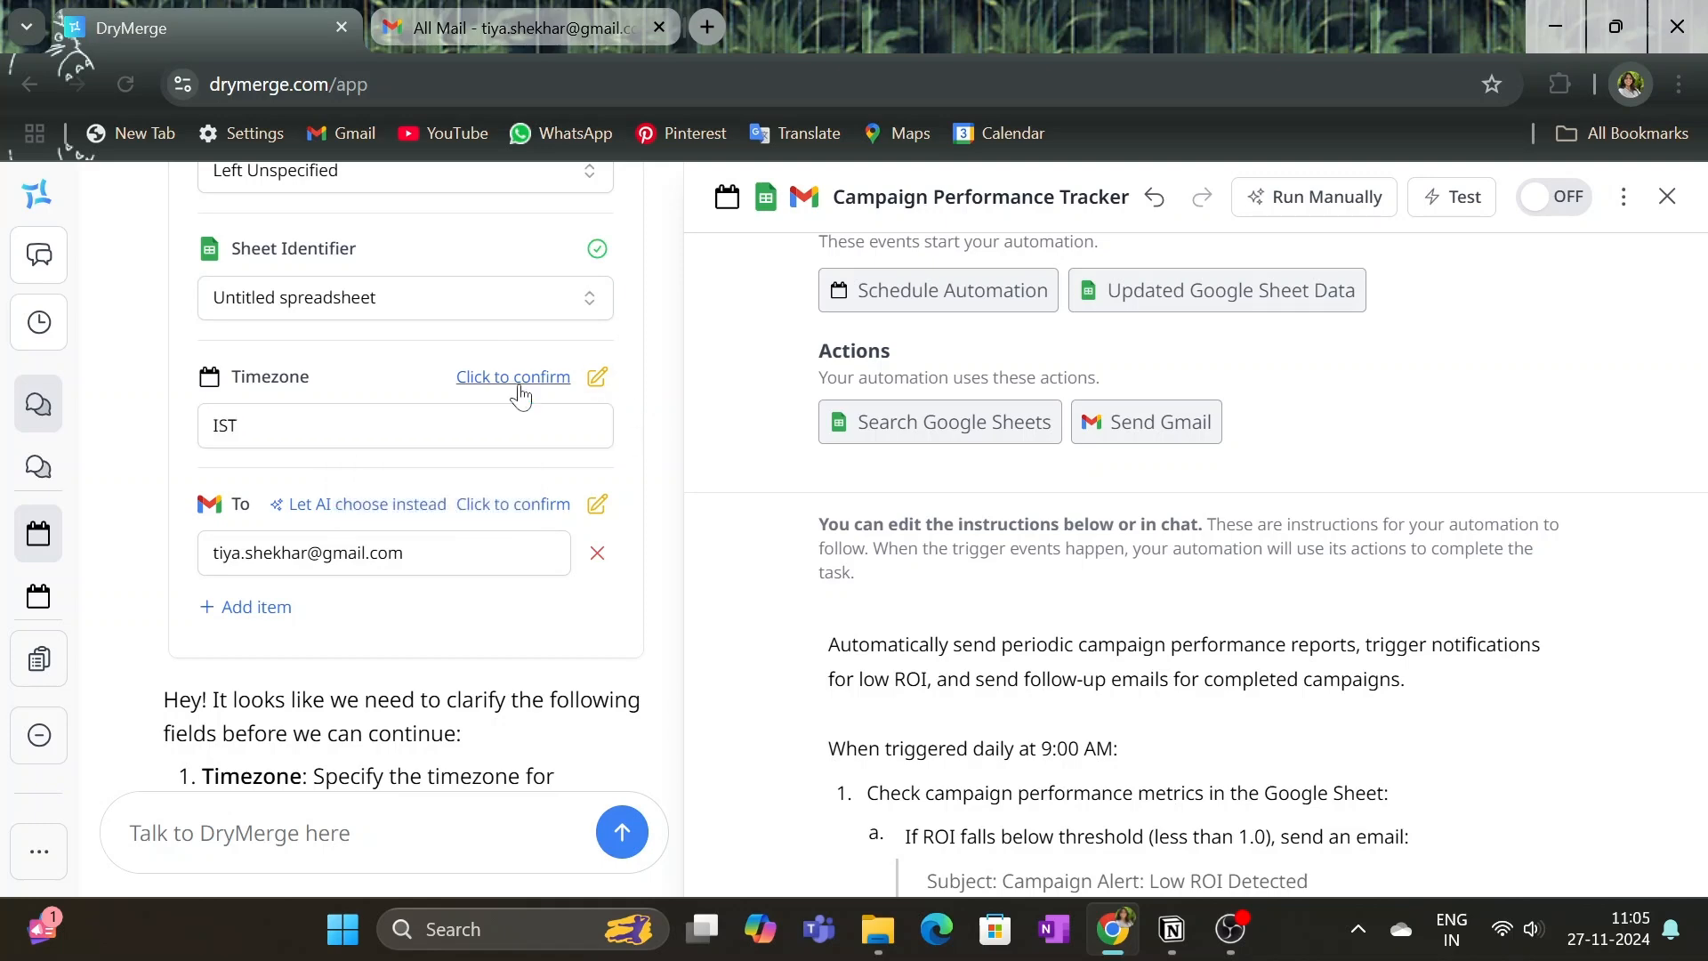
{"action": "left_click", "coordinate": [528, 509]}
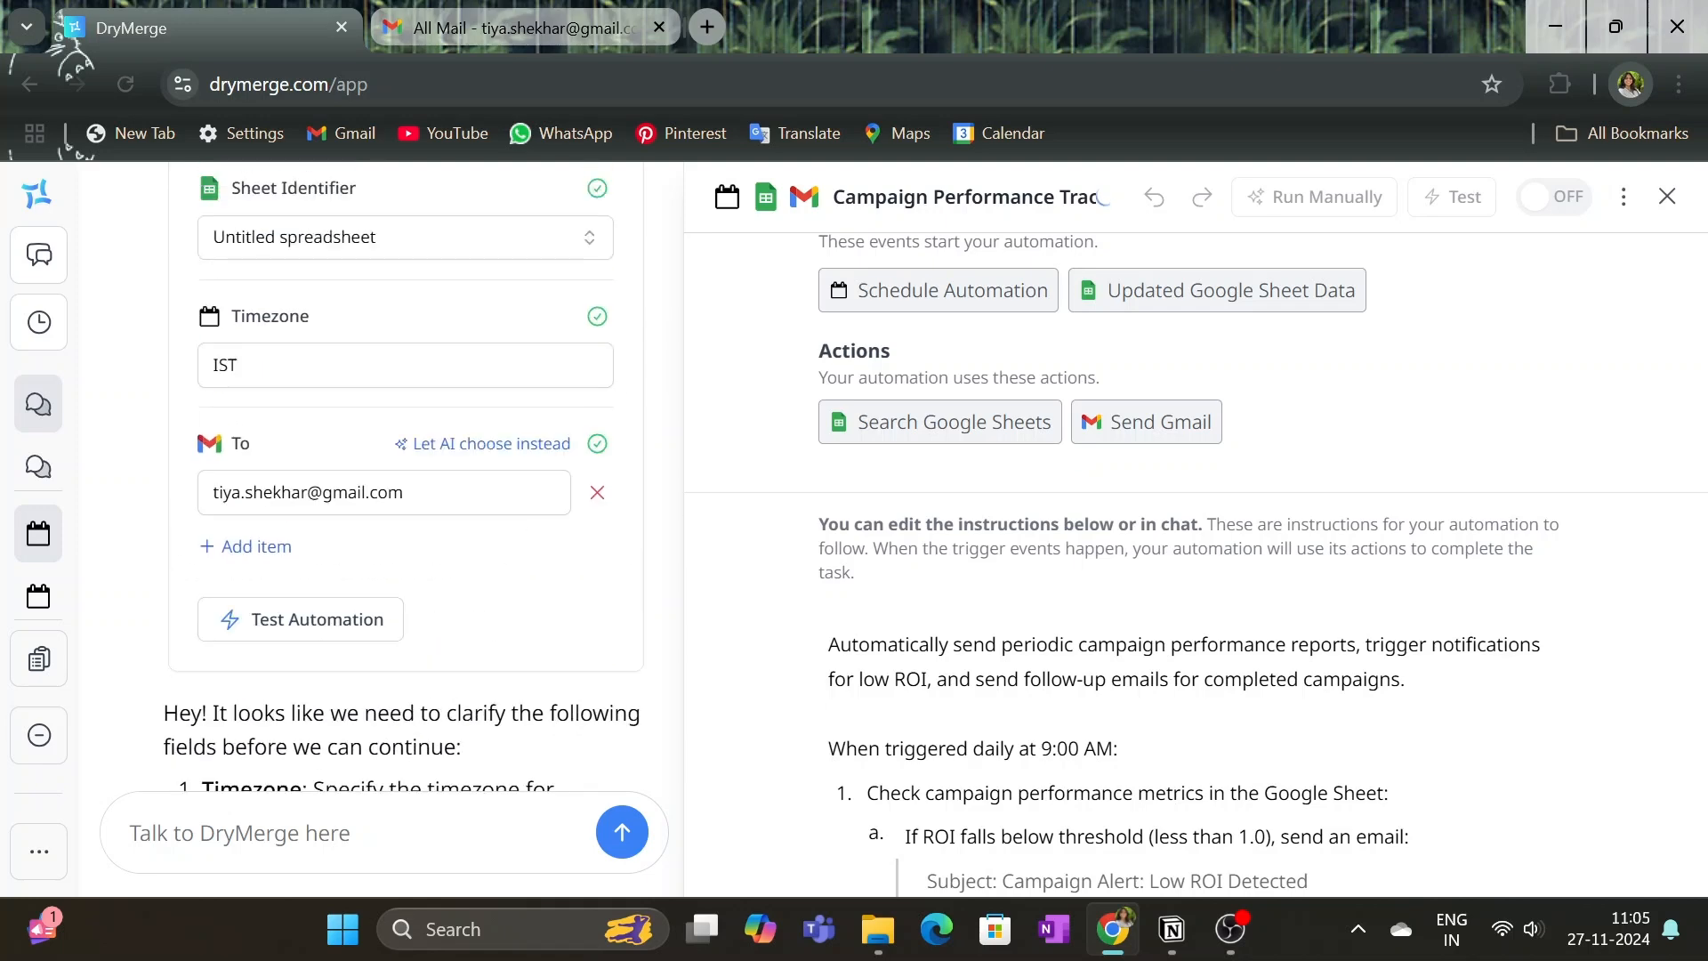
{"action": "left_click", "coordinate": [312, 628]}
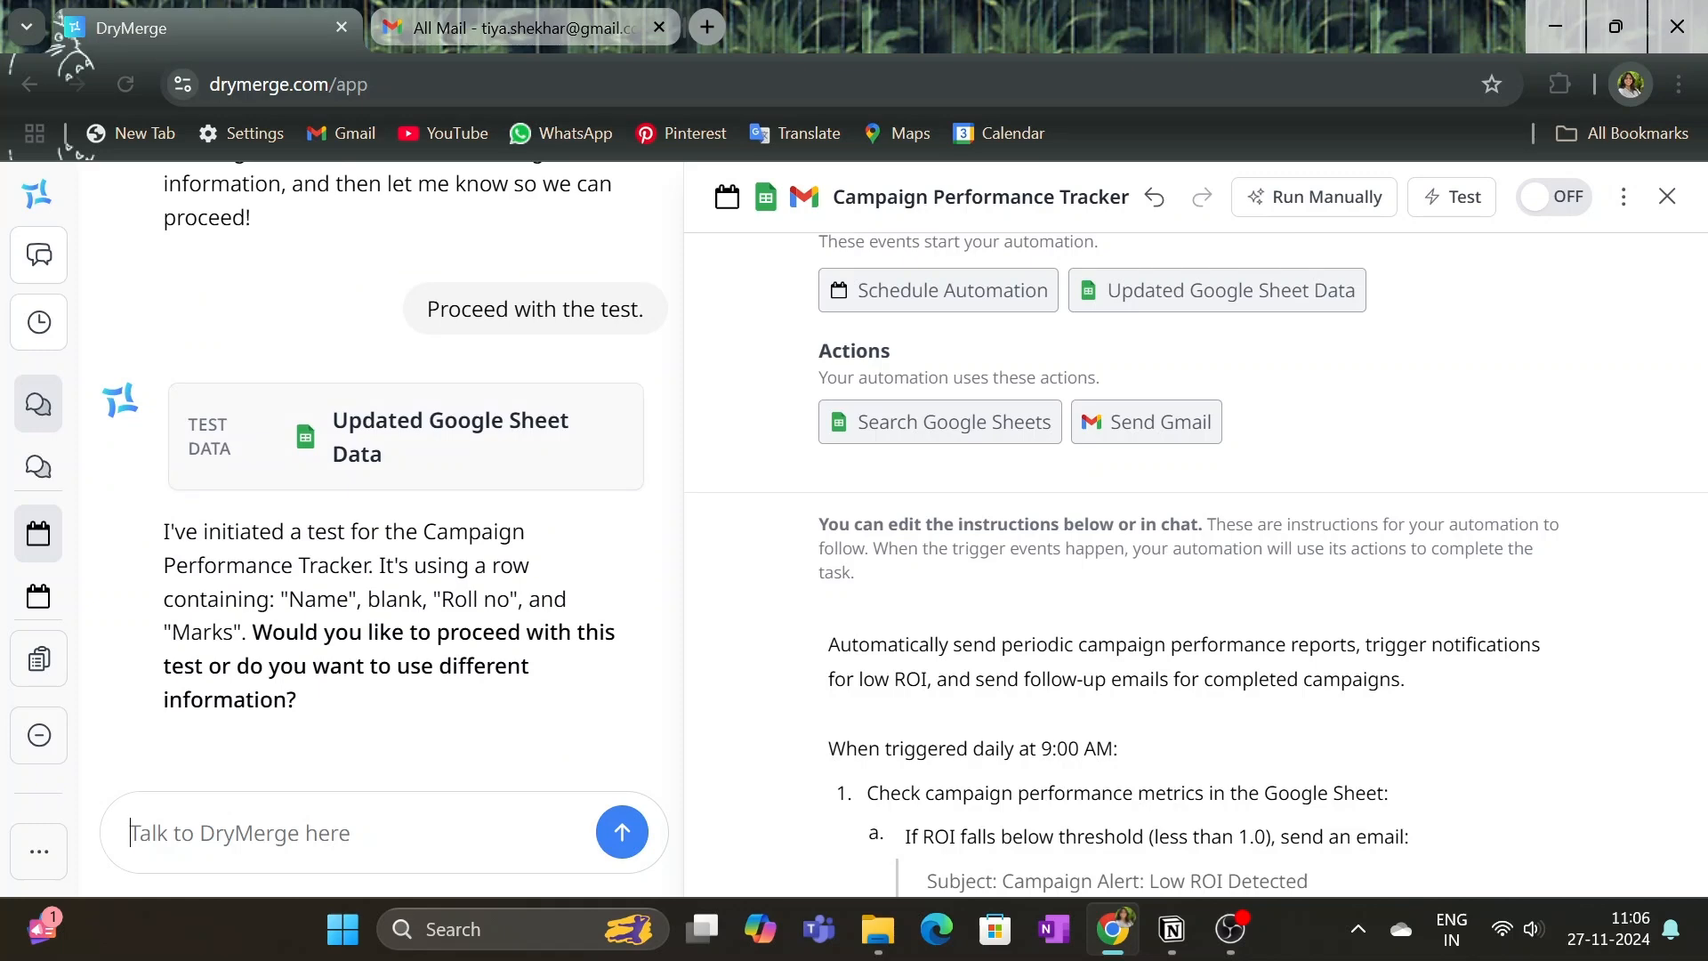
Step: Switch to Notion and copy the Lead Management automation idea, from its heading through the "Negotiation" or "Closed" stage reminder line
{"action": "left_click", "coordinate": [1171, 929]}
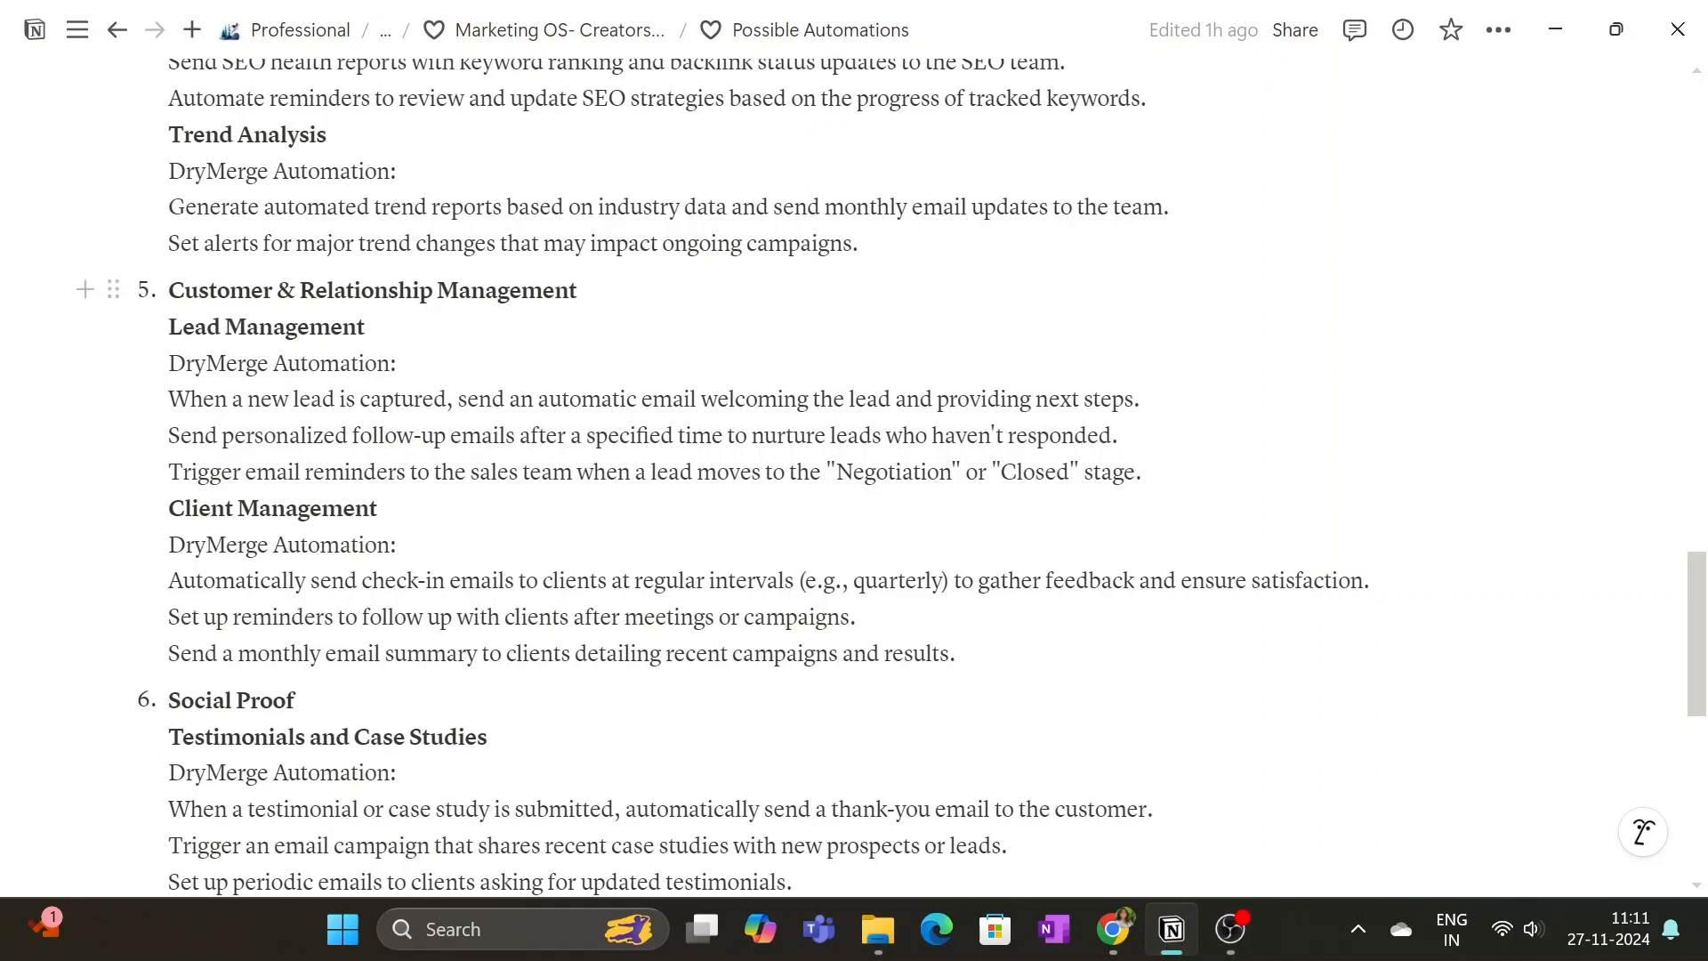
{"action": "left_click_drag", "start_coordinate": [168, 326], "coordinate": [1143, 472]}
{"action": "key", "text": "ctrl+c"}
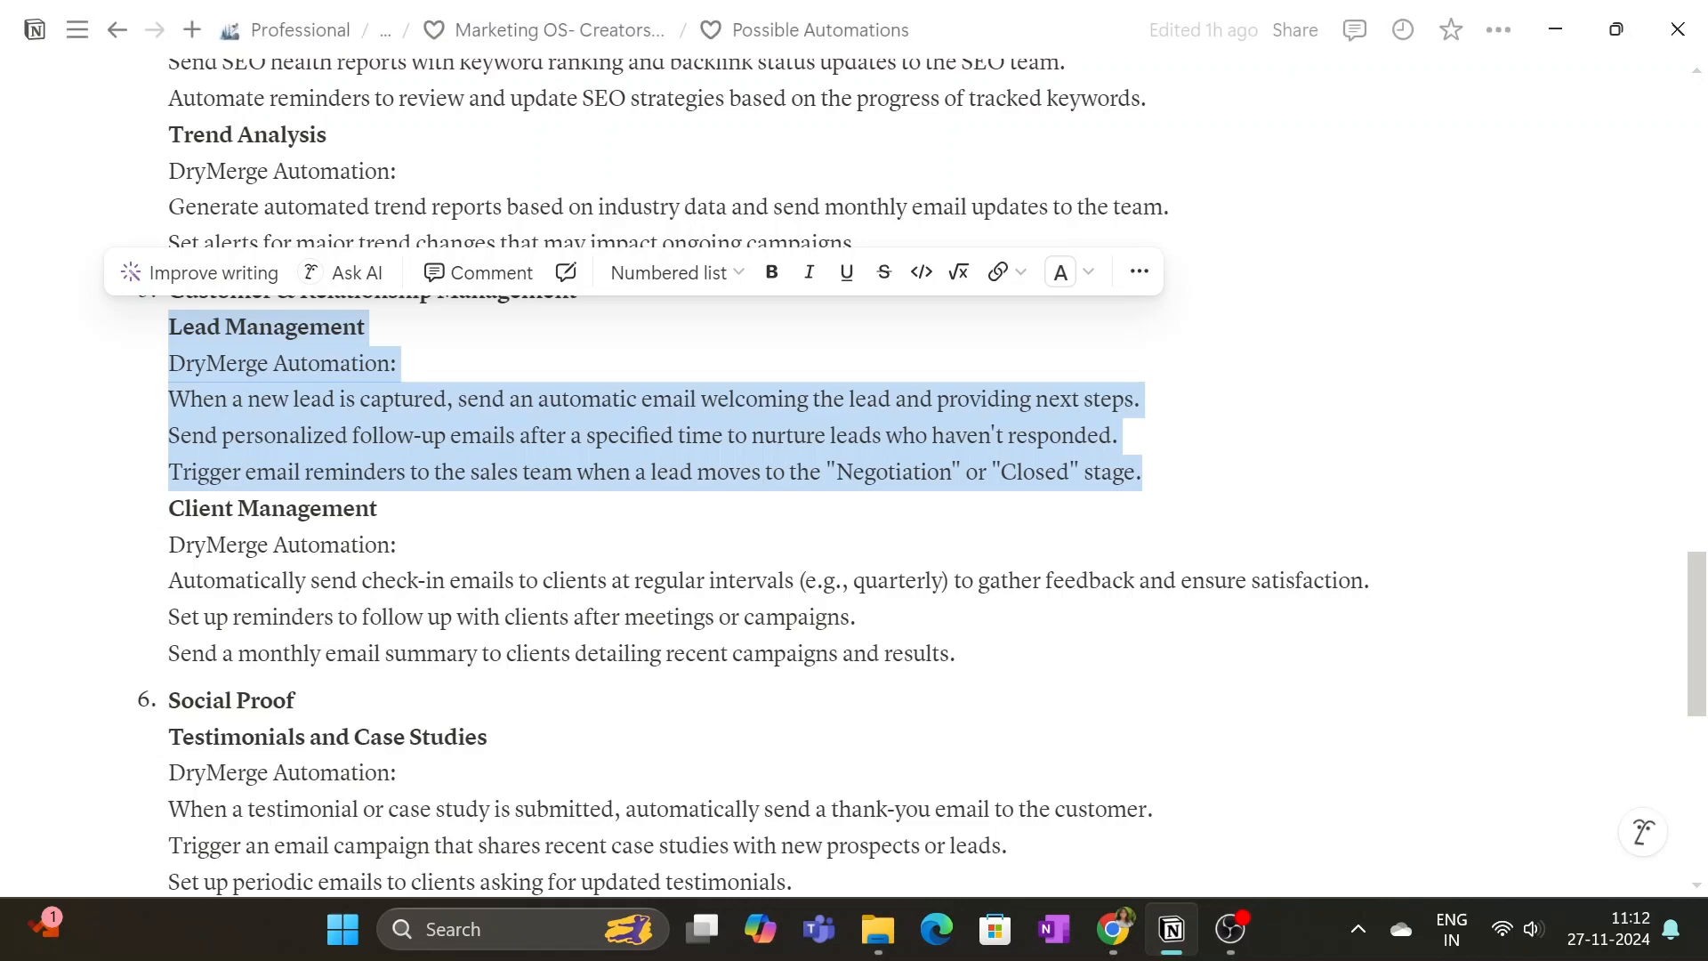
Step: Switch back to DryMerge, start a new chat, close the Campaign Performance Tracker, and submit the copied Lead Management text as the request
{"action": "left_click", "coordinate": [1113, 929]}
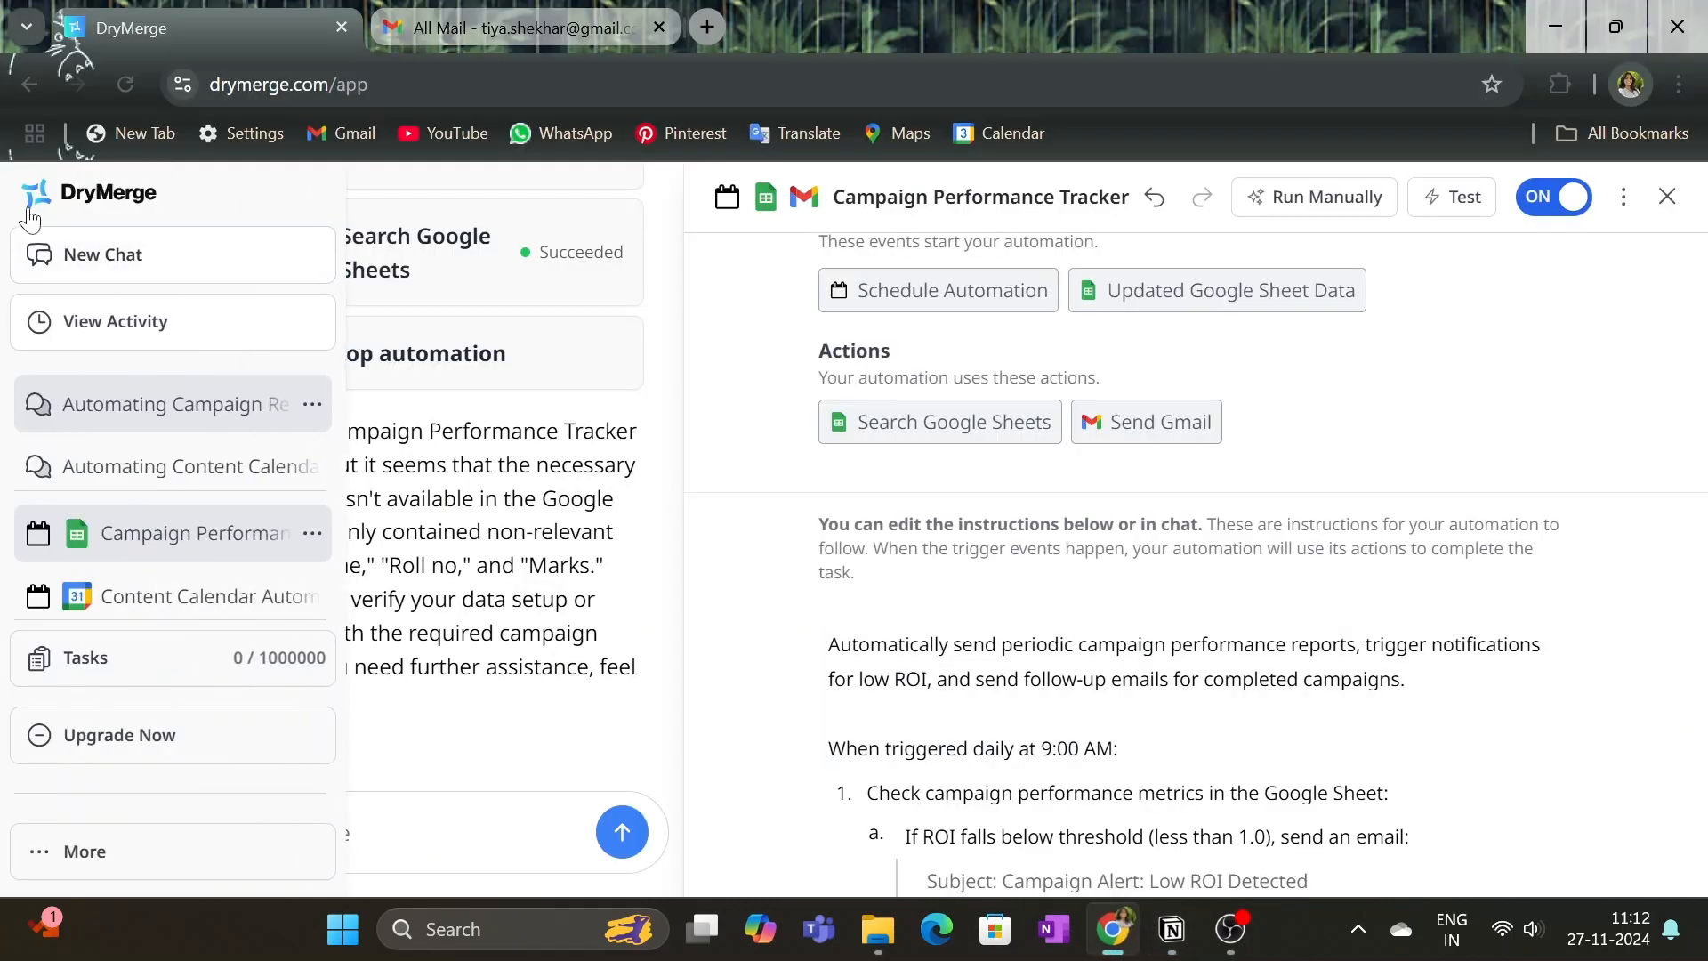
{"action": "left_click", "coordinate": [85, 262]}
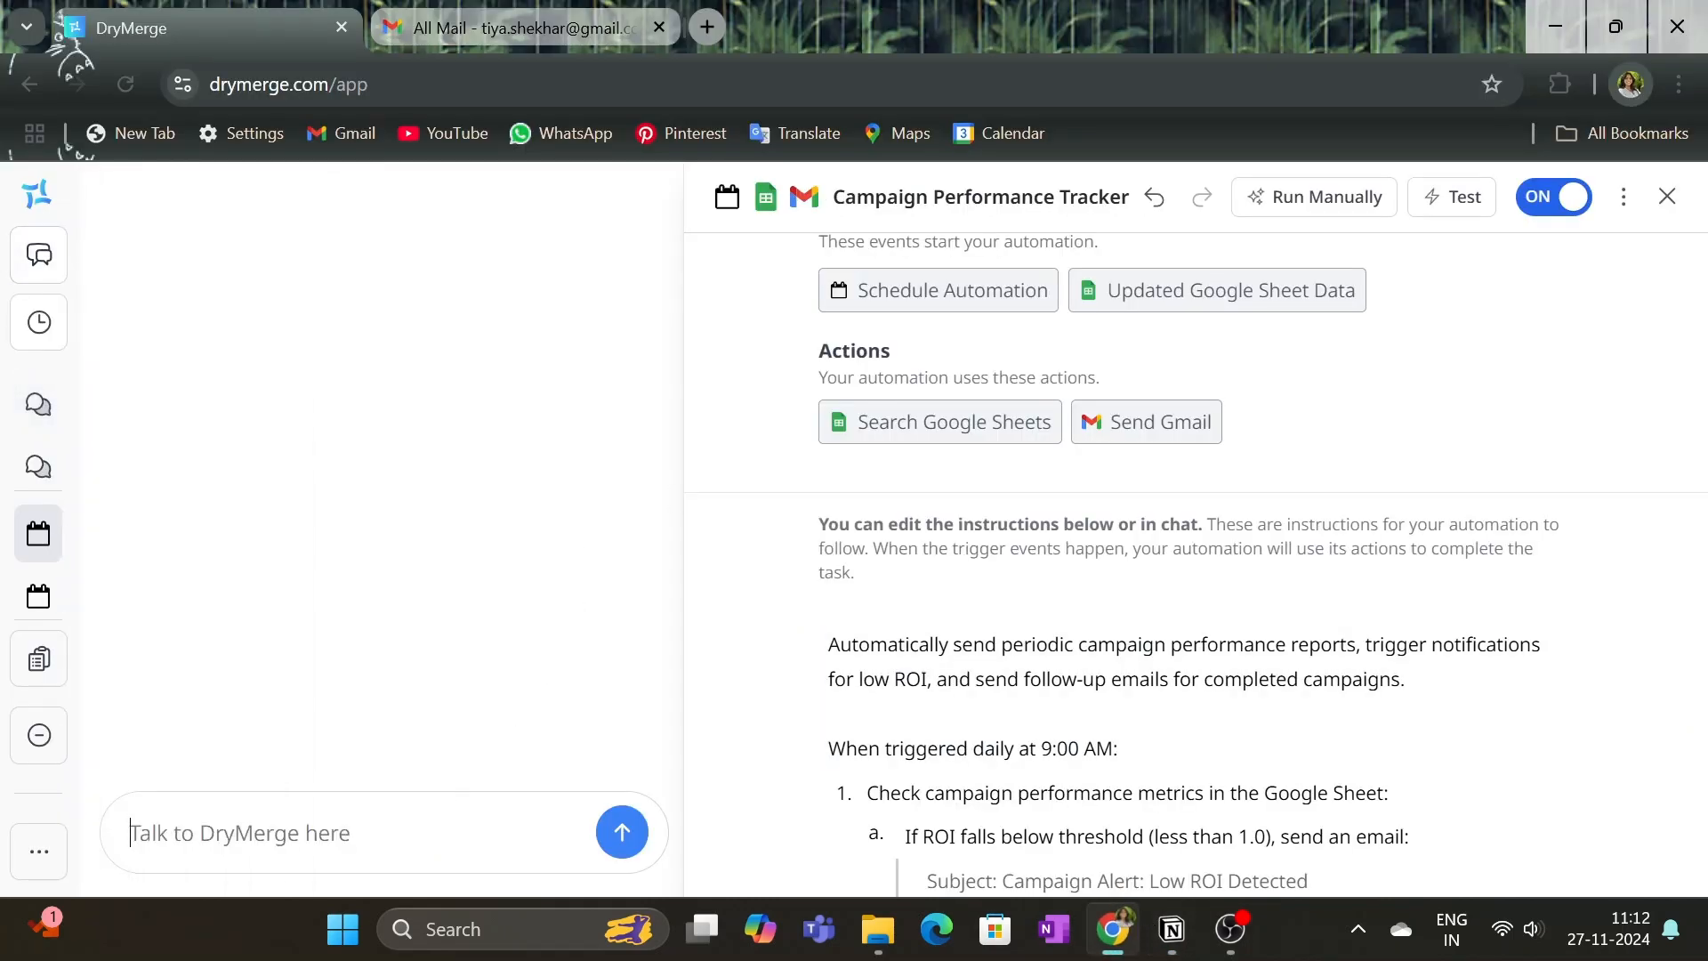
{"action": "key", "text": "ctrl+v"}
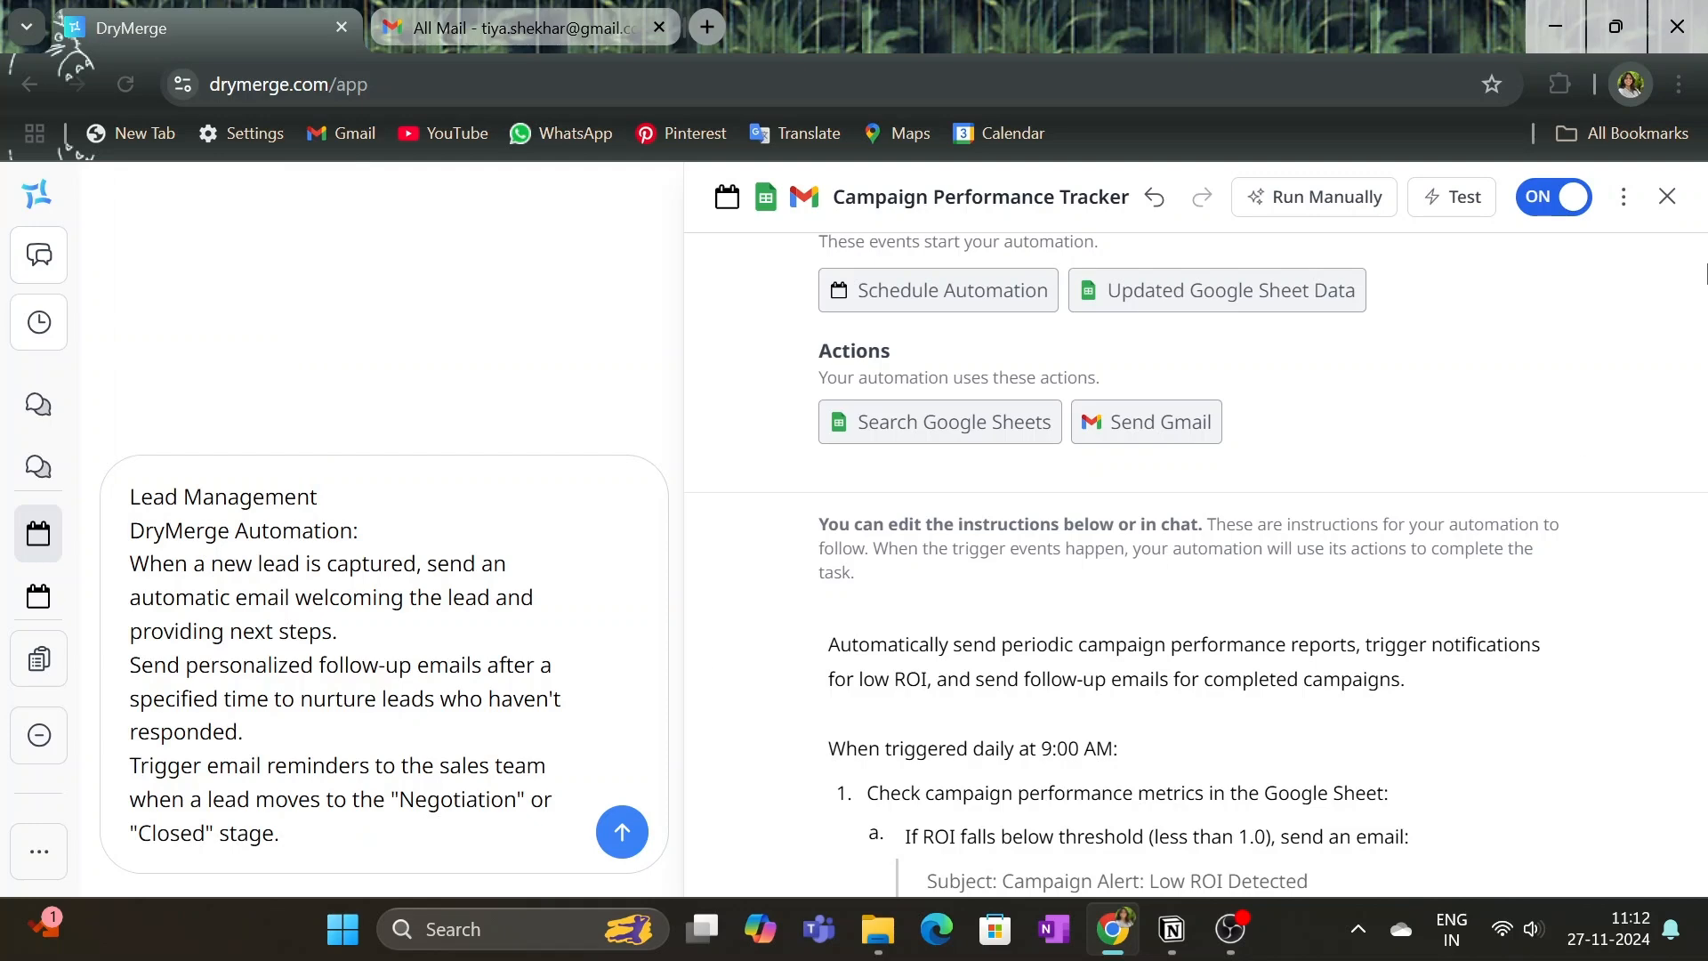
{"action": "left_click", "coordinate": [1668, 196]}
{"action": "left_click", "coordinate": [1301, 834]}
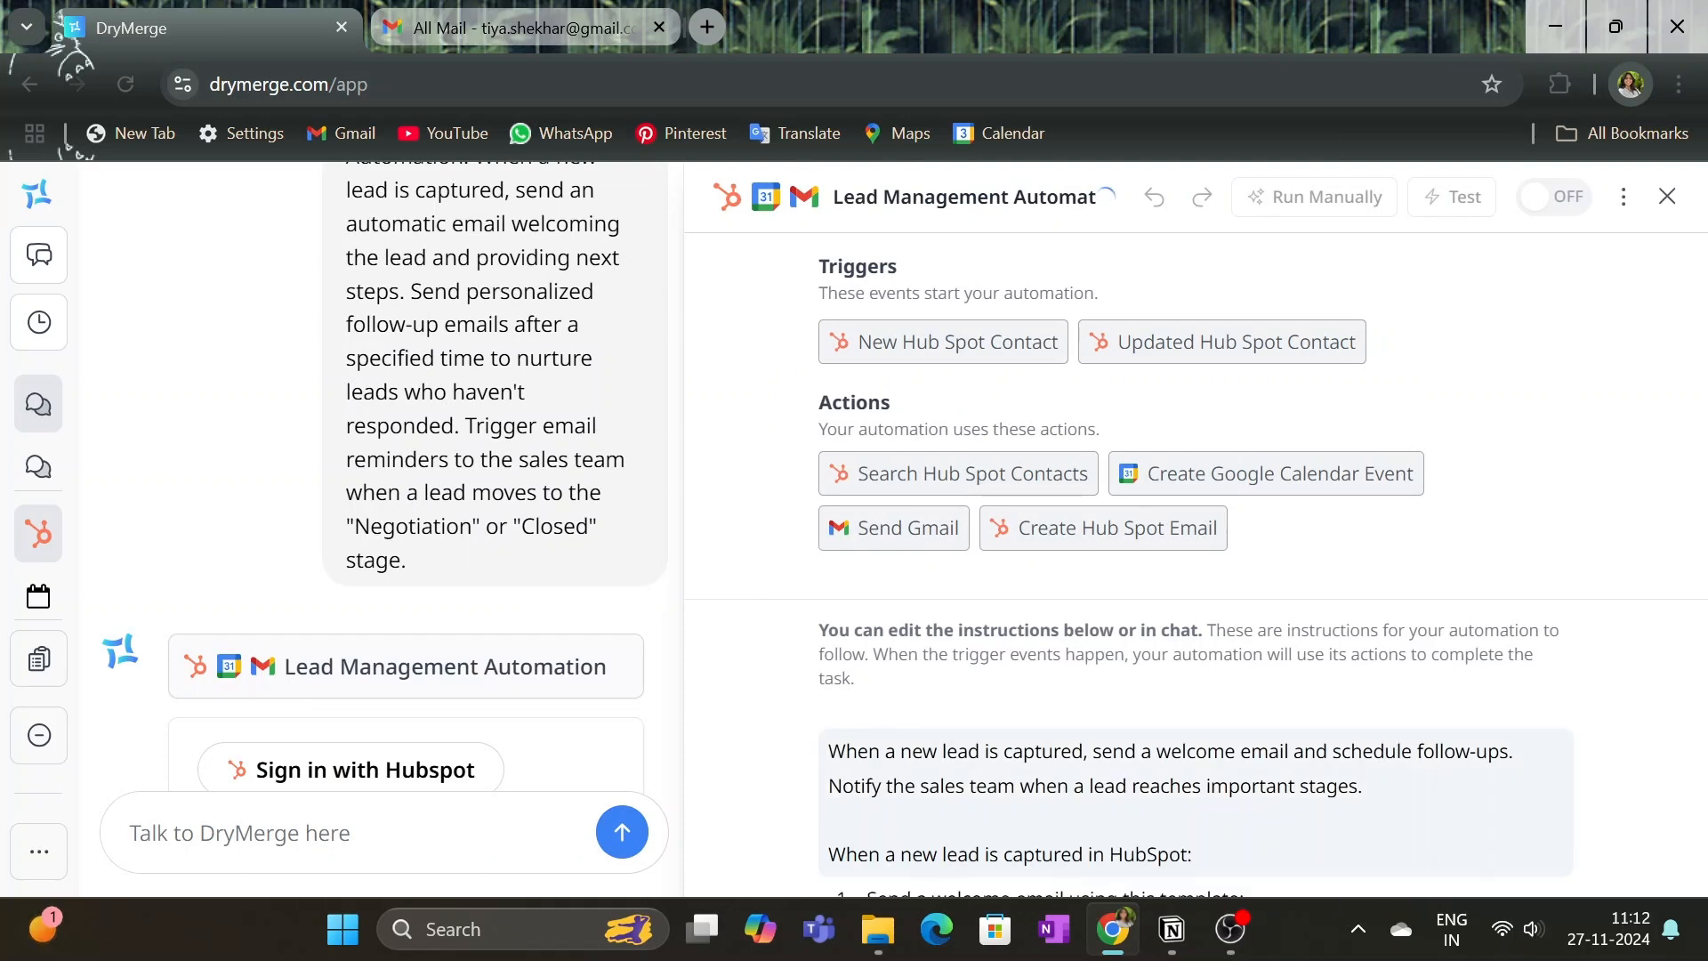
Step: Review the Lead Management Automation's HubSpot sign-in request, its actions, and the opening instructions on leads captured in HubSpot
{"action": "scroll", "coordinate": [167, 676], "scroll_direction": "down", "scroll_amount": 3}
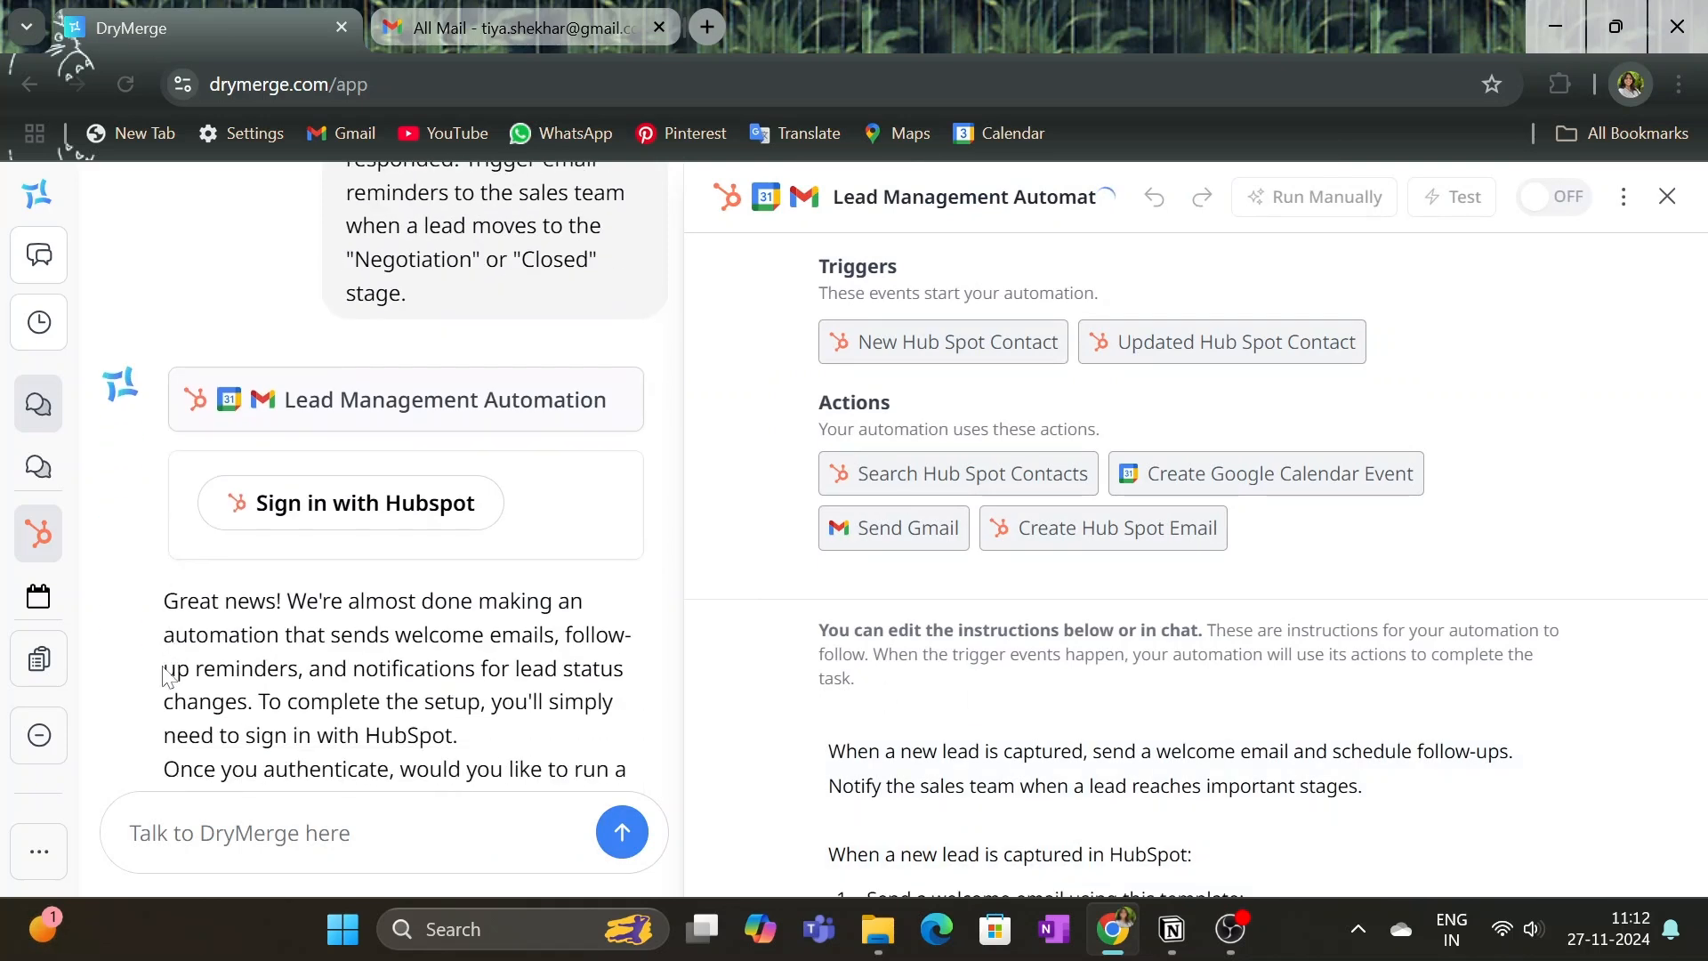
{"action": "scroll", "coordinate": [166, 676], "scroll_direction": "down", "scroll_amount": 1}
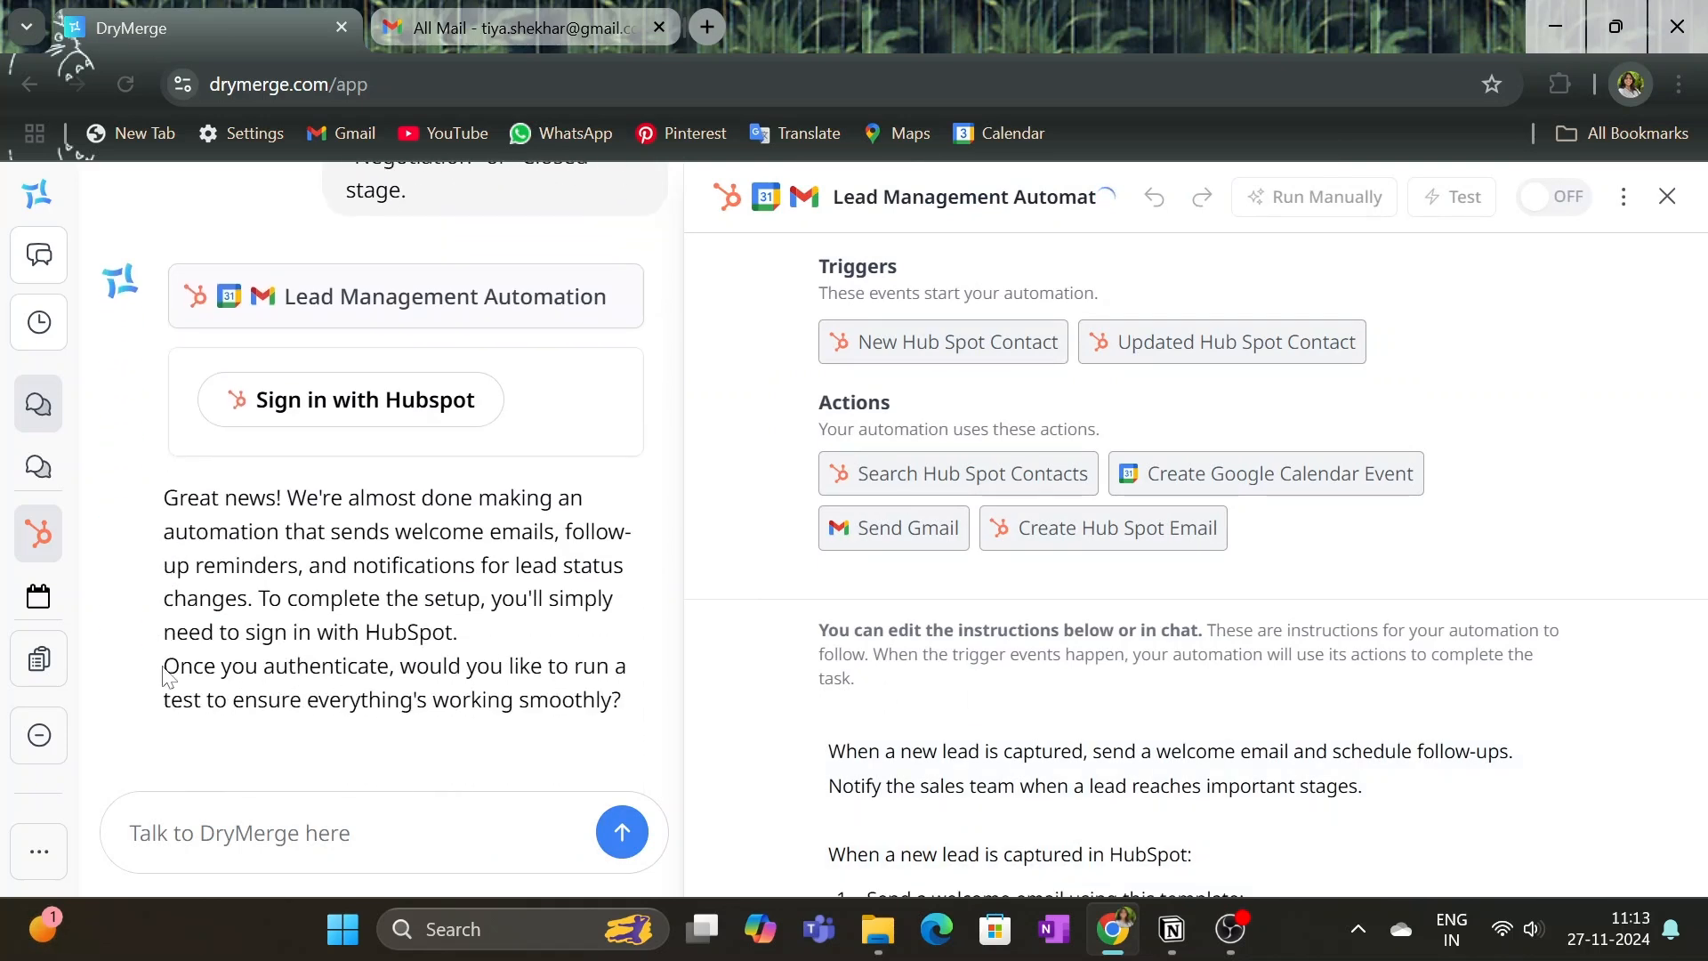
{"action": "mouse_move", "coordinate": [1255, 496]}
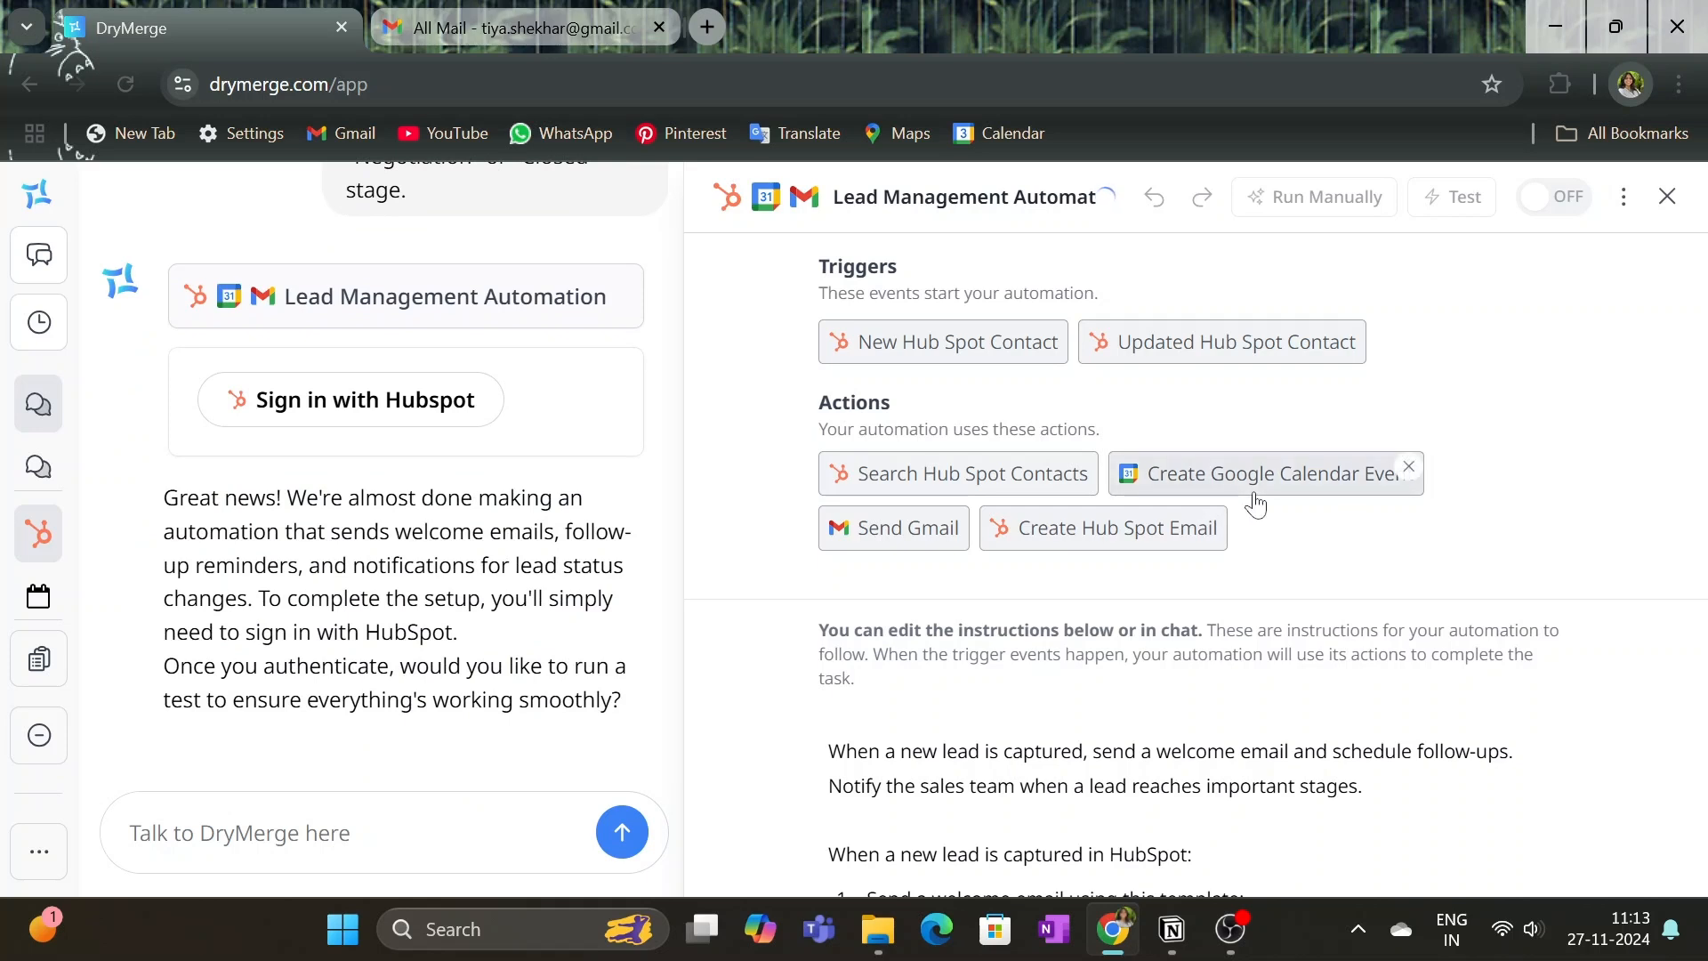
{"action": "mouse_move", "coordinate": [933, 546]}
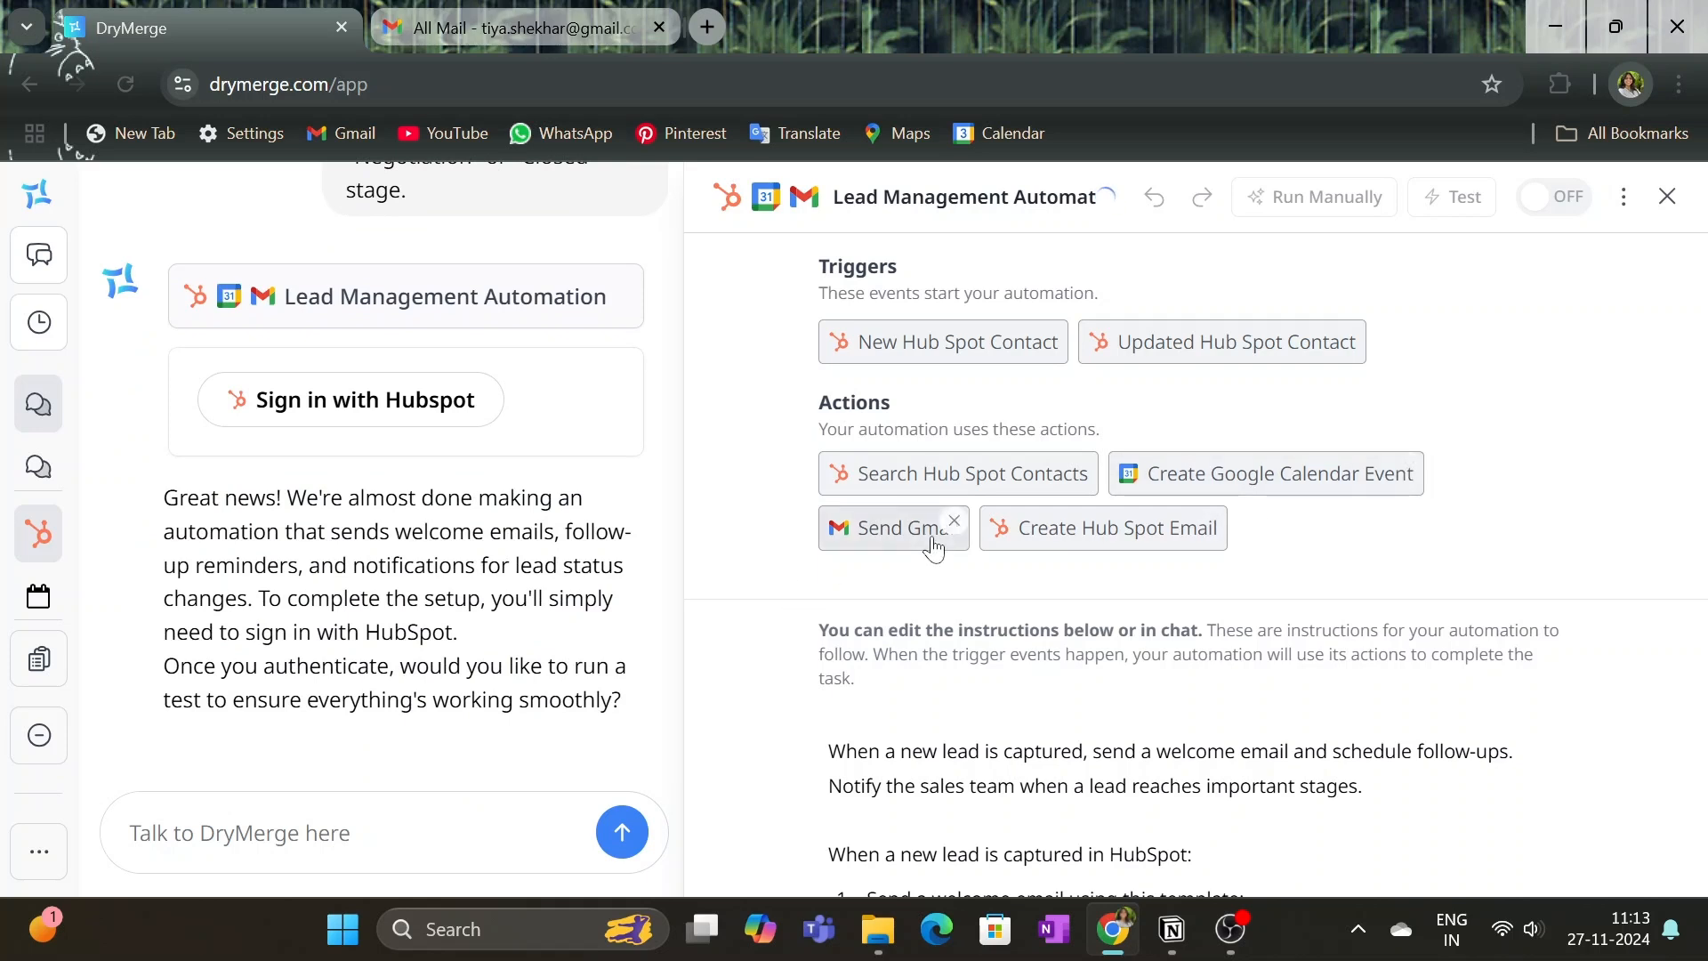
{"action": "mouse_move", "coordinate": [1138, 545]}
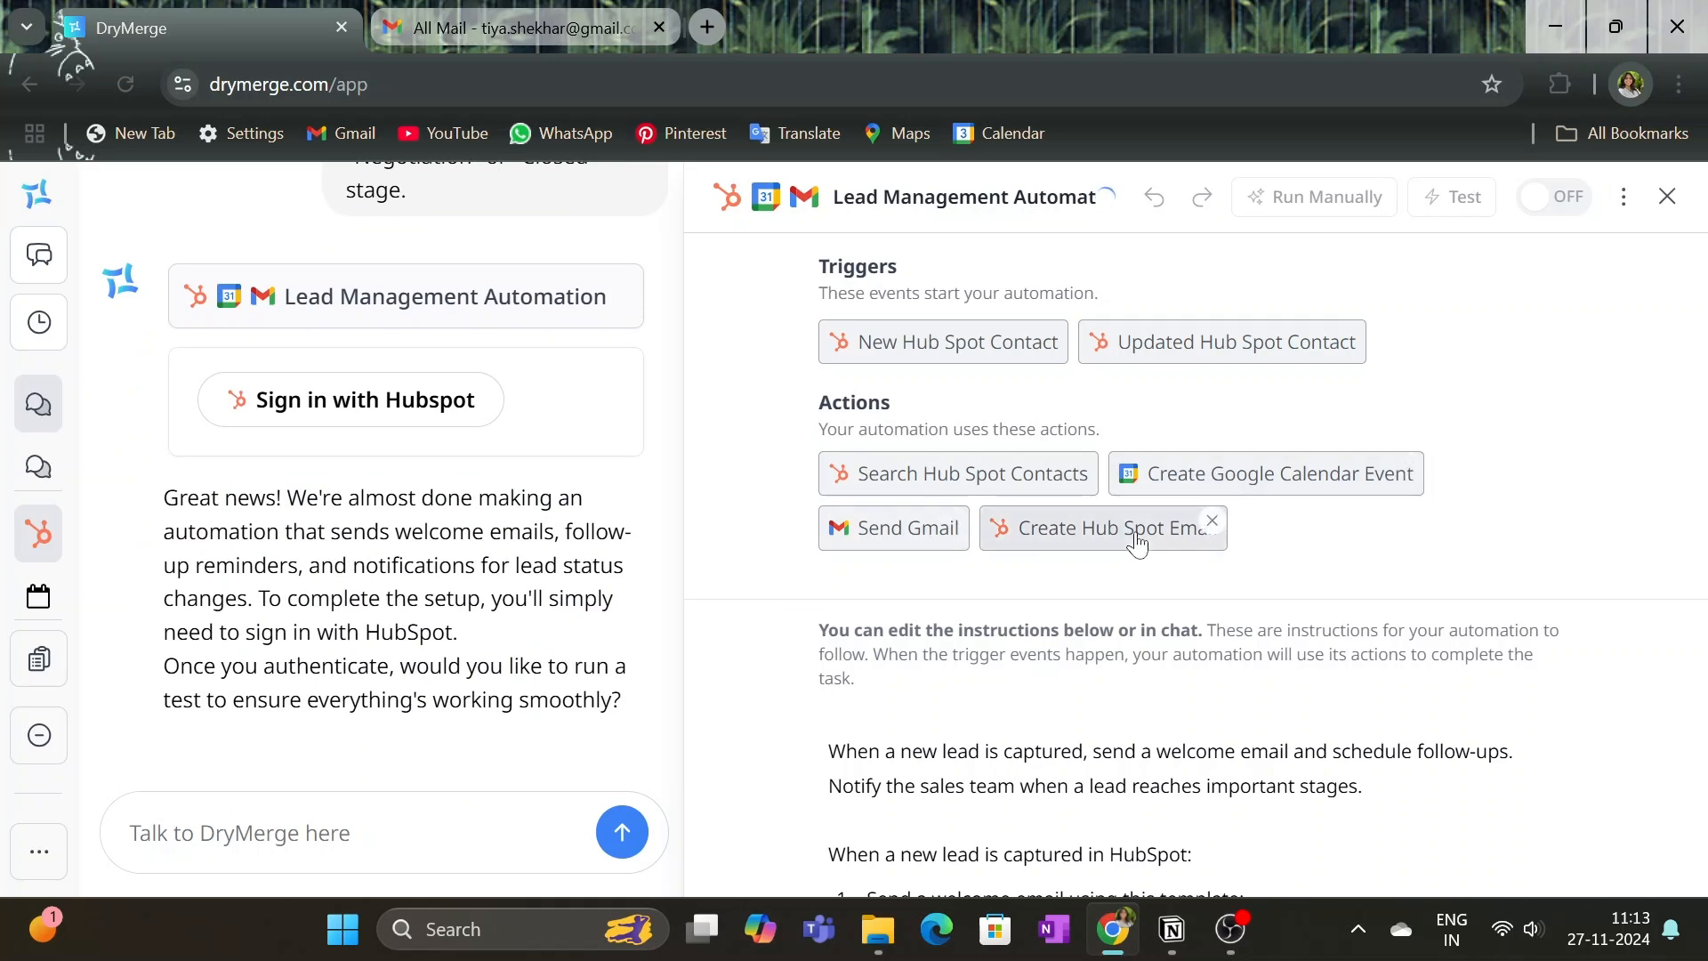
{"action": "scroll", "coordinate": [1145, 690], "scroll_direction": "down", "scroll_amount": 1}
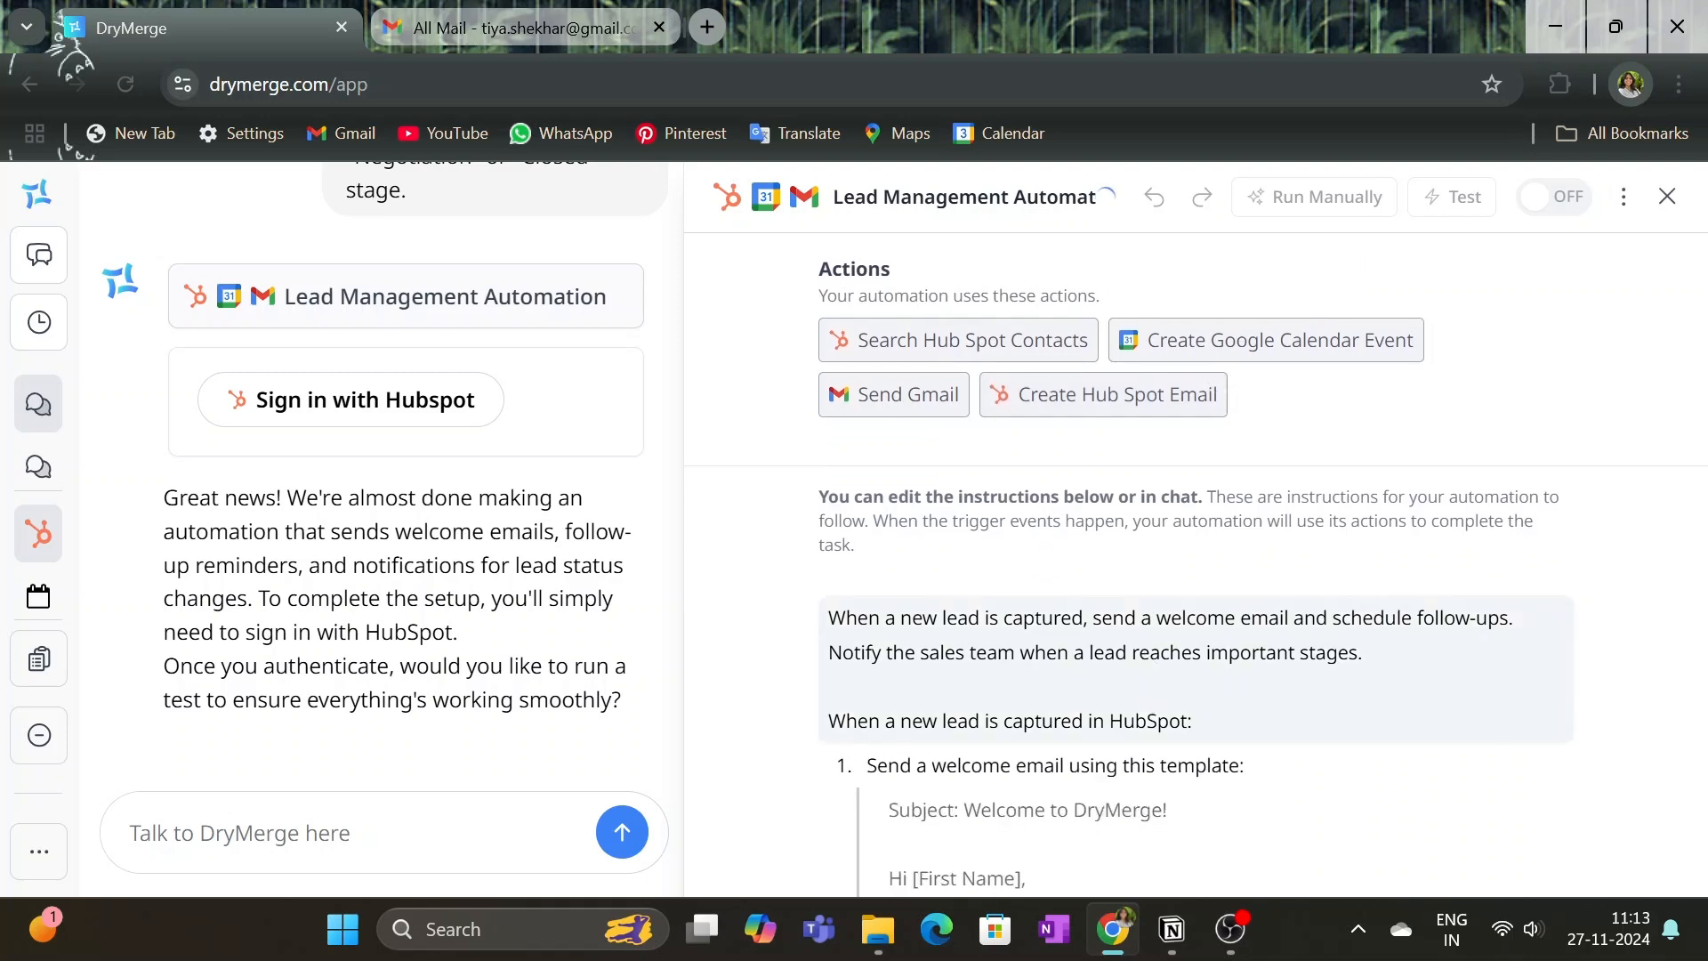
{"action": "scroll", "coordinate": [1262, 567], "scroll_direction": "down", "scroll_amount": 1}
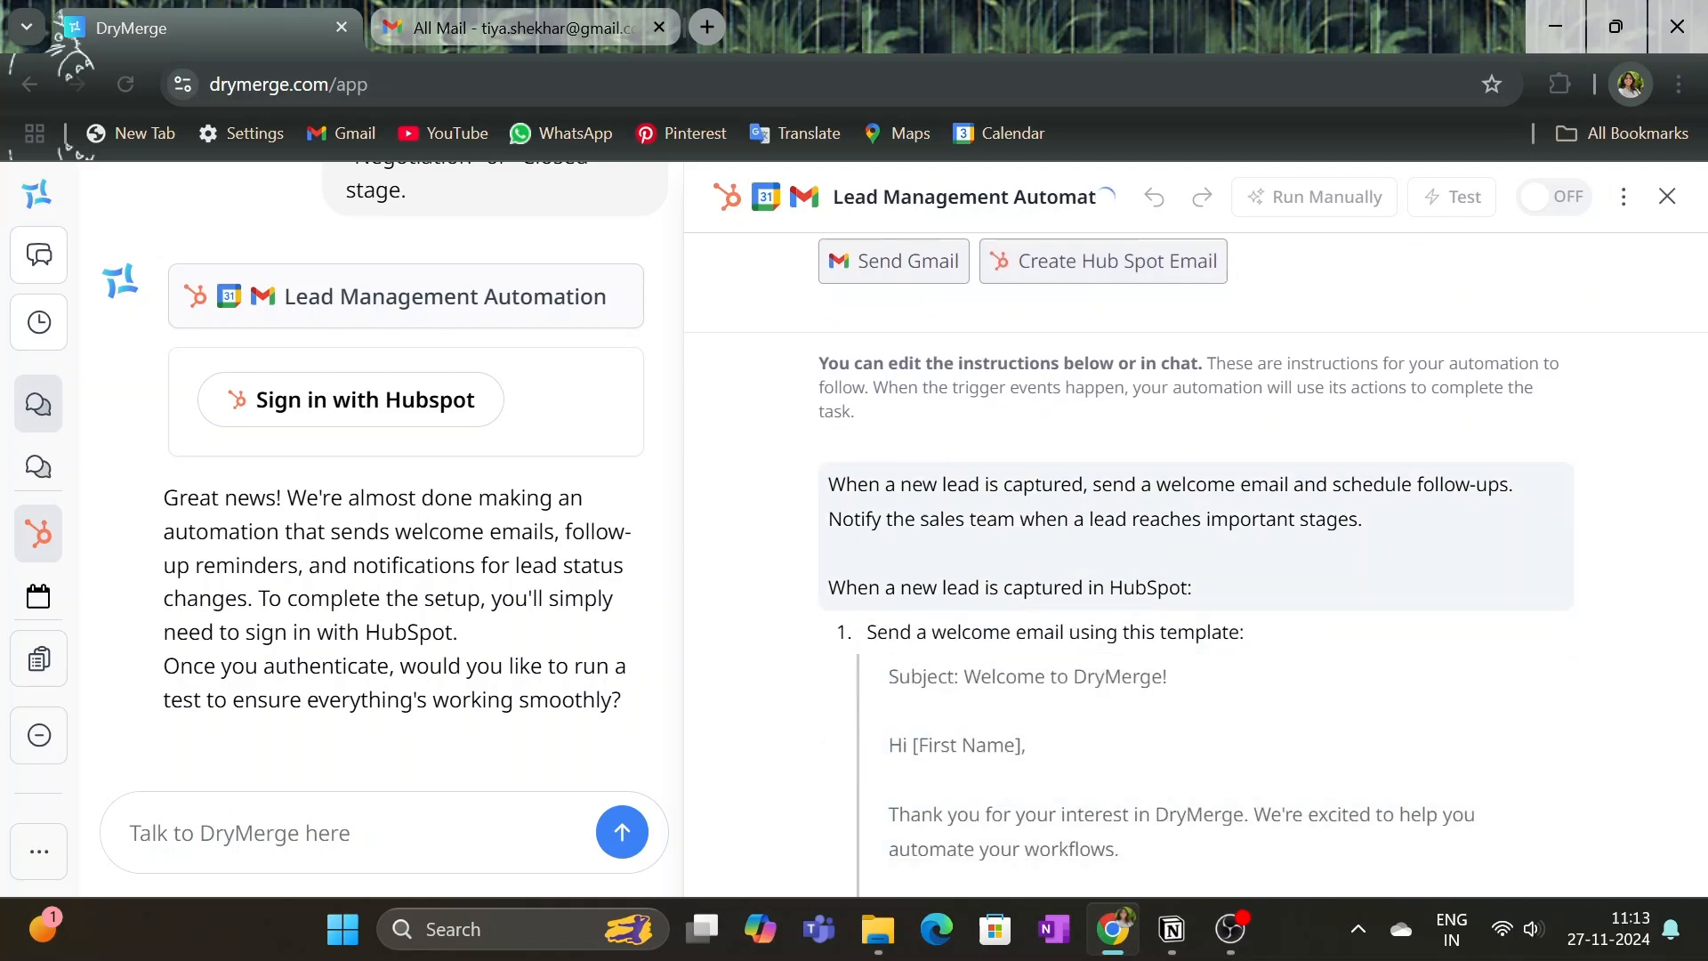
{"action": "left_click_drag", "start_coordinate": [1110, 587], "coordinate": [1187, 587]}
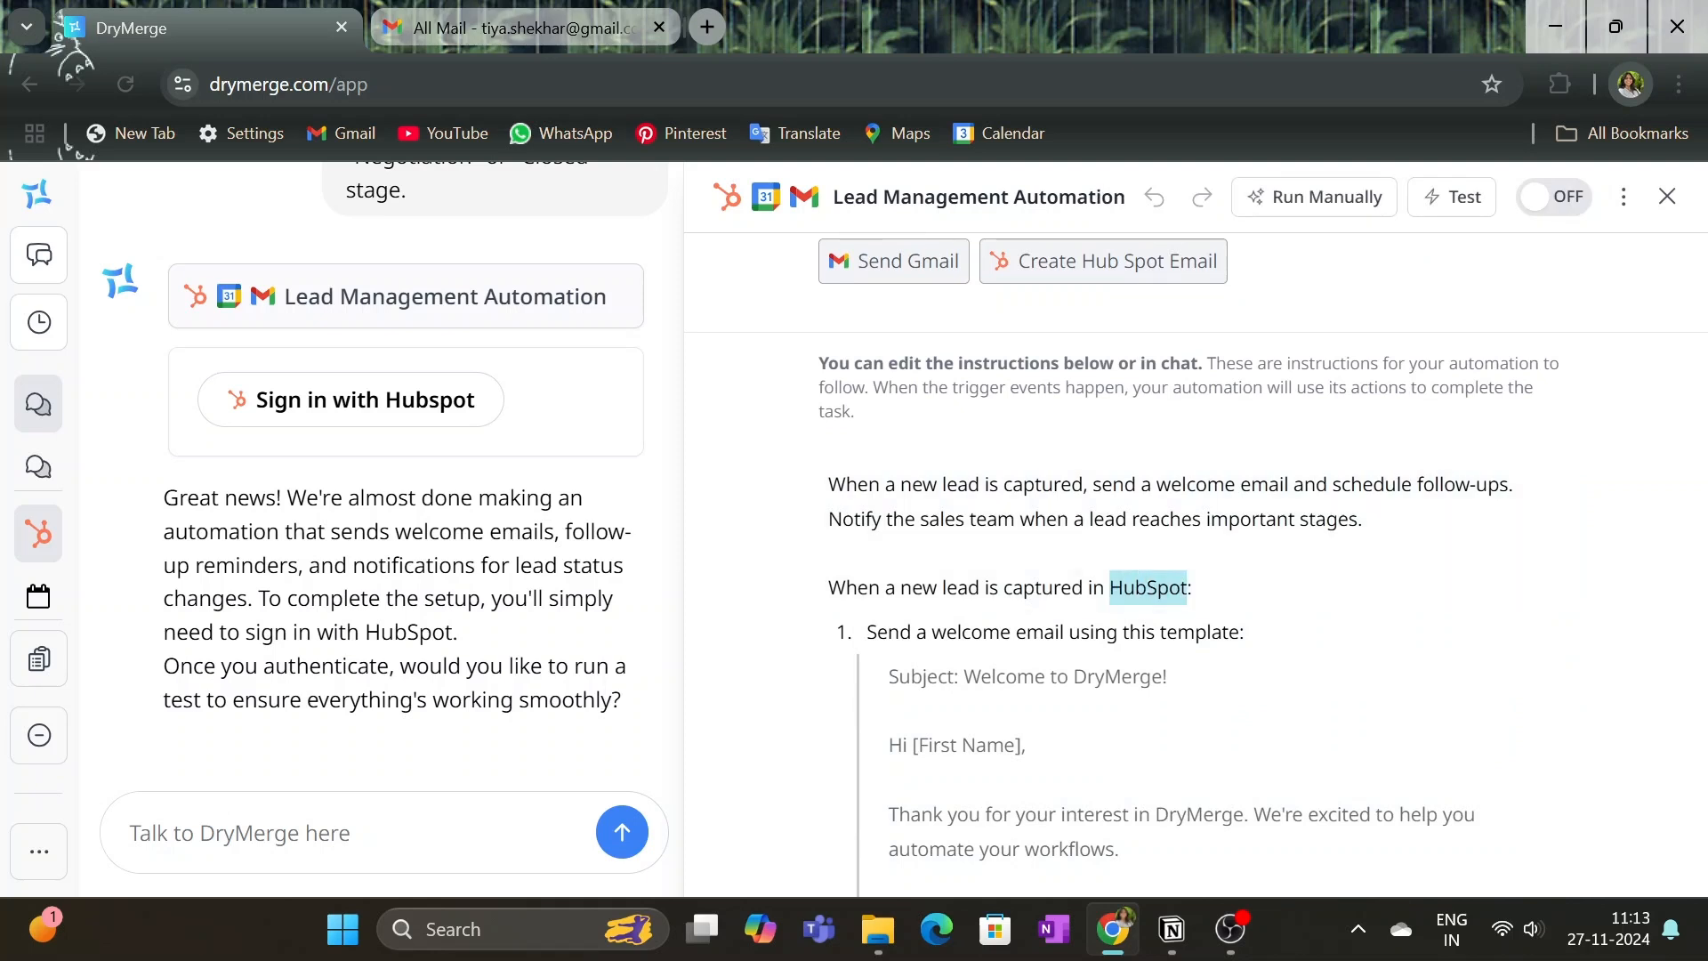
Step: Tell DryMerge "I dont use hubspot" in the Lead Management chat
{"action": "left_click", "coordinate": [240, 833]}
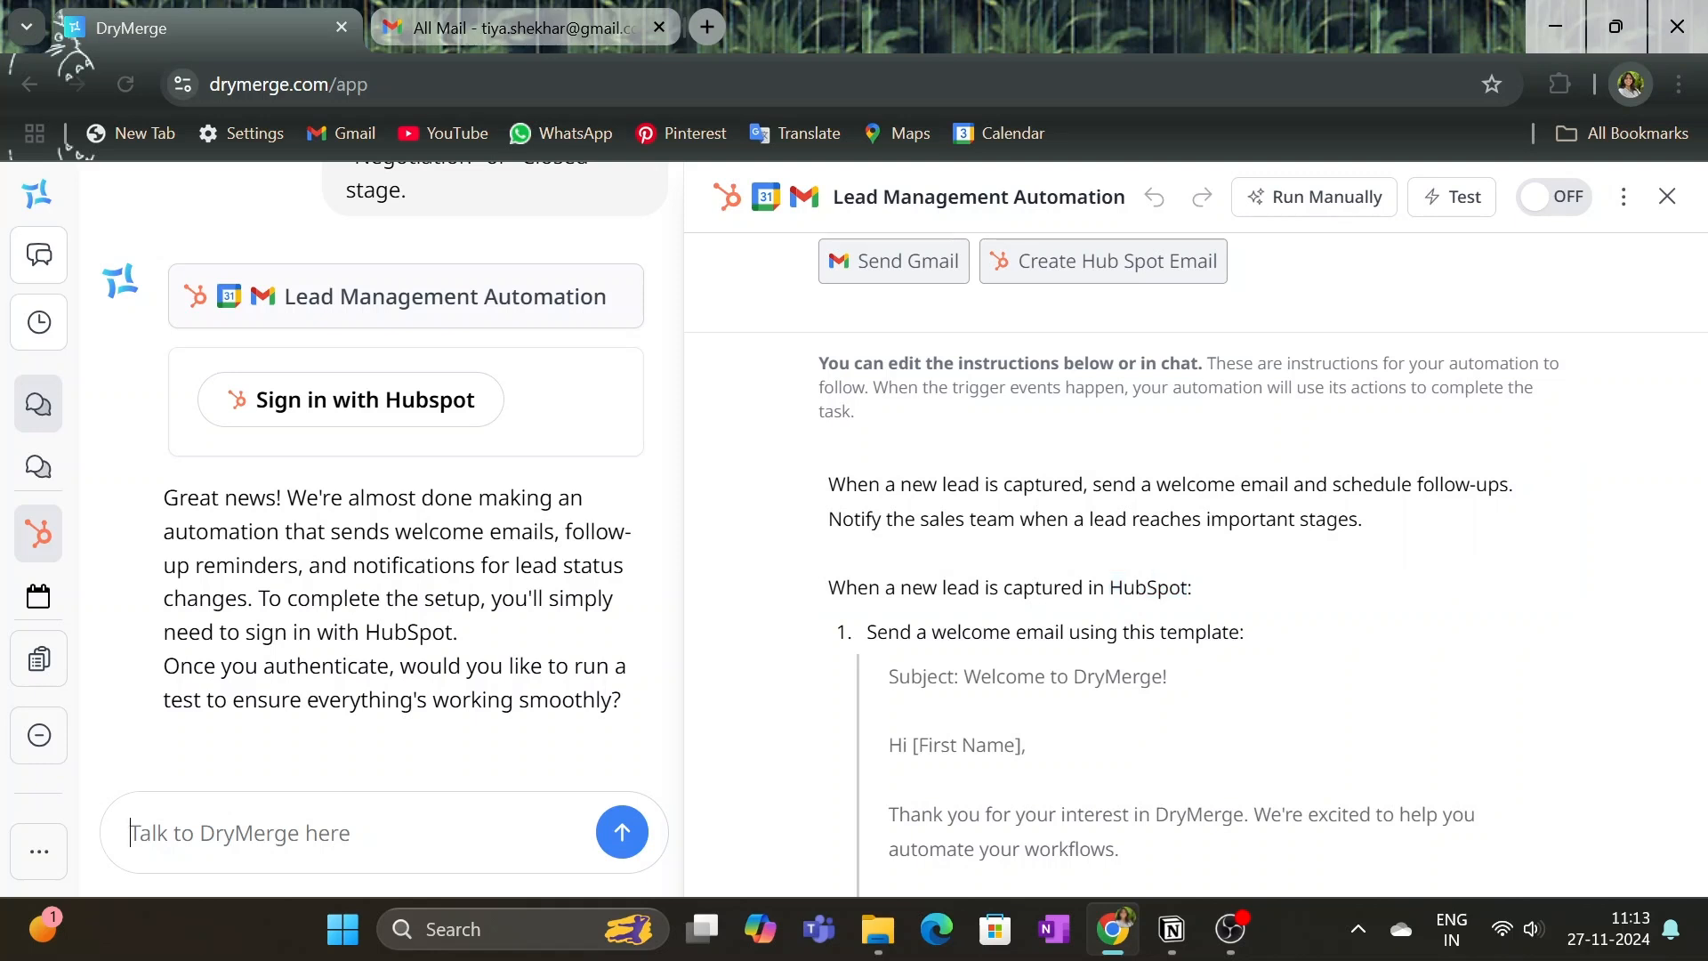
{"action": "type", "text": "I do"}
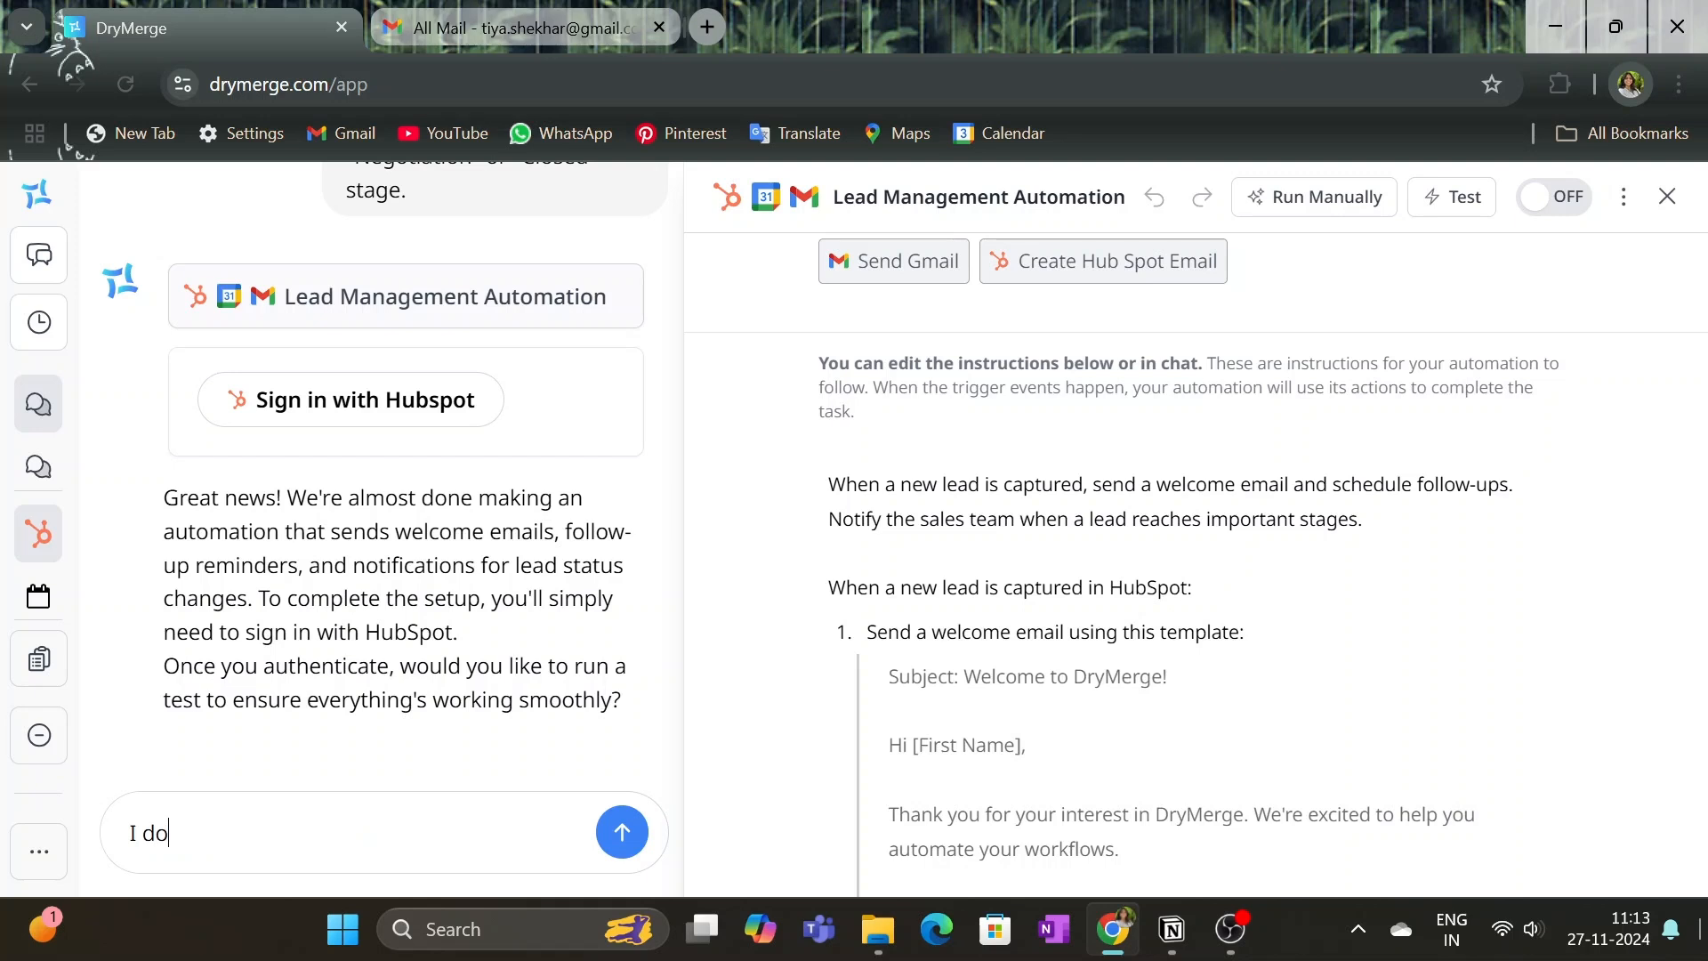
{"action": "type", "text": "nt use"}
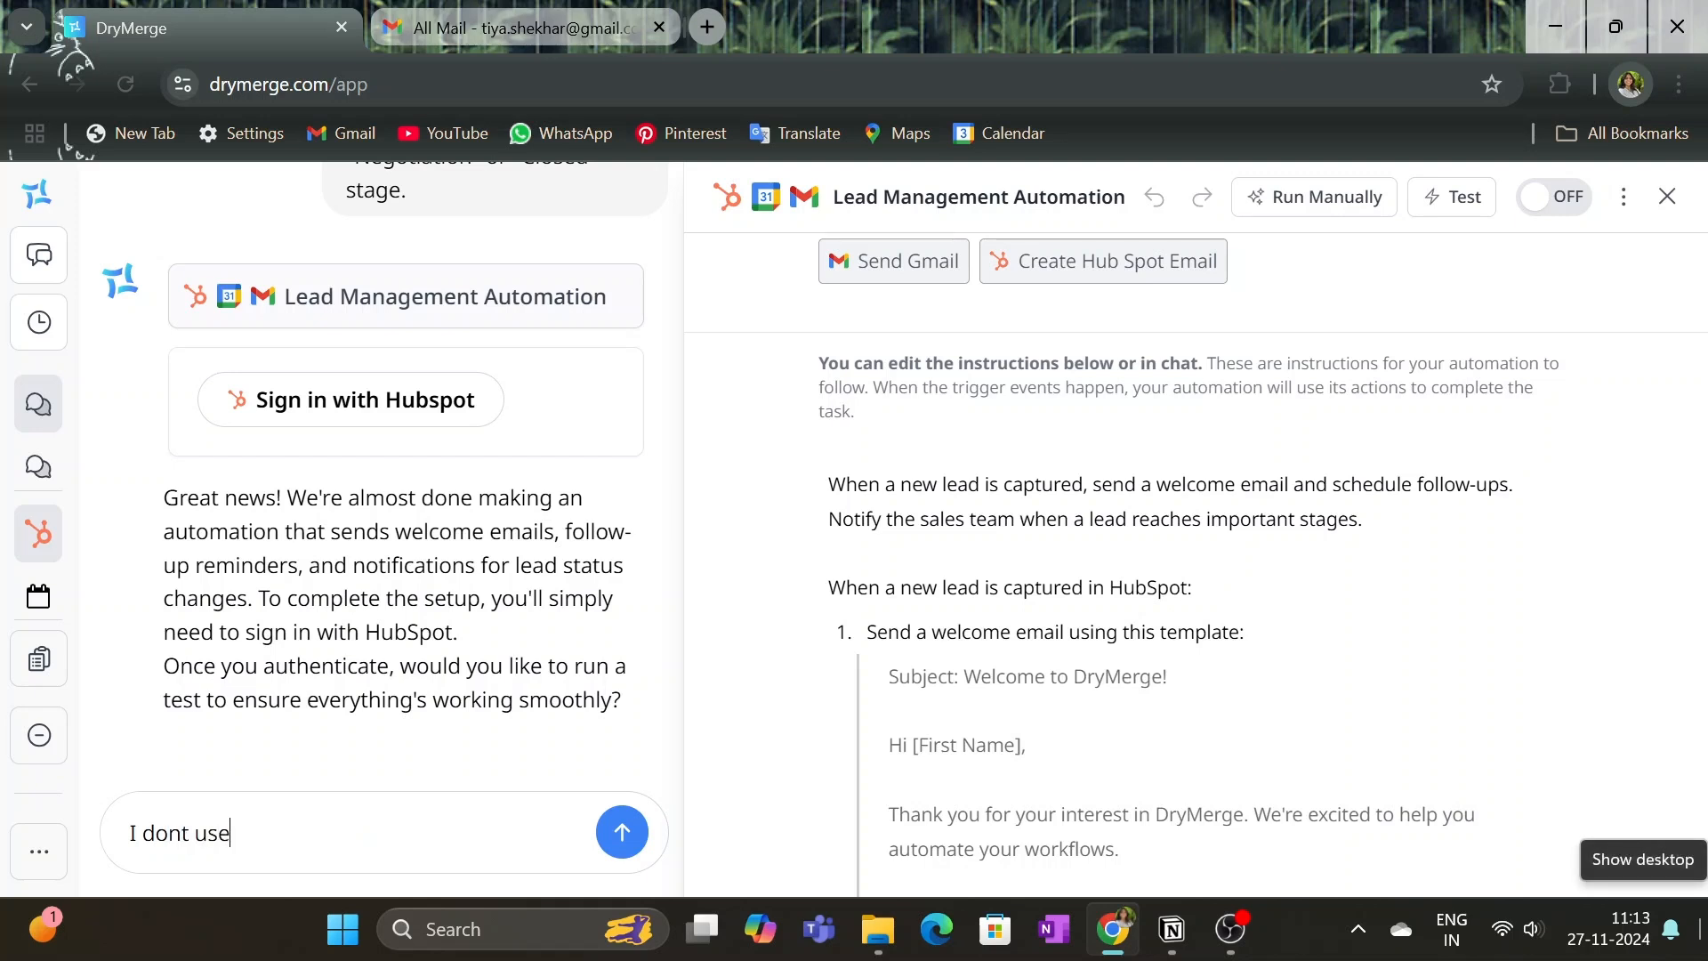
{"action": "type", "text": " hubspo"}
{"action": "type", "text": "t"}
{"action": "key", "text": "Return"}
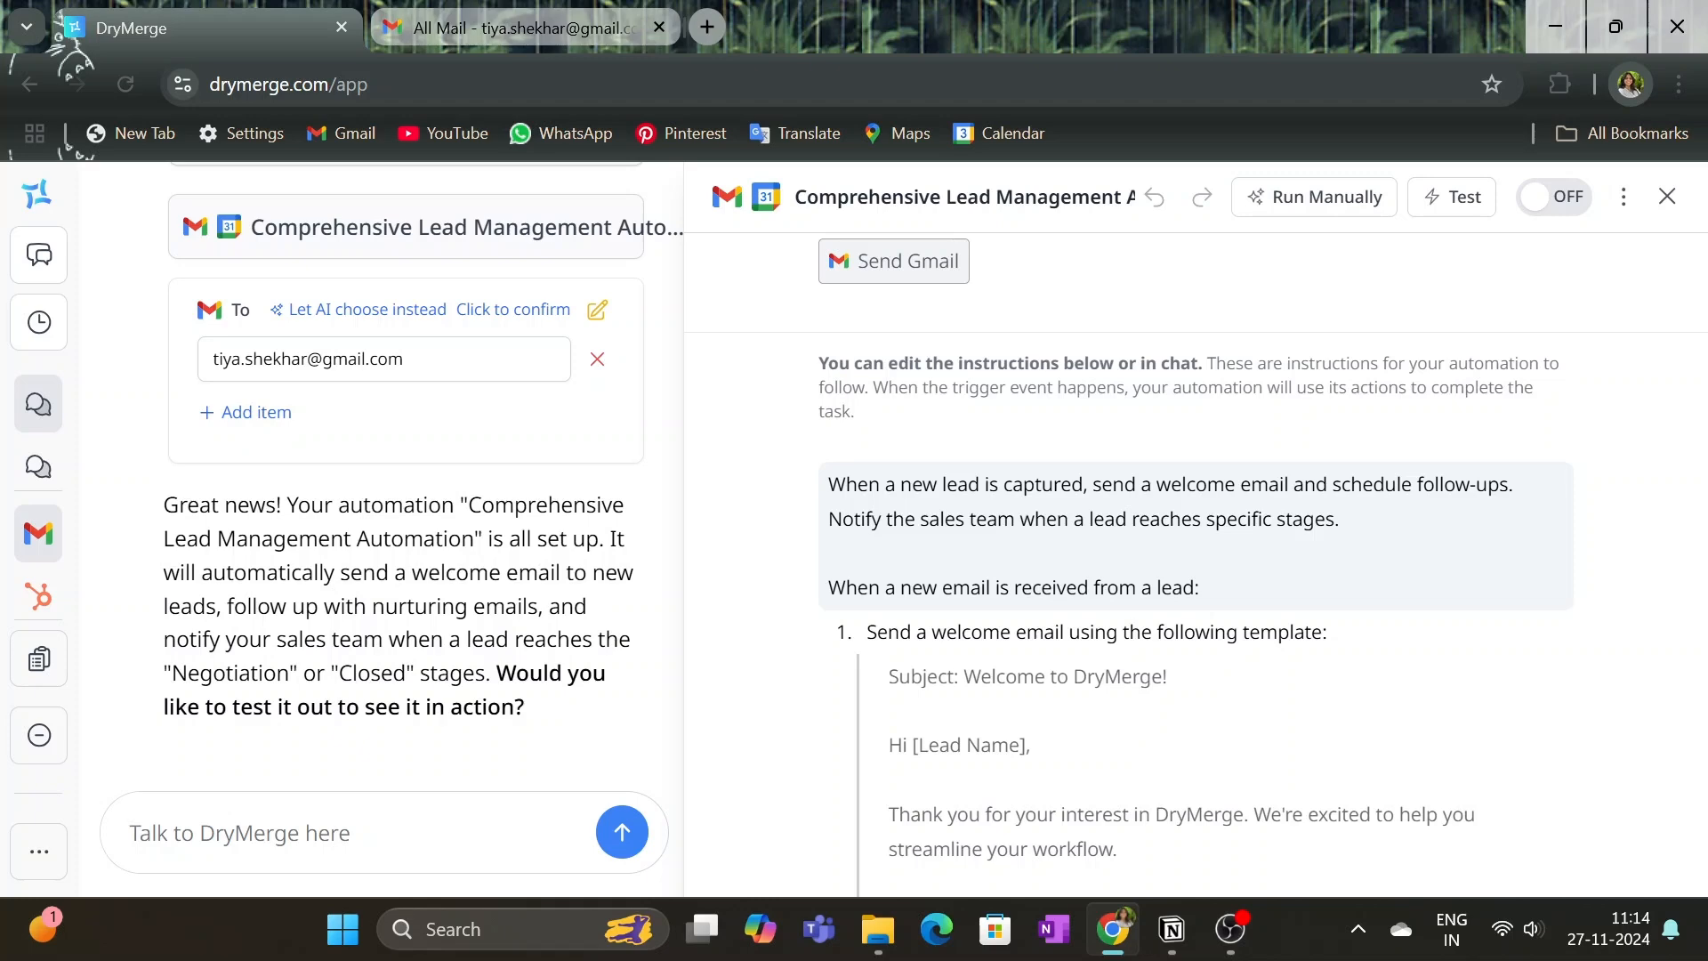
Step: Review the Comprehensive Lead Management Automation's instructions, from the welcome e-mail and 3-day follow-up reminder through the sales team notification
{"action": "scroll", "coordinate": [1196, 570], "scroll_direction": "down", "scroll_amount": 3}
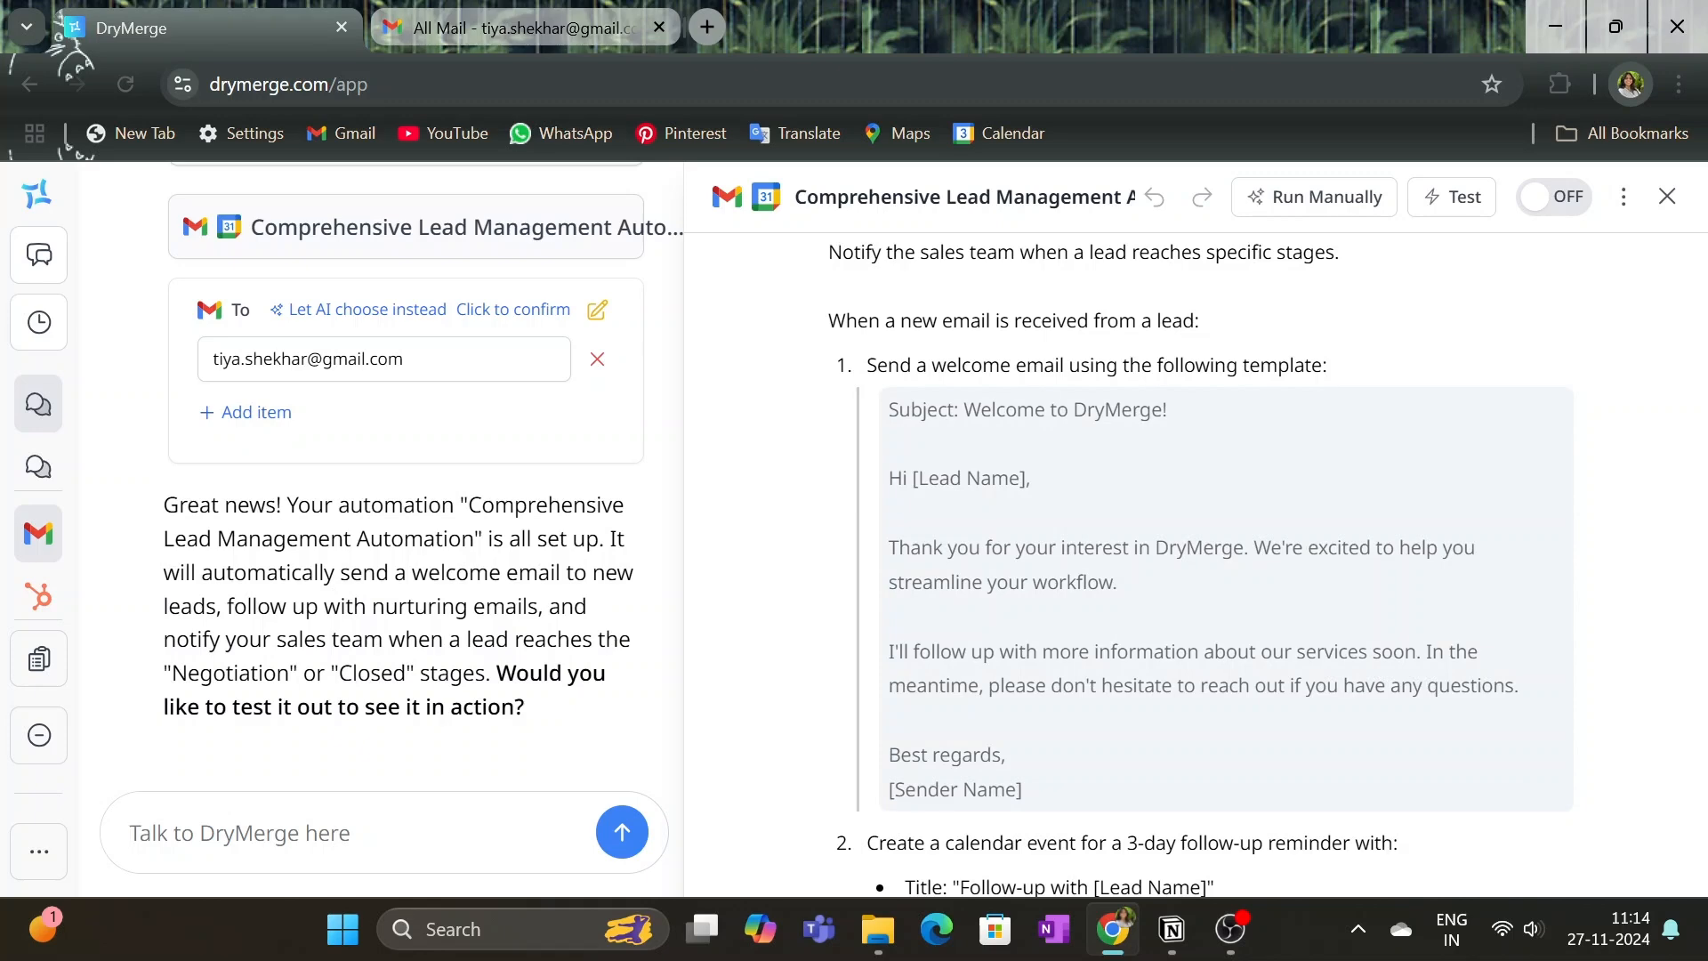
{"action": "scroll", "coordinate": [1210, 445], "scroll_direction": "down", "scroll_amount": 4}
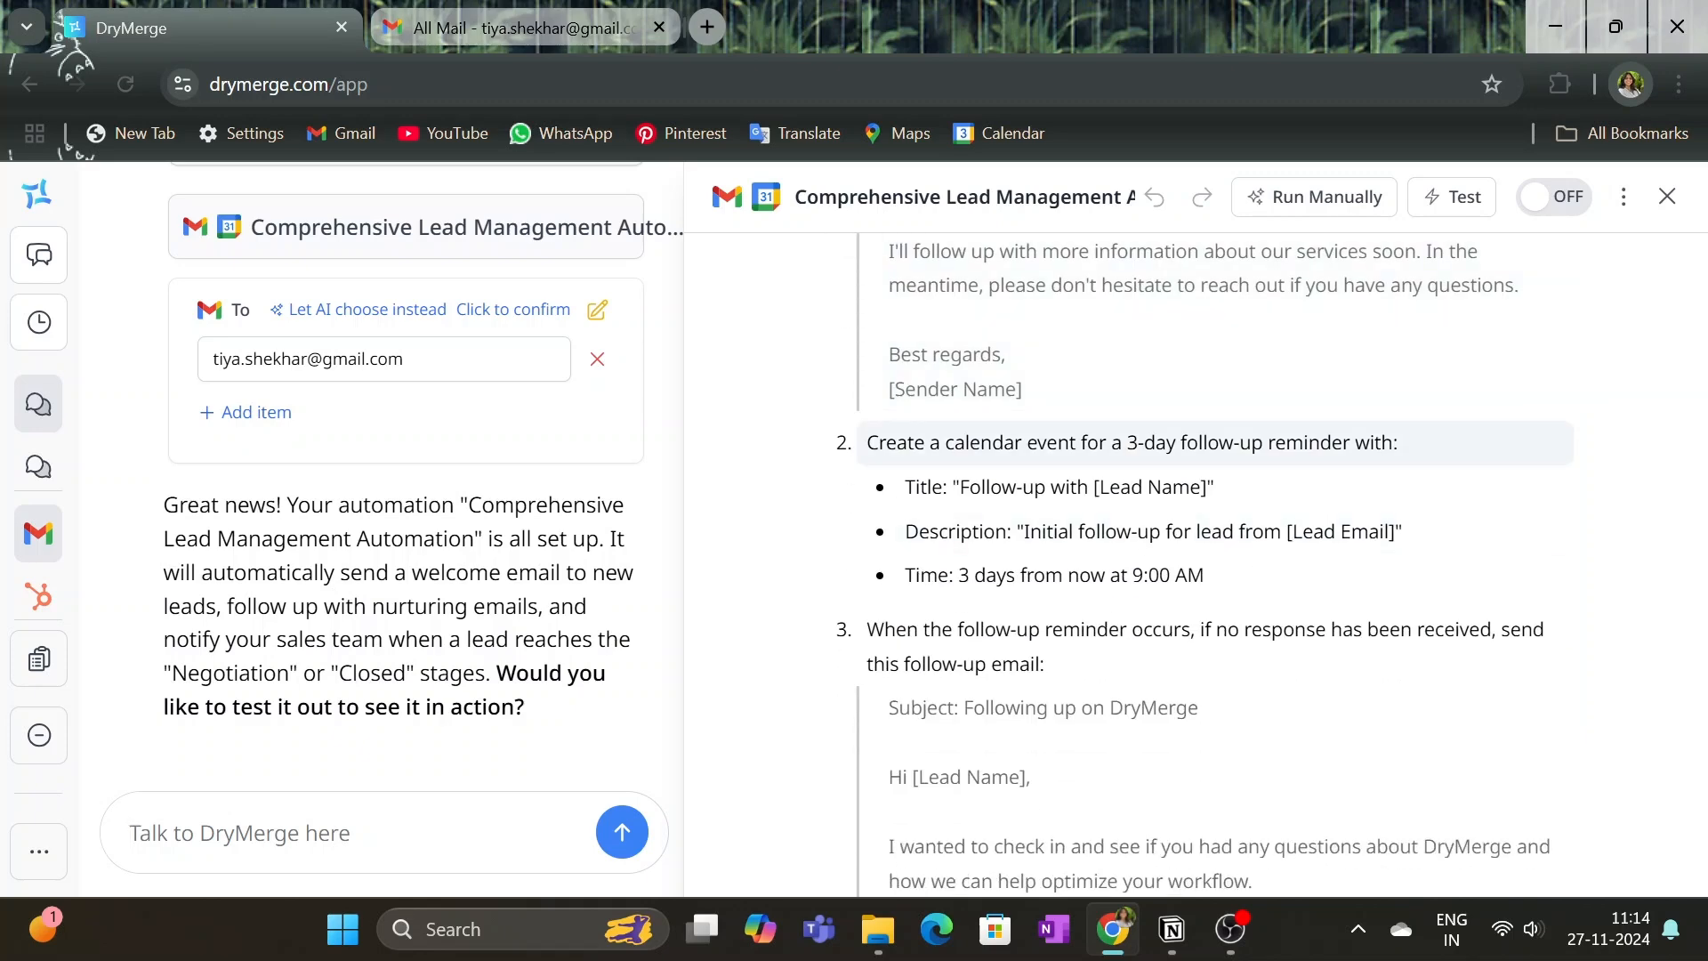
{"action": "scroll", "coordinate": [1210, 445], "scroll_direction": "down", "scroll_amount": 3}
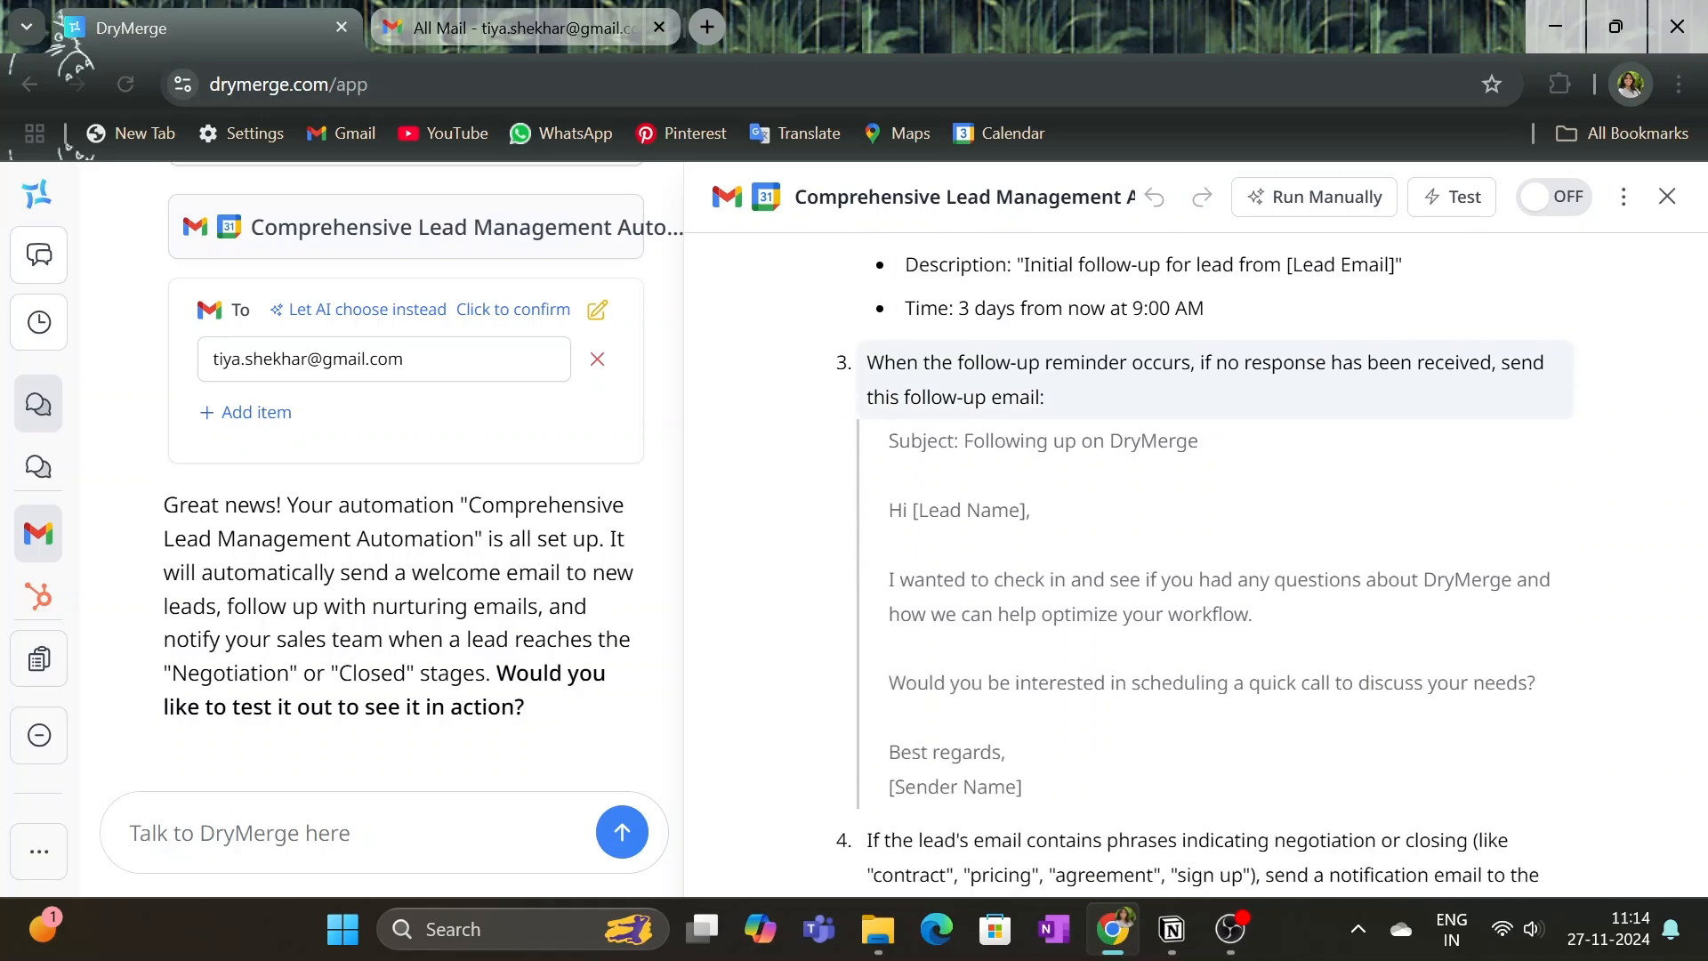
{"action": "scroll", "coordinate": [1210, 472], "scroll_direction": "down", "scroll_amount": 4}
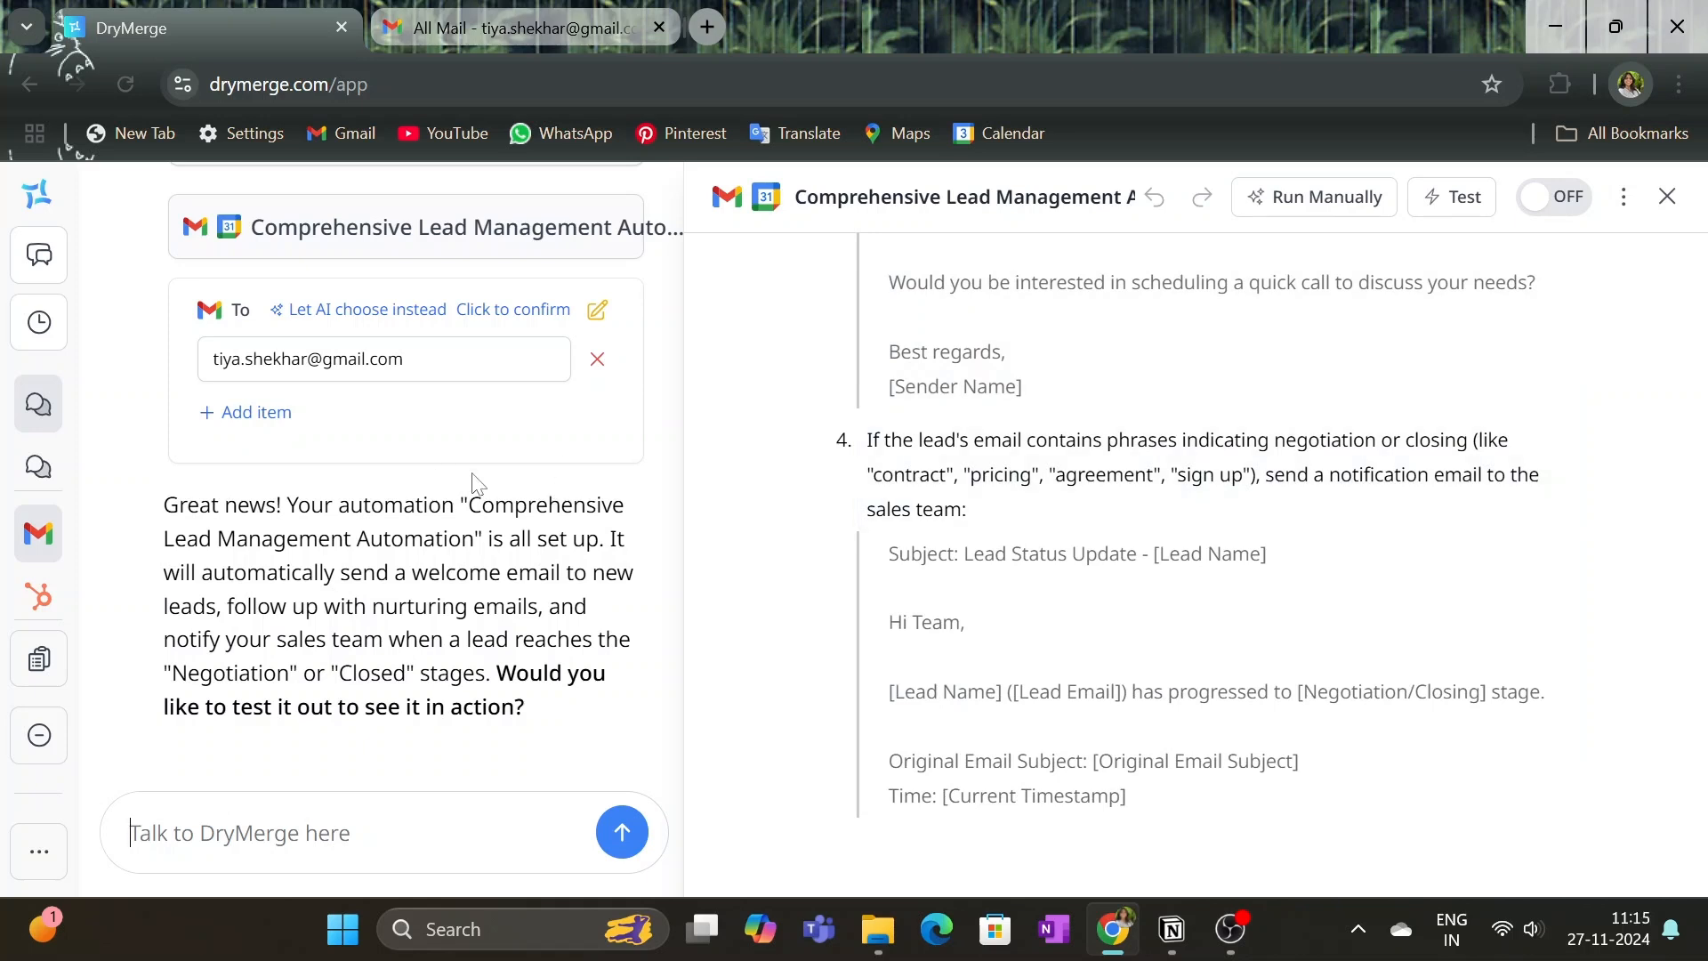
Step: Confirm the Gmail recipient of the Comprehensive Lead Management Automation and start its test
{"action": "scroll", "coordinate": [485, 476], "scroll_direction": "up", "scroll_amount": 2}
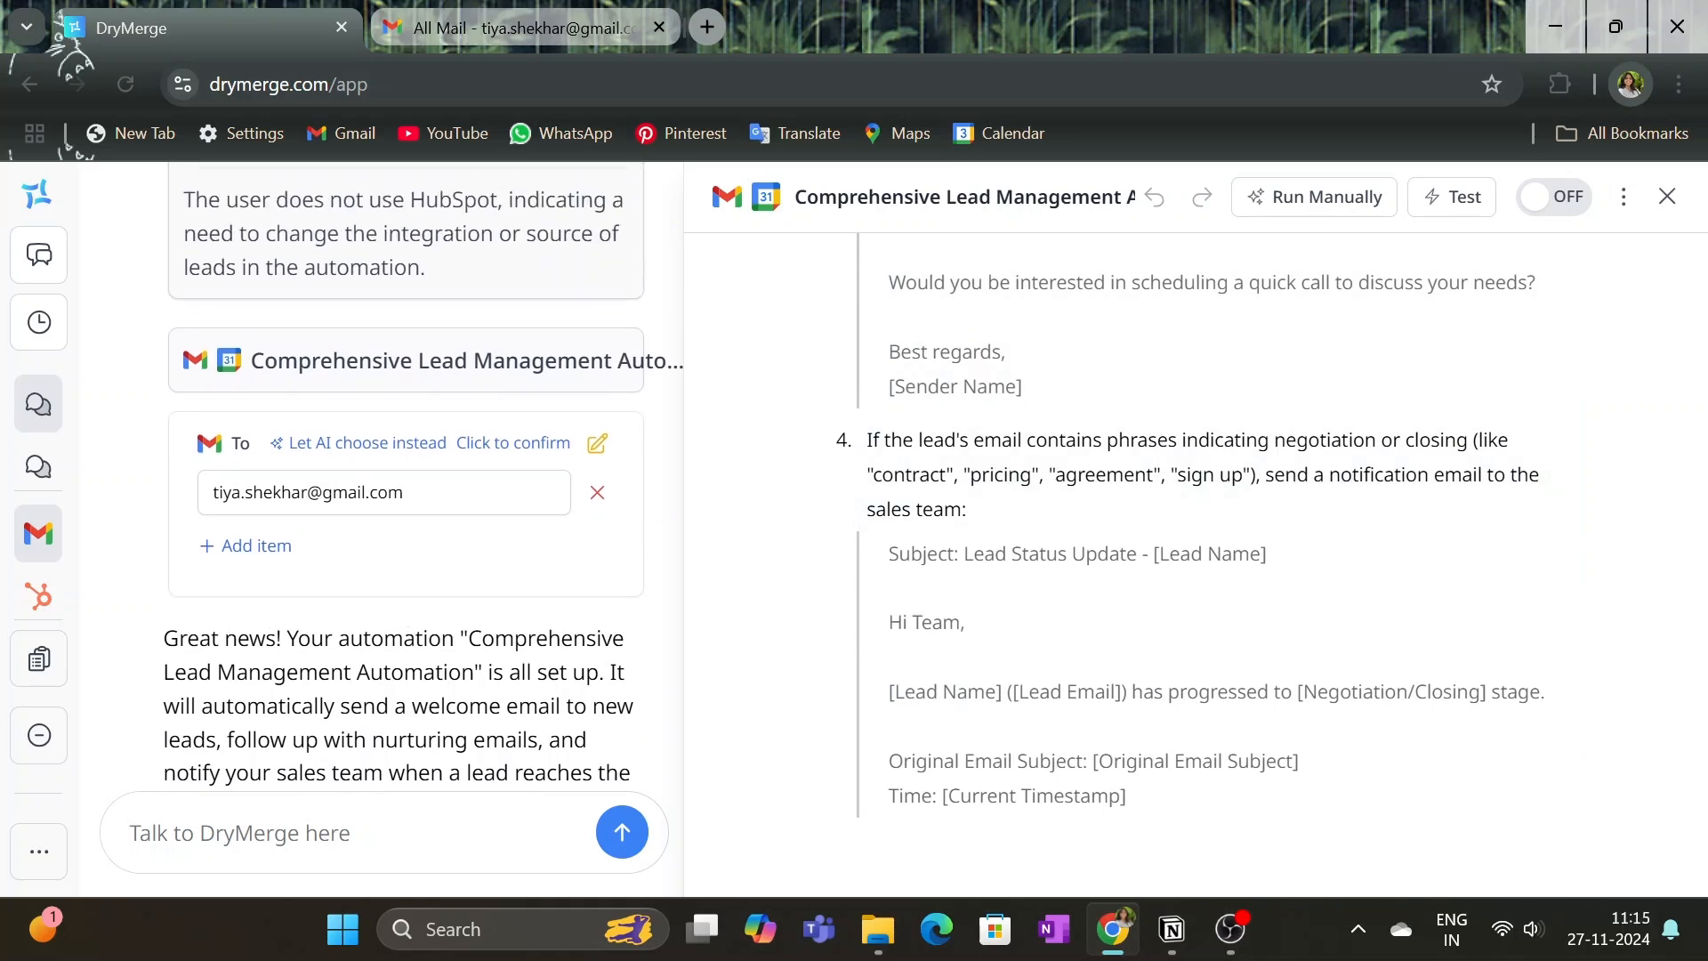
{"action": "left_click", "coordinate": [529, 445]}
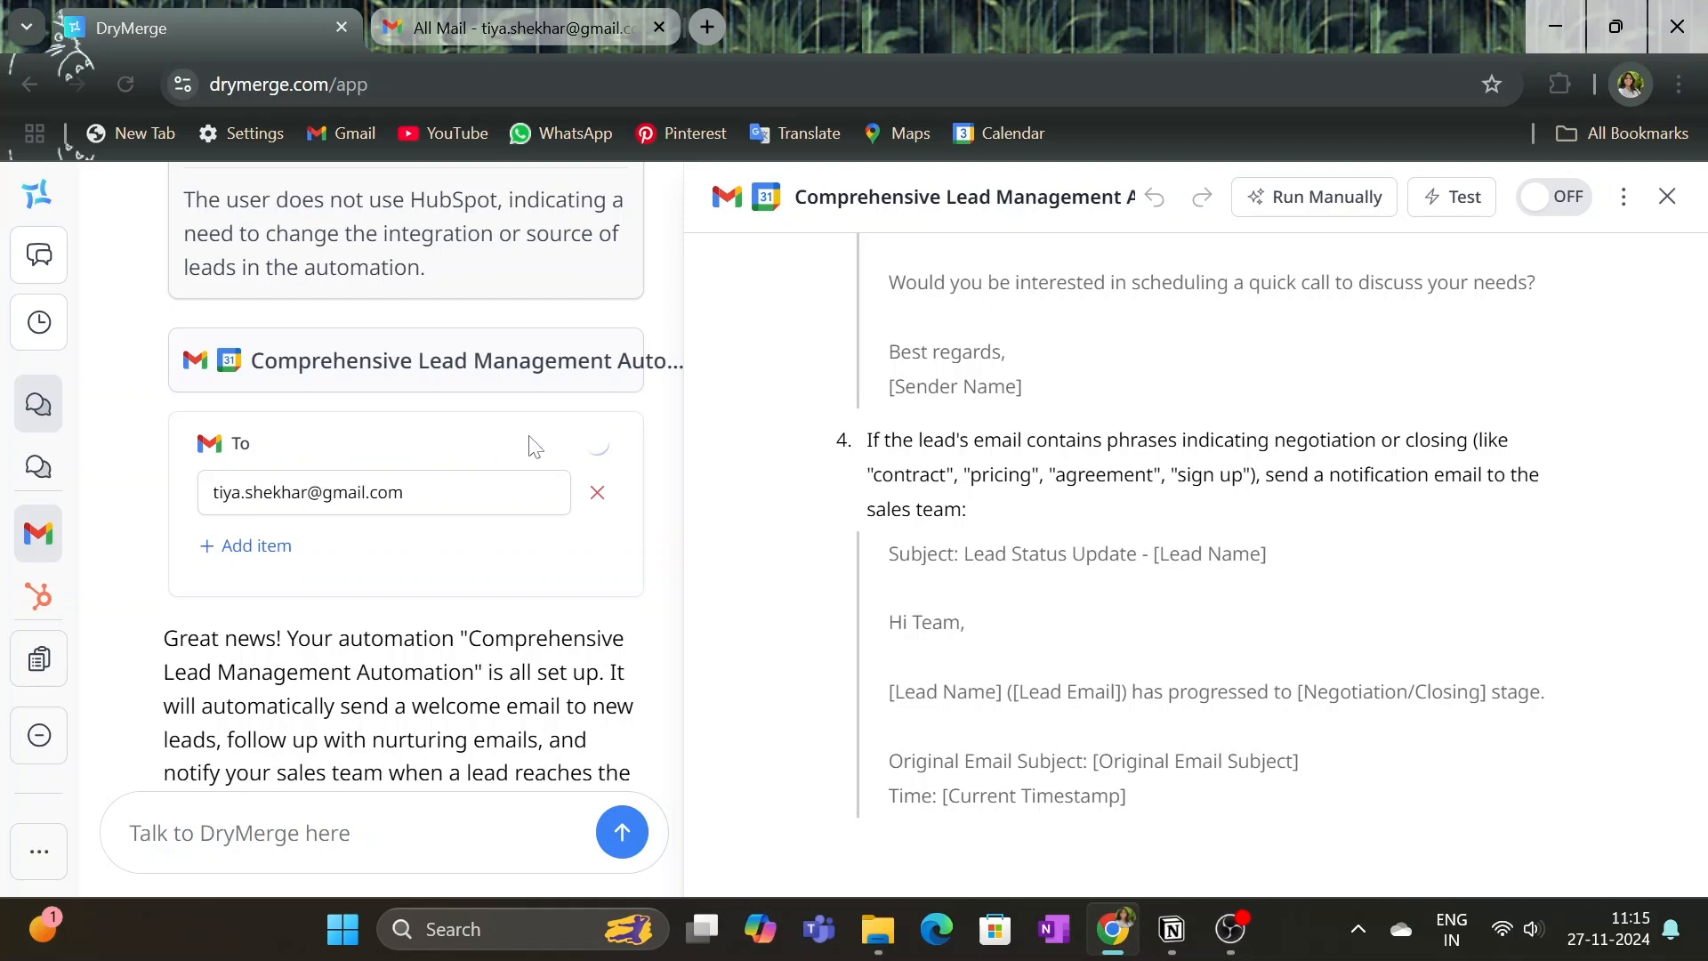
{"action": "scroll", "coordinate": [534, 447], "scroll_direction": "down", "scroll_amount": 2}
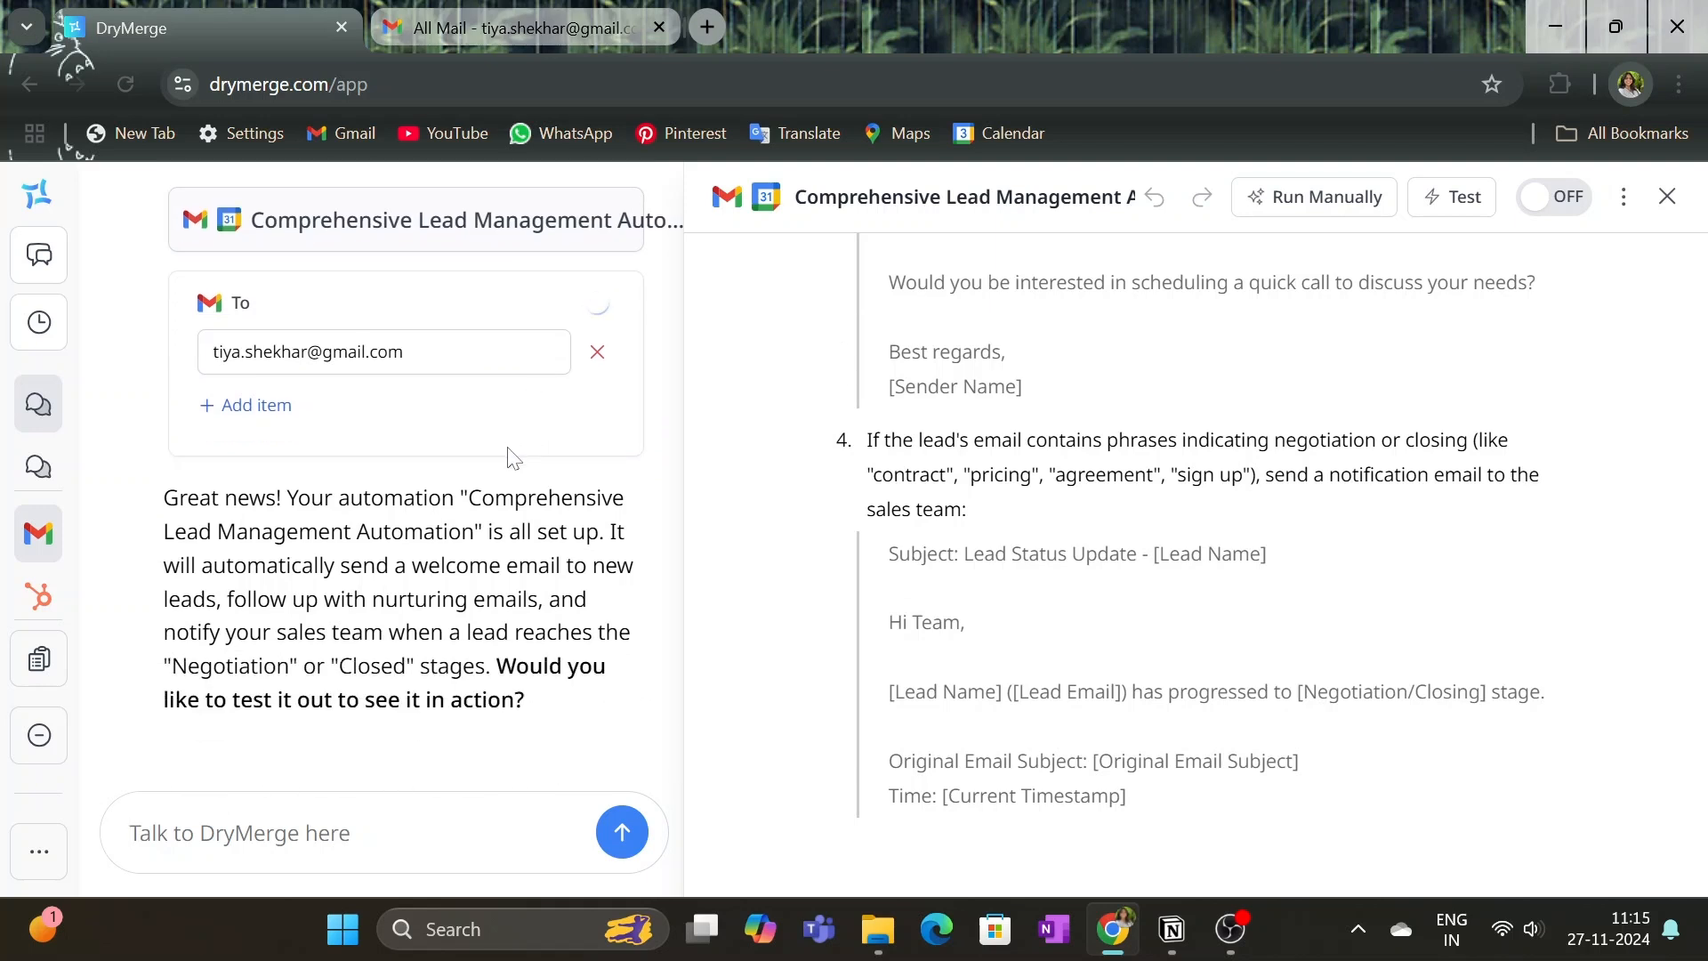
{"action": "left_click", "coordinate": [364, 428]}
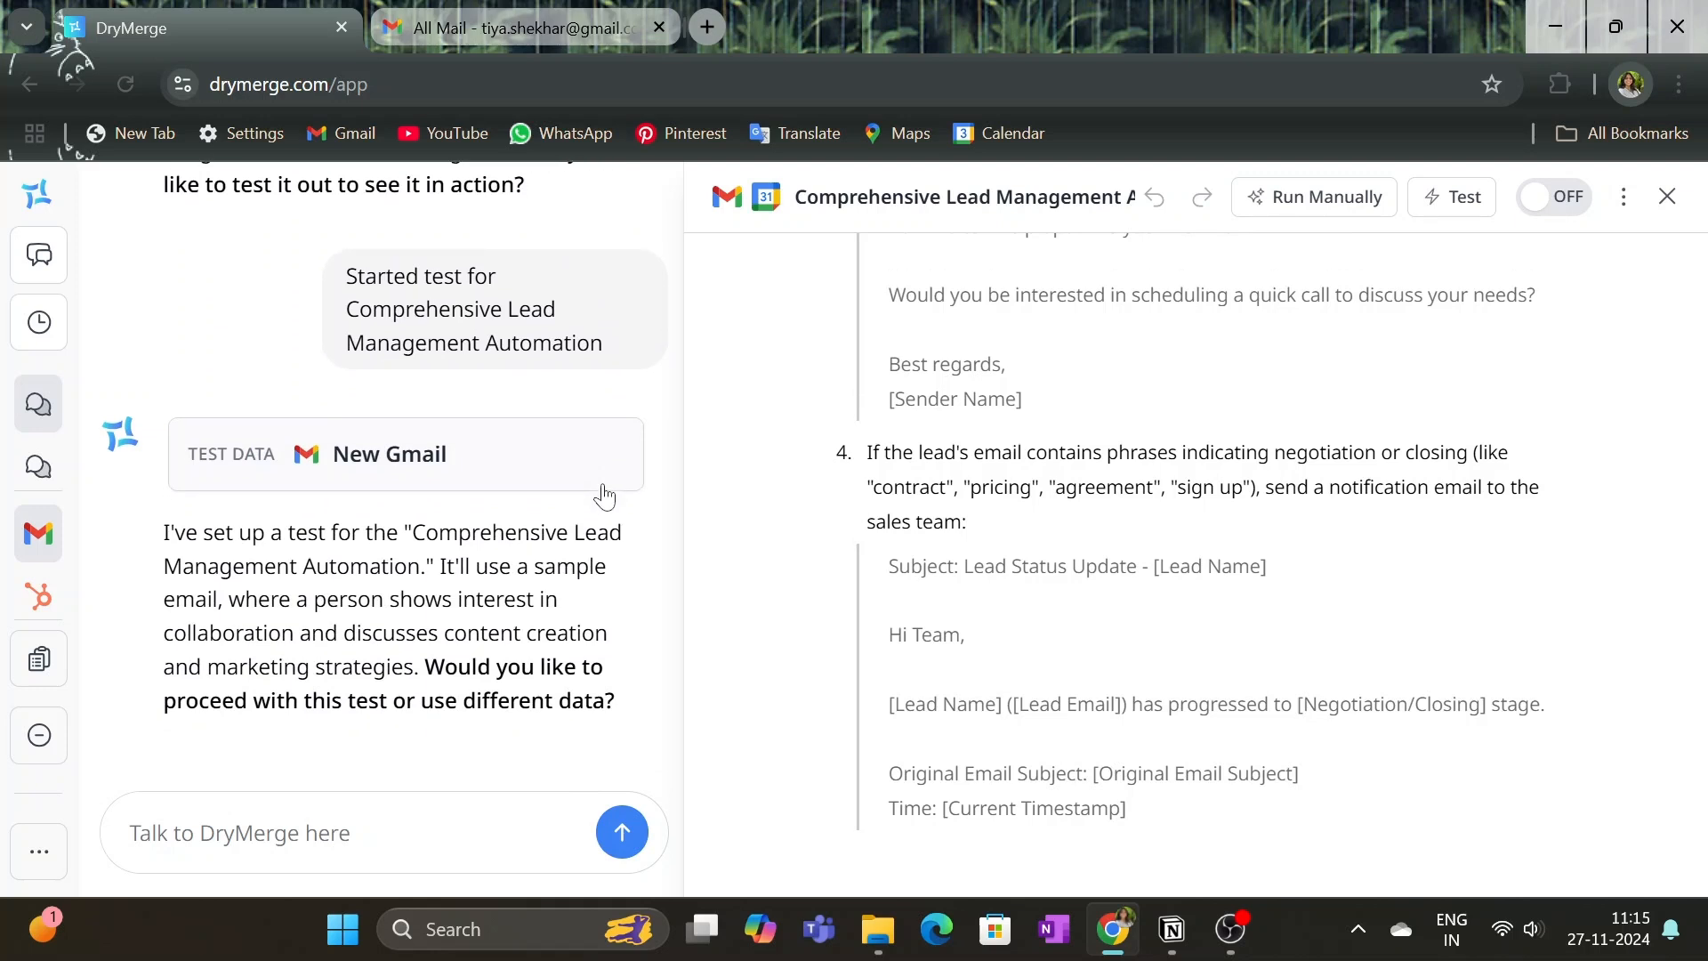
Step: Answer "Yes" in the DryMerge chat to proceed with the sample e-mail test of the Comprehensive Lead Management Automation
{"action": "left_click", "coordinate": [431, 832]}
{"action": "type", "text": "Y"}
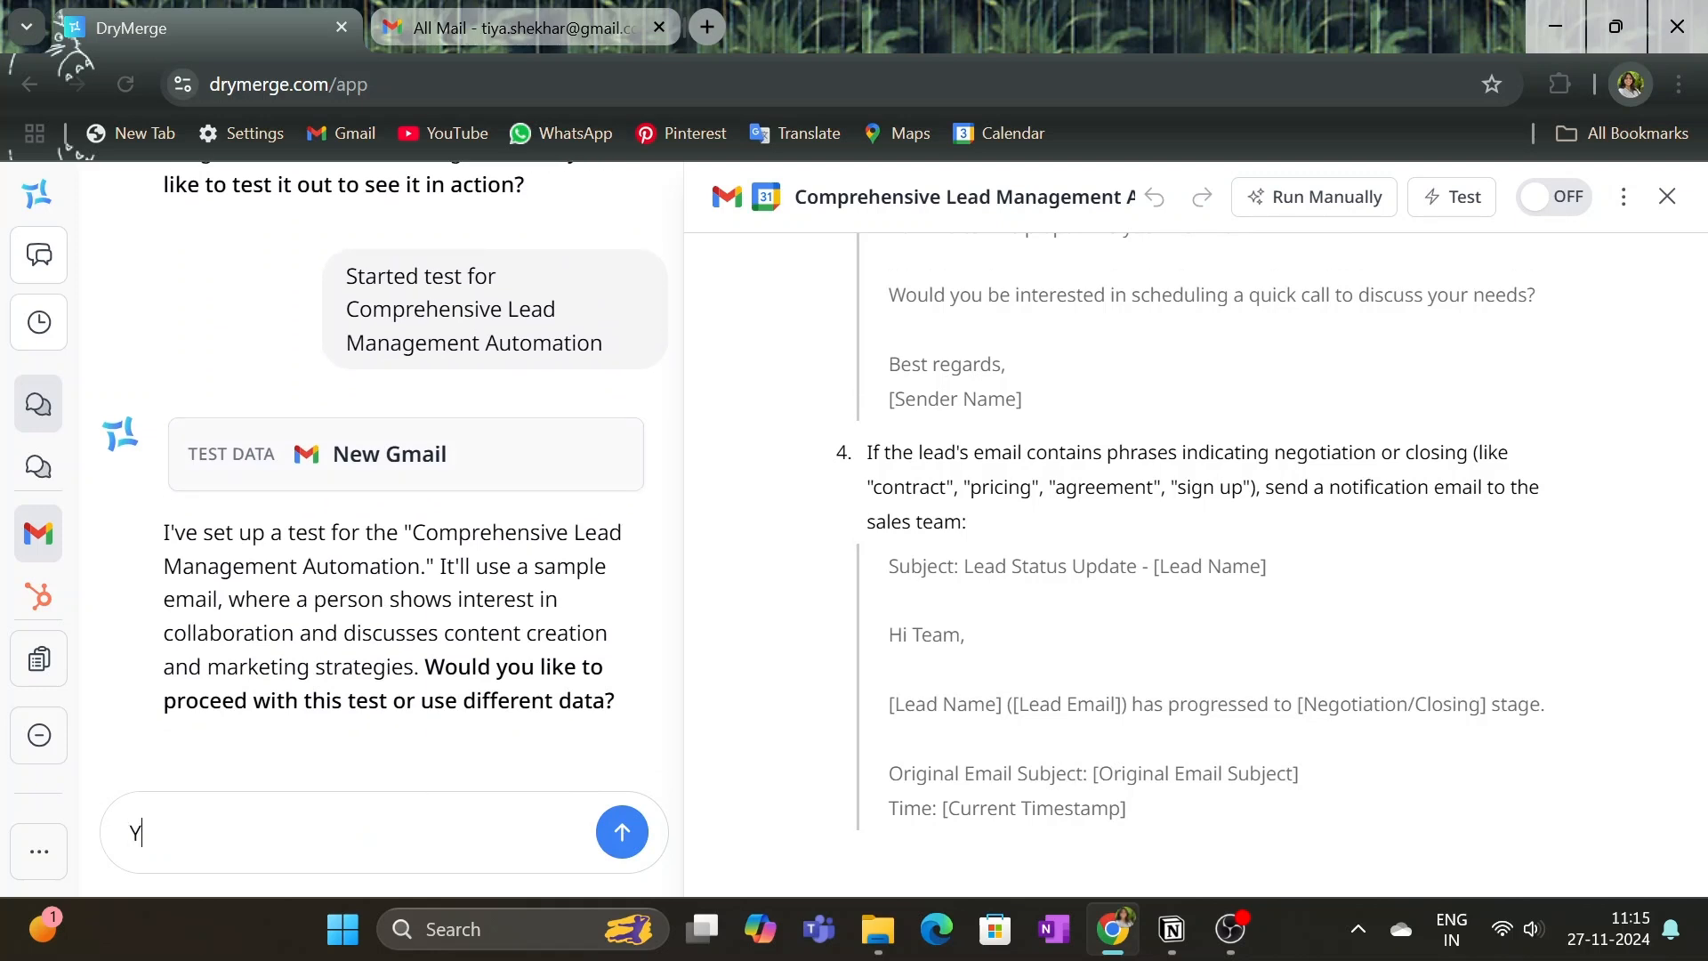
{"action": "type", "text": "es"}
{"action": "key", "text": "Return"}
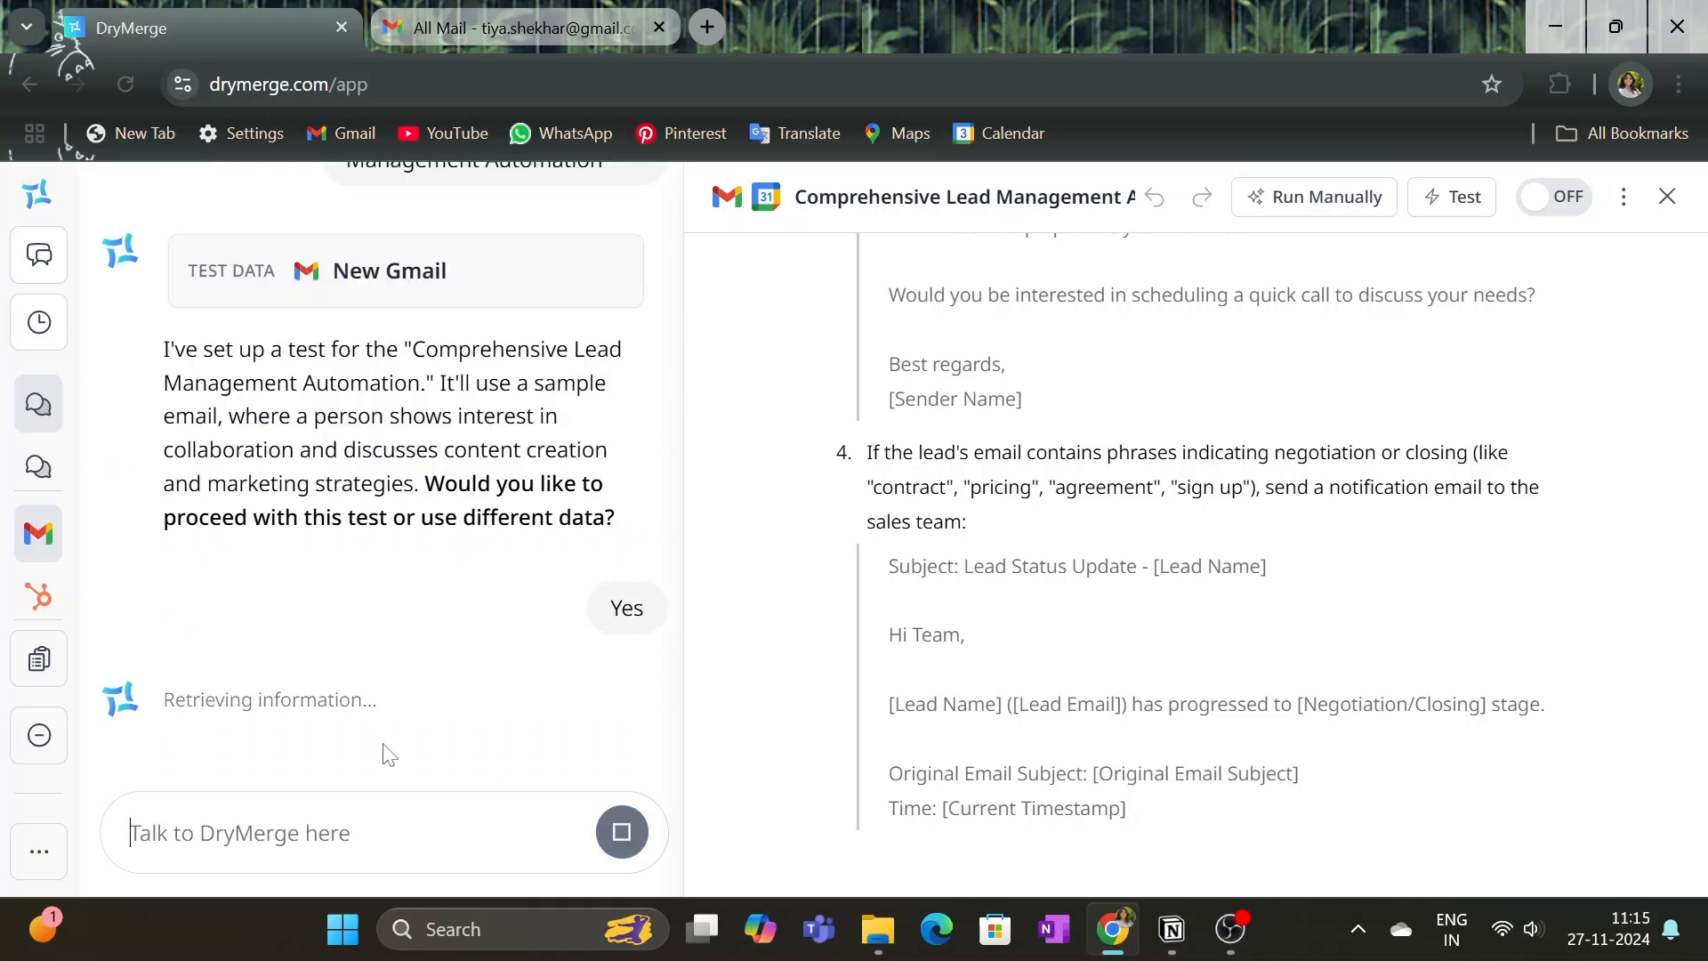
Step: Switch to Notion and copy the "Testimonials and Case Studies" automation text under Social Proof on the Possible Automations page
{"action": "left_click", "coordinate": [1172, 929]}
{"action": "left_click", "coordinate": [401, 544]}
{"action": "scroll", "coordinate": [855, 481], "scroll_direction": "down", "scroll_amount": 4}
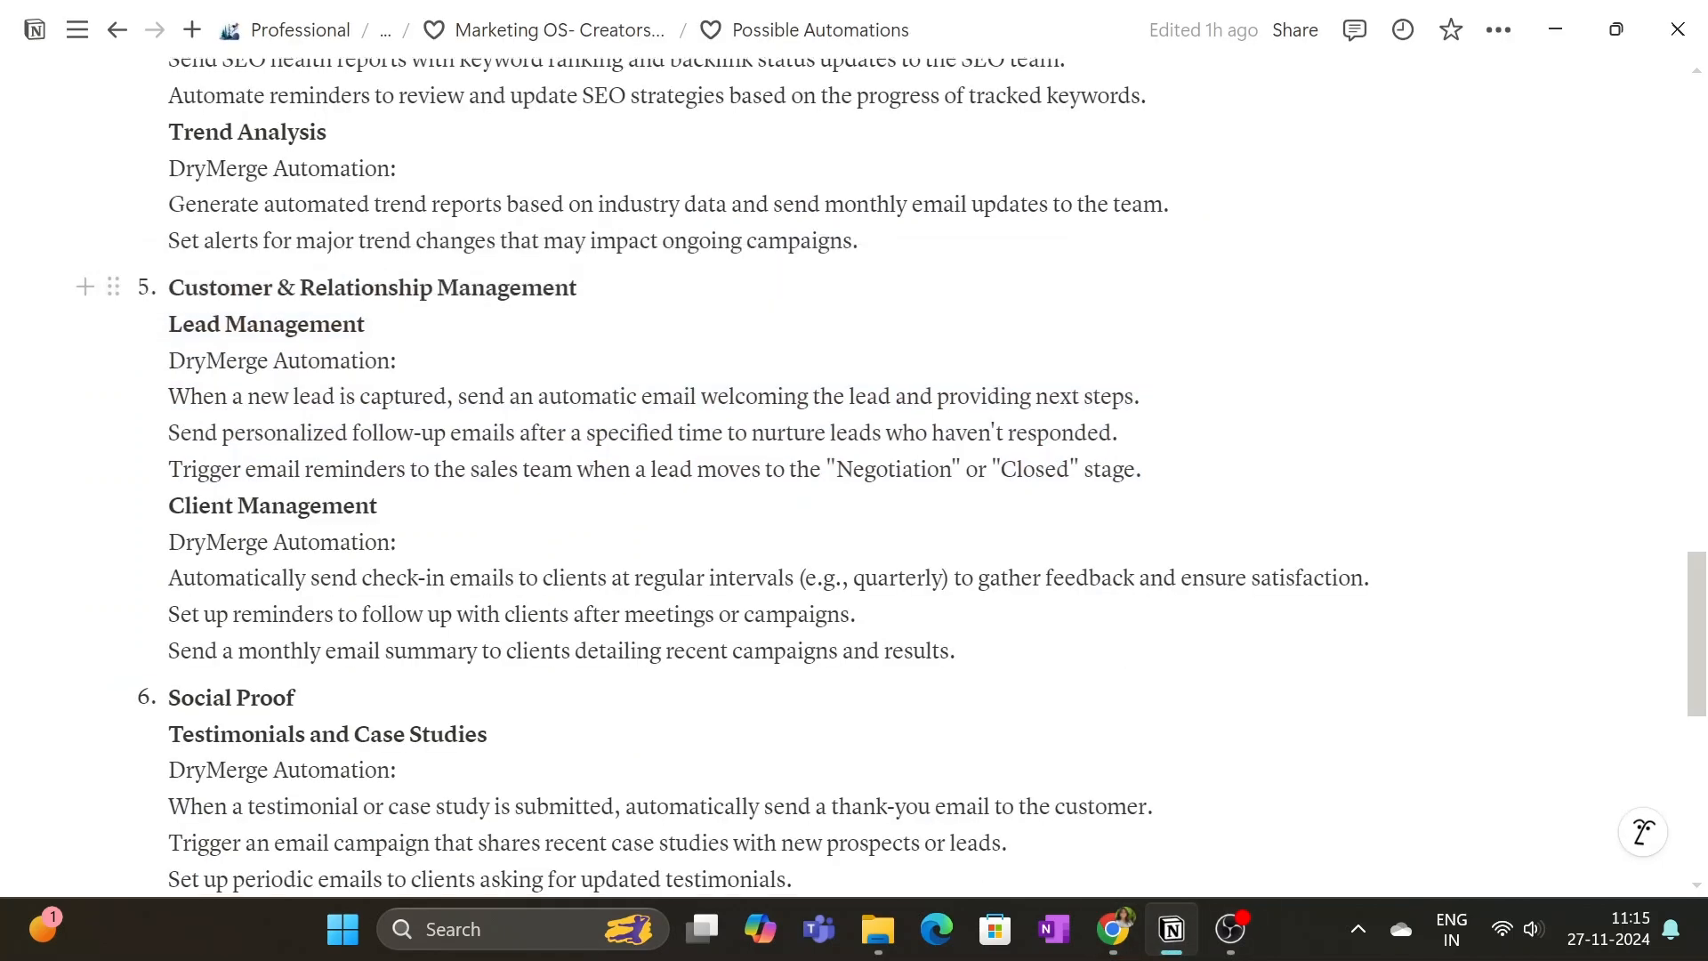
{"action": "scroll", "coordinate": [854, 481], "scroll_direction": "down", "scroll_amount": 2}
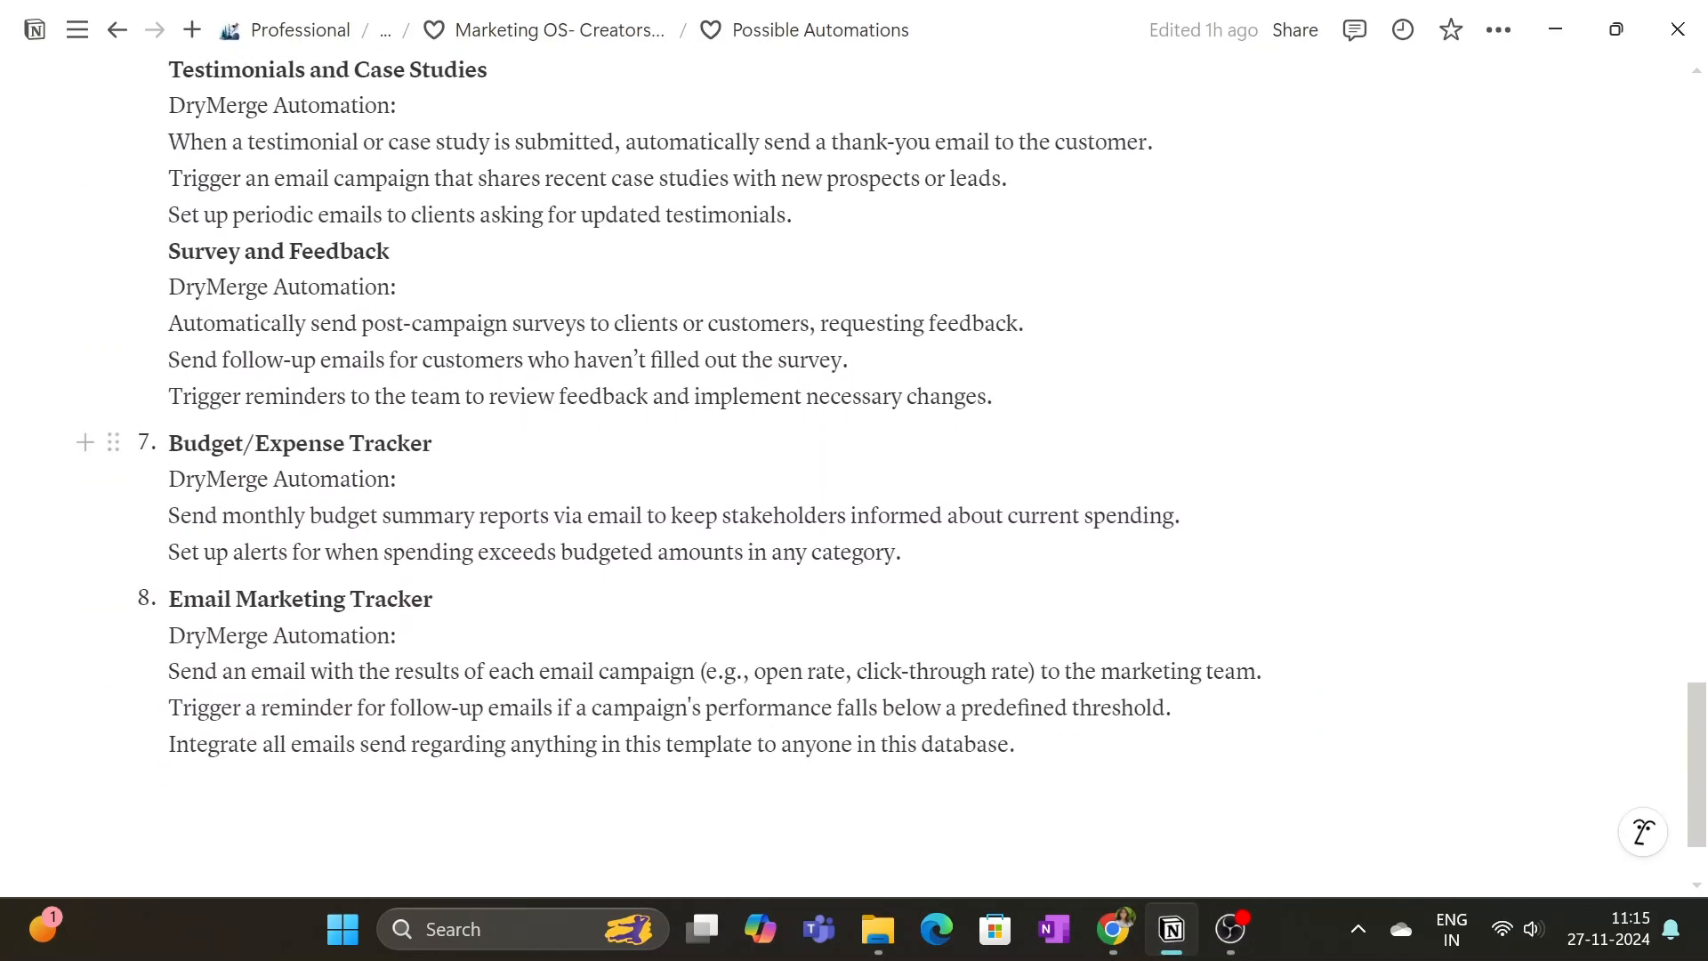
{"action": "scroll", "coordinate": [854, 481], "scroll_direction": "up", "scroll_amount": 3}
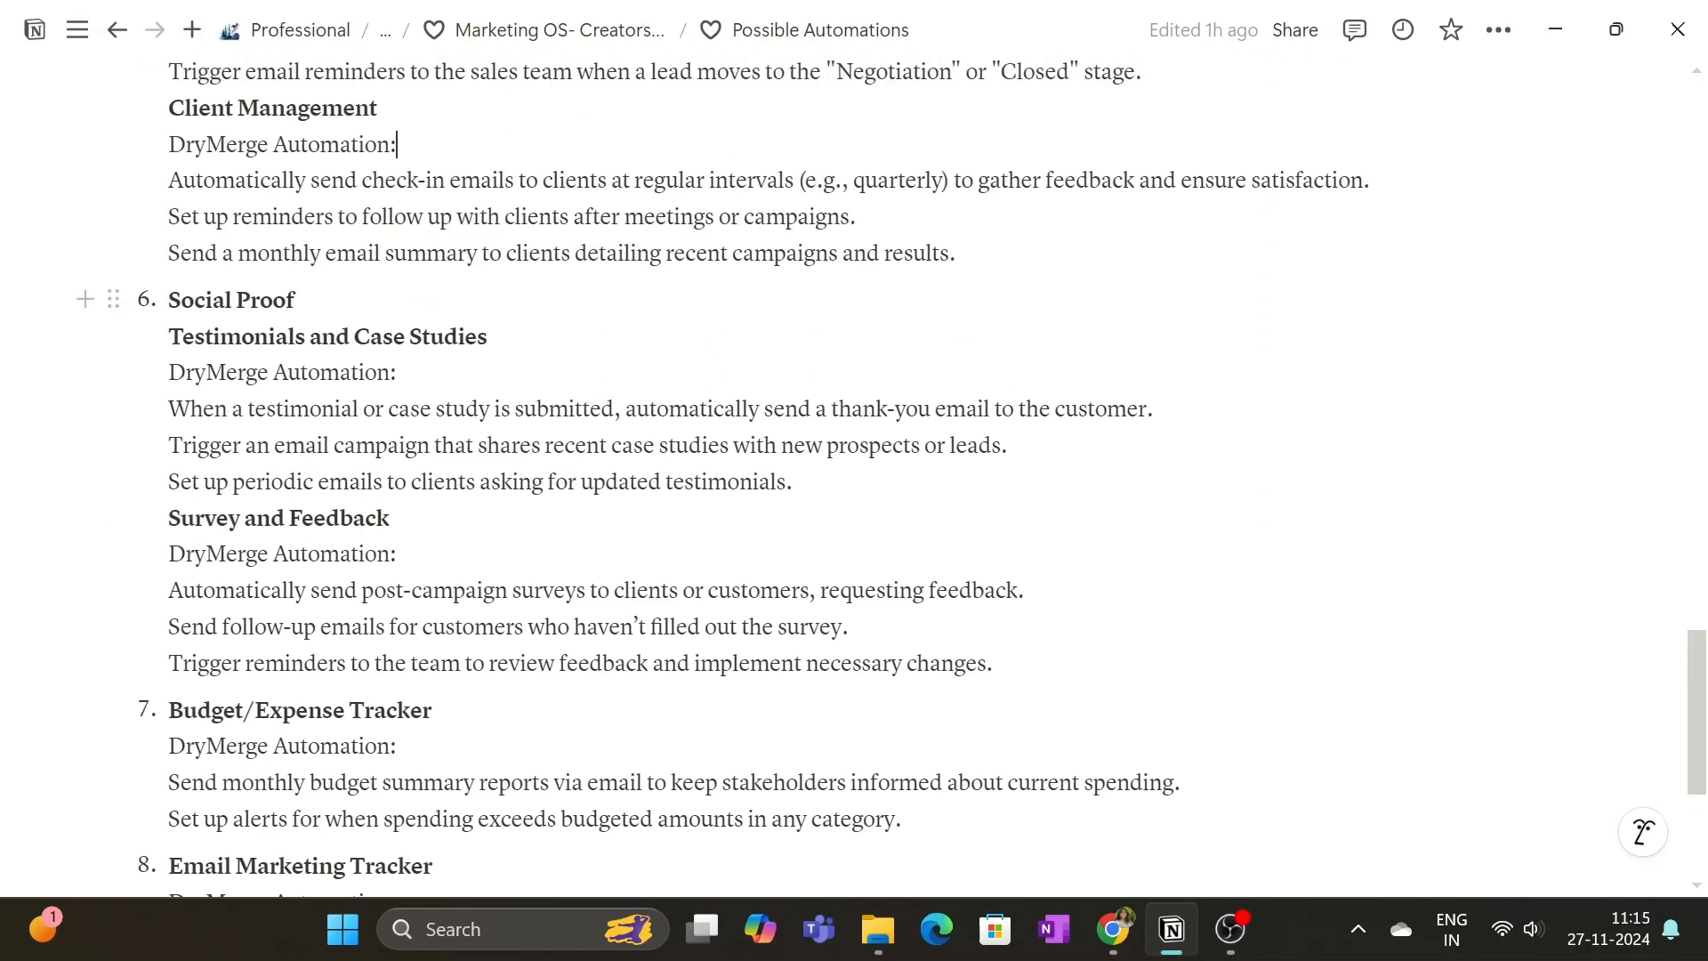
{"action": "left_click_drag", "start_coordinate": [168, 337], "coordinate": [792, 481]}
{"action": "right_click", "coordinate": [451, 436]}
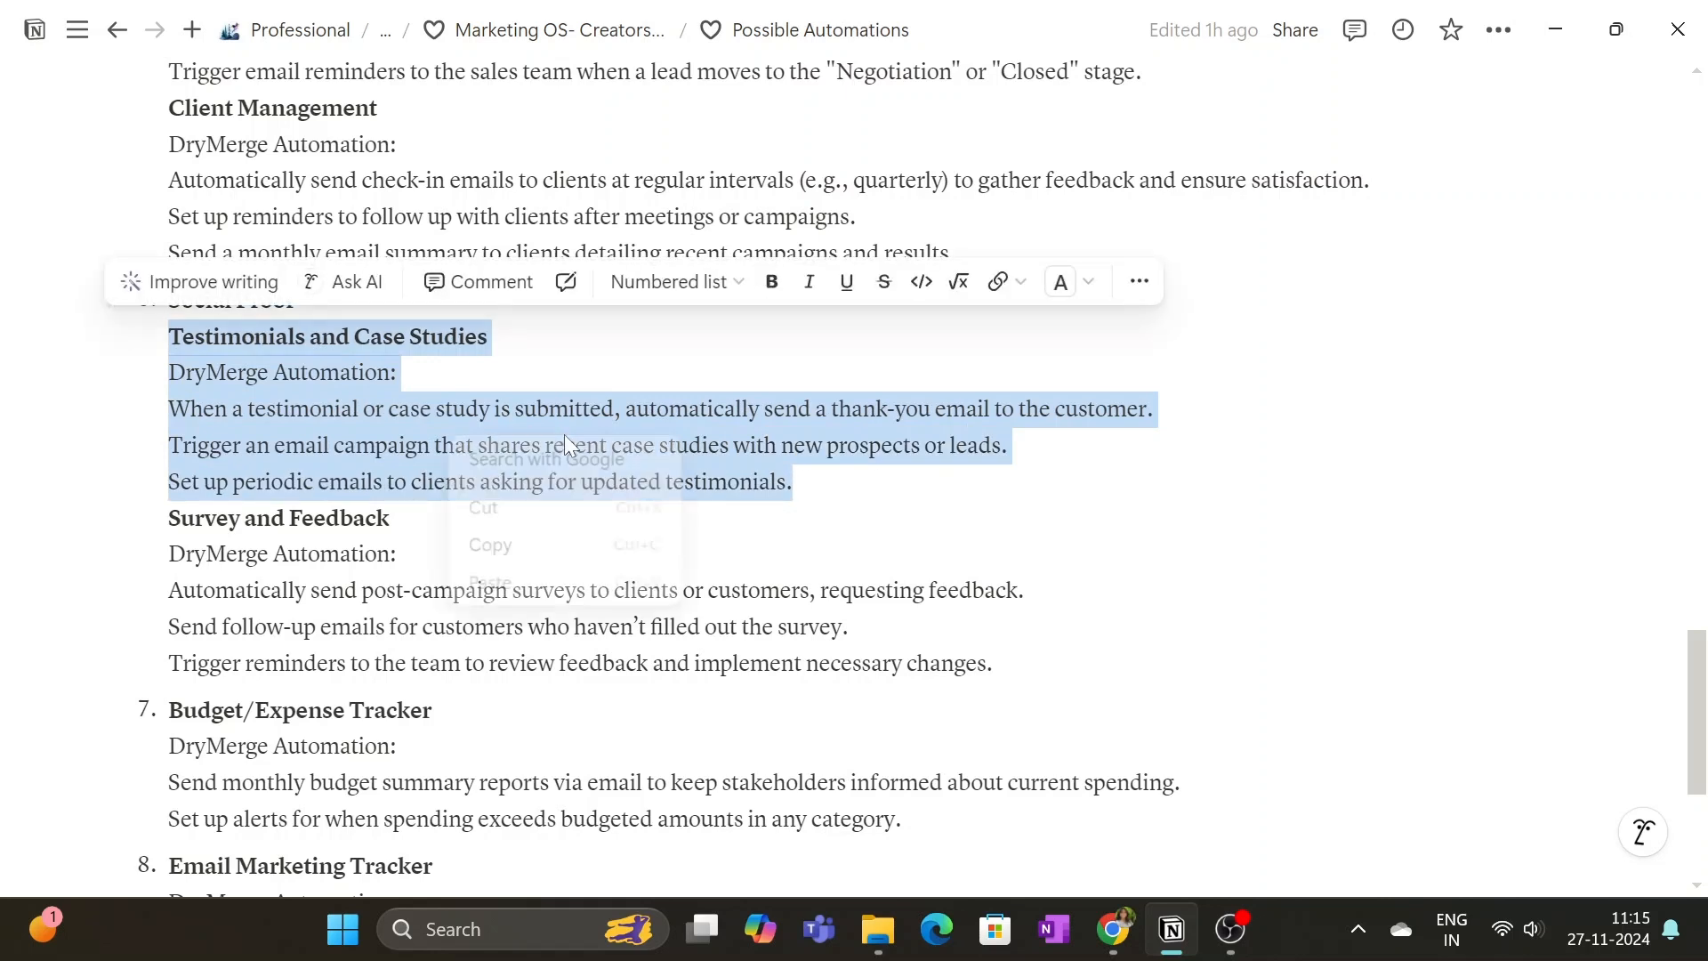
{"action": "left_click", "coordinate": [533, 545]}
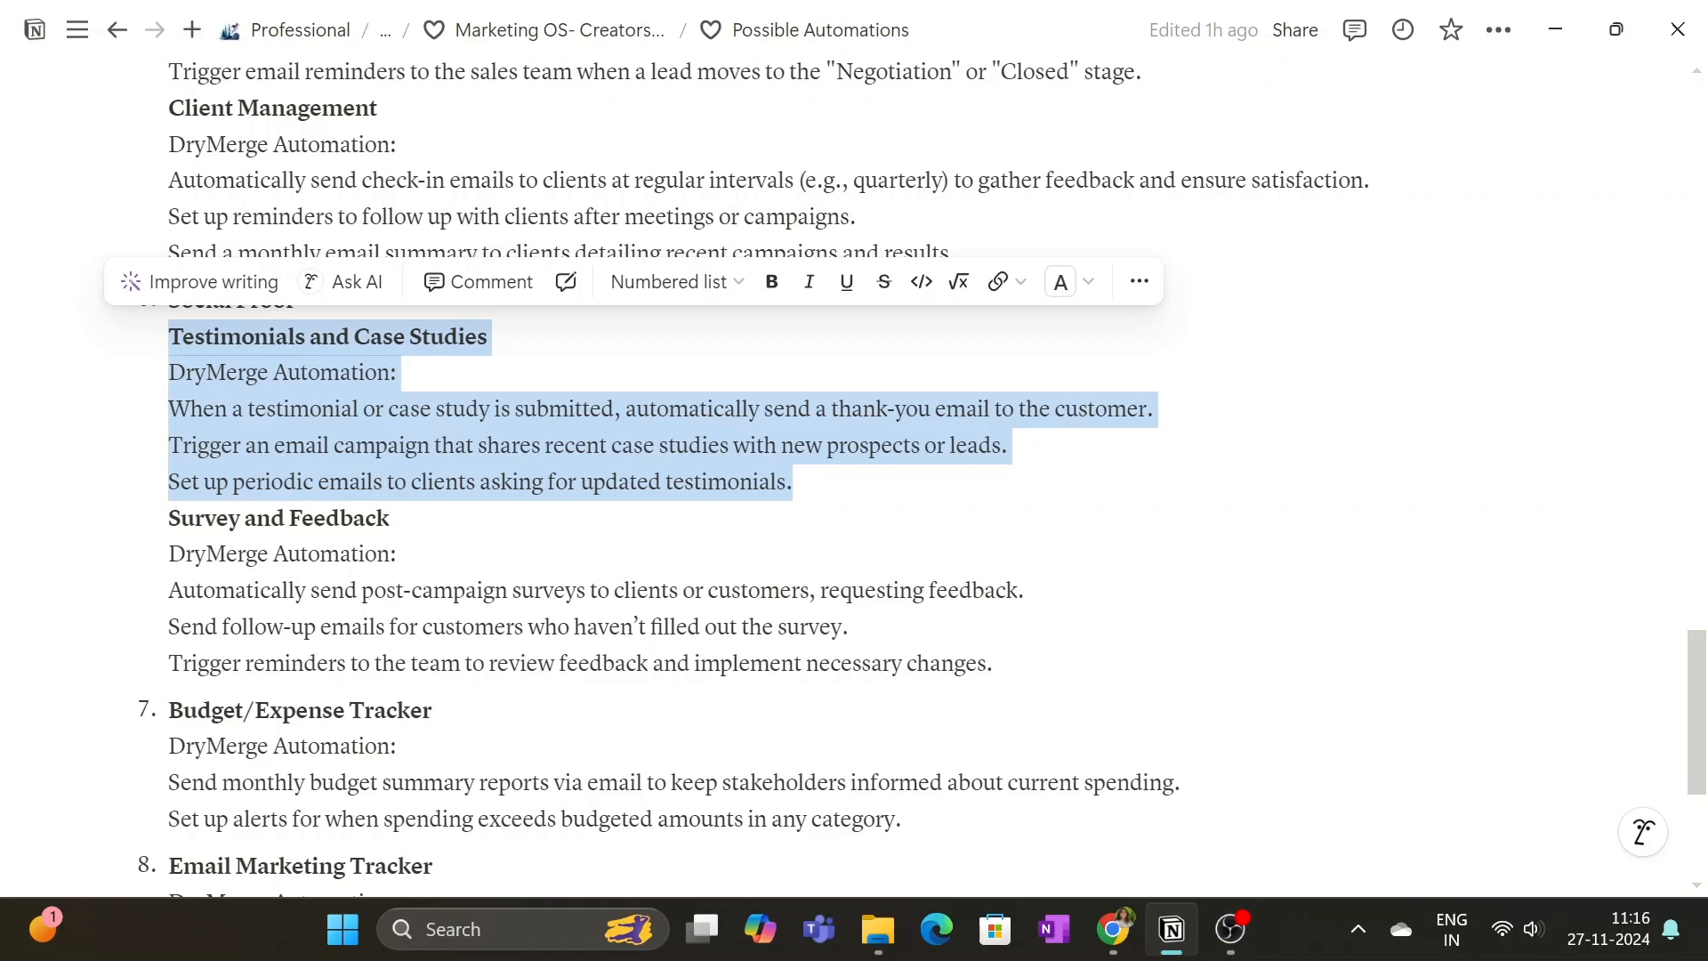
{"action": "left_click", "coordinate": [753, 481]}
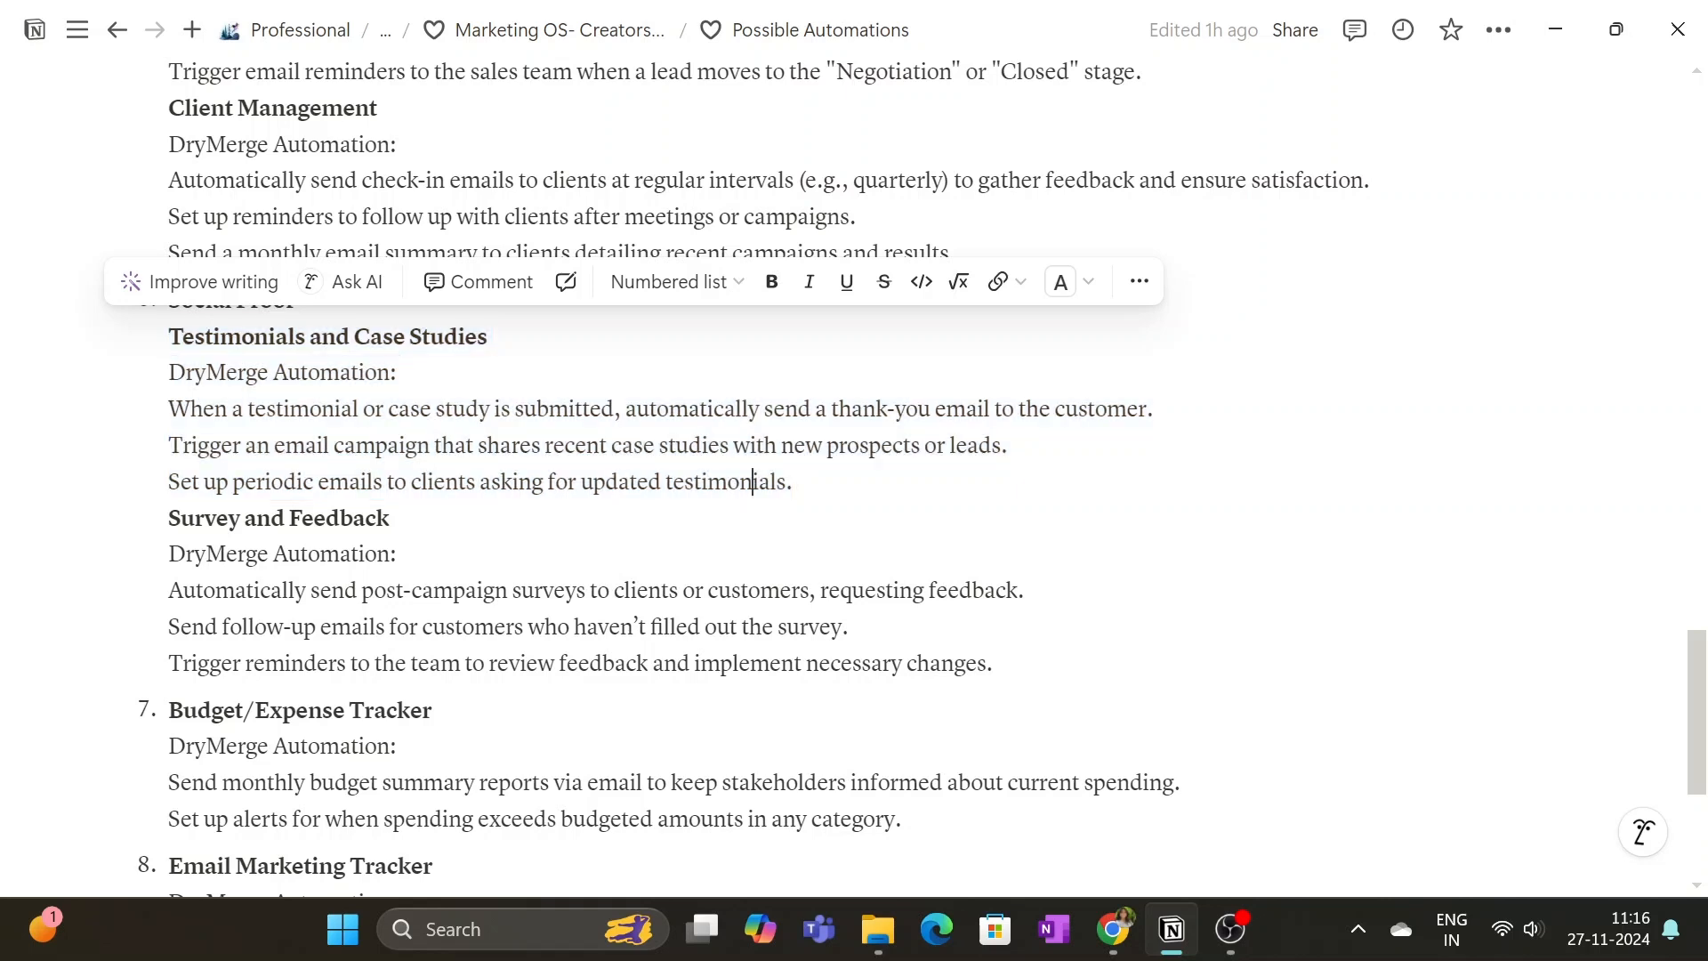
Step: Return to DryMerge in Chrome and submit the copied Testimonials and Case Studies text in a new chat, closing the lead management automation
{"action": "left_click", "coordinate": [1110, 931]}
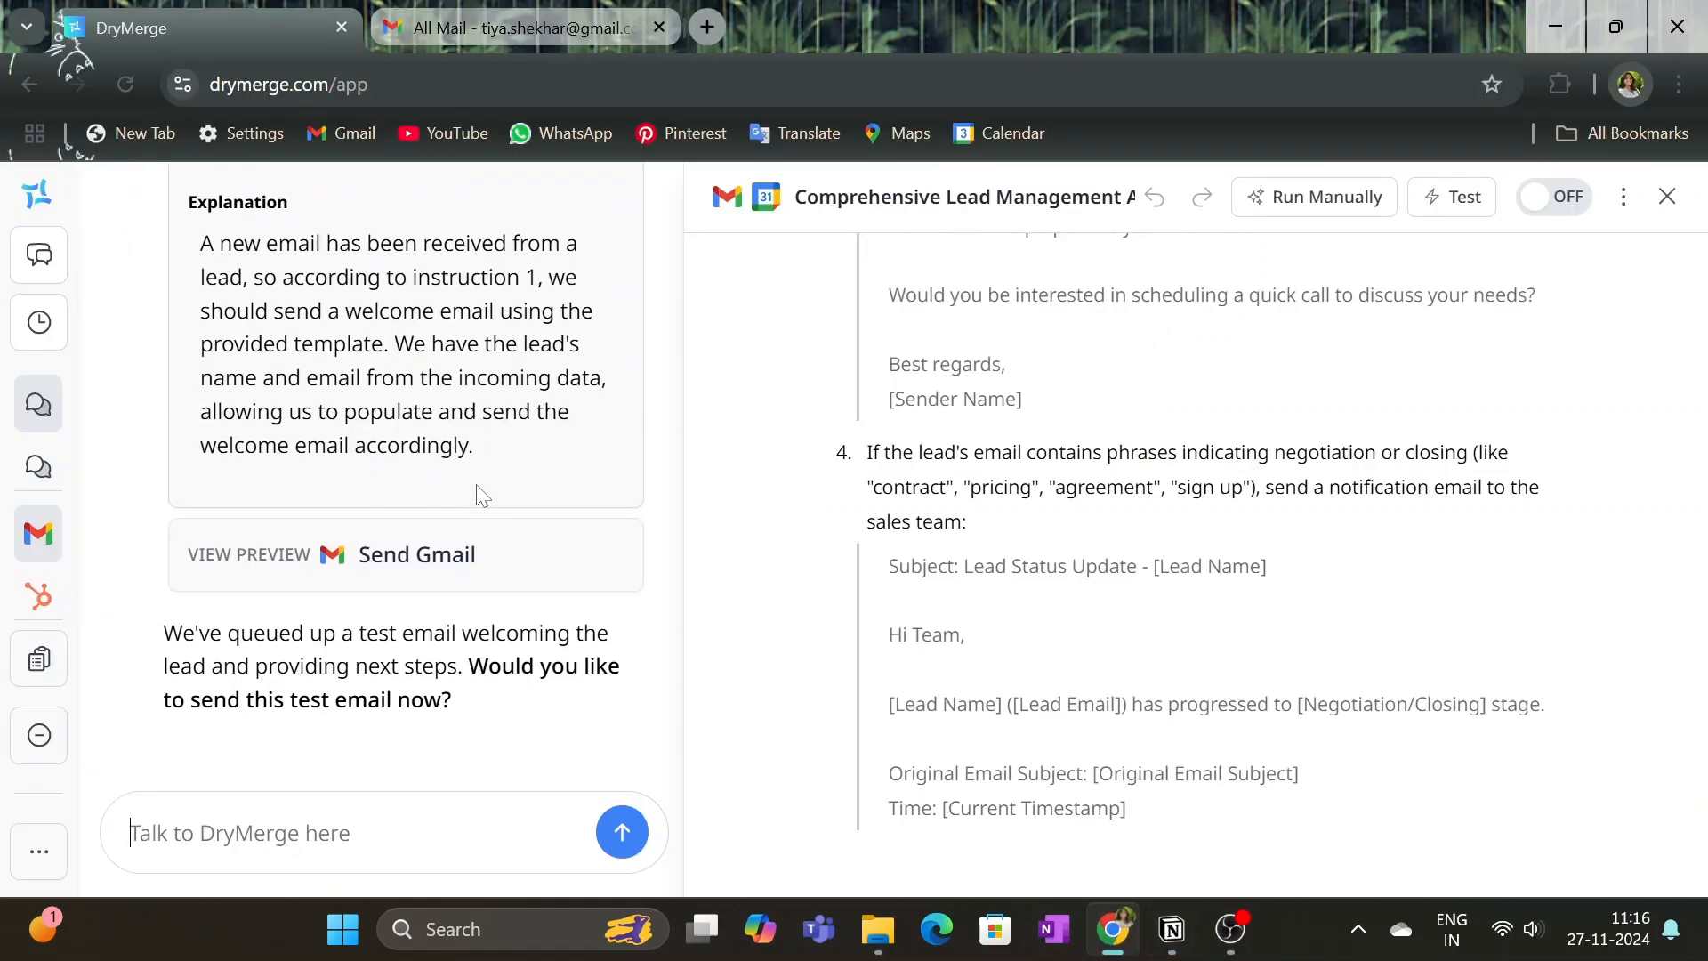
{"action": "left_click", "coordinate": [87, 260]}
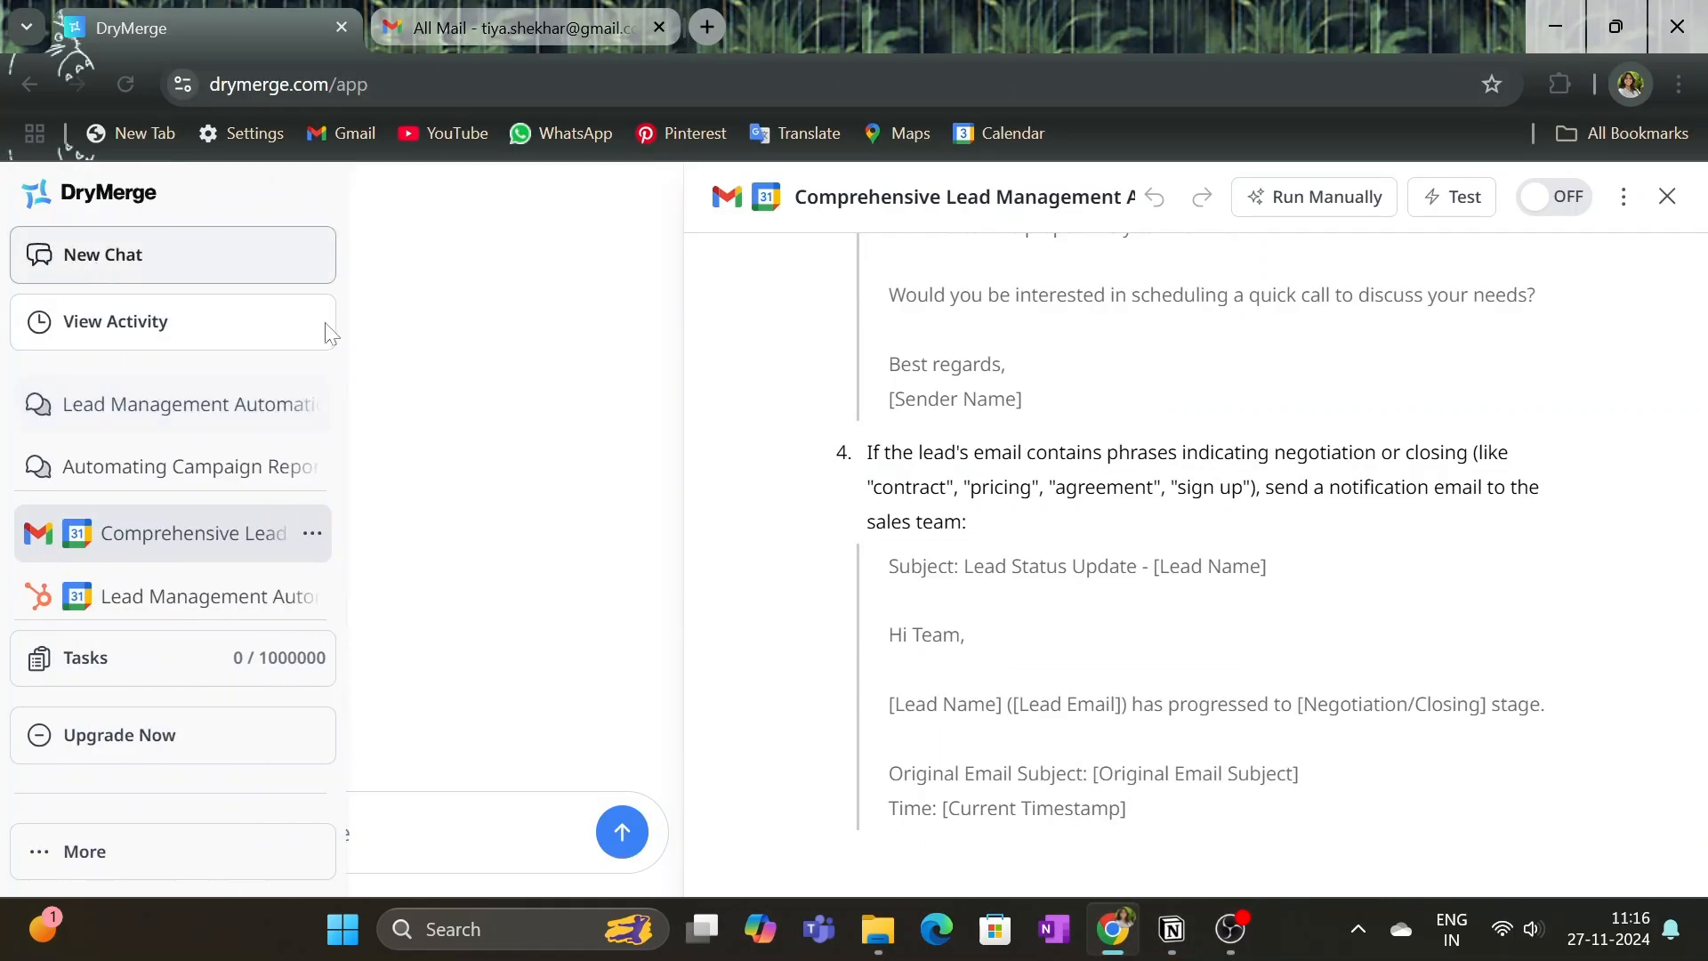
{"action": "left_click", "coordinate": [1668, 196]}
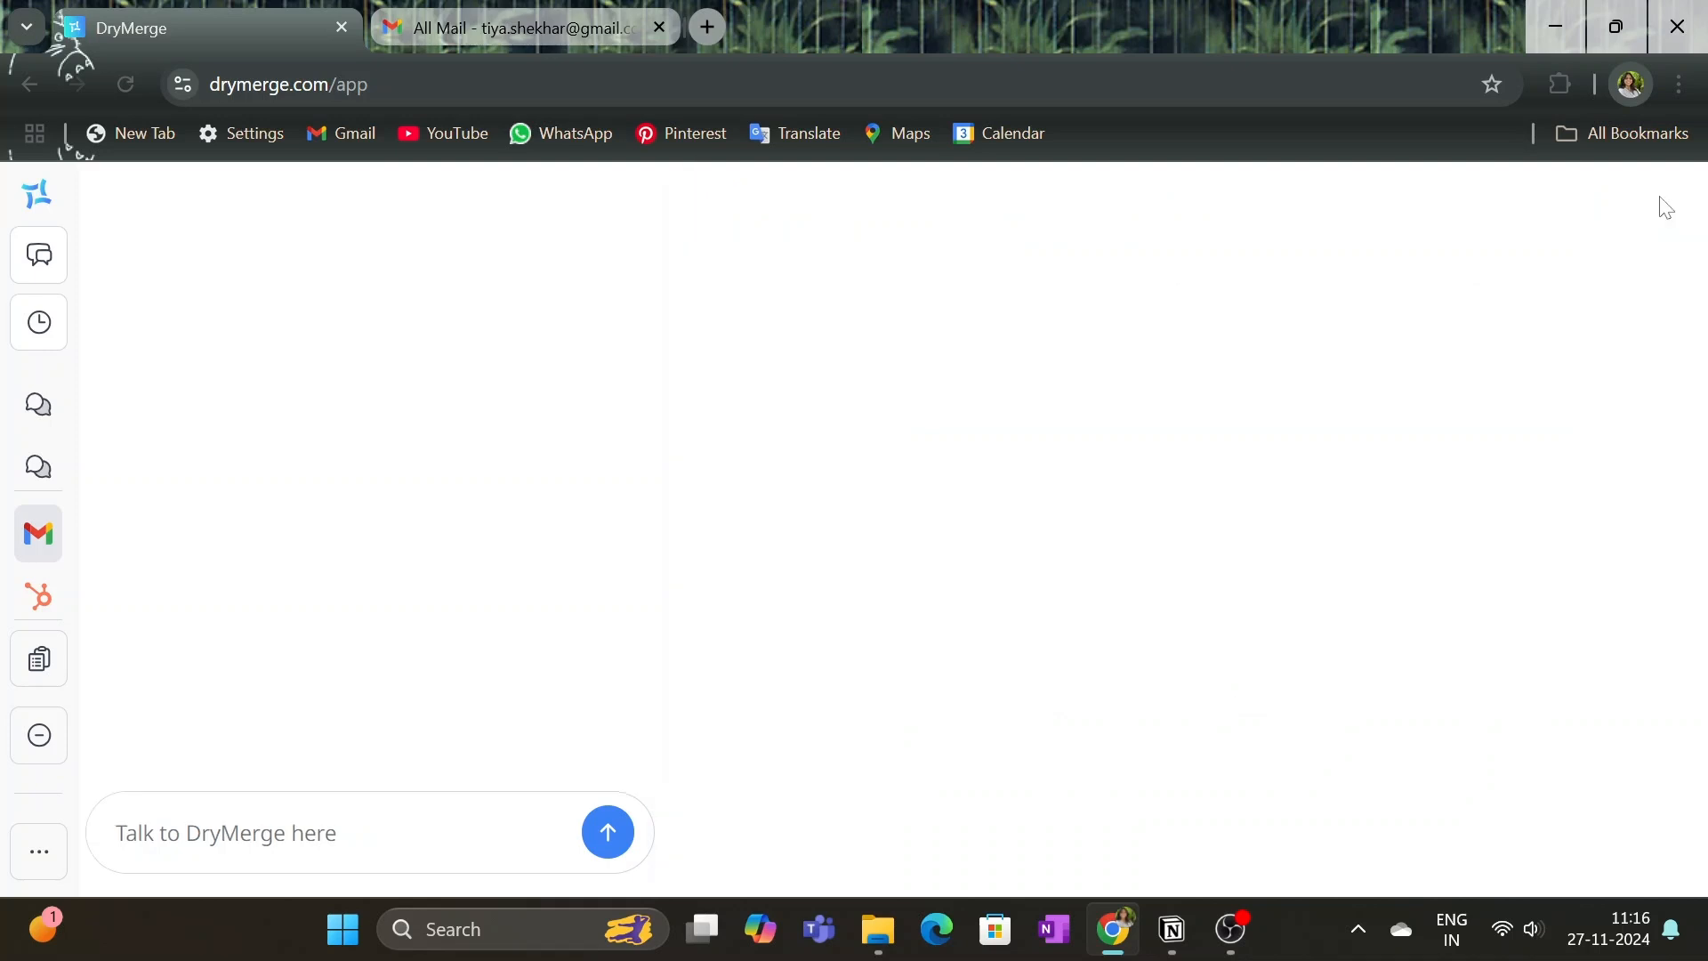
{"action": "left_click", "coordinate": [926, 831]}
{"action": "key", "text": "ctrl+v"}
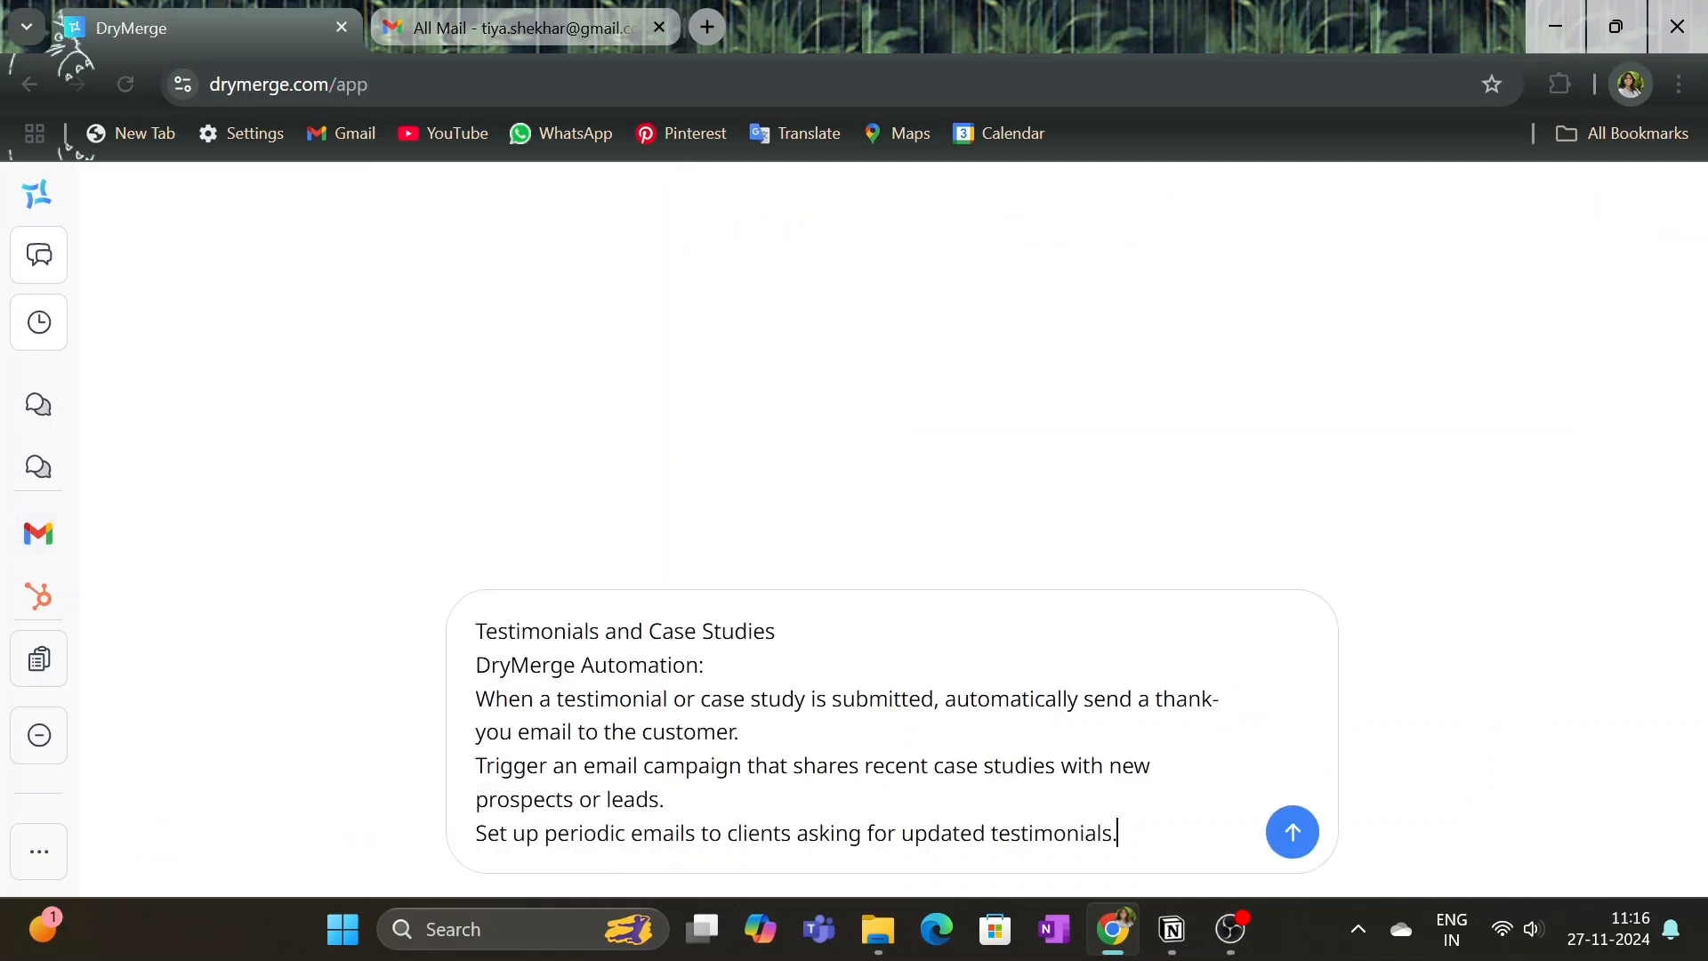
{"action": "left_click", "coordinate": [1290, 834]}
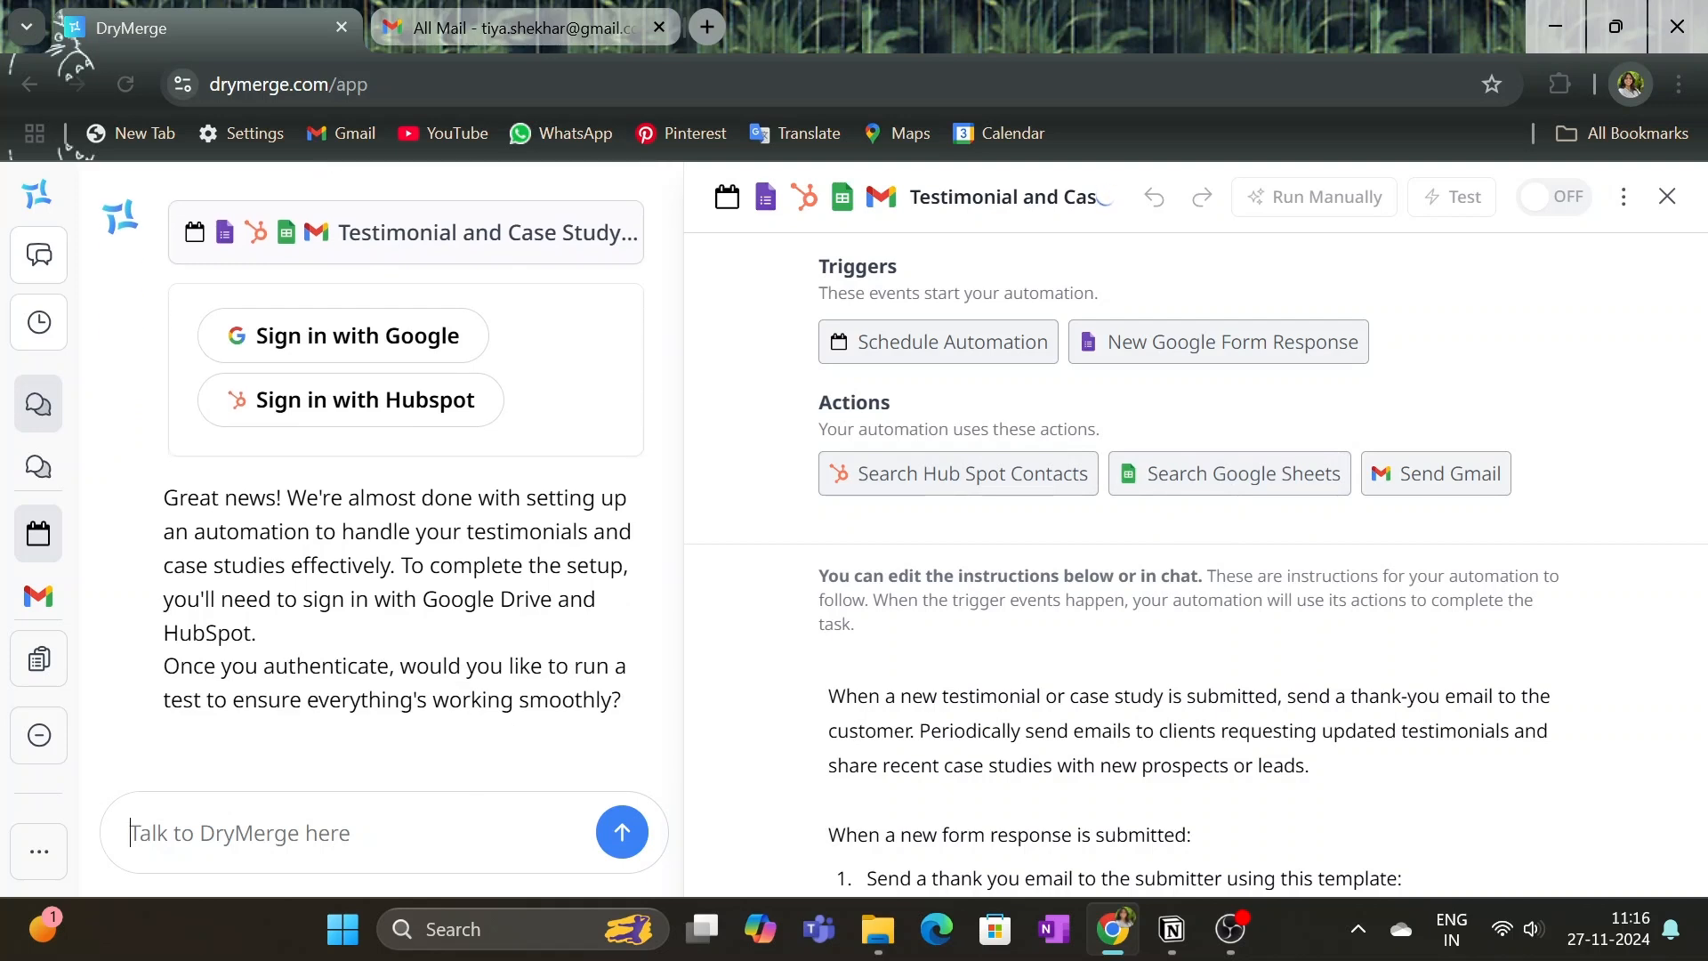
Step: Tell DryMerge "I dont use hubspot" in the Testimonials and Case Studies chat
{"action": "left_click", "coordinate": [132, 832]}
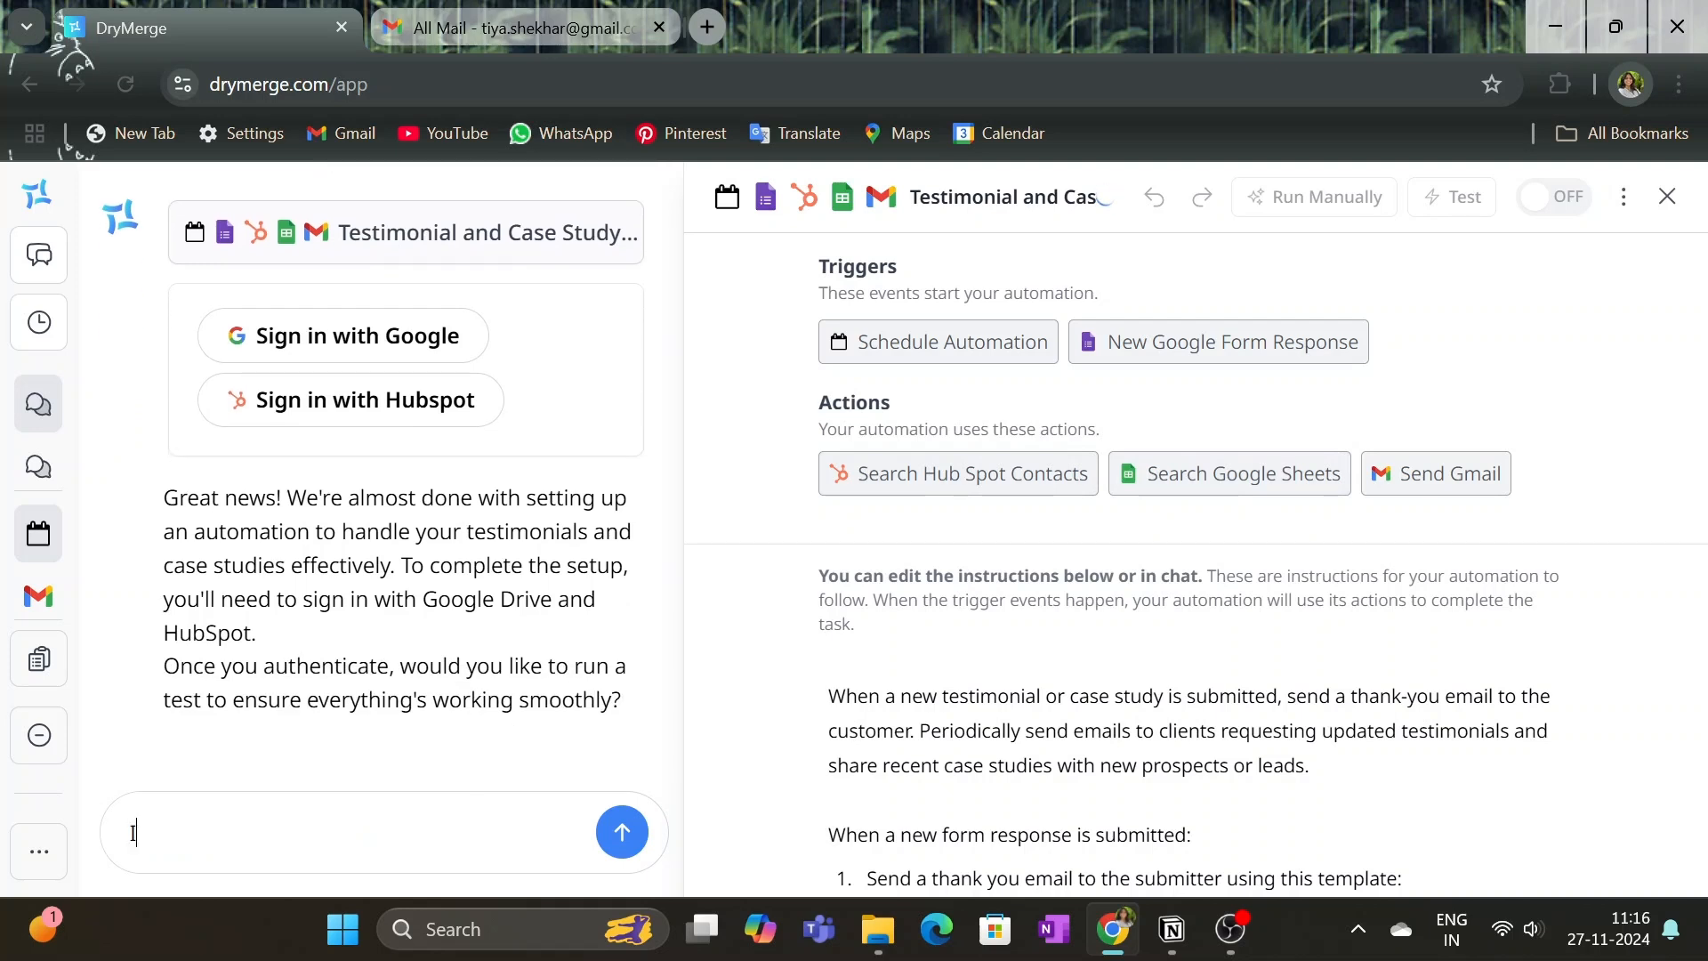
{"action": "type", "text": "I us hubspot"}
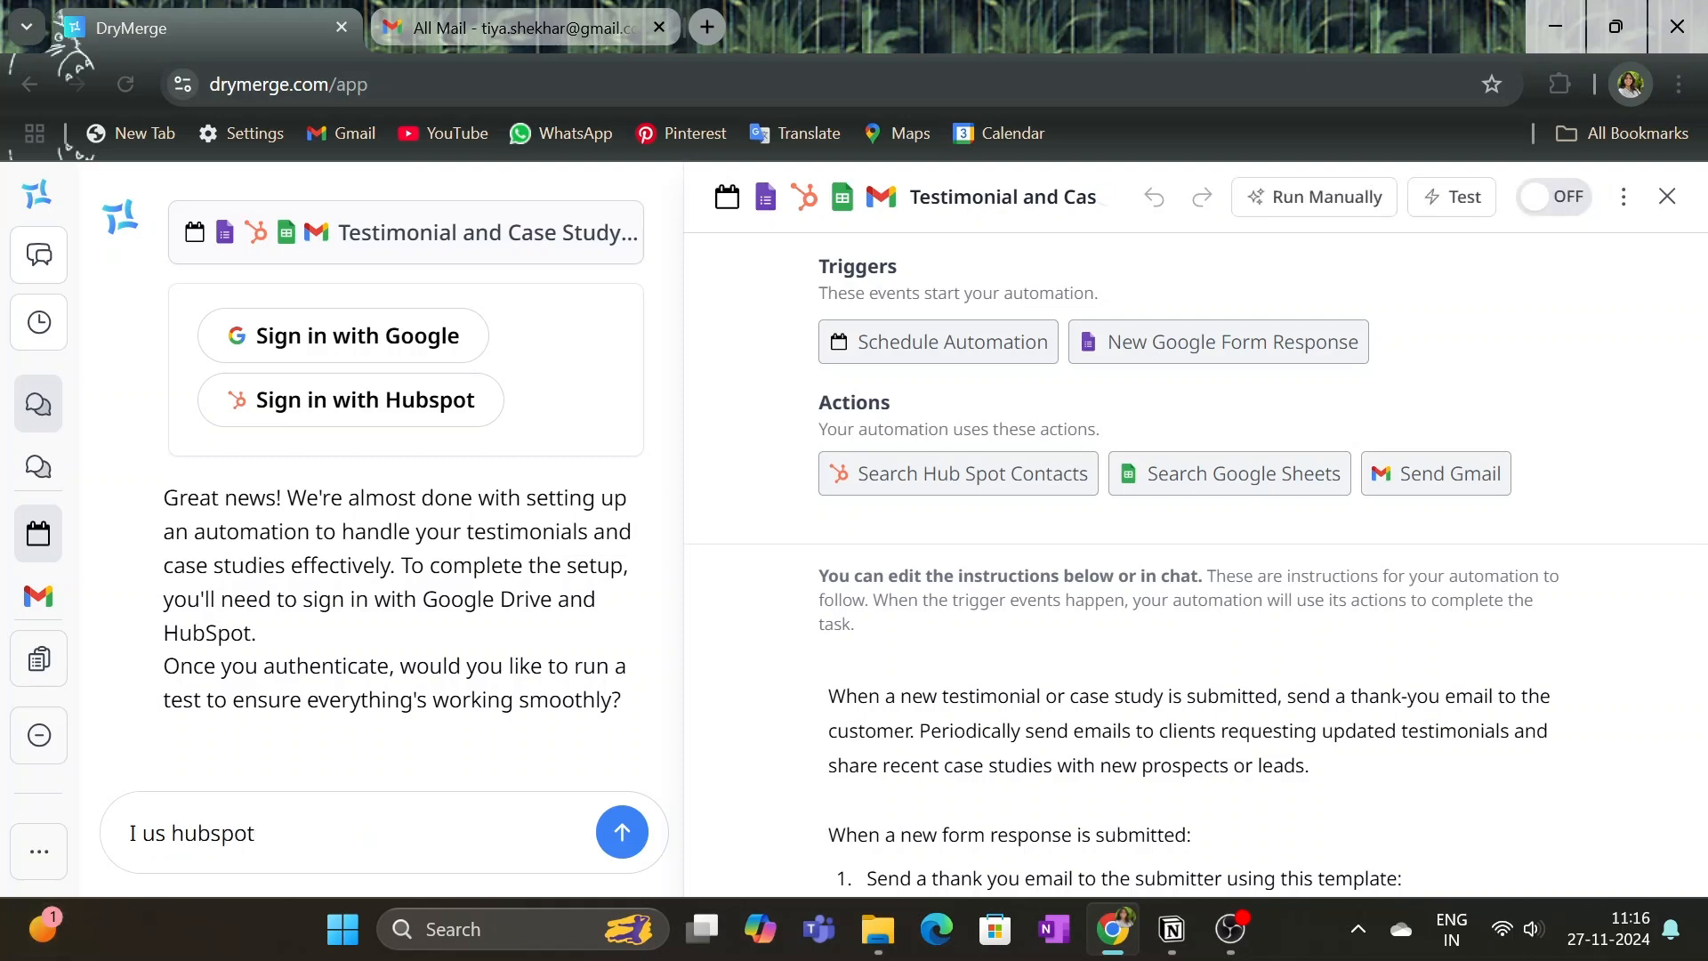
{"action": "left_click", "coordinate": [166, 834]}
{"action": "type", "text": "e"}
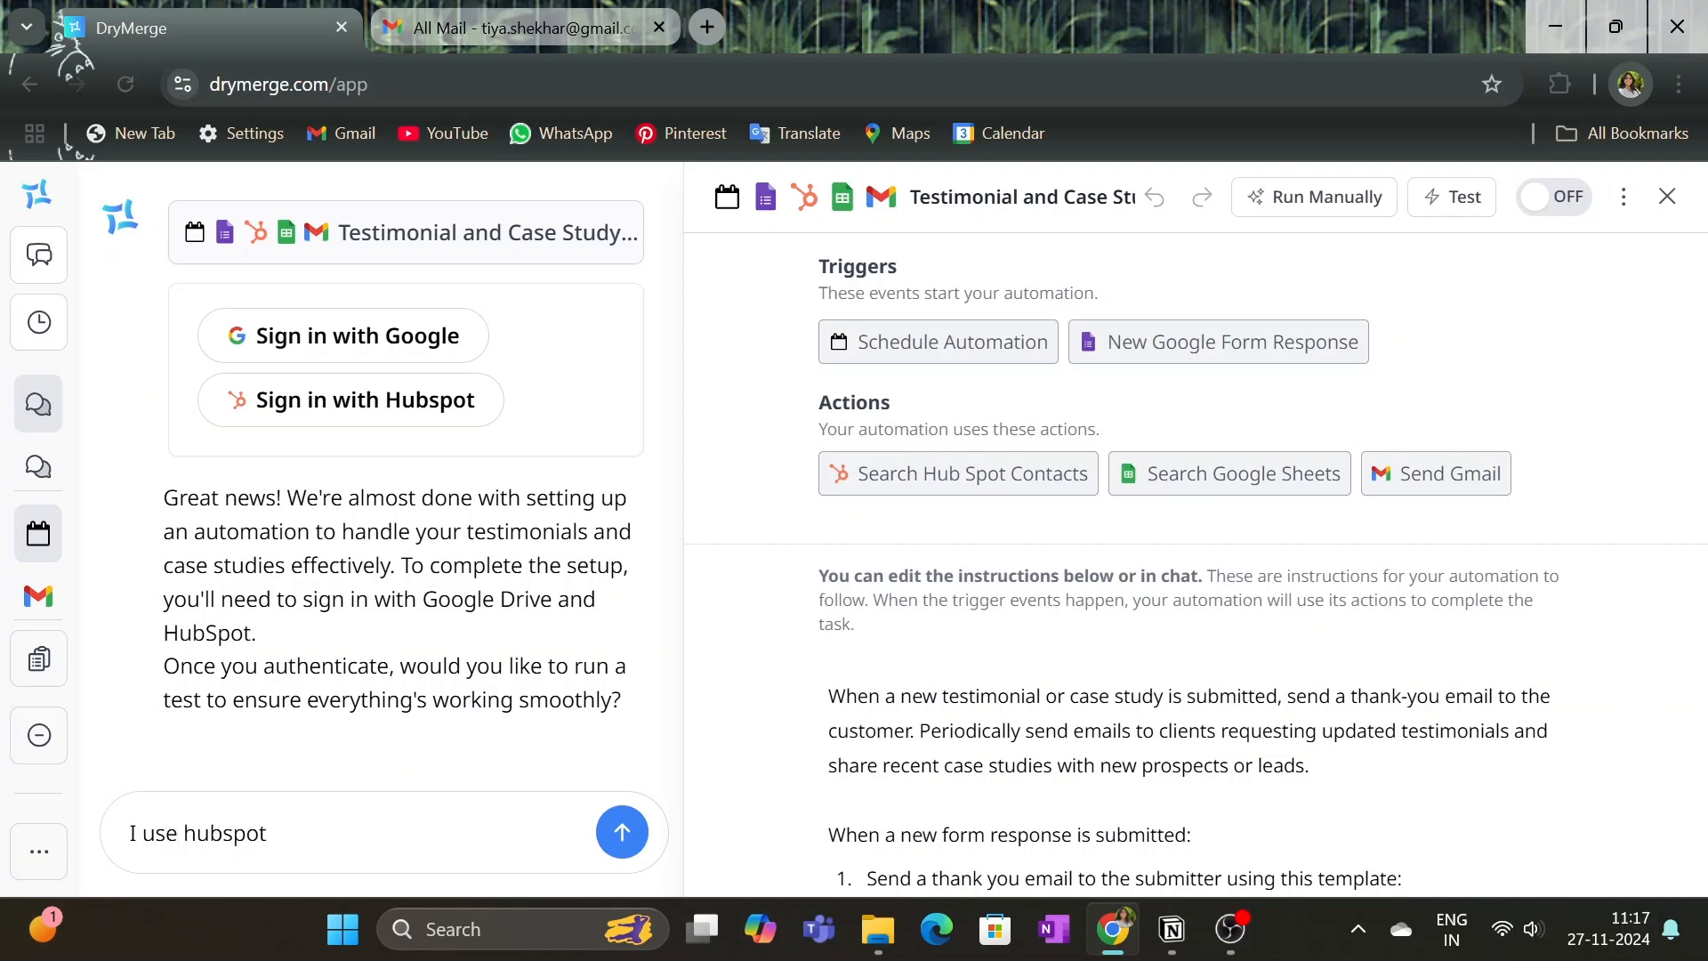
{"action": "left_click", "coordinate": [142, 834]}
{"action": "type", "text": "dont"}
{"action": "key", "text": "Return"}
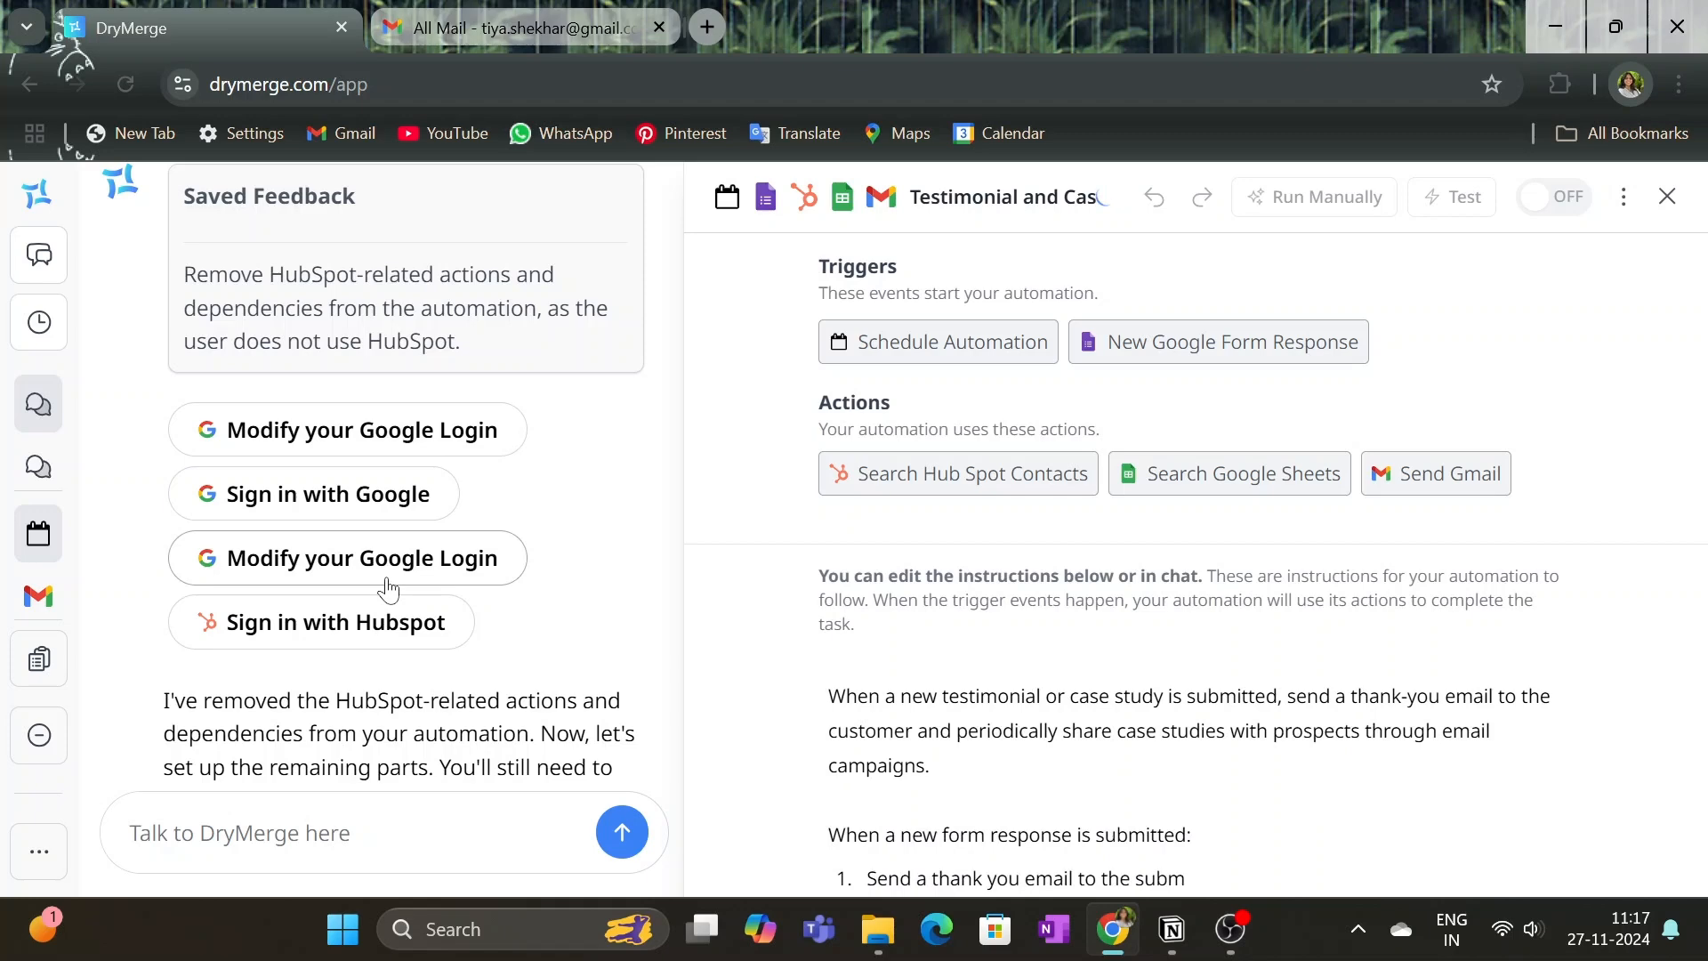
Step: Sign in with the first listed Google account for the testimonial automation and grant DryMerge access to it
{"action": "scroll", "coordinate": [388, 587], "scroll_direction": "up", "scroll_amount": 2}
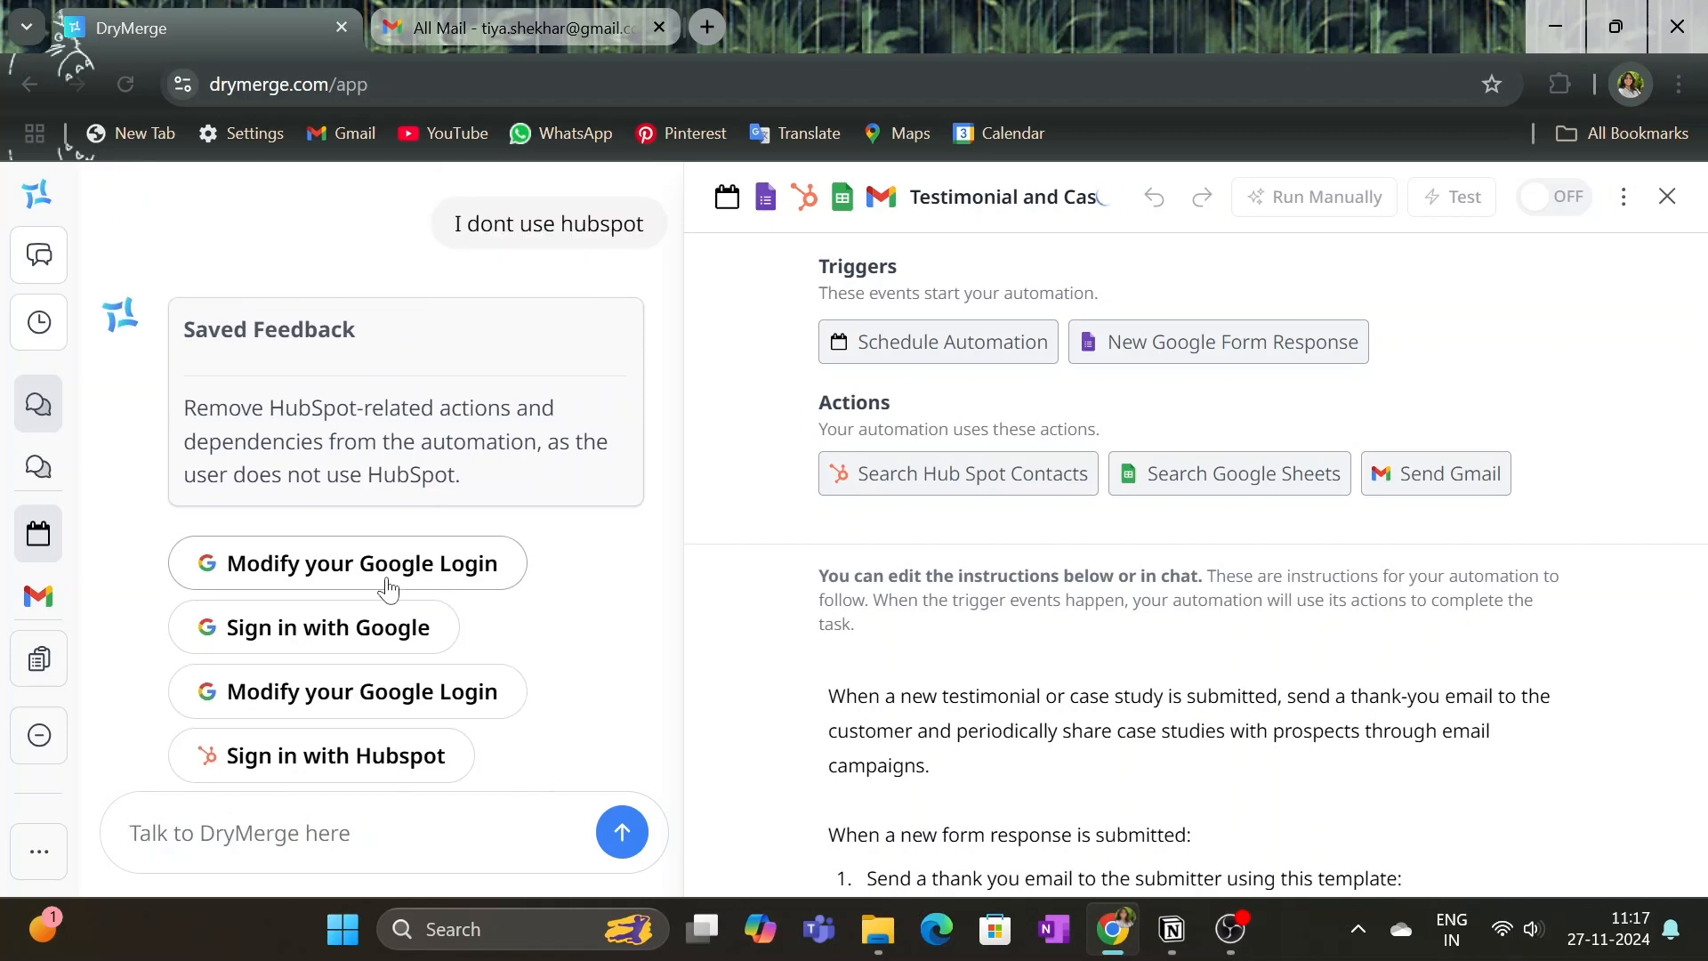
{"action": "left_click", "coordinate": [388, 587]}
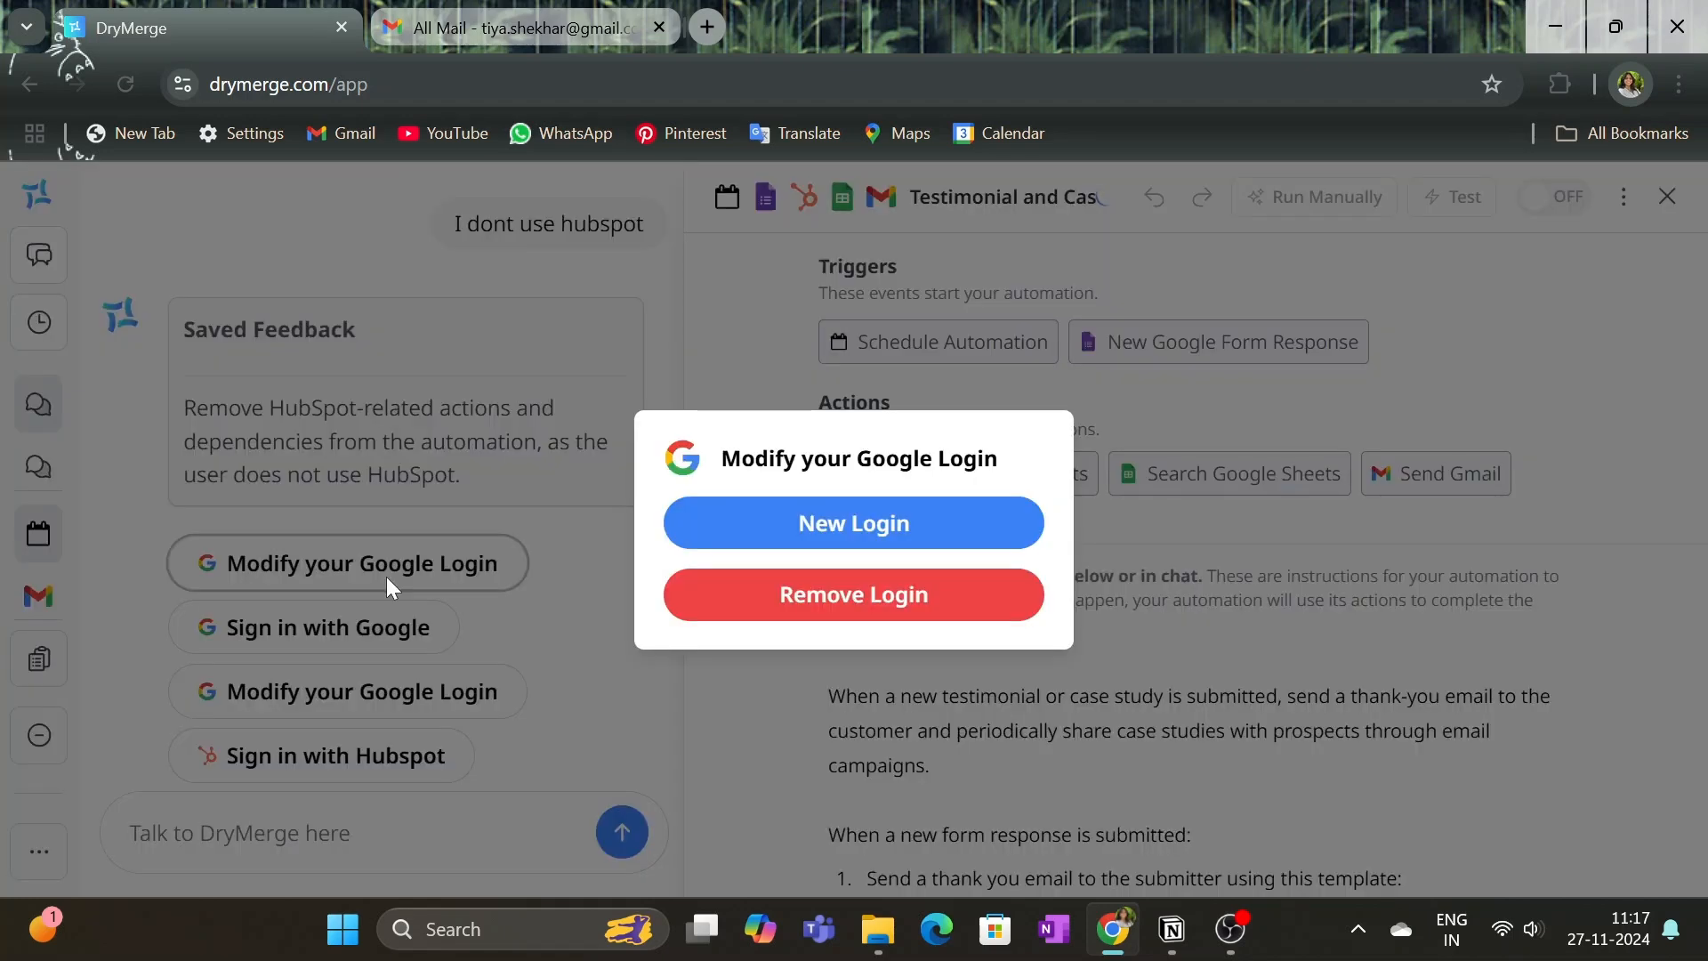
{"action": "left_click", "coordinate": [422, 629]}
{"action": "left_click", "coordinate": [421, 629]}
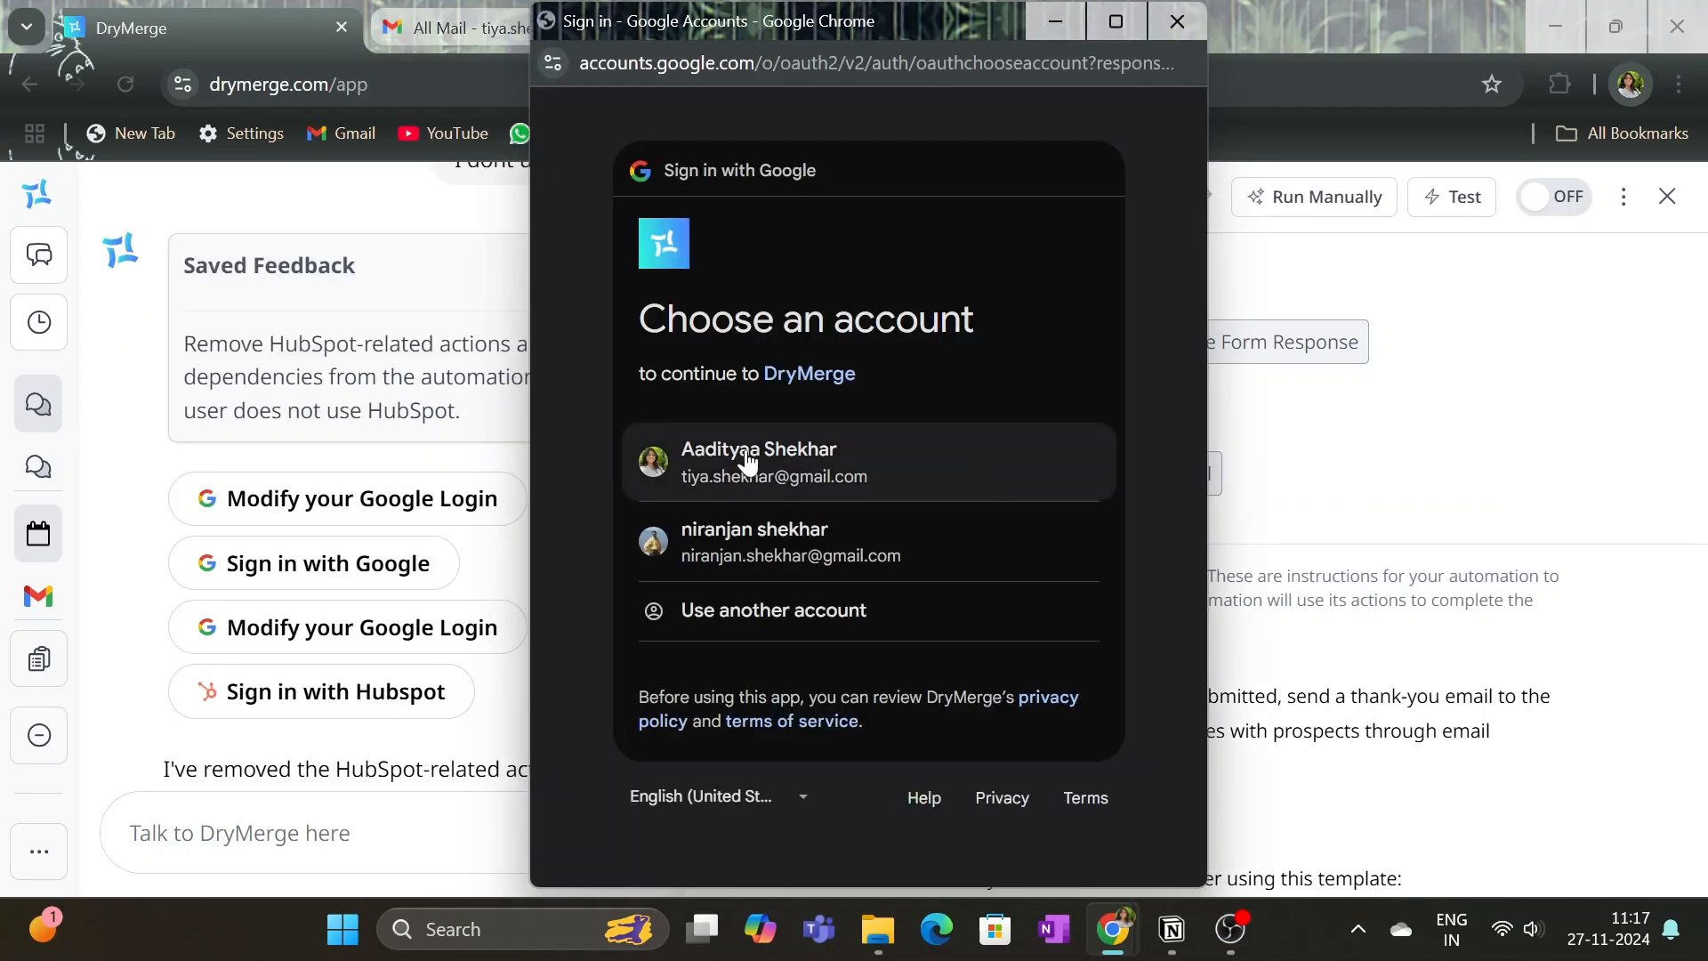
{"action": "left_click", "coordinate": [746, 458]}
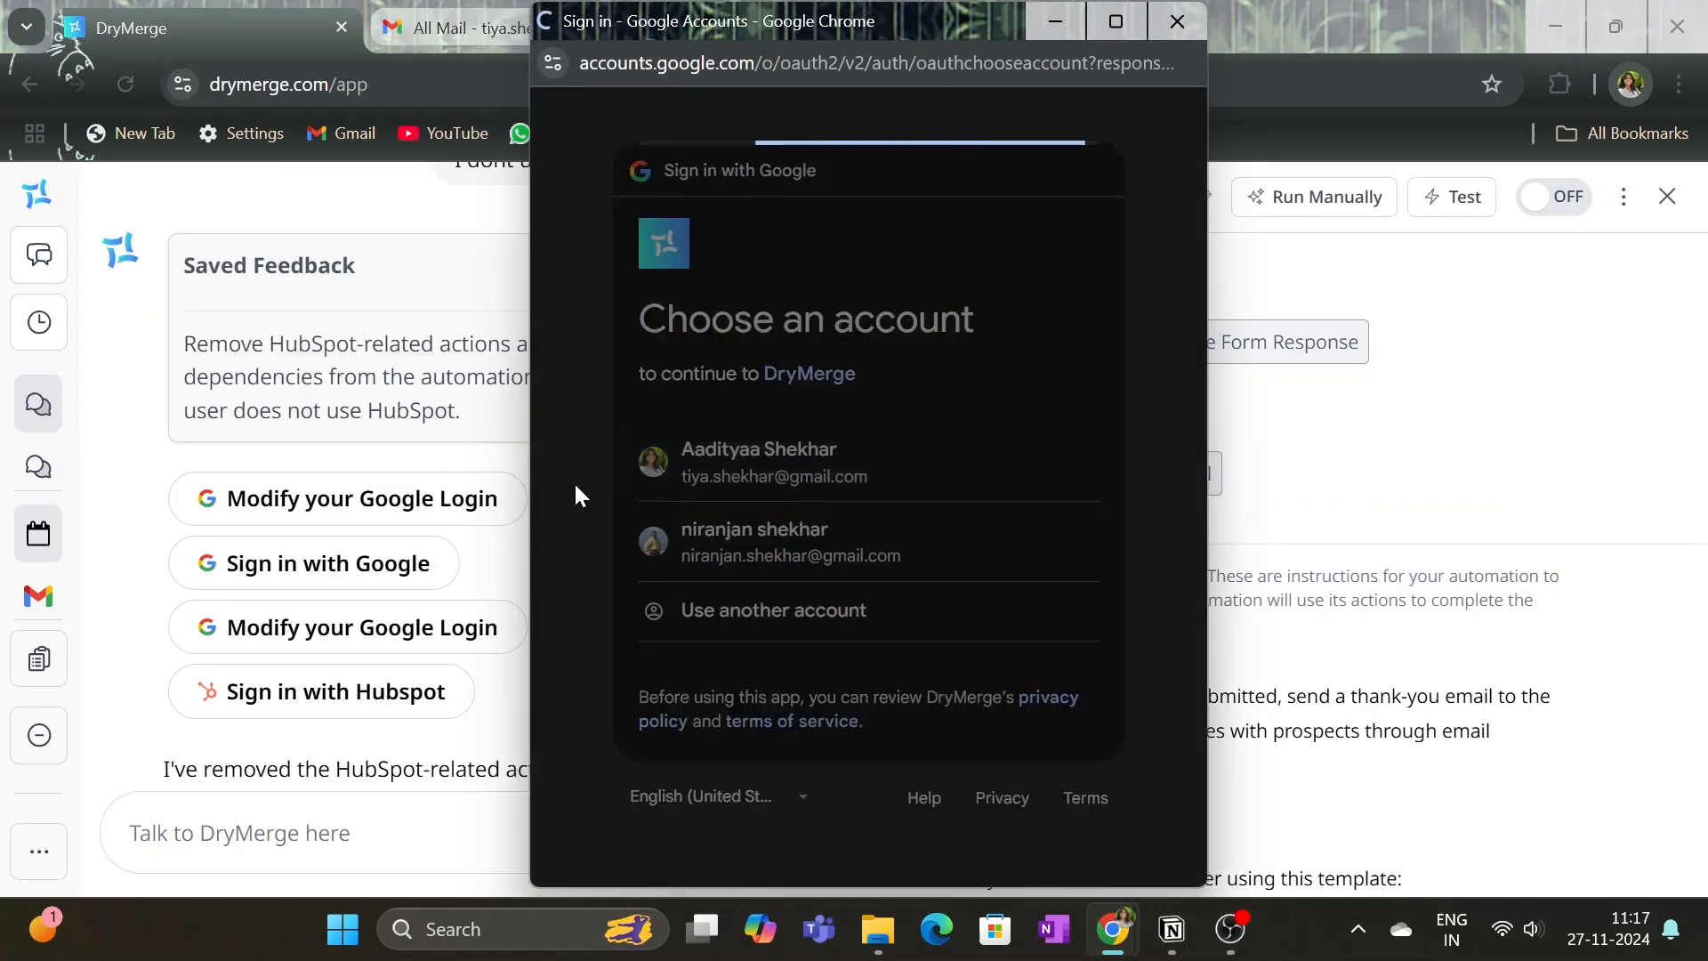
{"action": "scroll", "coordinate": [785, 558], "scroll_direction": "down", "scroll_amount": 2}
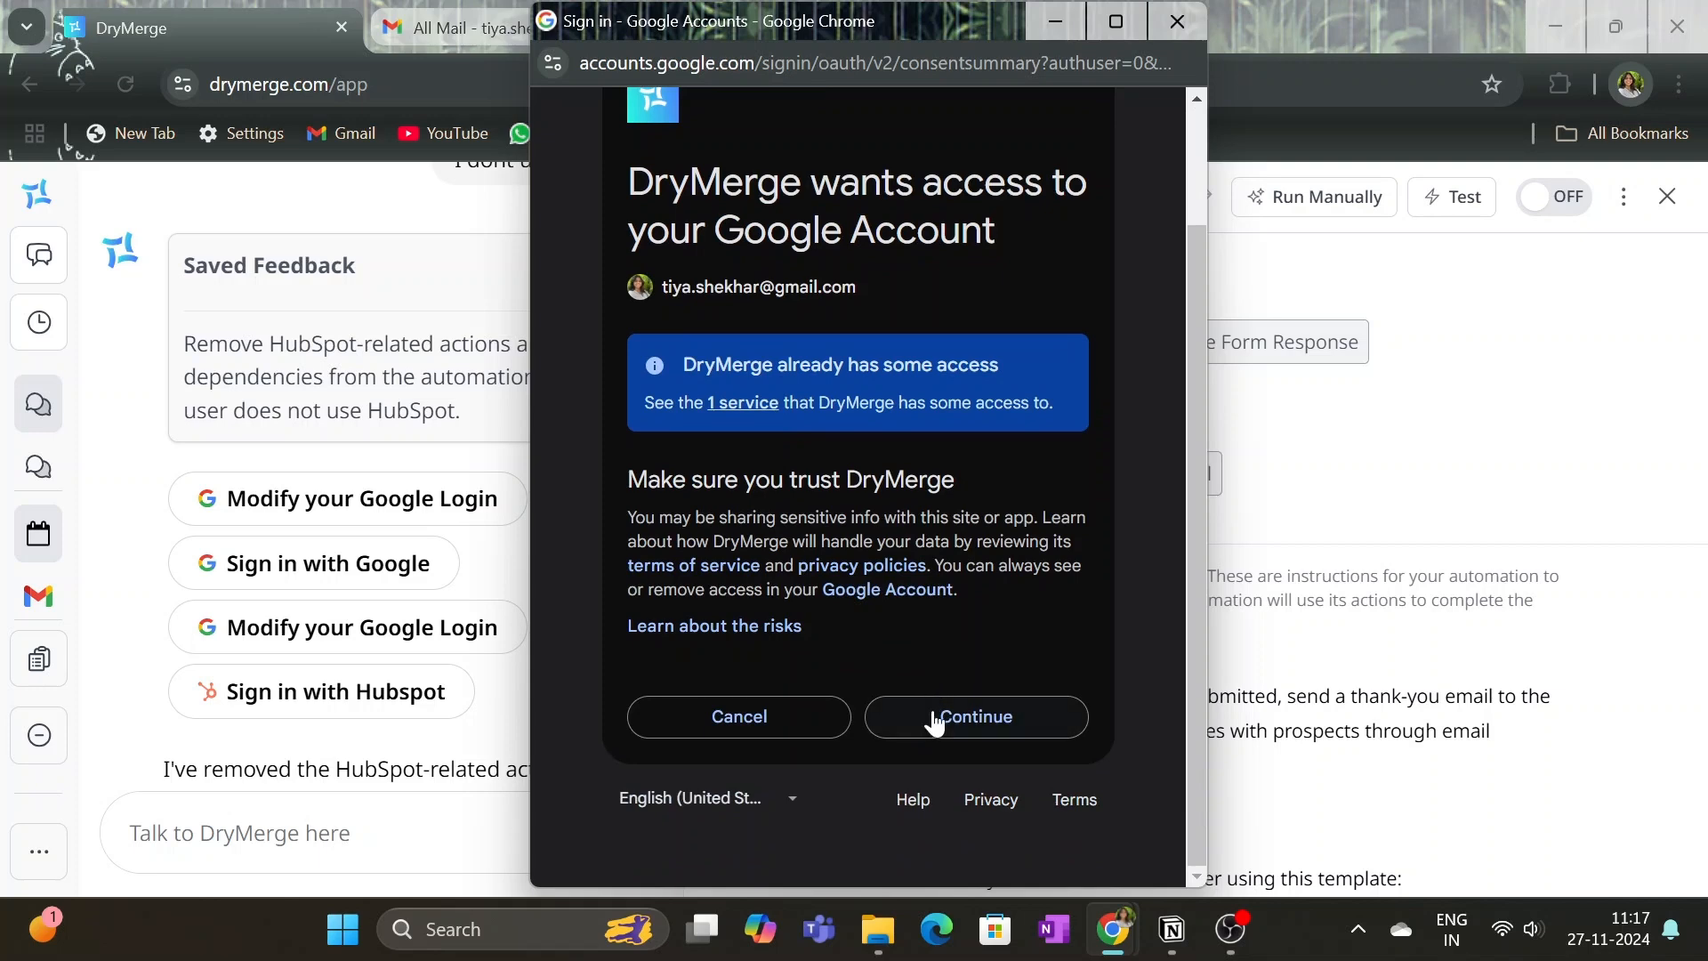
{"action": "left_click", "coordinate": [932, 712]}
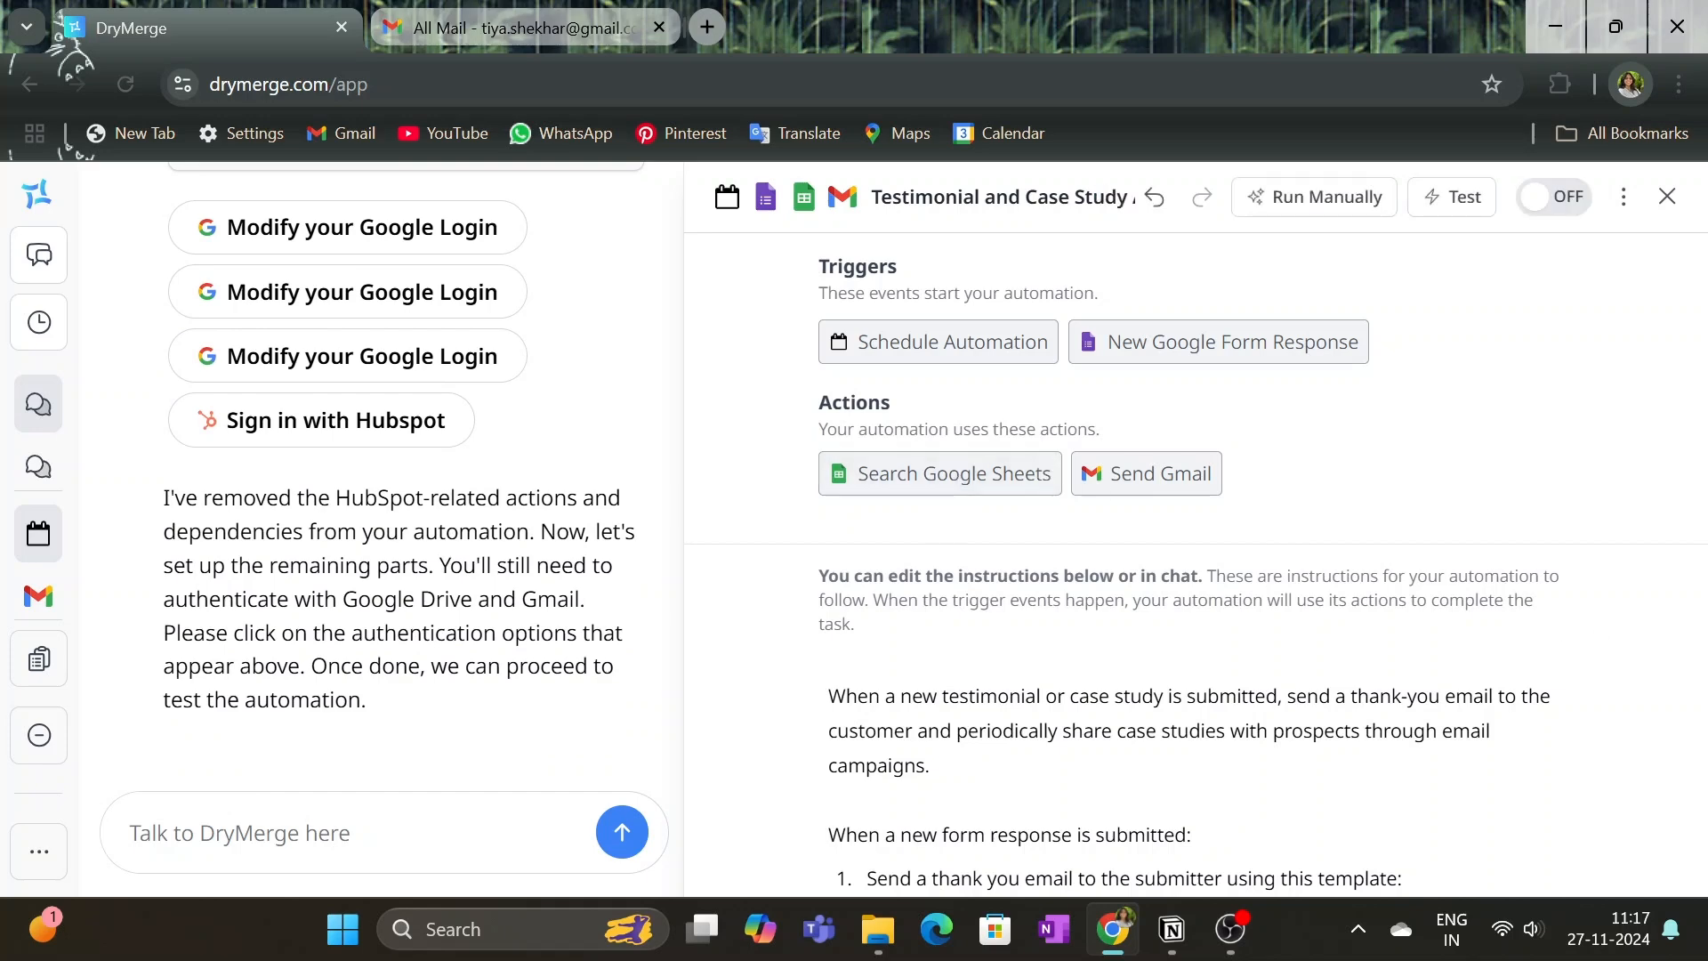
Step: Review the Testimonial and Case Study automation's instructions, from the thank-you e-mail template through the weekly case study e-mail
{"action": "scroll", "coordinate": [964, 479], "scroll_direction": "down", "scroll_amount": 5}
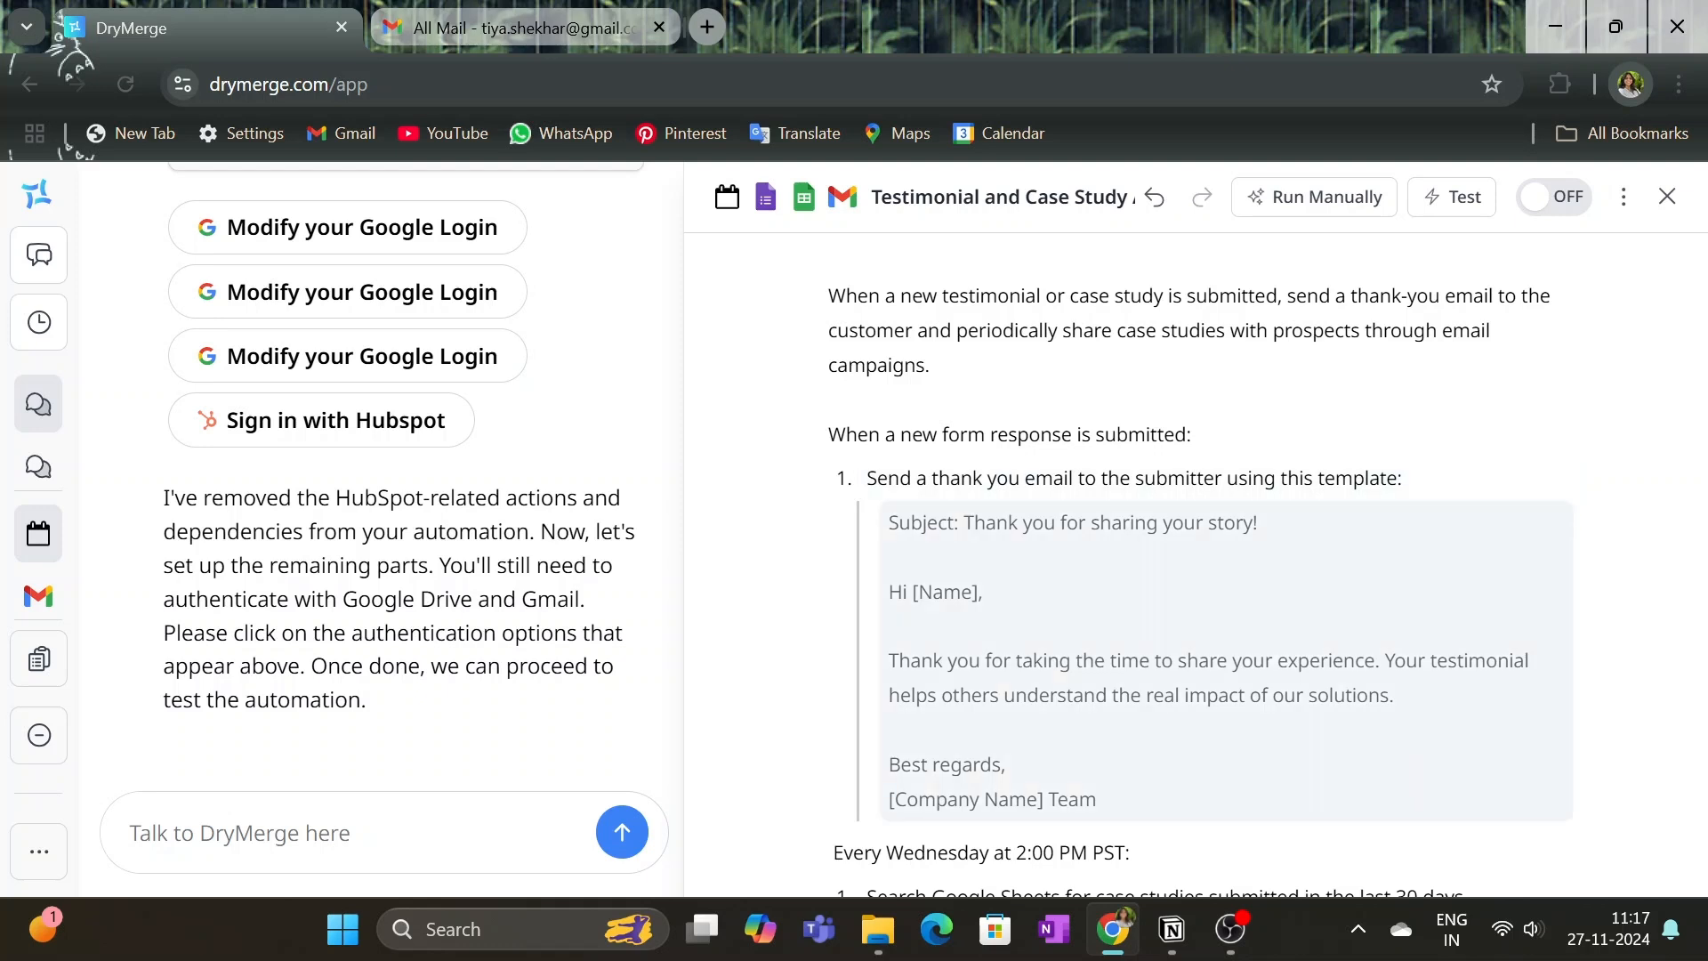
{"action": "scroll", "coordinate": [1201, 623], "scroll_direction": "down", "scroll_amount": 3}
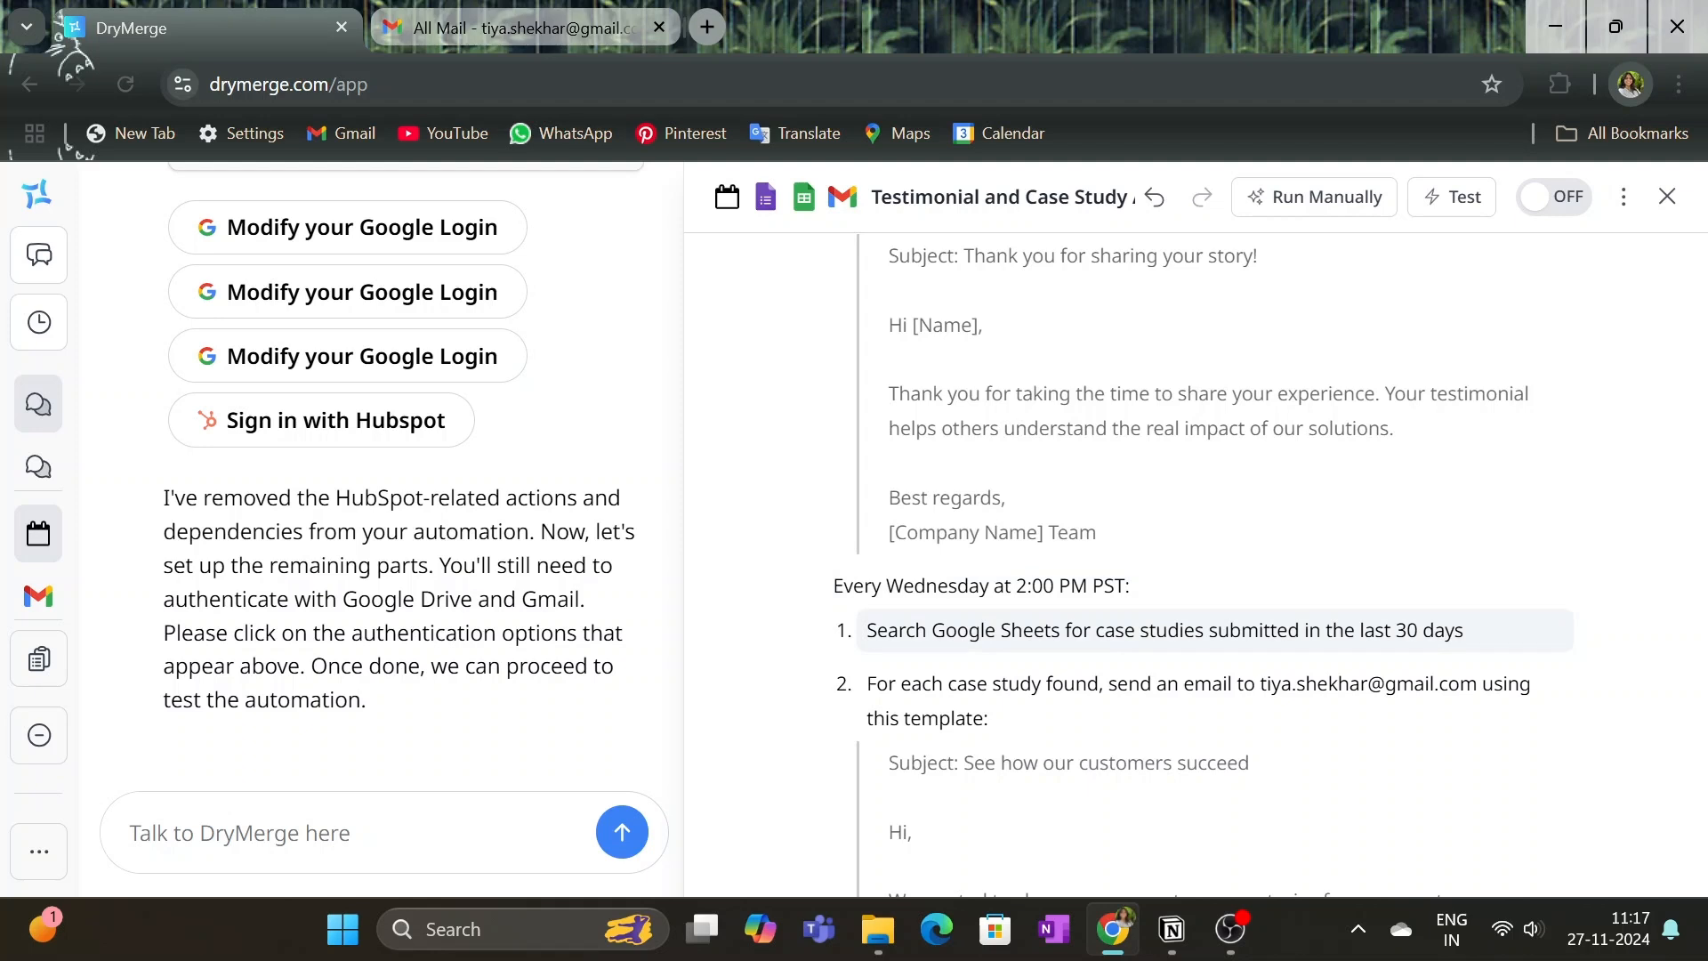
{"action": "scroll", "coordinate": [1201, 622], "scroll_direction": "down", "scroll_amount": 3}
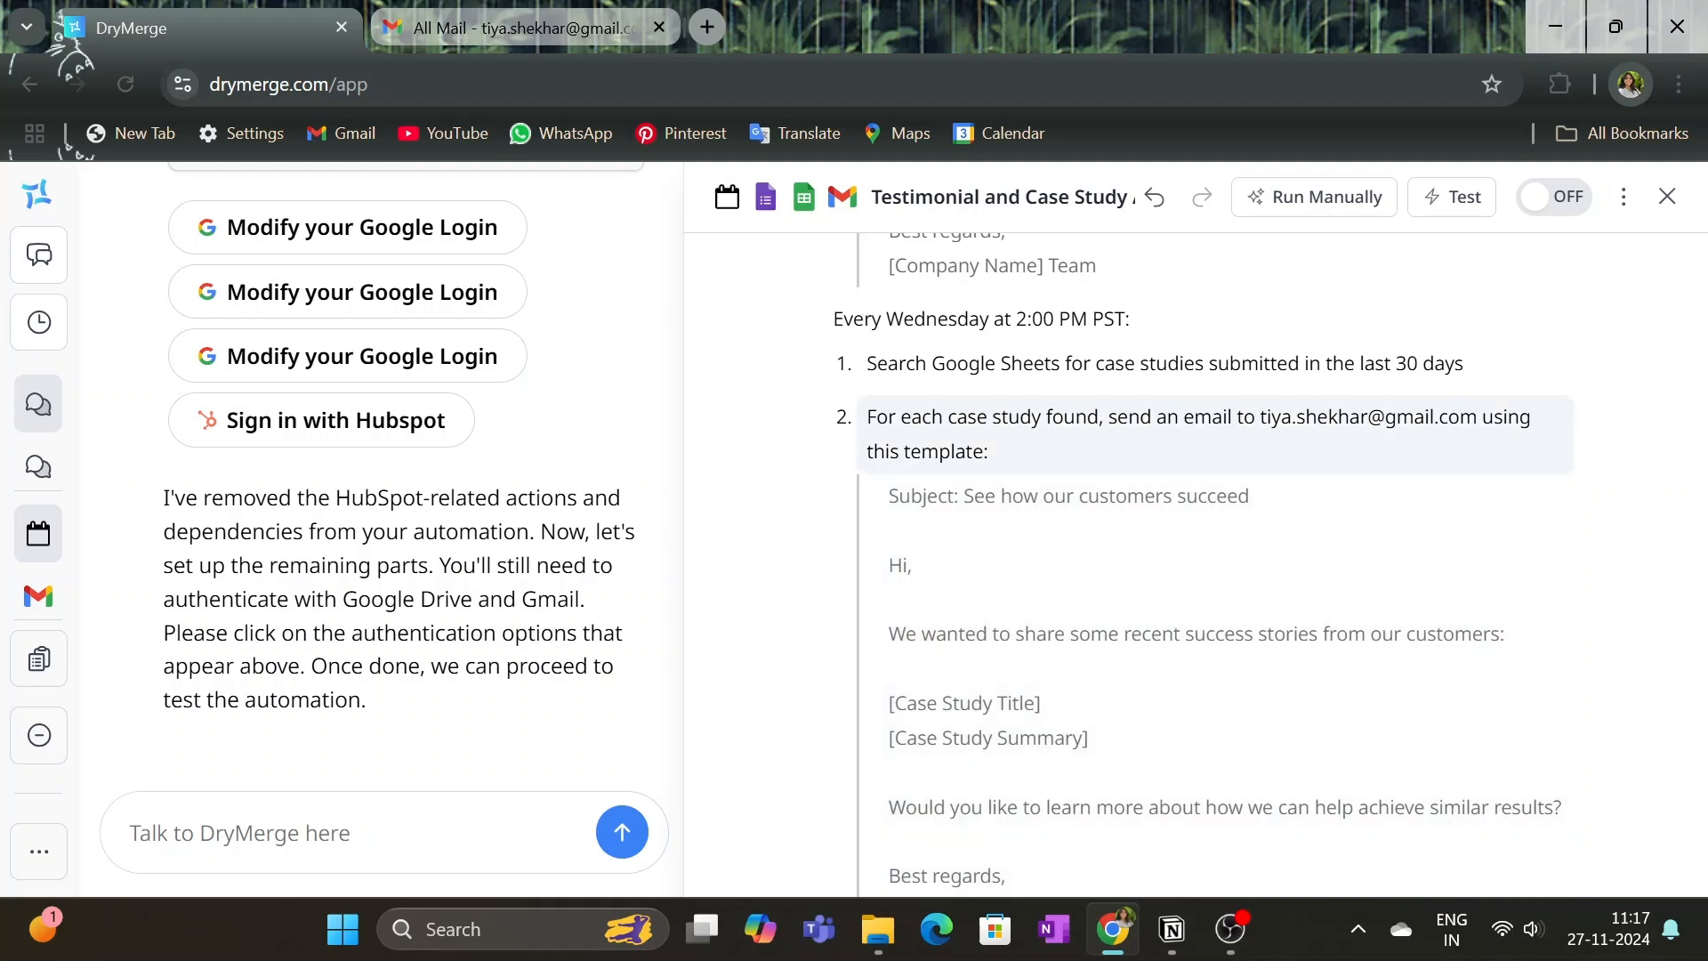
{"action": "scroll", "coordinate": [1202, 560], "scroll_direction": "down", "scroll_amount": 1}
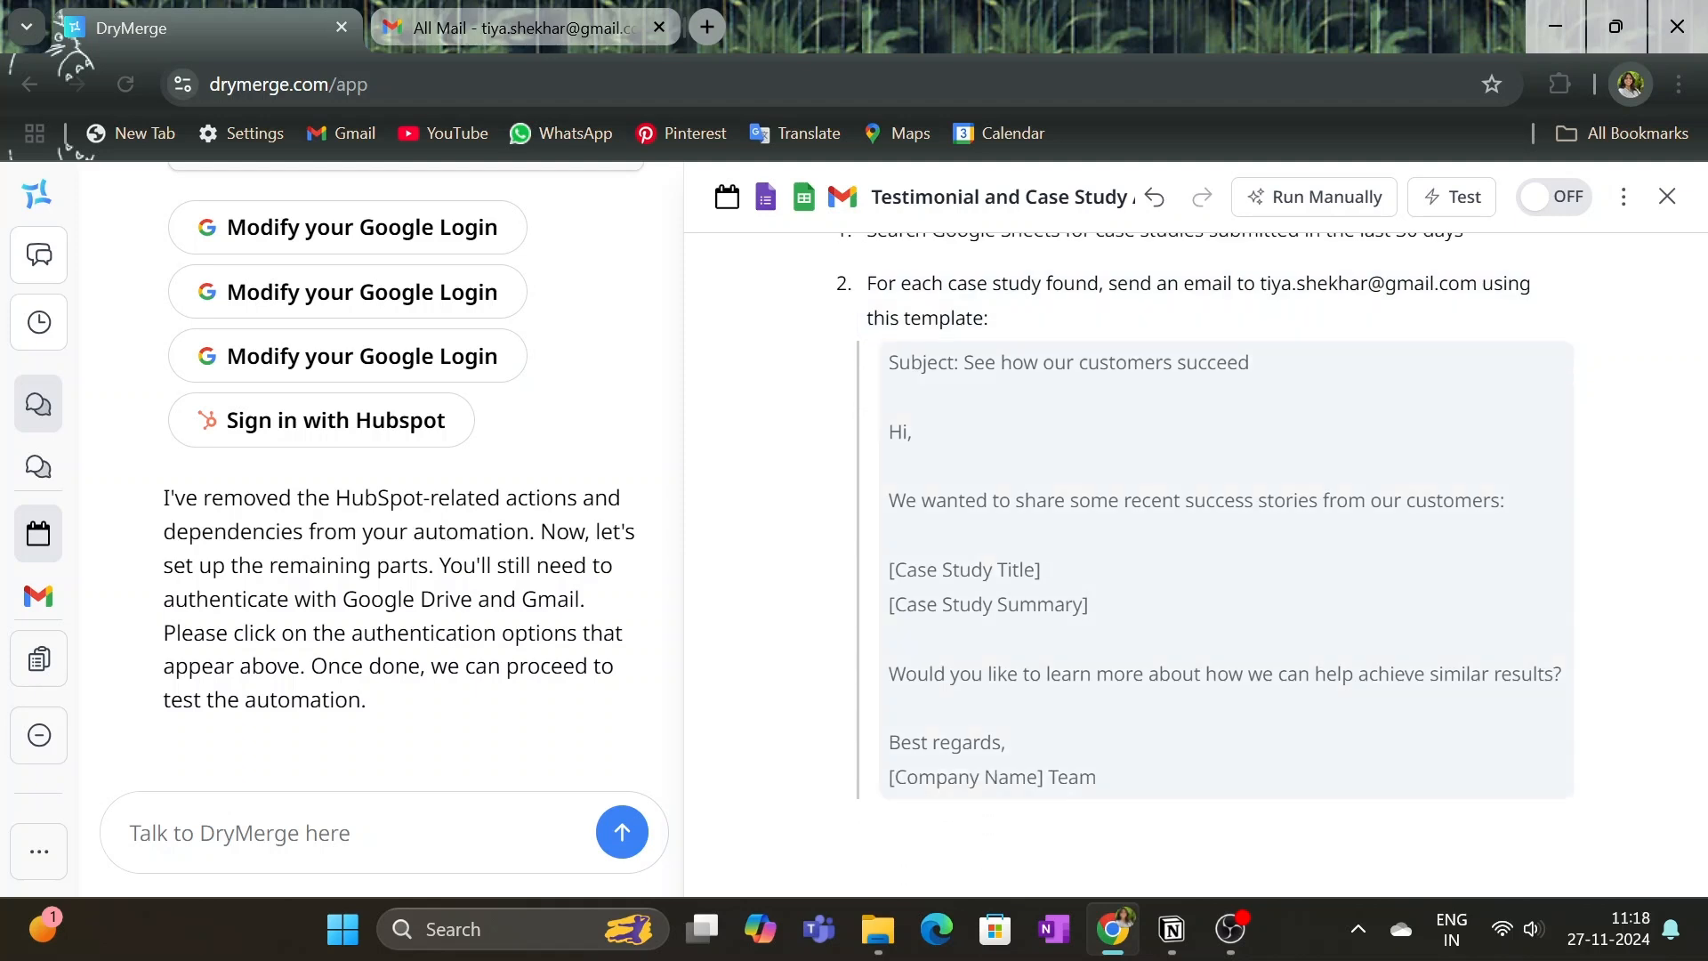
Step: Set the testimonial automation's timezone to Ist, confirm its form identifier, timezone and Gmail recipient, and start its test
{"action": "left_click", "coordinate": [1436, 204]}
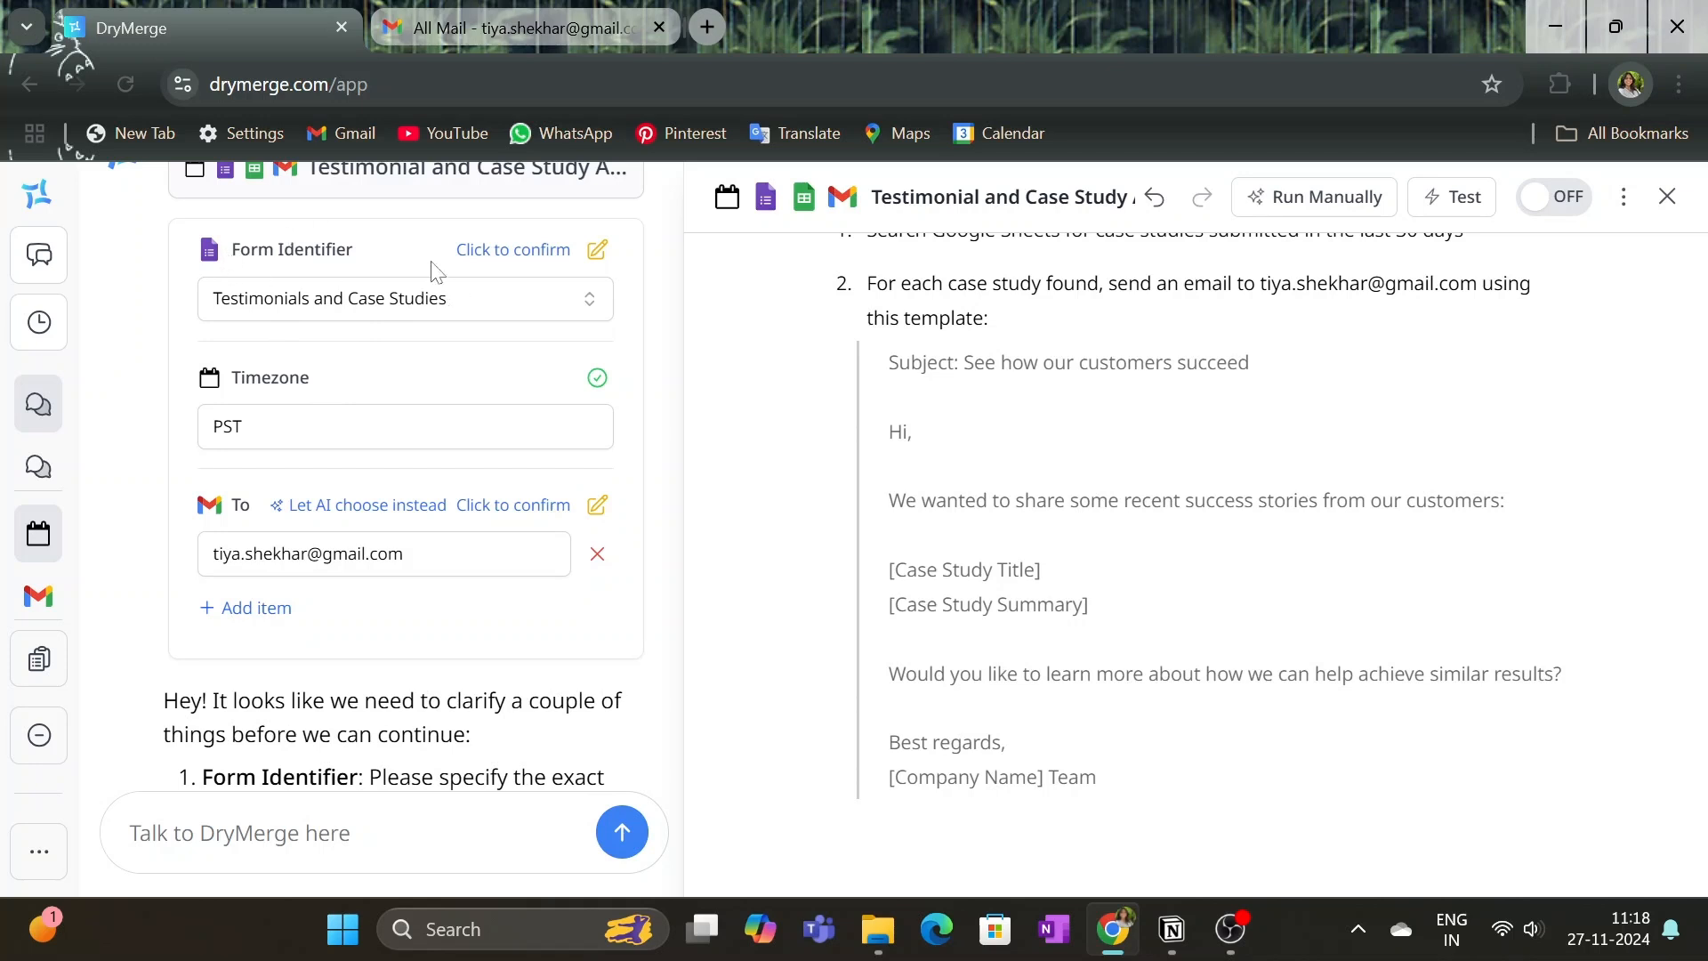
{"action": "left_click_drag", "start_coordinate": [311, 426], "coordinate": [176, 440]}
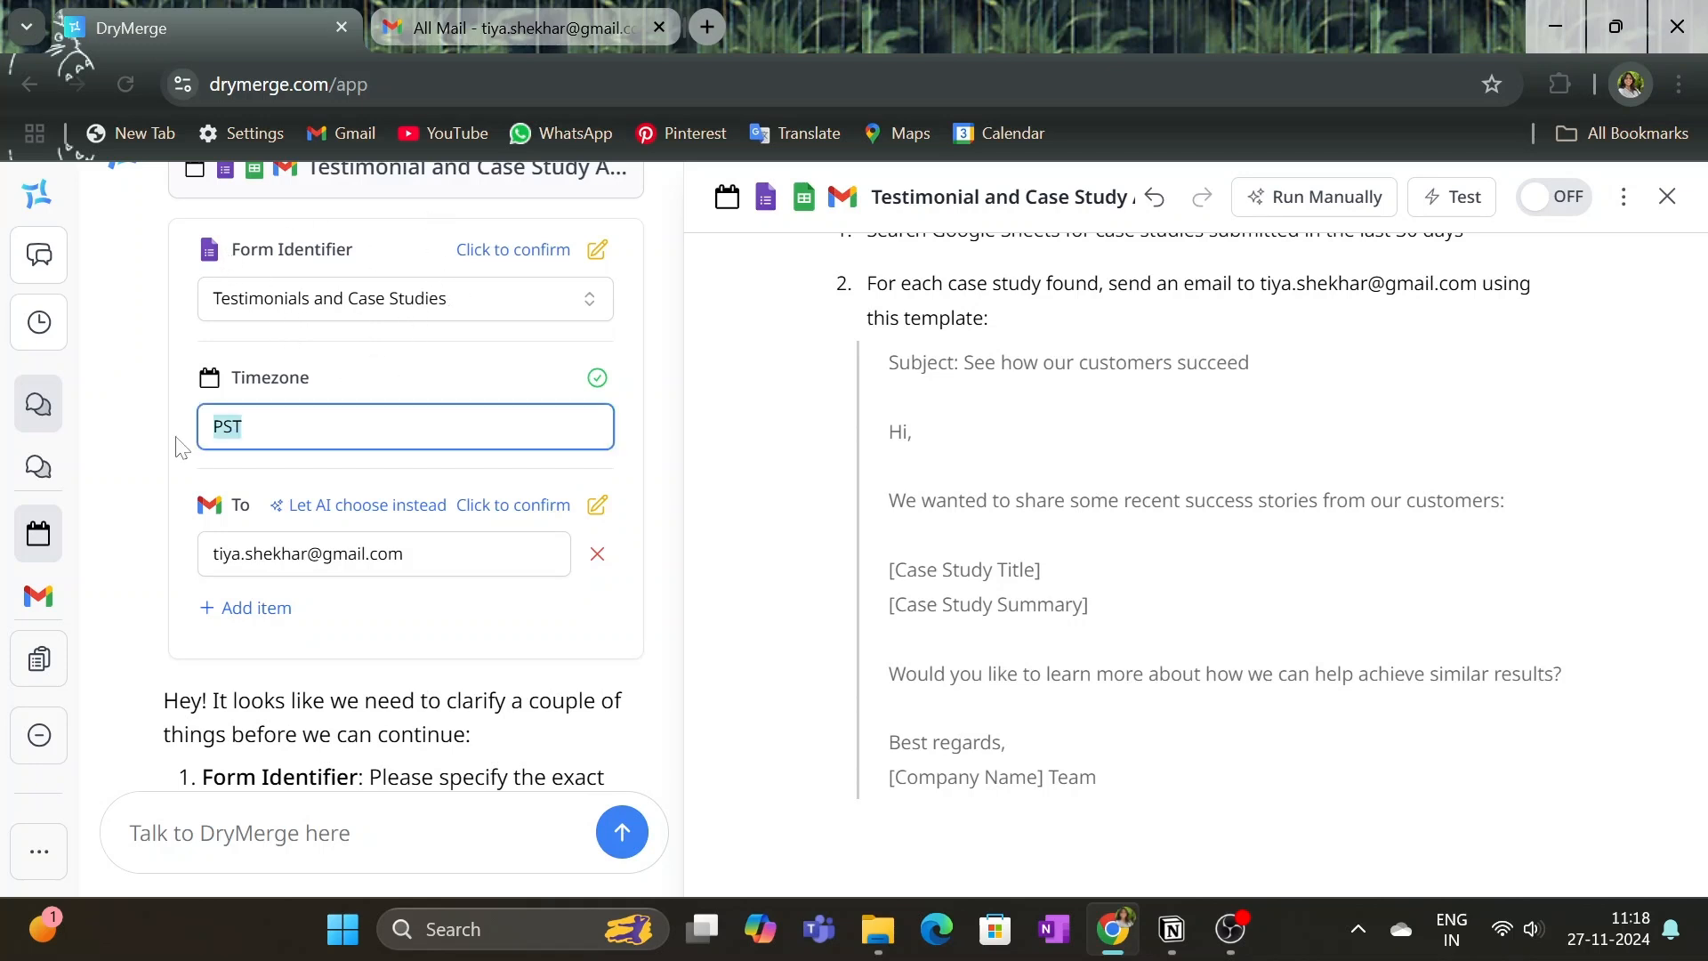
{"action": "type", "text": "I"}
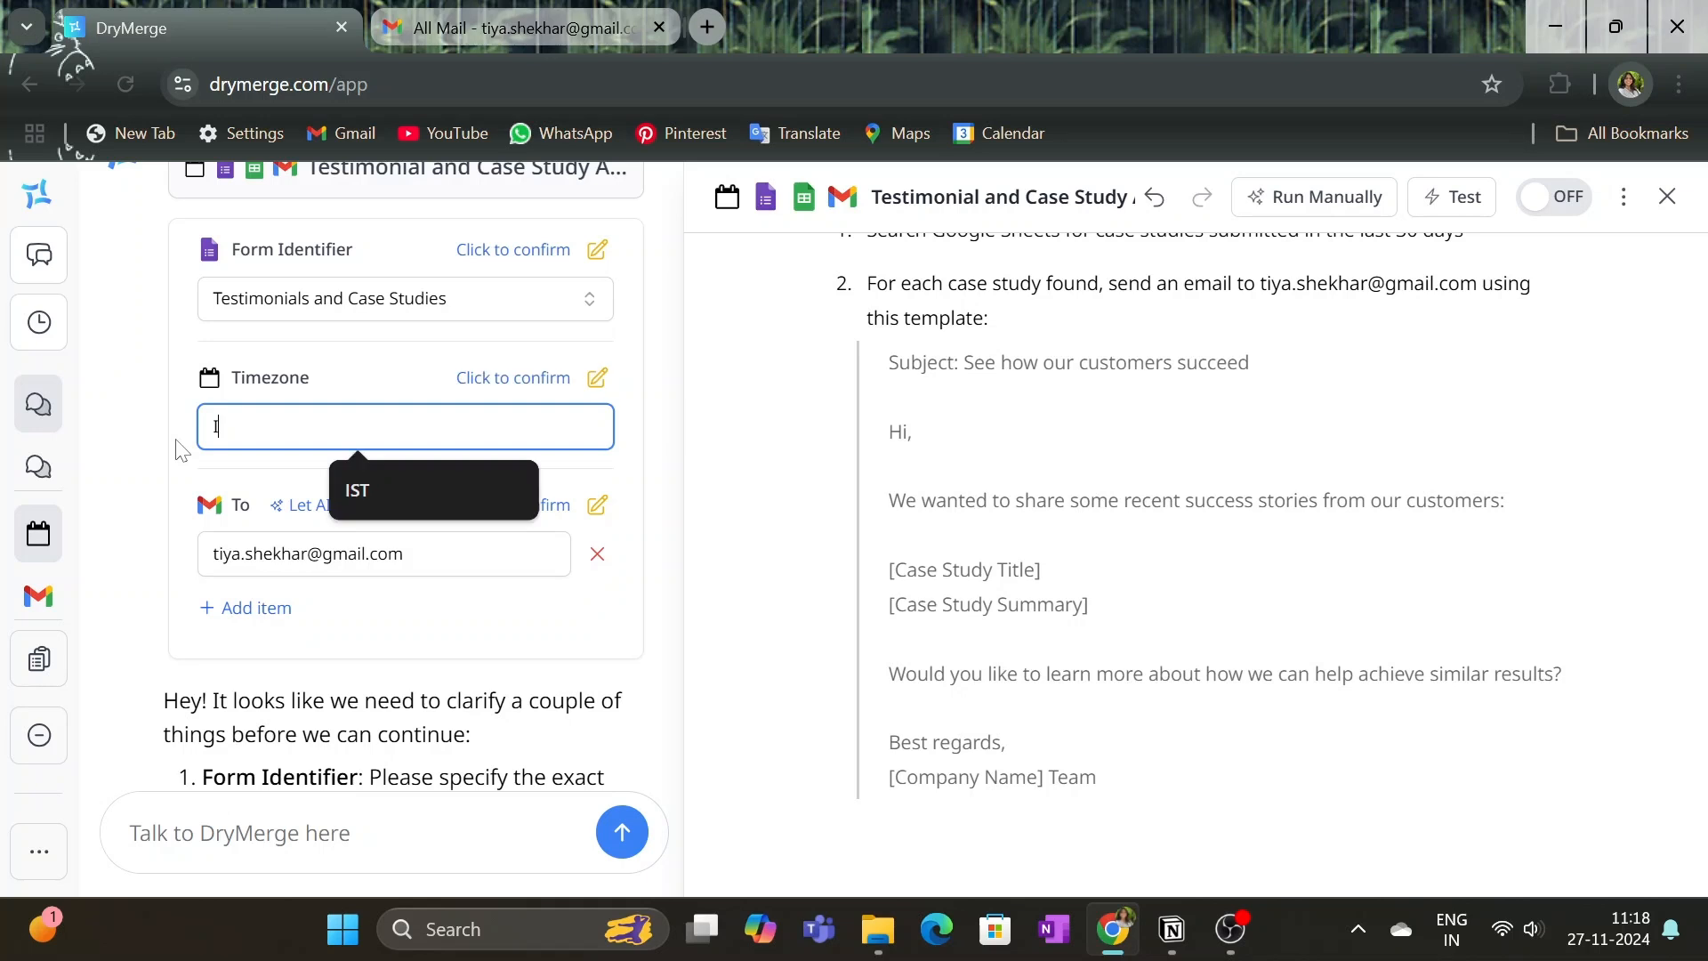
{"action": "type", "text": "st"}
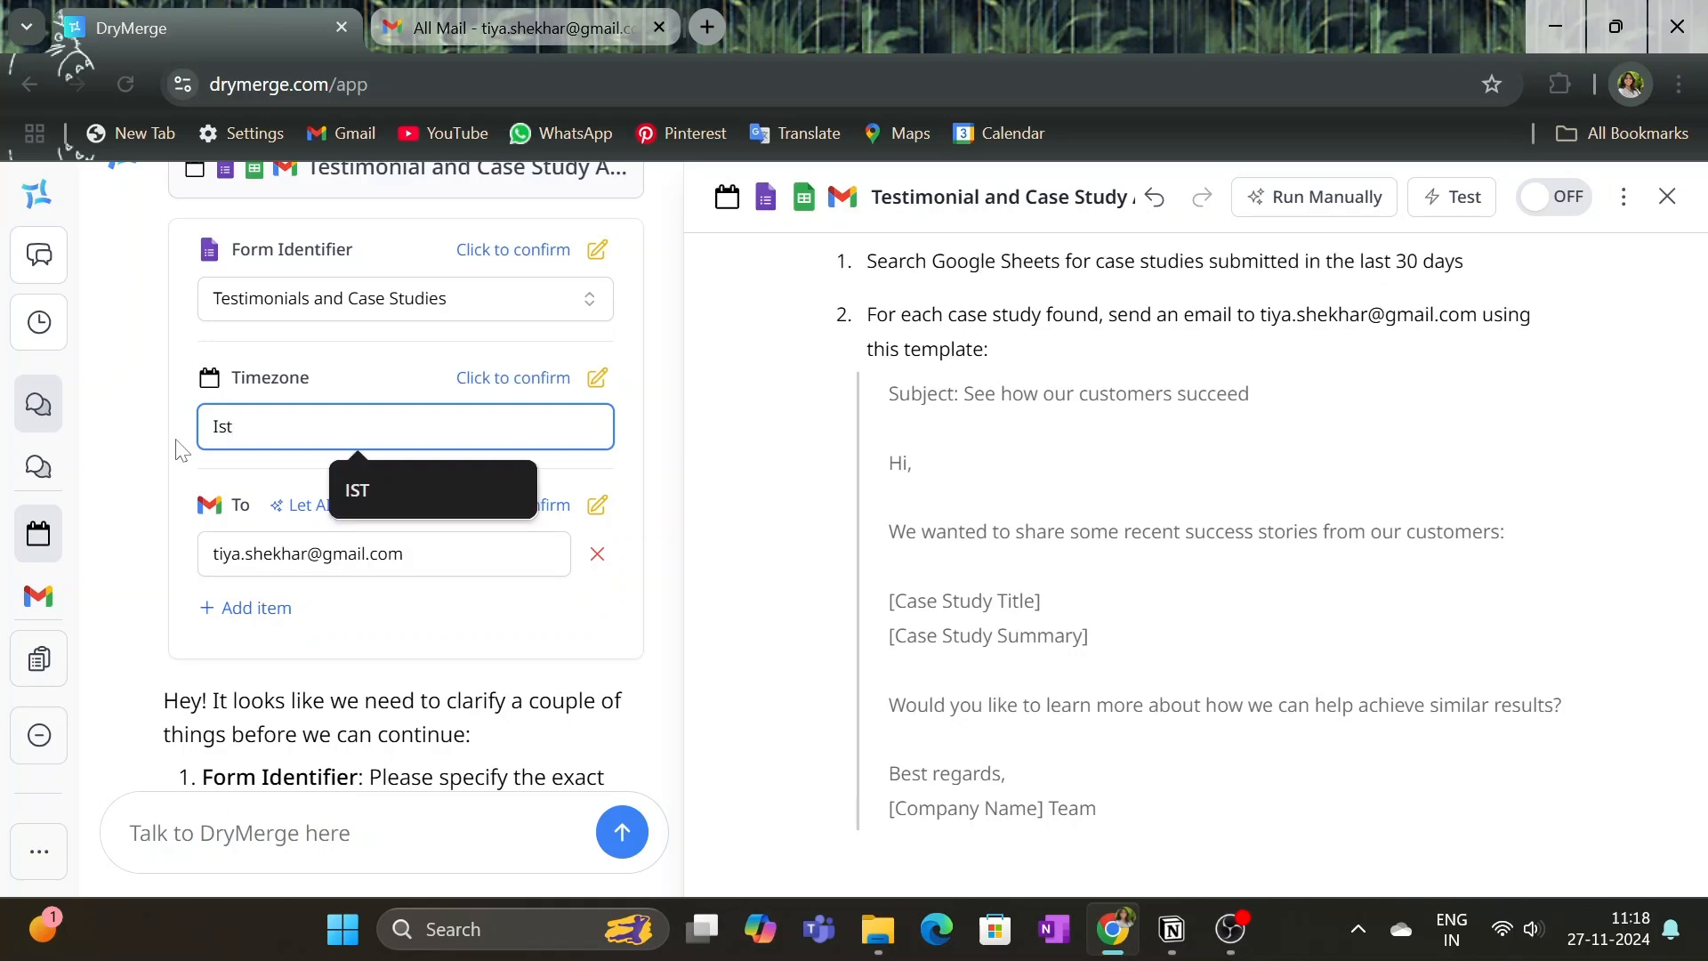
{"action": "left_click", "coordinate": [524, 256]}
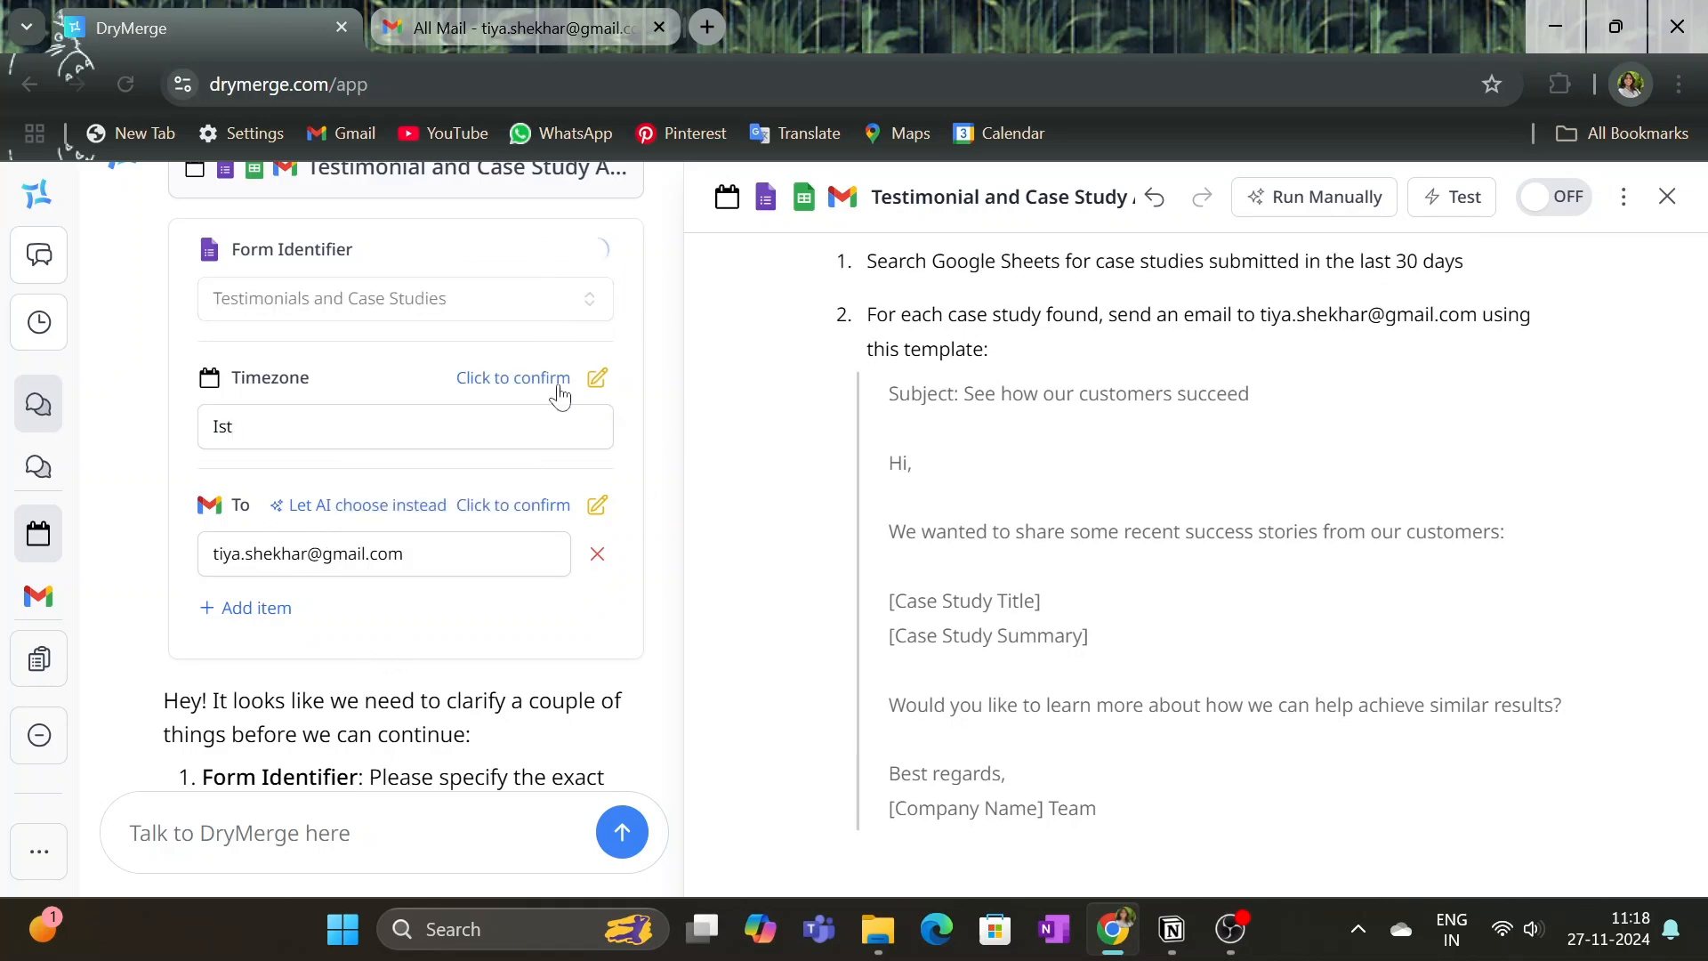
{"action": "left_click", "coordinate": [560, 381]}
{"action": "left_click", "coordinate": [559, 504]}
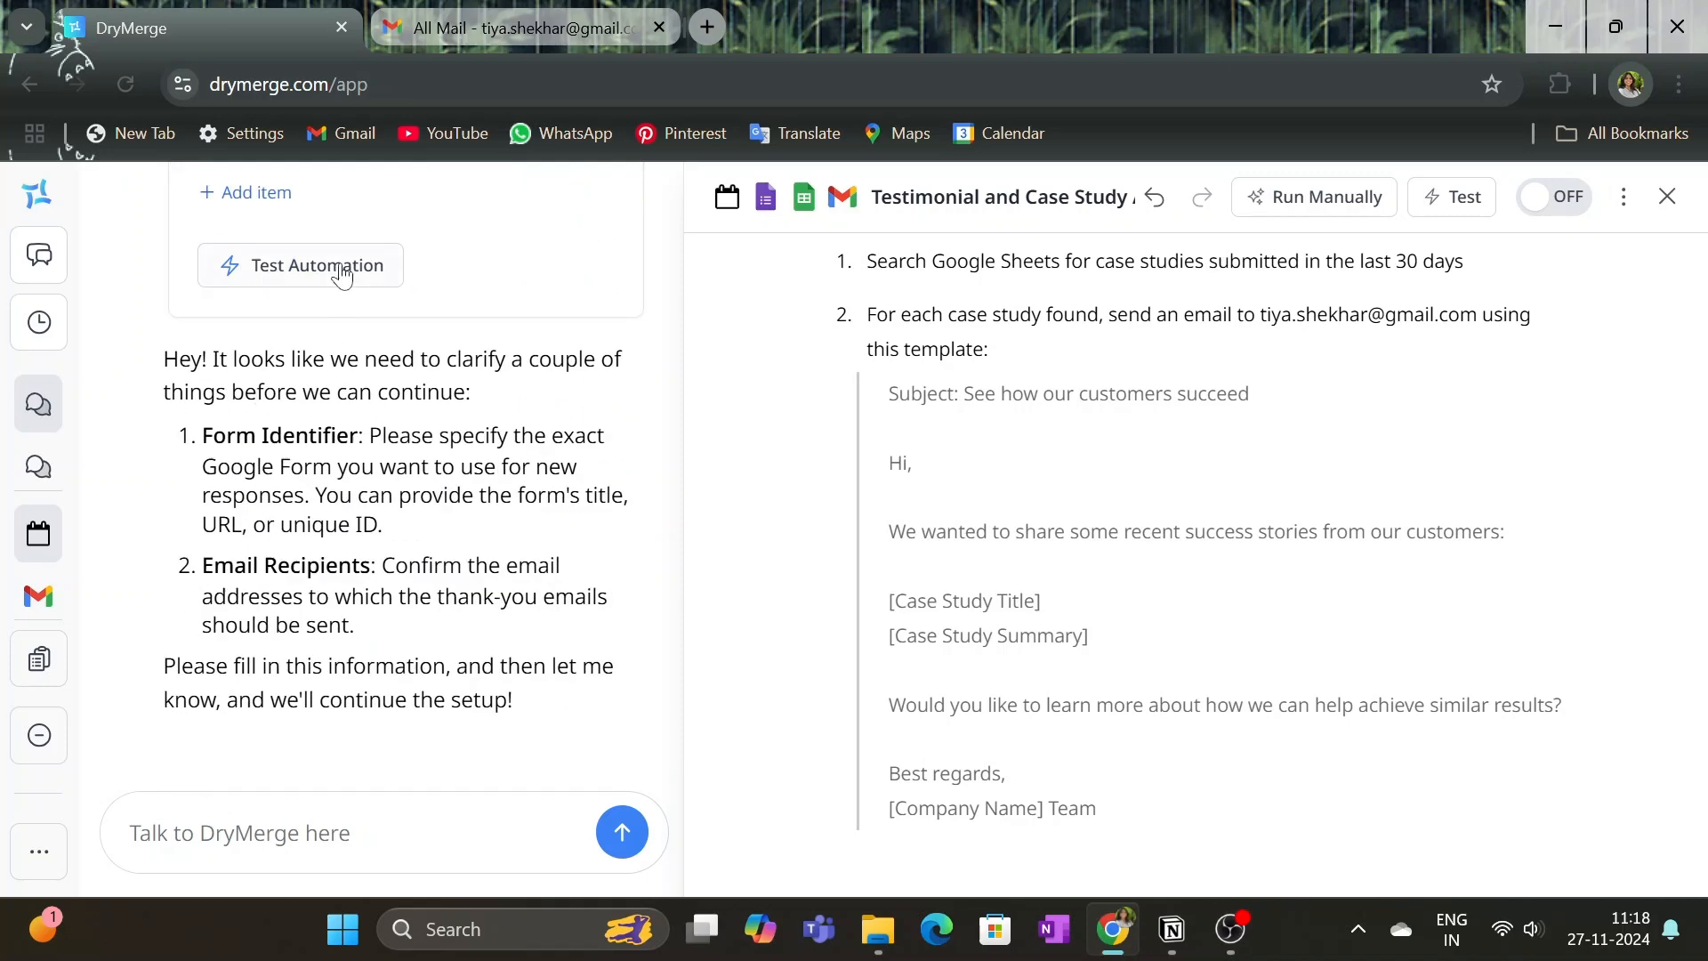
{"action": "left_click", "coordinate": [338, 267]}
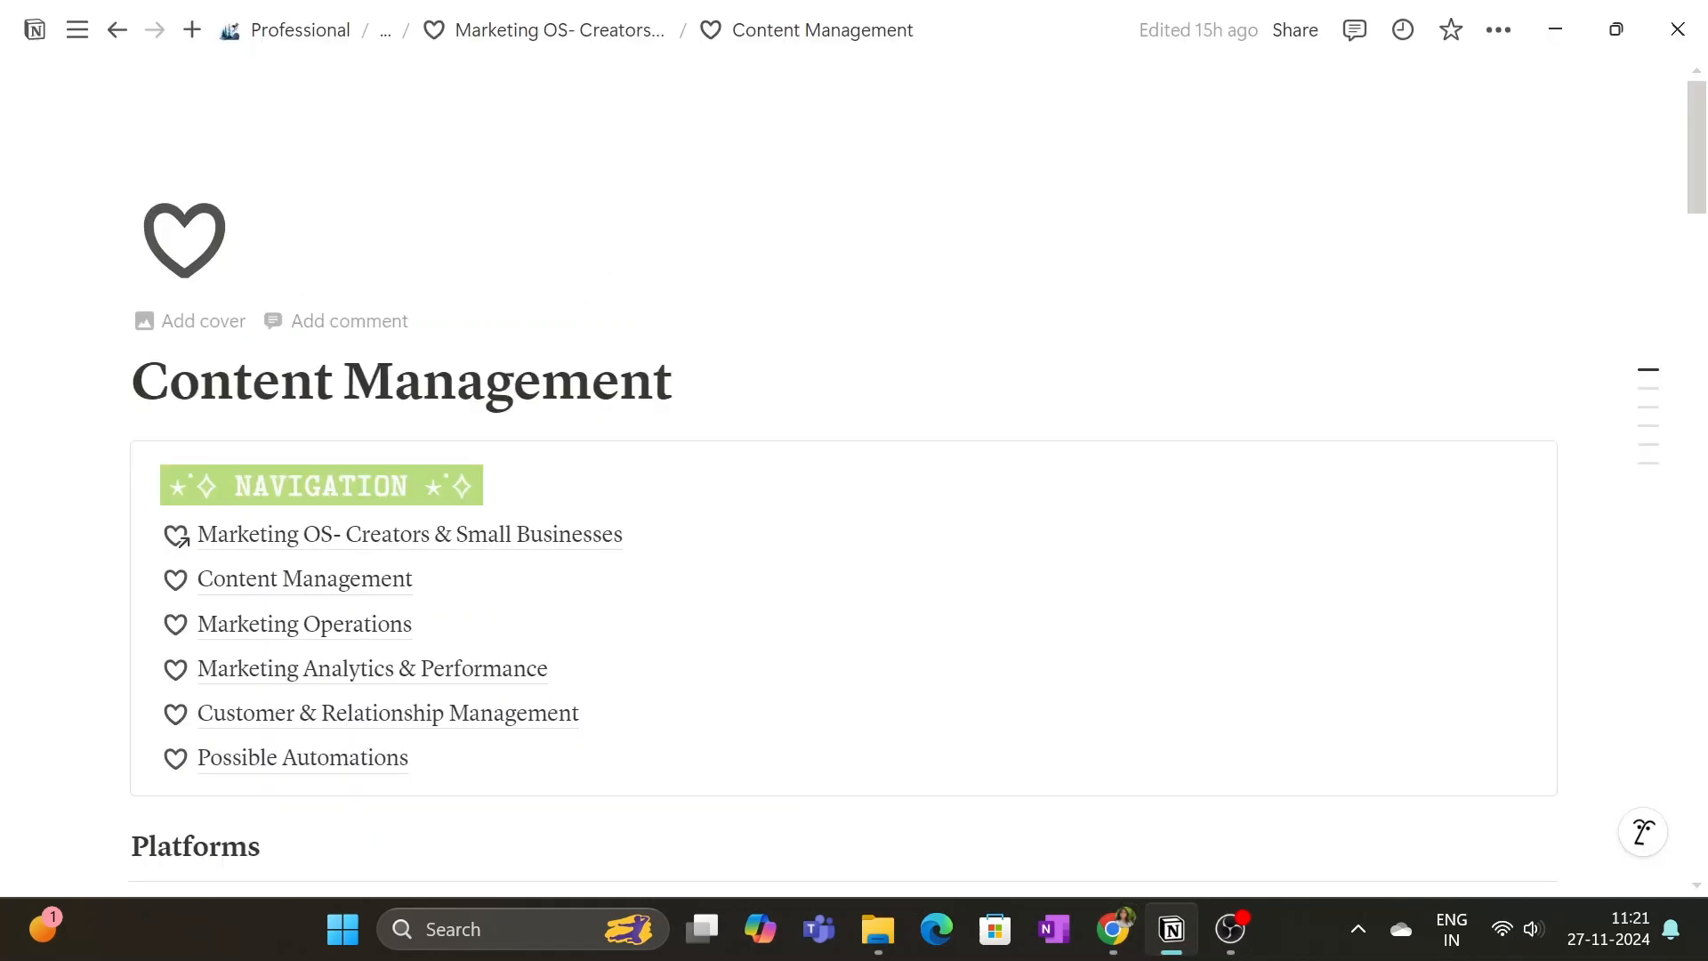
Step: Review the Content Management page's sections, from Platforms, Tasks and Content Ideas through the Content Calendar, Content Style and Resources
{"action": "scroll", "coordinate": [917, 251], "scroll_direction": "down", "scroll_amount": 5}
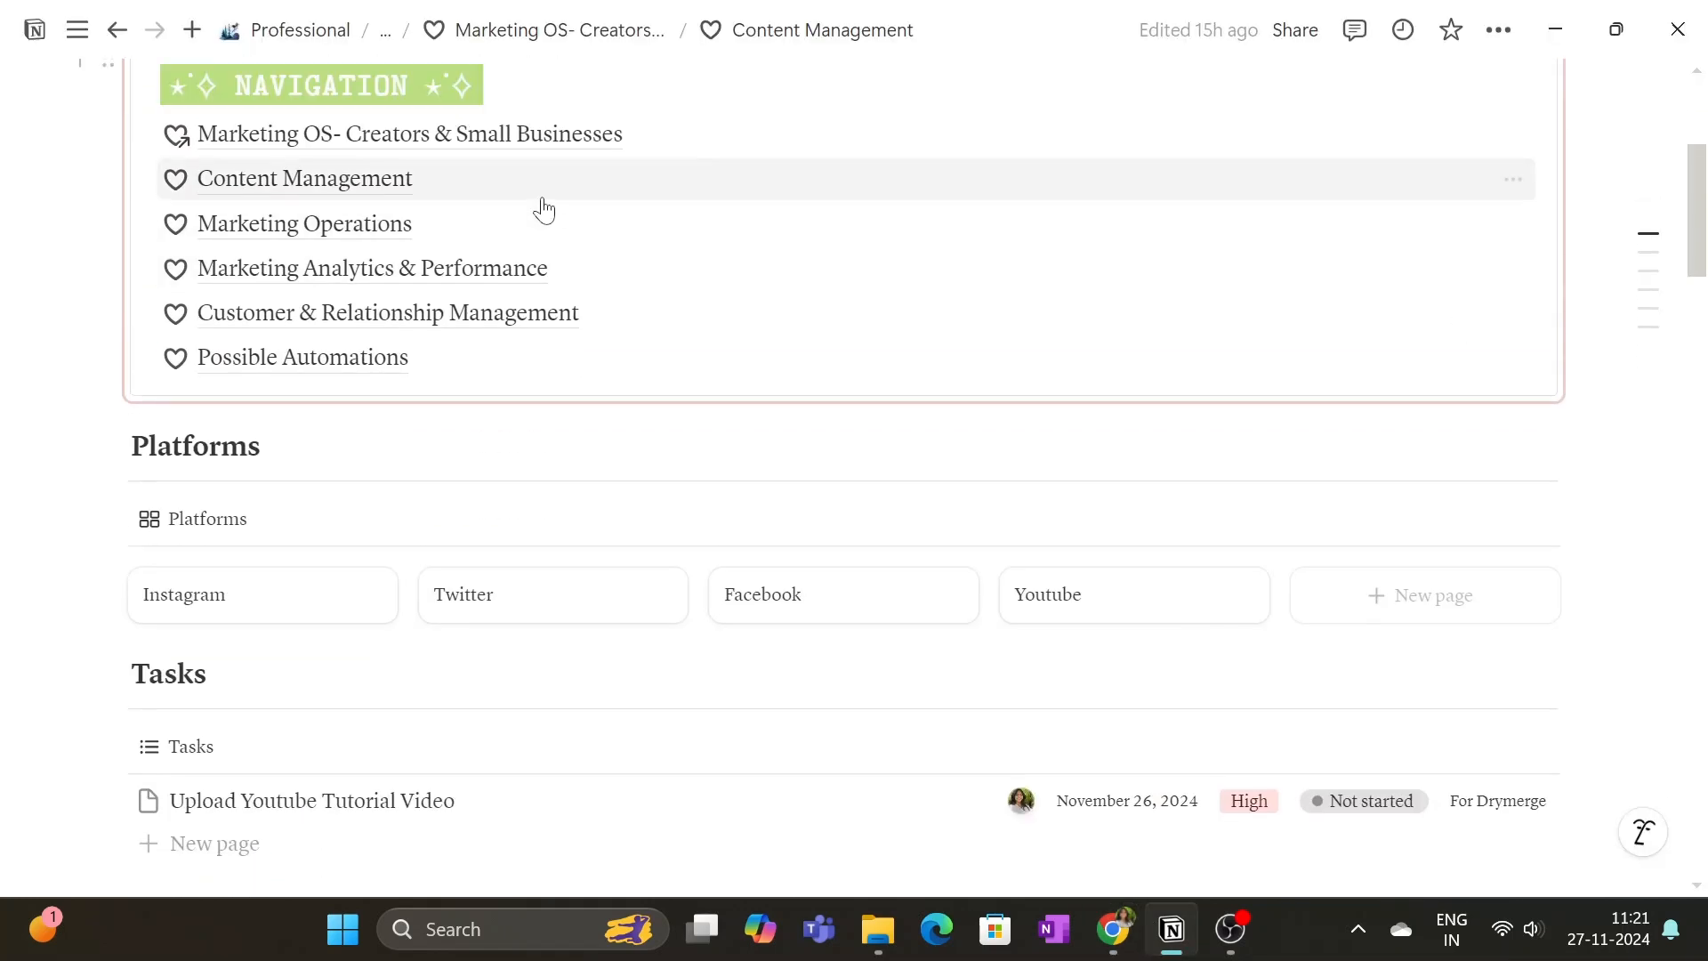
{"action": "scroll", "coordinate": [545, 210], "scroll_direction": "up", "scroll_amount": 3}
{"action": "scroll", "coordinate": [544, 210], "scroll_direction": "down", "scroll_amount": 5}
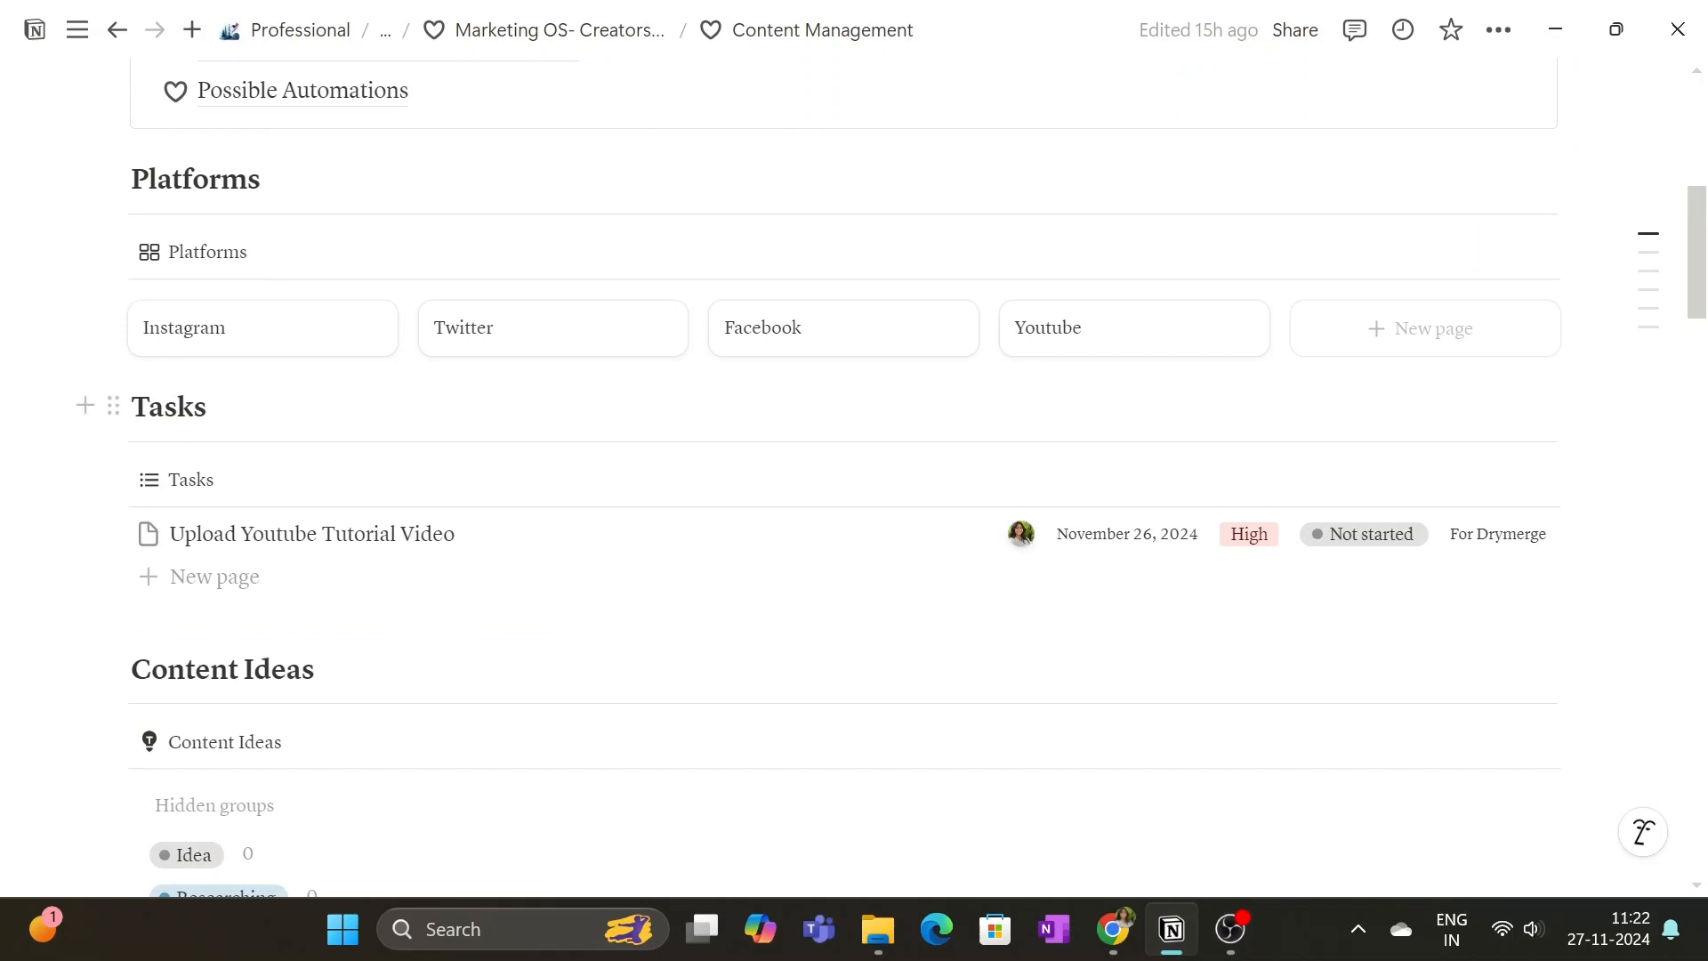
{"action": "scroll", "coordinate": [210, 599], "scroll_direction": "down", "scroll_amount": 5}
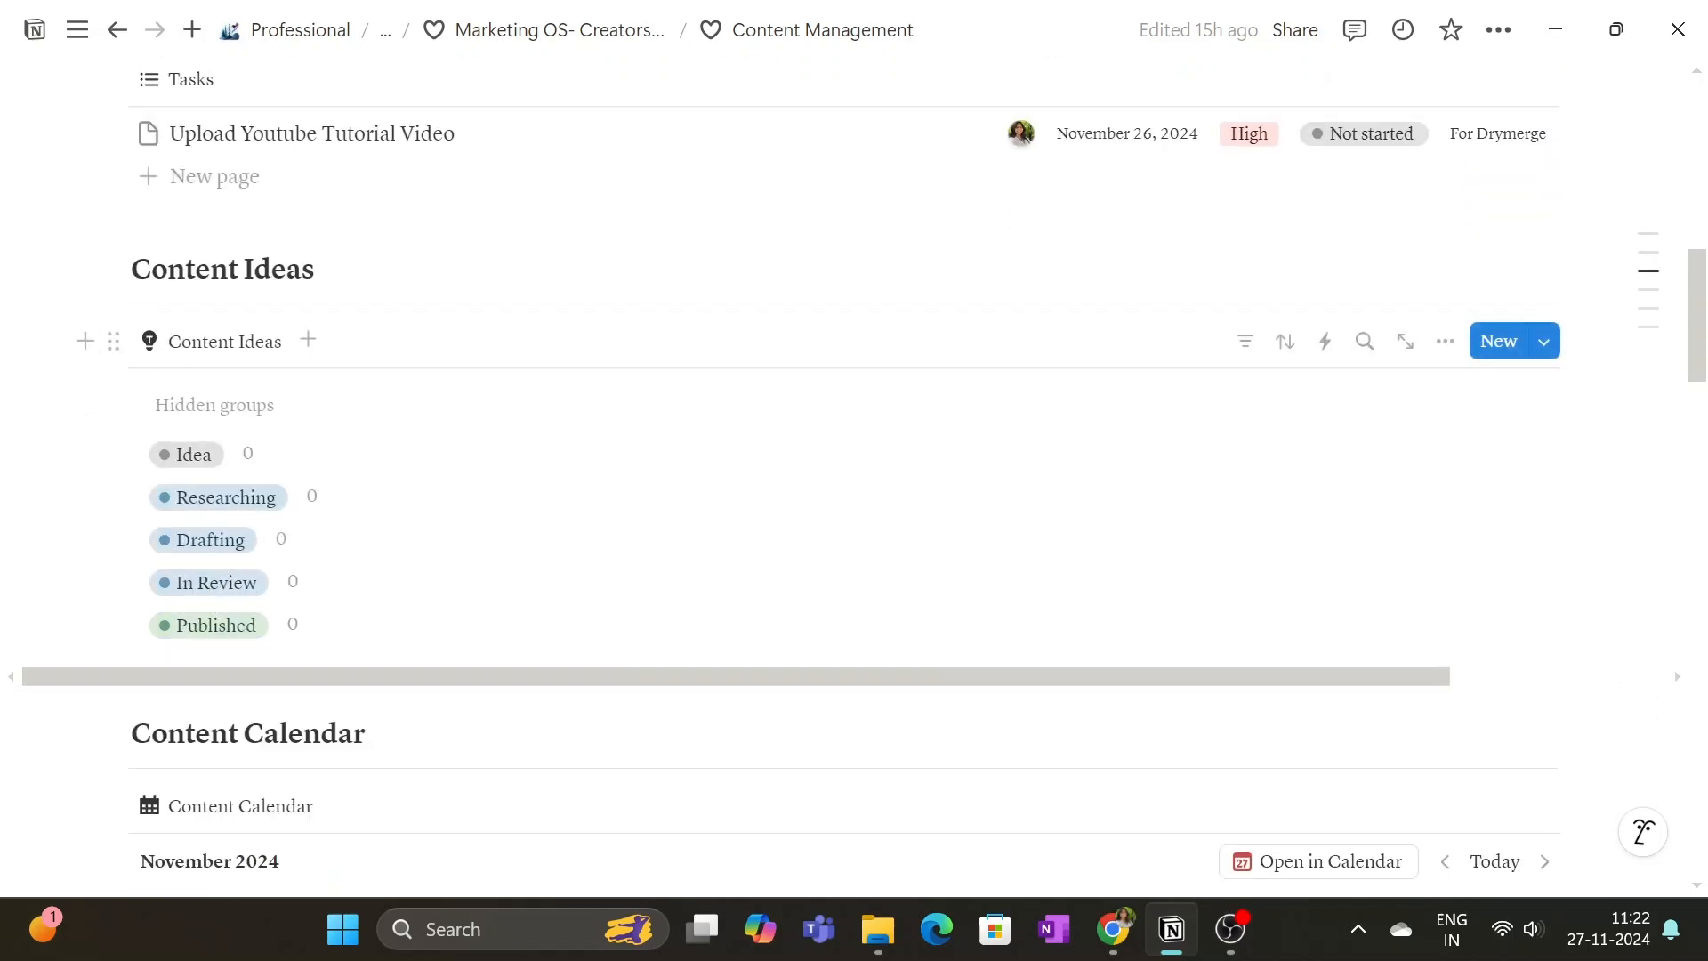
{"action": "scroll", "coordinate": [183, 671], "scroll_direction": "down", "scroll_amount": 5}
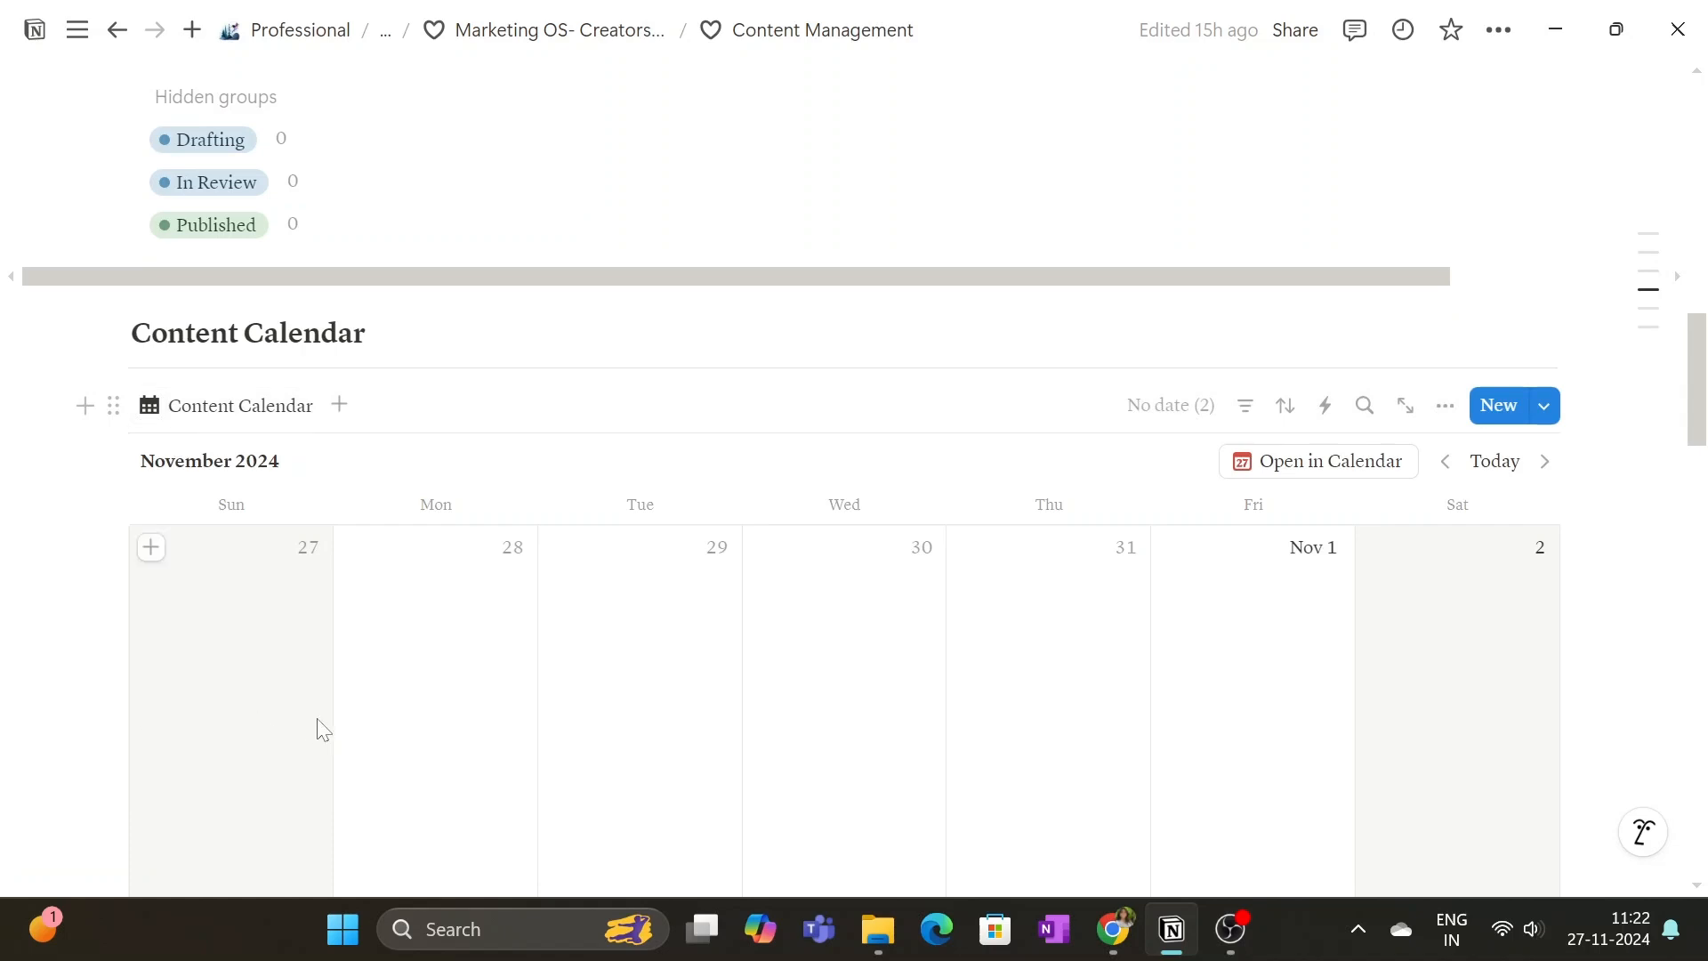
{"action": "scroll", "coordinate": [323, 730], "scroll_direction": "down", "scroll_amount": 20}
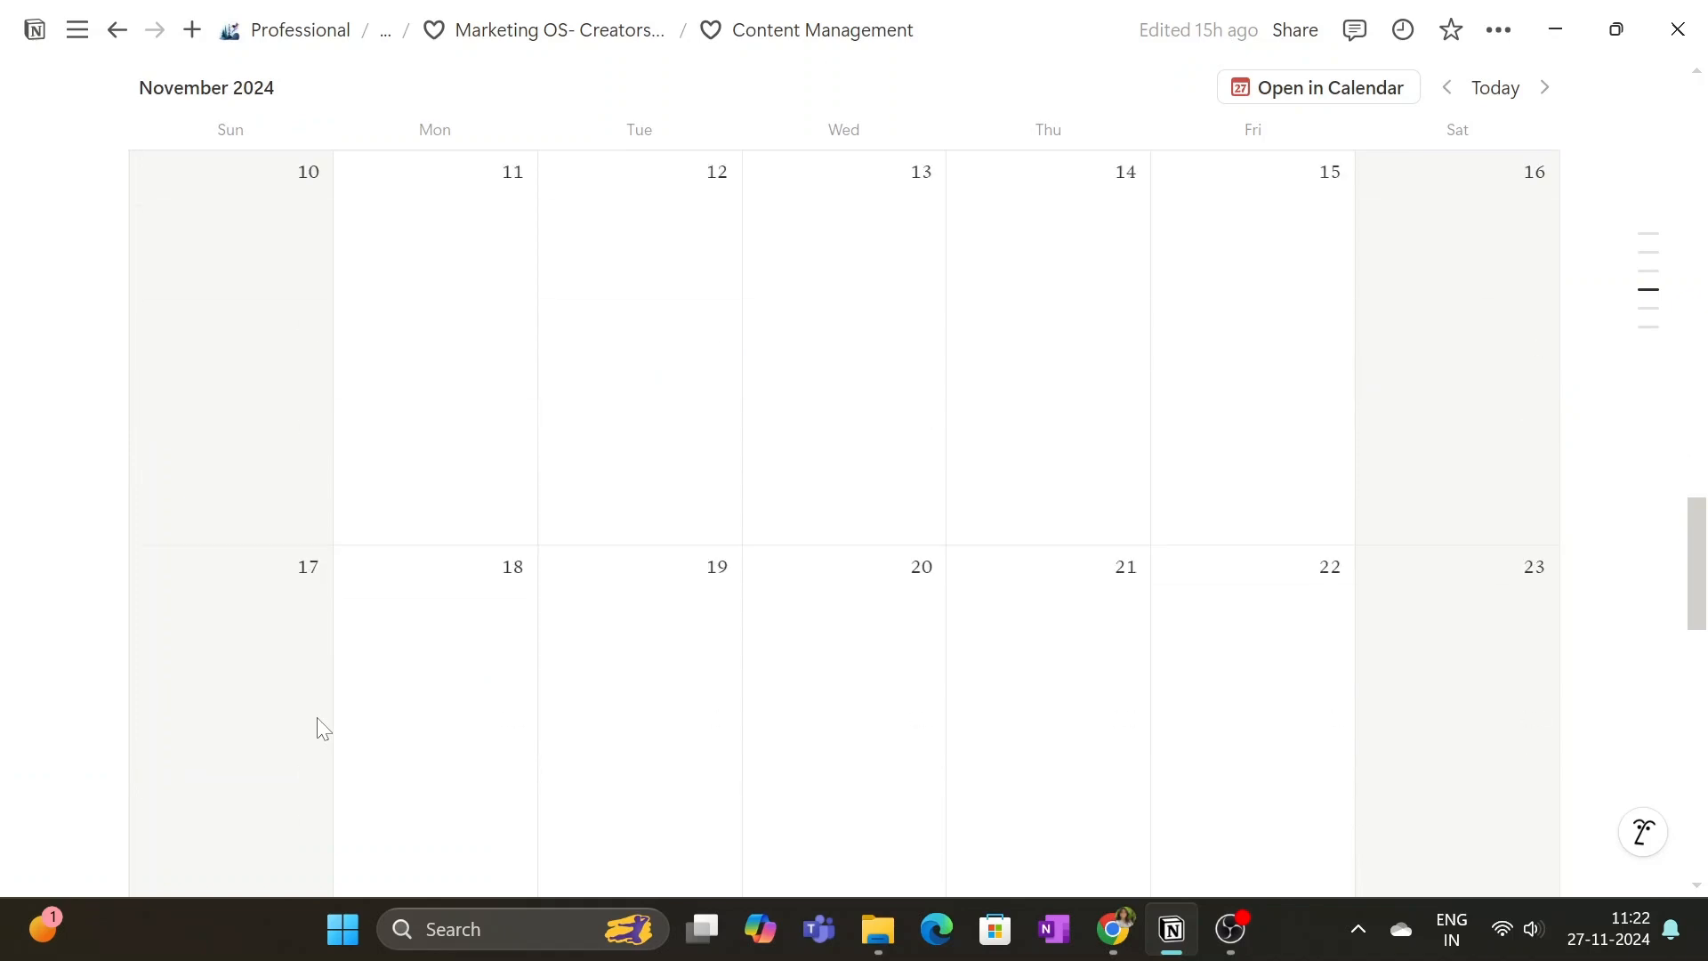
{"action": "scroll", "coordinate": [317, 717], "scroll_direction": "down", "scroll_amount": 3}
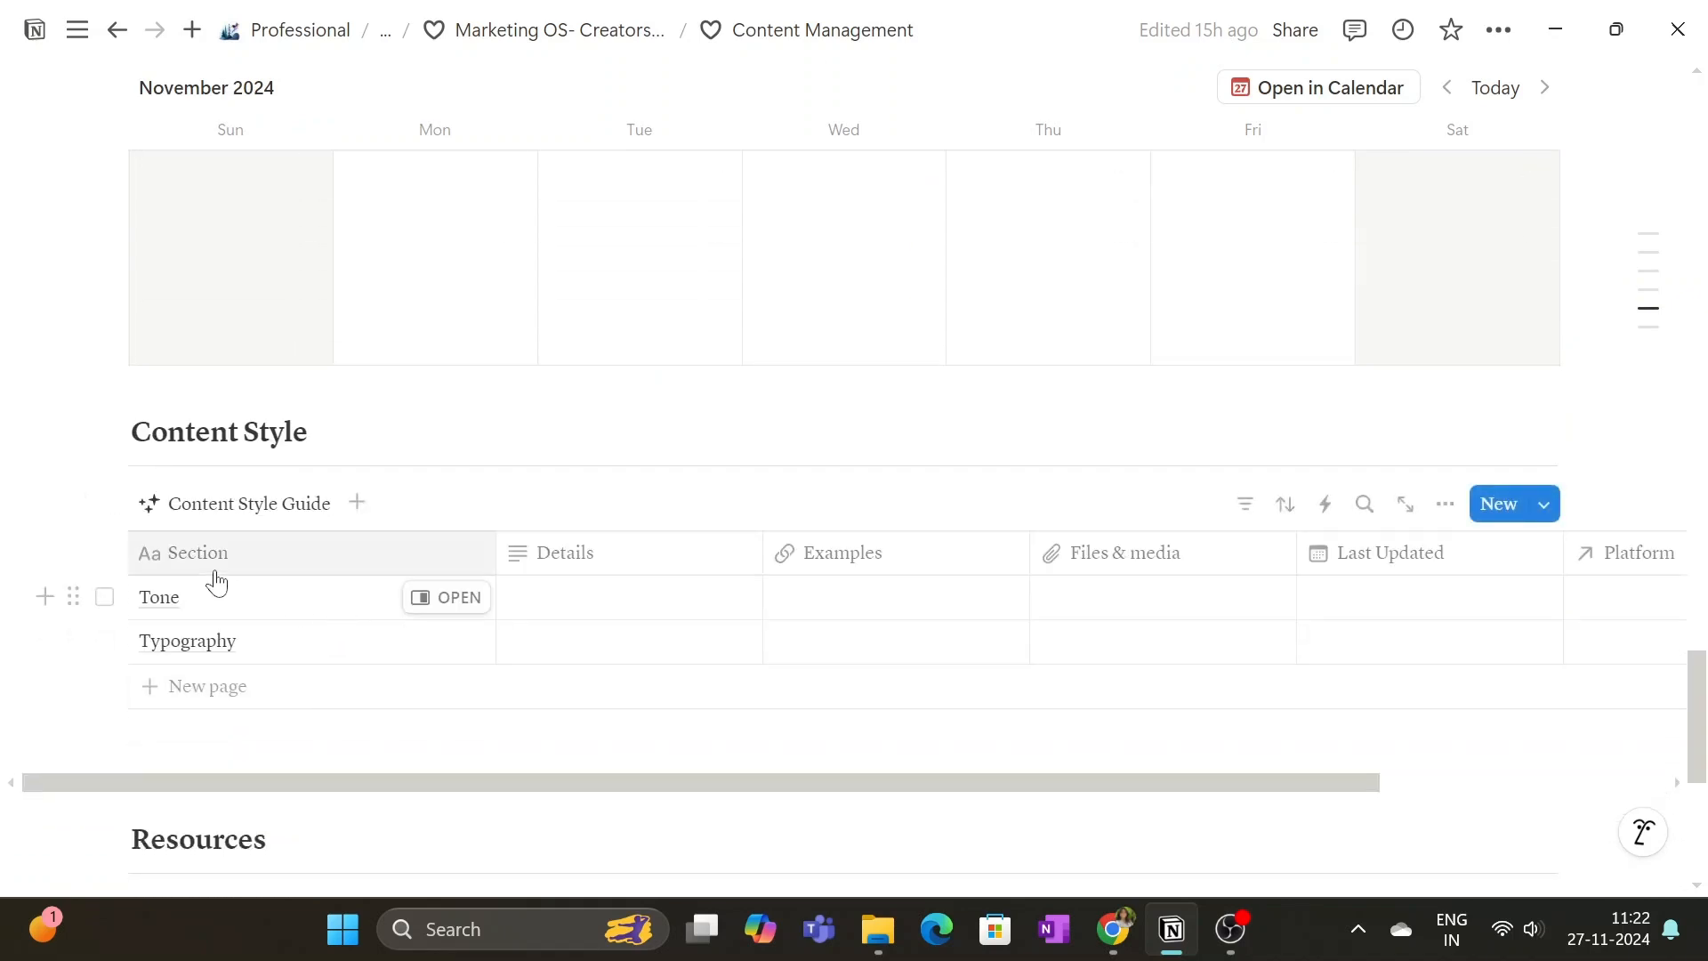
{"action": "scroll", "coordinate": [307, 713], "scroll_direction": "down", "scroll_amount": 4}
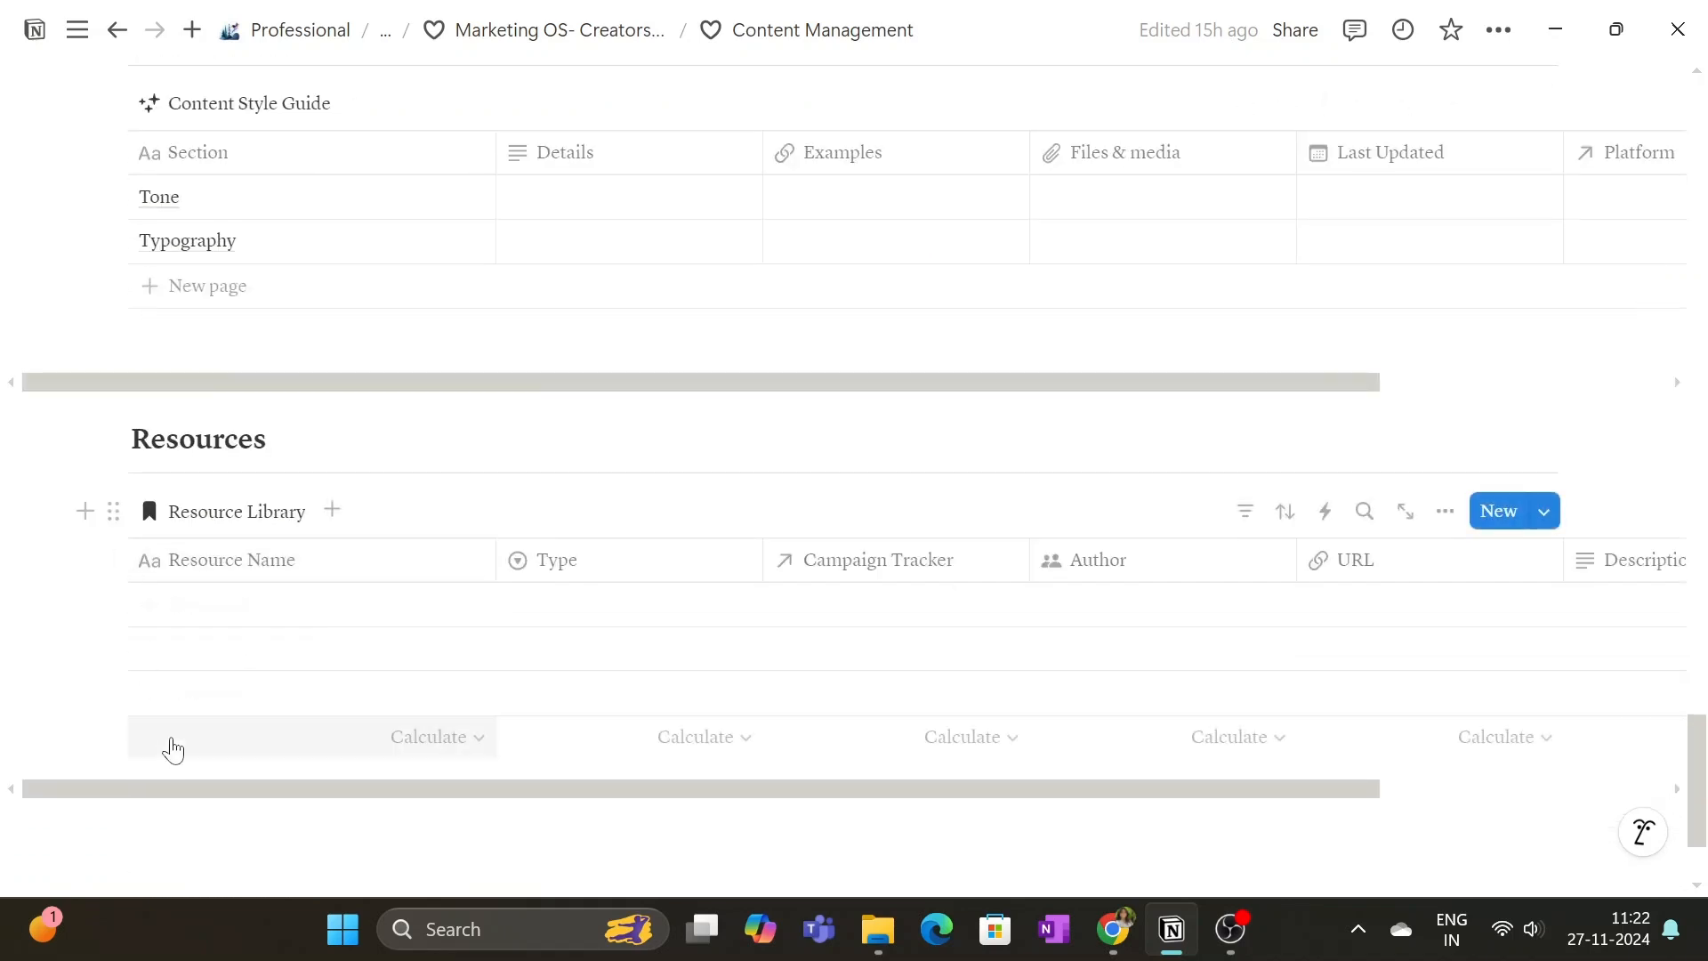
Step: Open the Marketing Operations page and review its trackers, from Campaign Tracker and Event Management through the Affiliate Program and Upskilling trackers
{"action": "scroll", "coordinate": [336, 733], "scroll_direction": "up", "scroll_amount": 10}
{"action": "scroll", "coordinate": [338, 732], "scroll_direction": "up", "scroll_amount": 20}
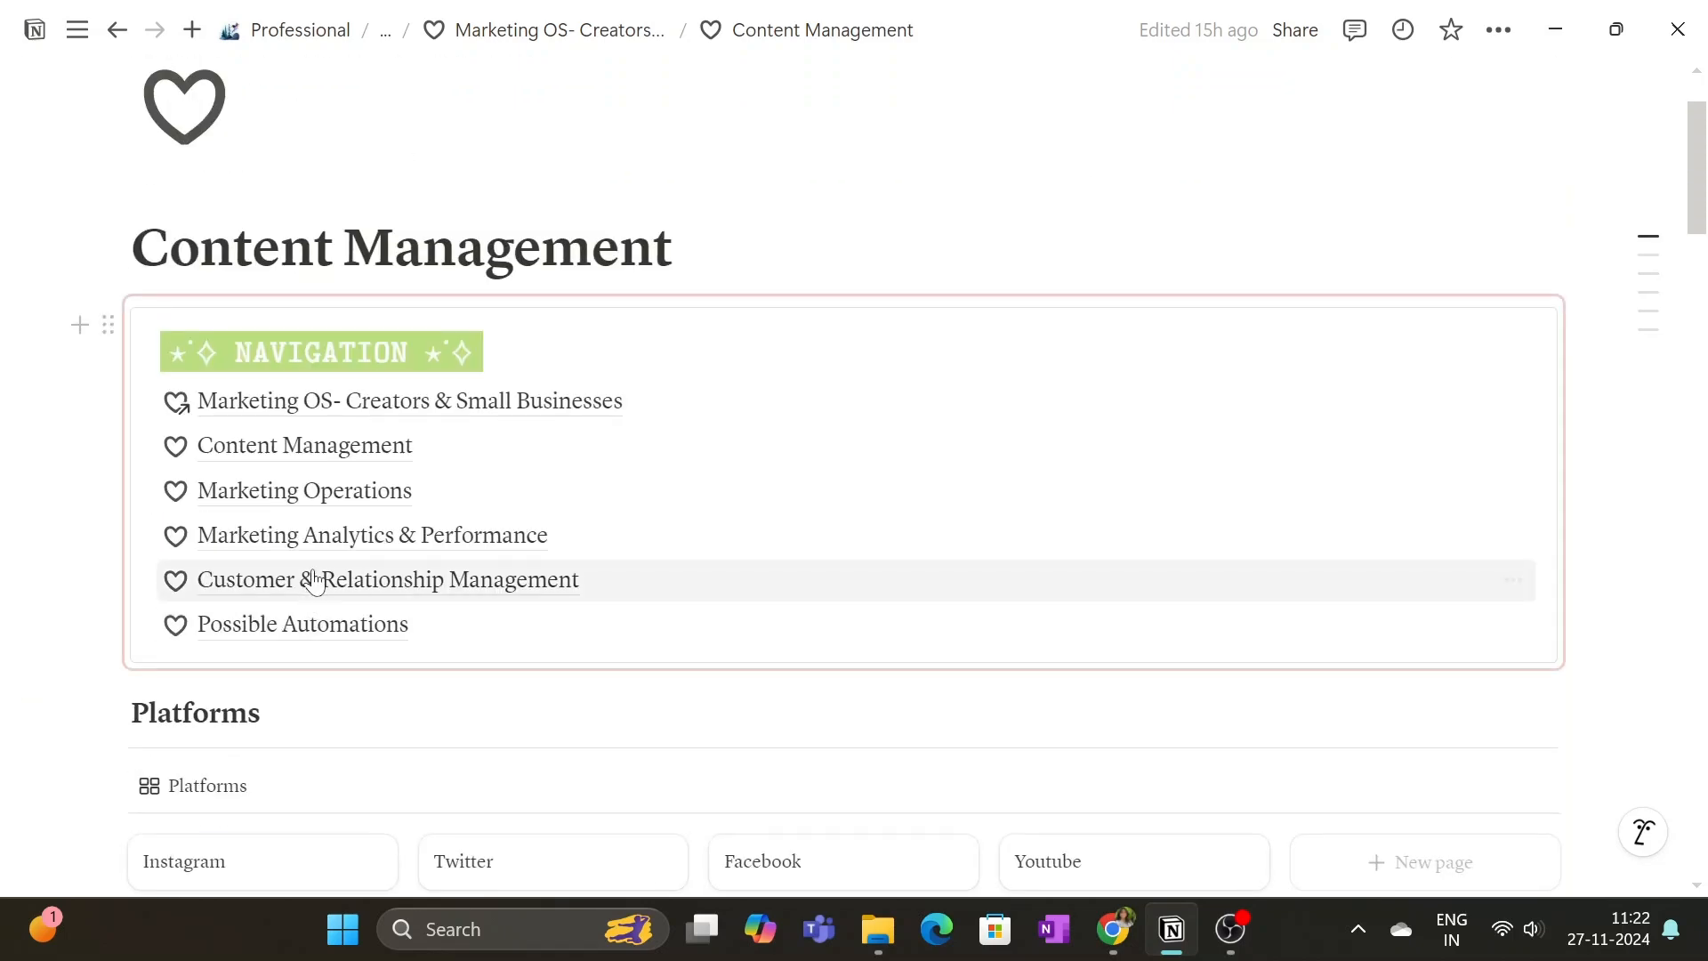
{"action": "left_click", "coordinate": [307, 494]}
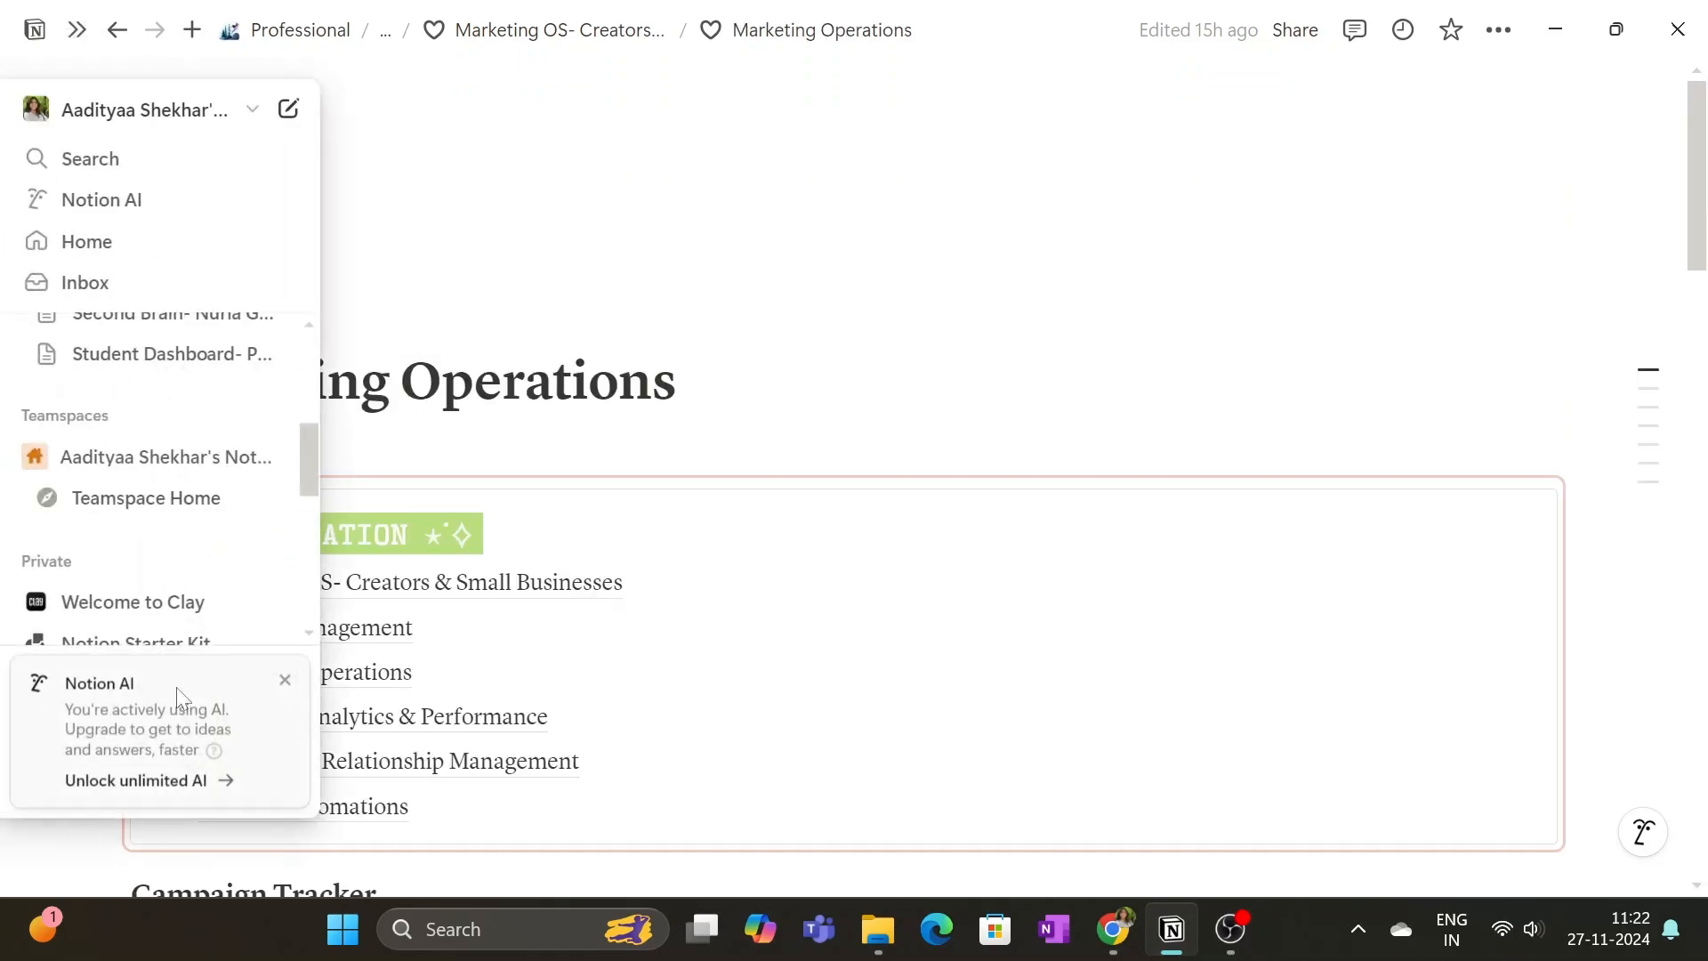
{"action": "scroll", "coordinate": [151, 435], "scroll_direction": "down", "scroll_amount": 6}
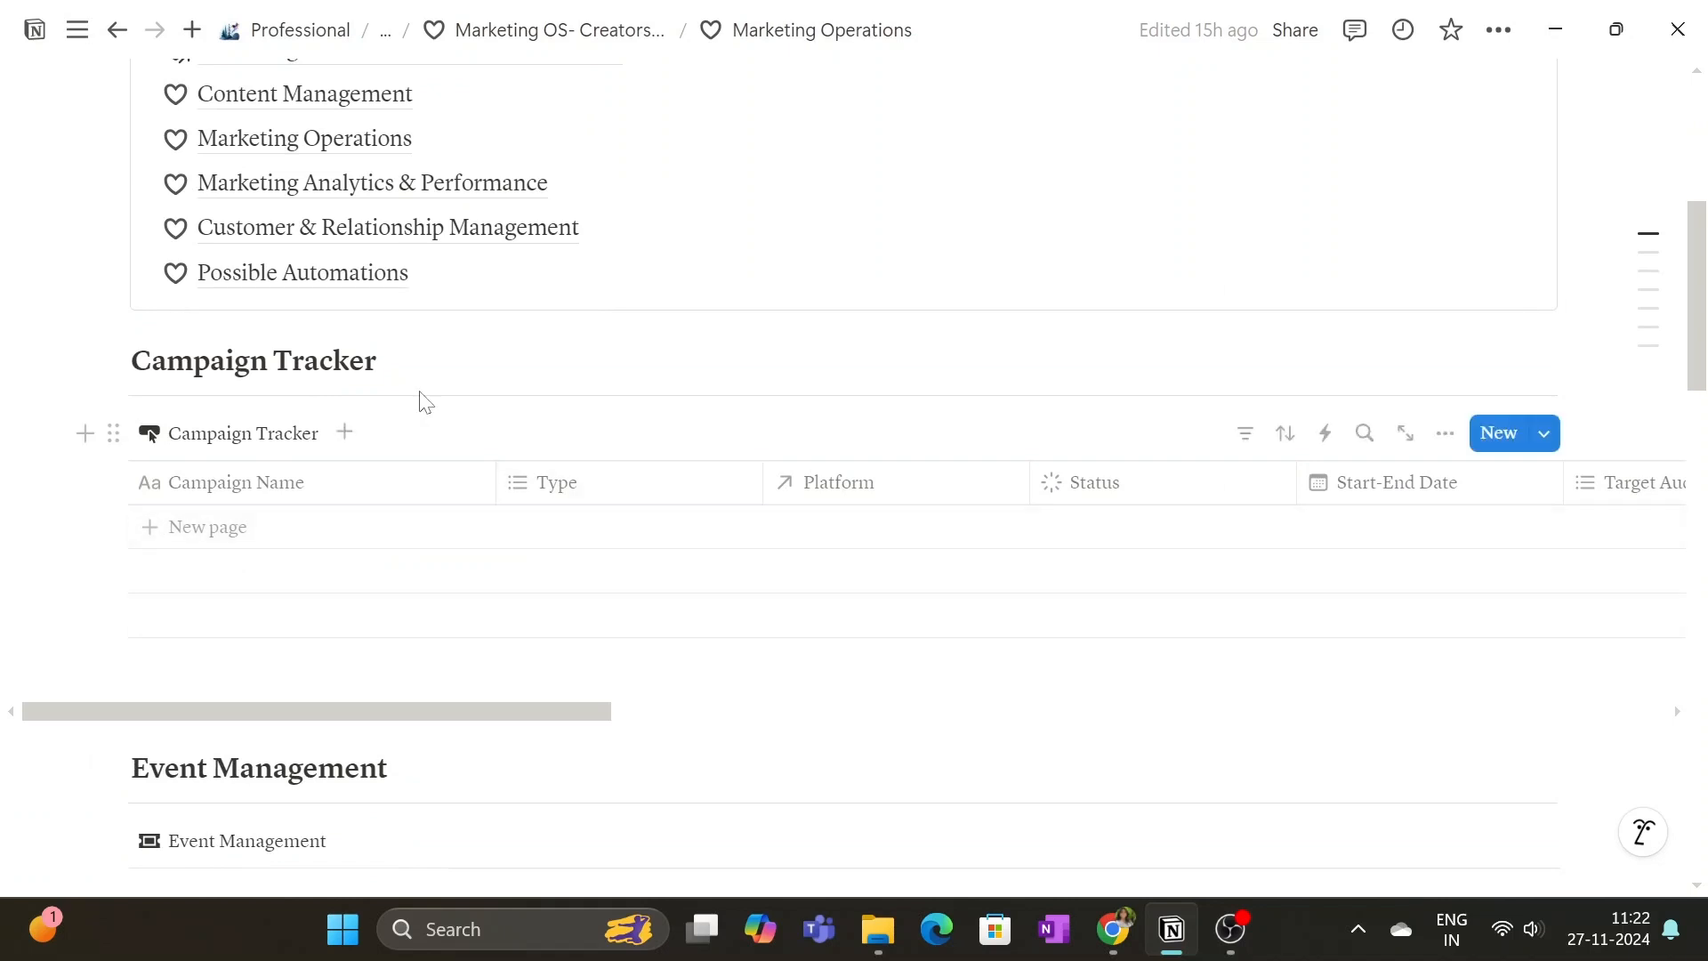
{"action": "scroll", "coordinate": [507, 595], "scroll_direction": "down", "scroll_amount": 5}
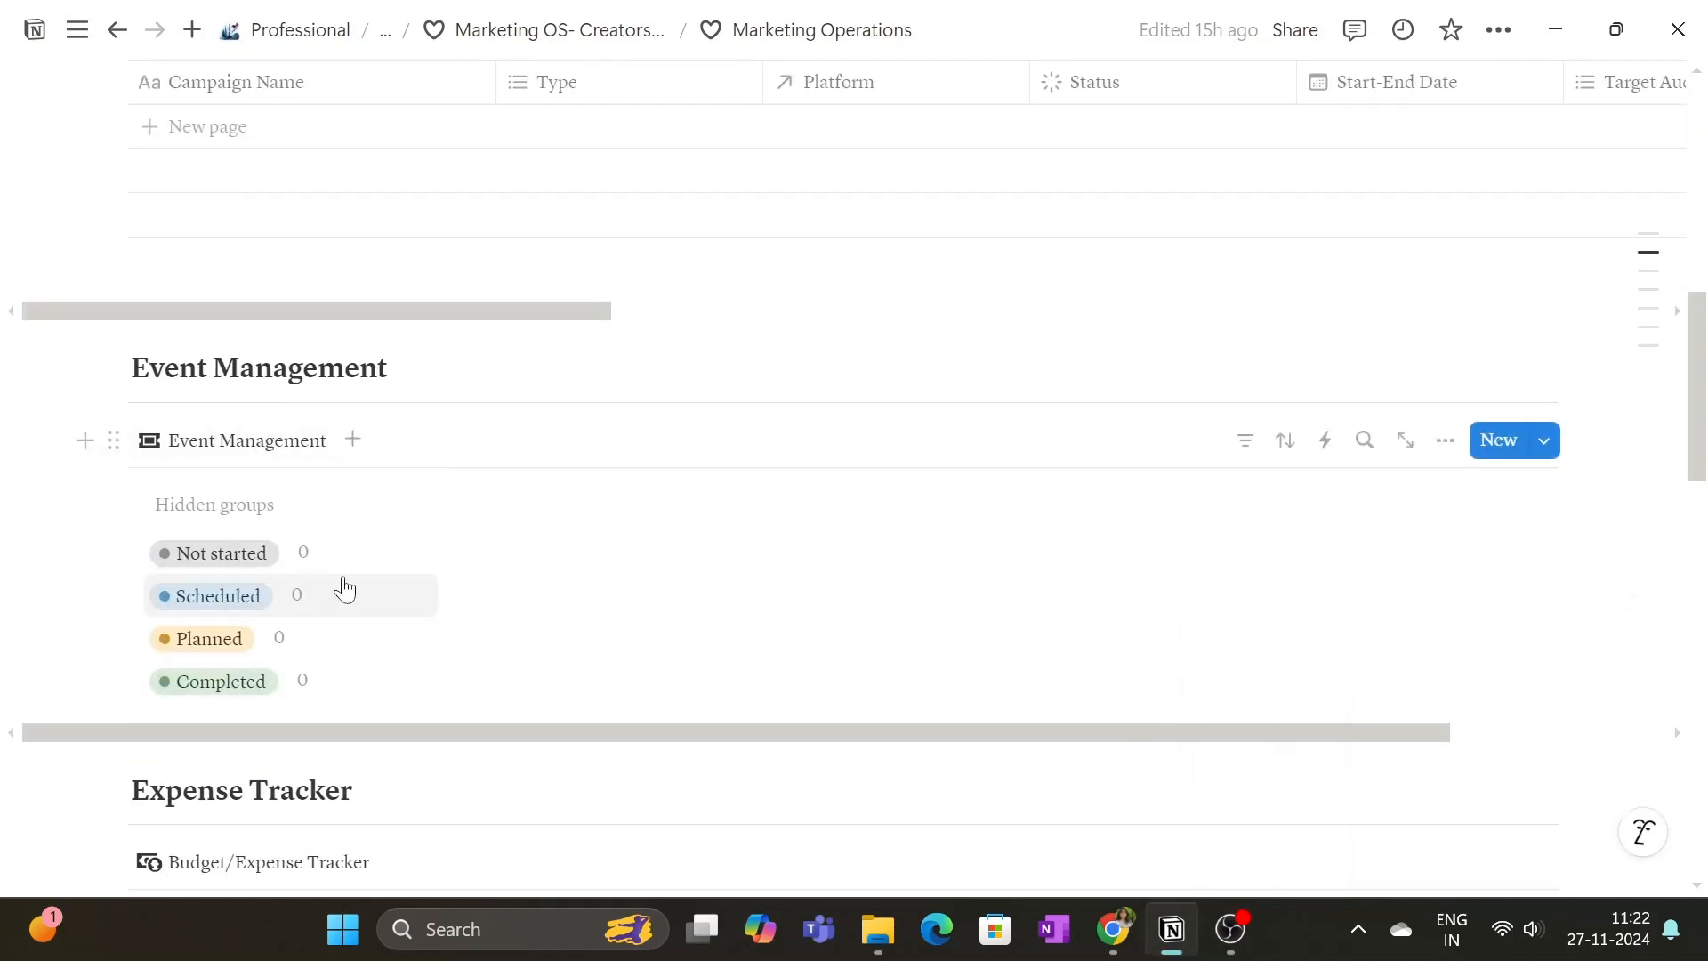
{"action": "scroll", "coordinate": [343, 587], "scroll_direction": "down", "scroll_amount": 5}
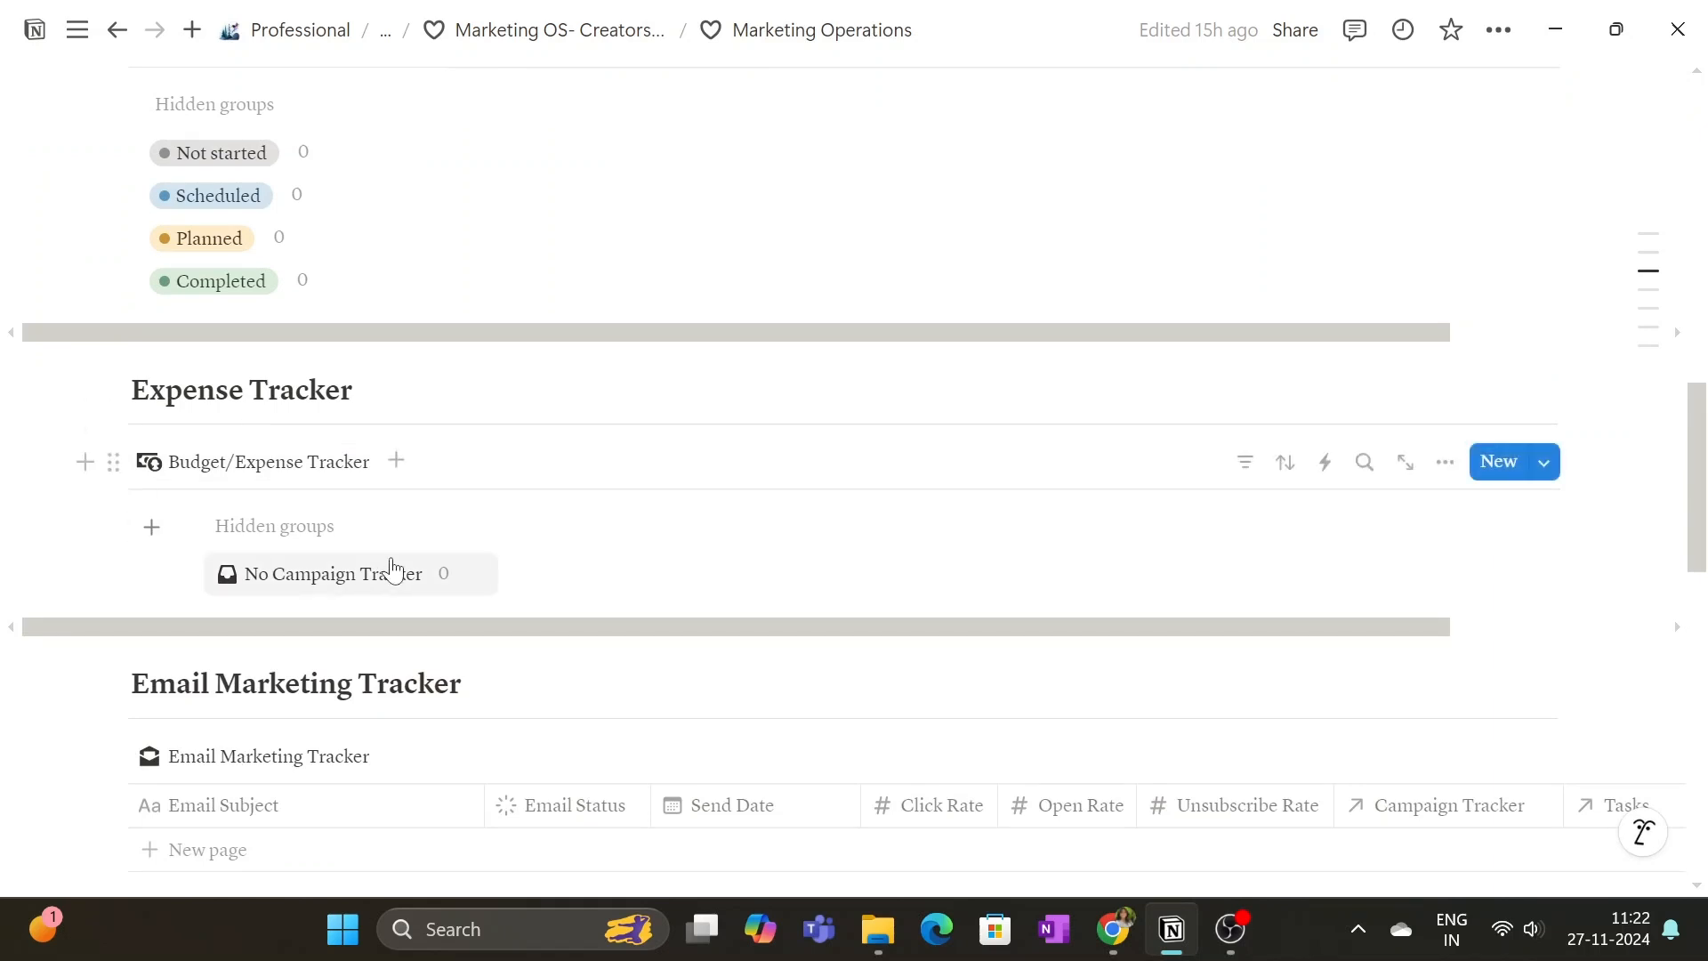
{"action": "scroll", "coordinate": [392, 570], "scroll_direction": "down", "scroll_amount": 5}
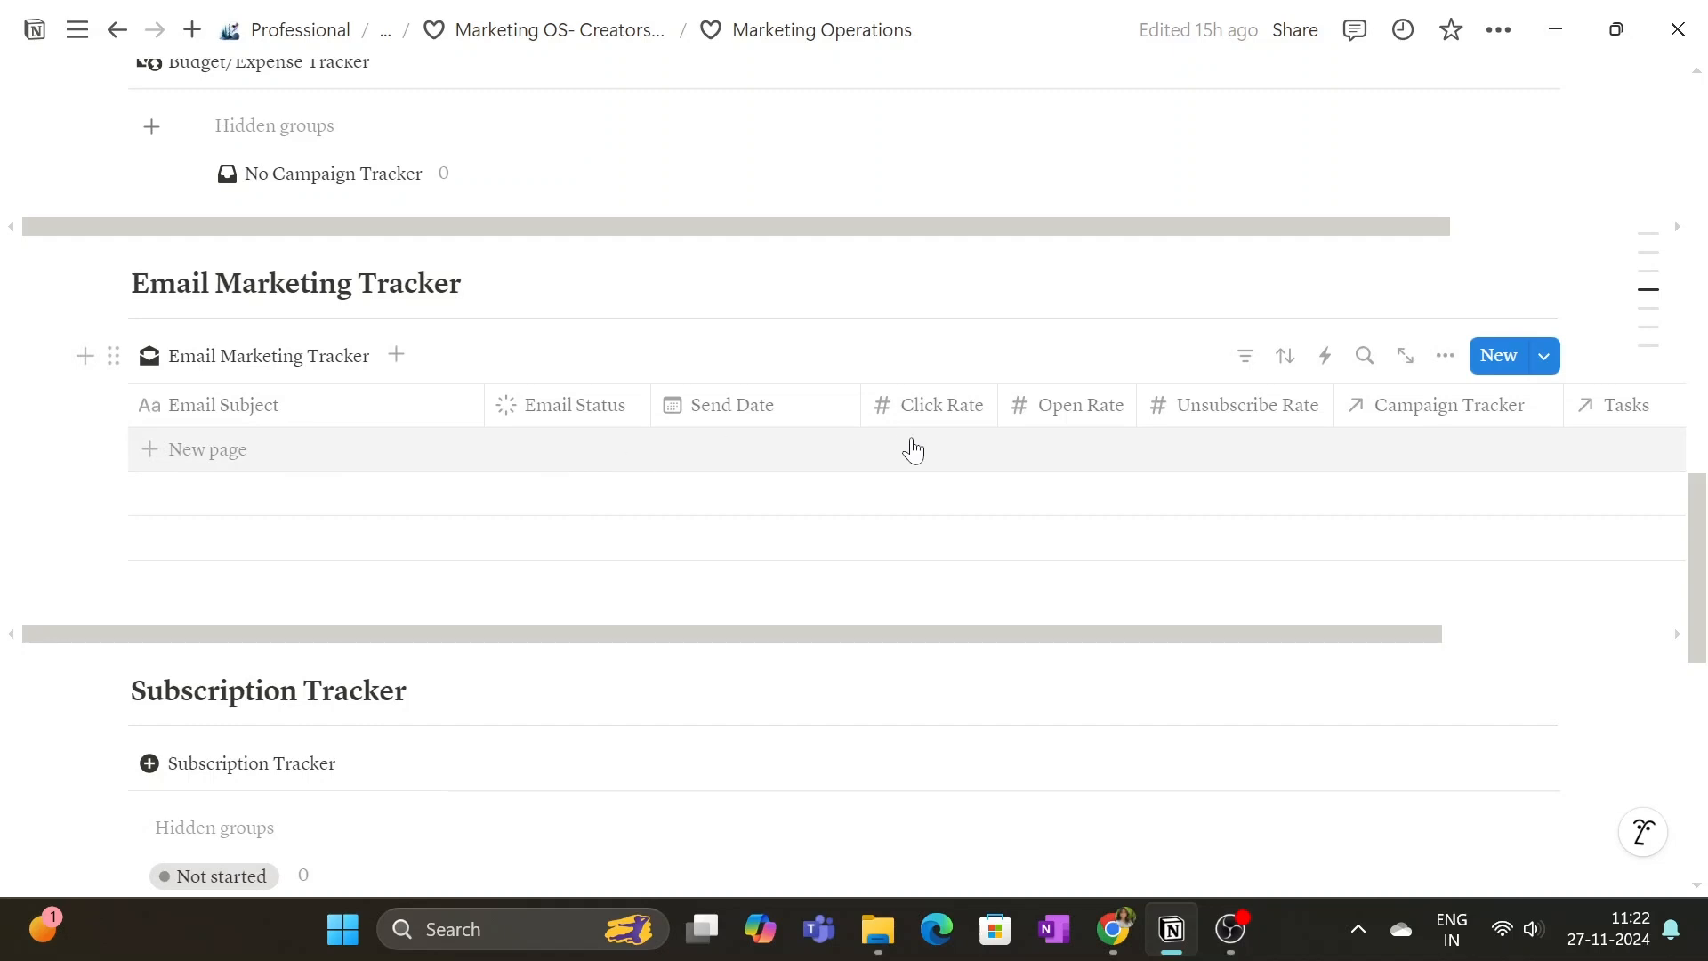
{"action": "scroll", "coordinate": [362, 509], "scroll_direction": "down", "scroll_amount": 3}
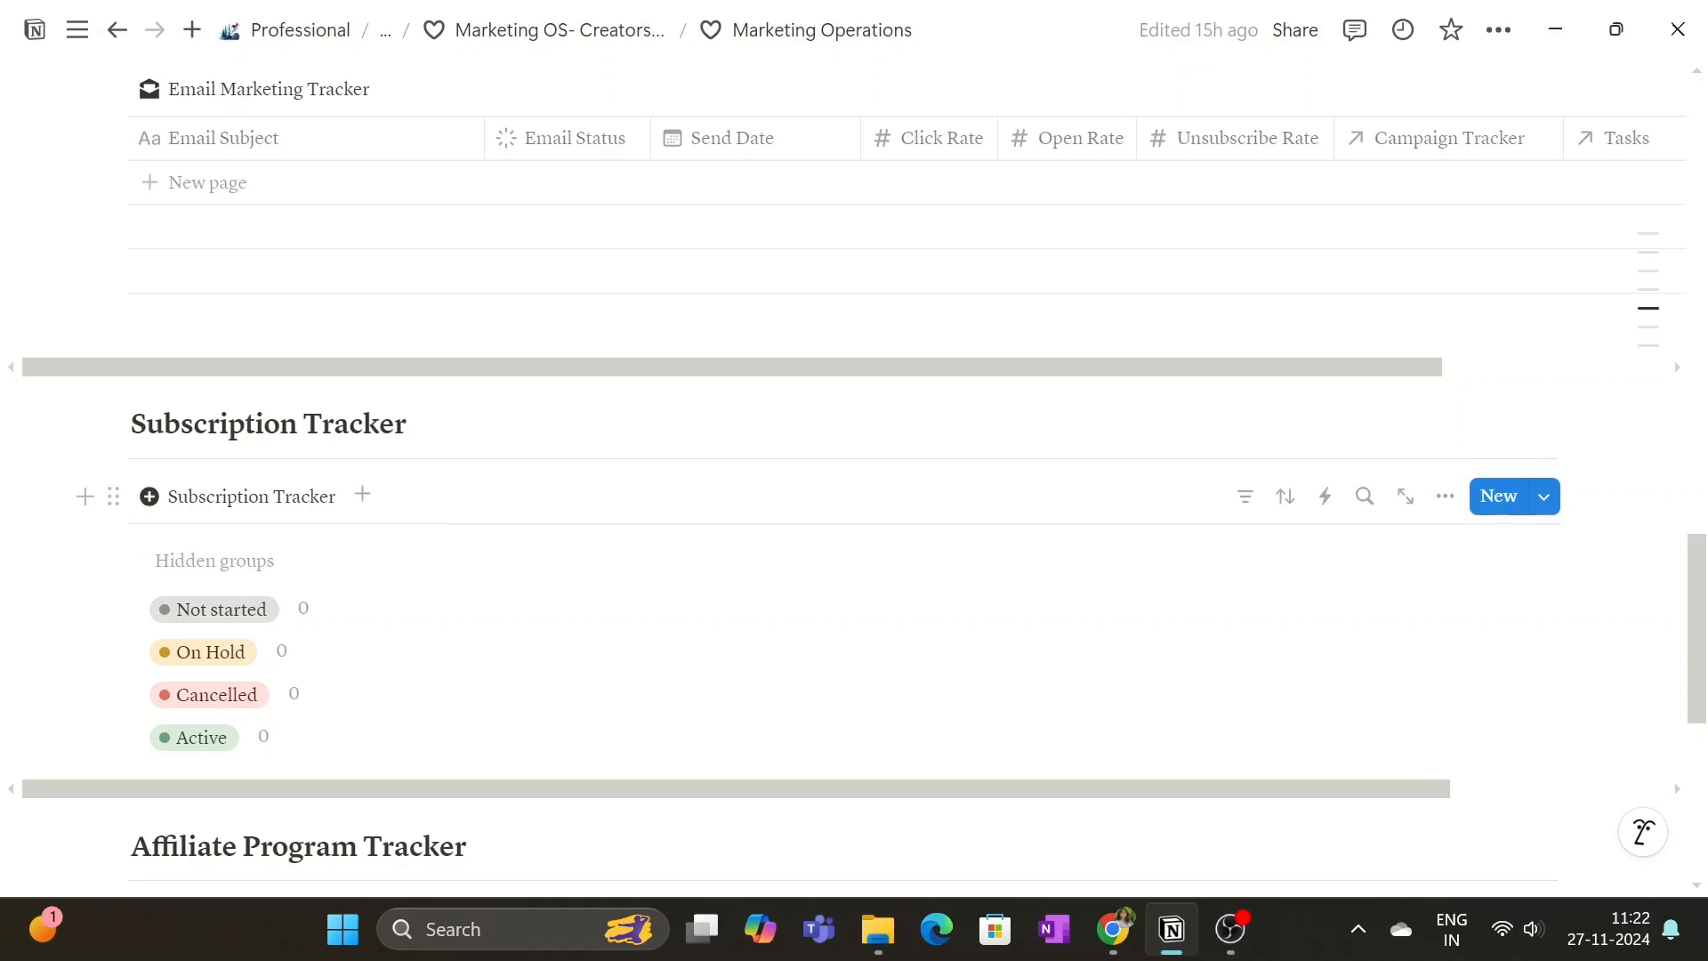
{"action": "scroll", "coordinate": [225, 492], "scroll_direction": "down", "scroll_amount": 4}
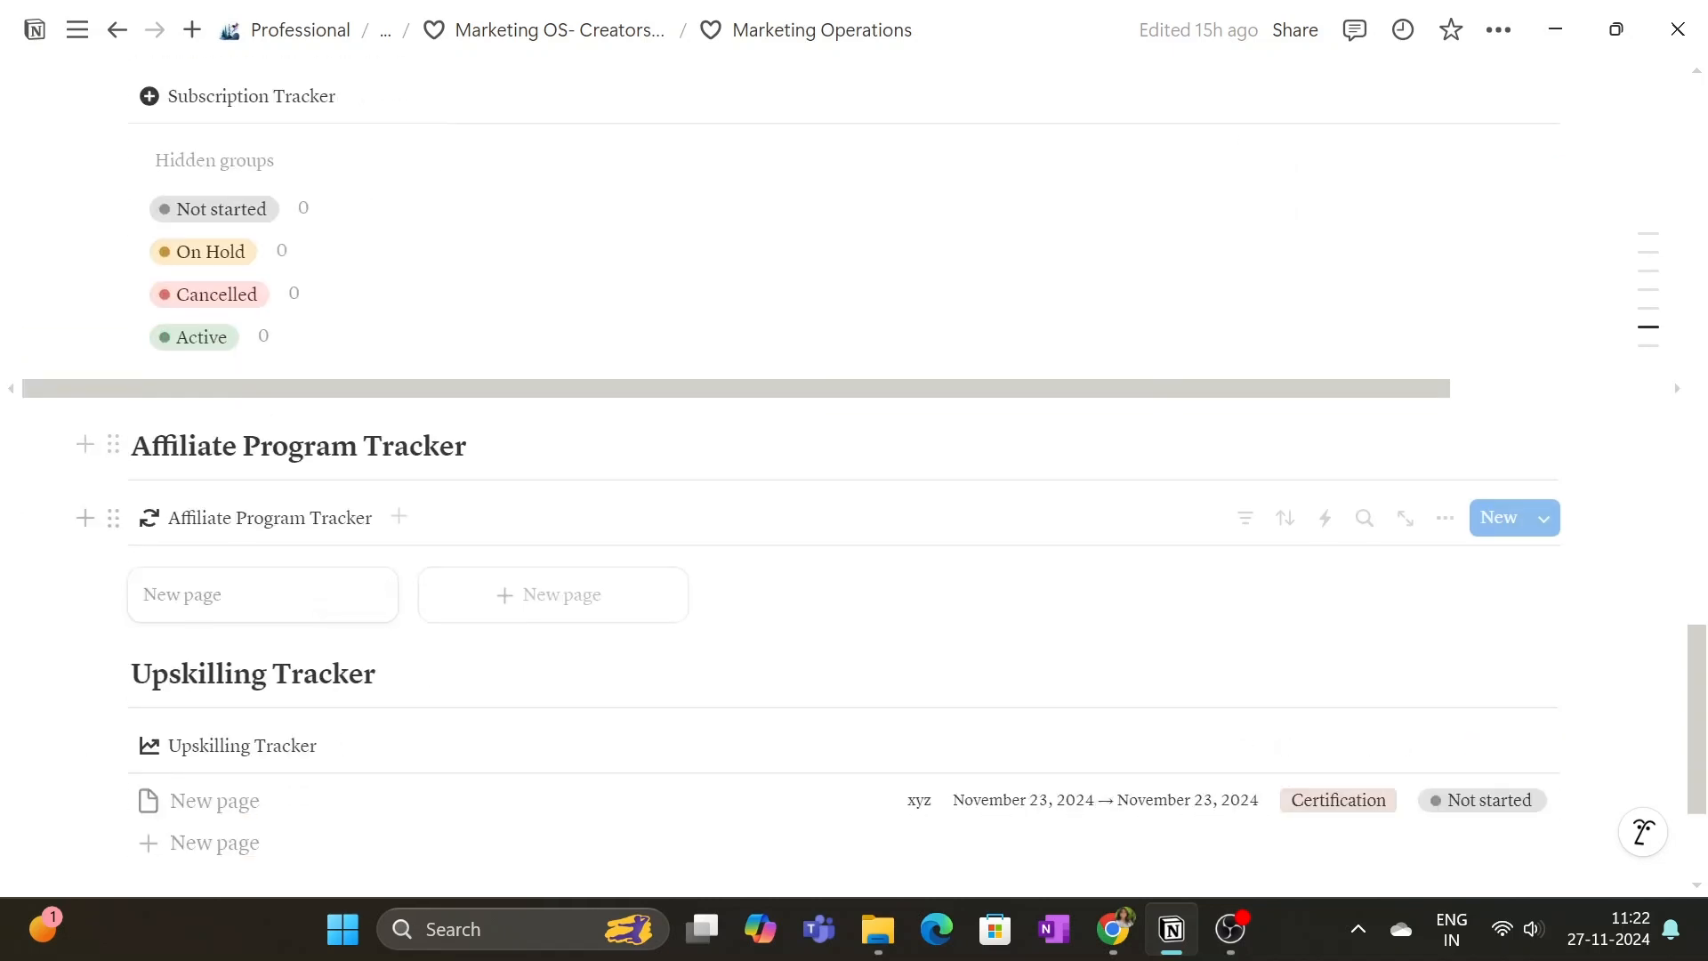
{"action": "scroll", "coordinate": [256, 534], "scroll_direction": "down", "scroll_amount": 3}
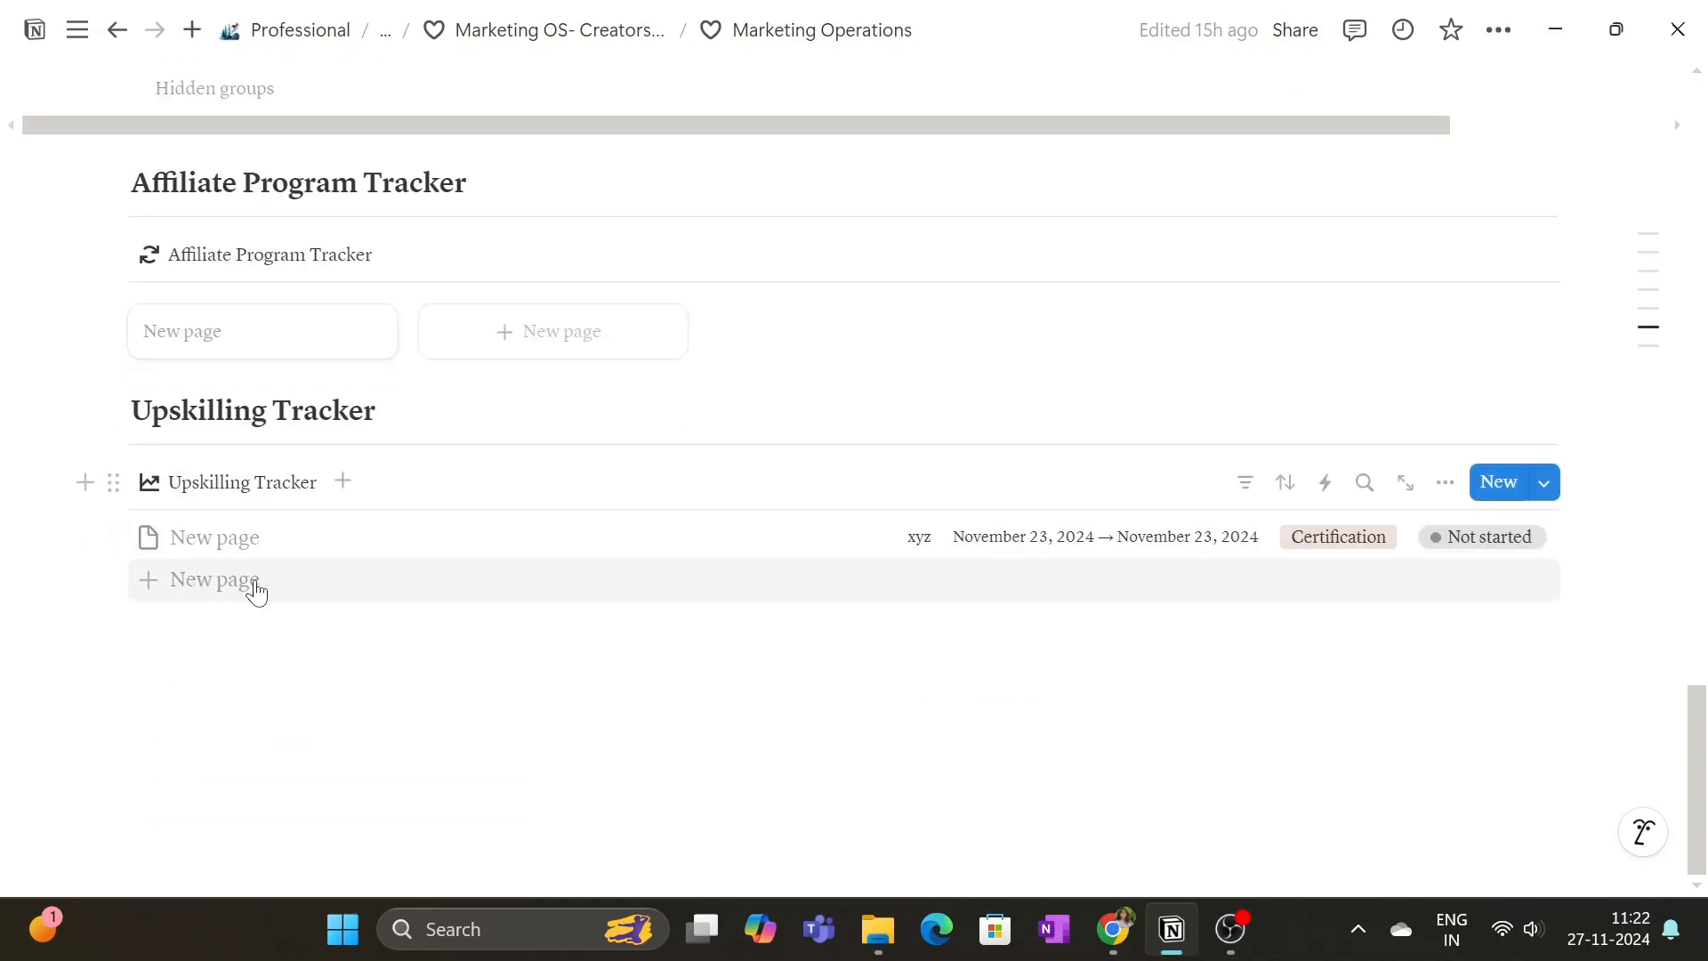
Step: Open the Marketing Analytics & Performance page and review its KPI Dashboard, Website Analytics, SEO Tracker and Trend Analysis Tracker
{"action": "scroll", "coordinate": [257, 590], "scroll_direction": "up", "scroll_amount": 20}
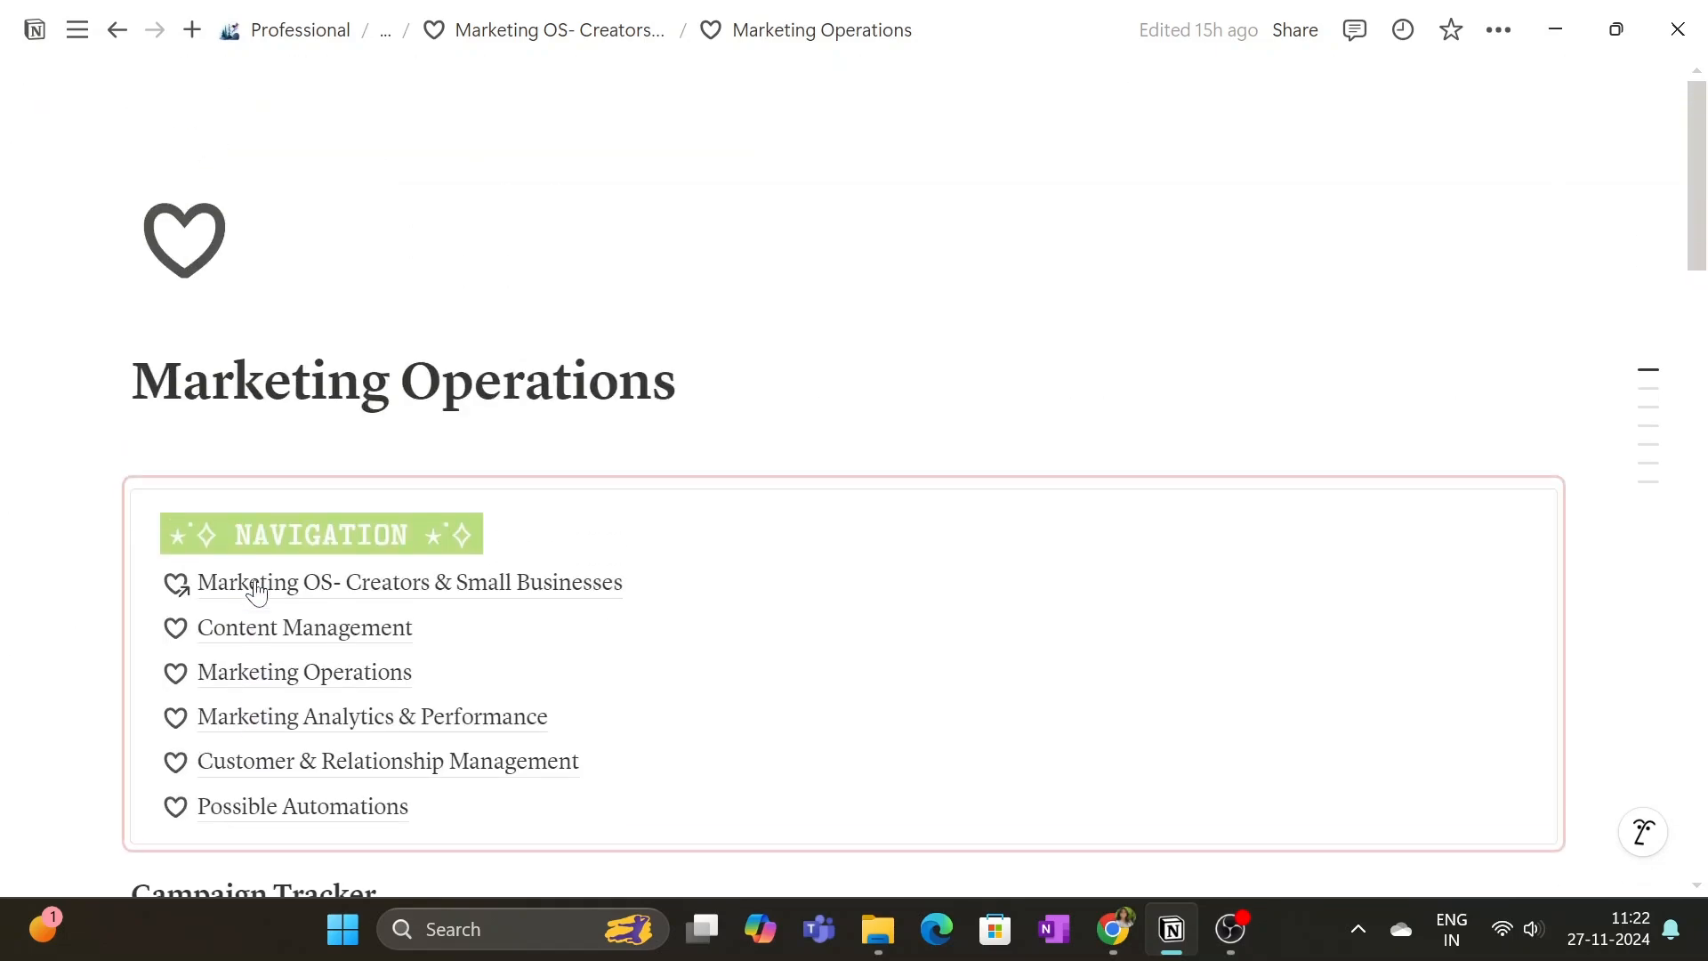
{"action": "left_click", "coordinate": [339, 731]}
{"action": "scroll", "coordinate": [251, 431], "scroll_direction": "down", "scroll_amount": 5}
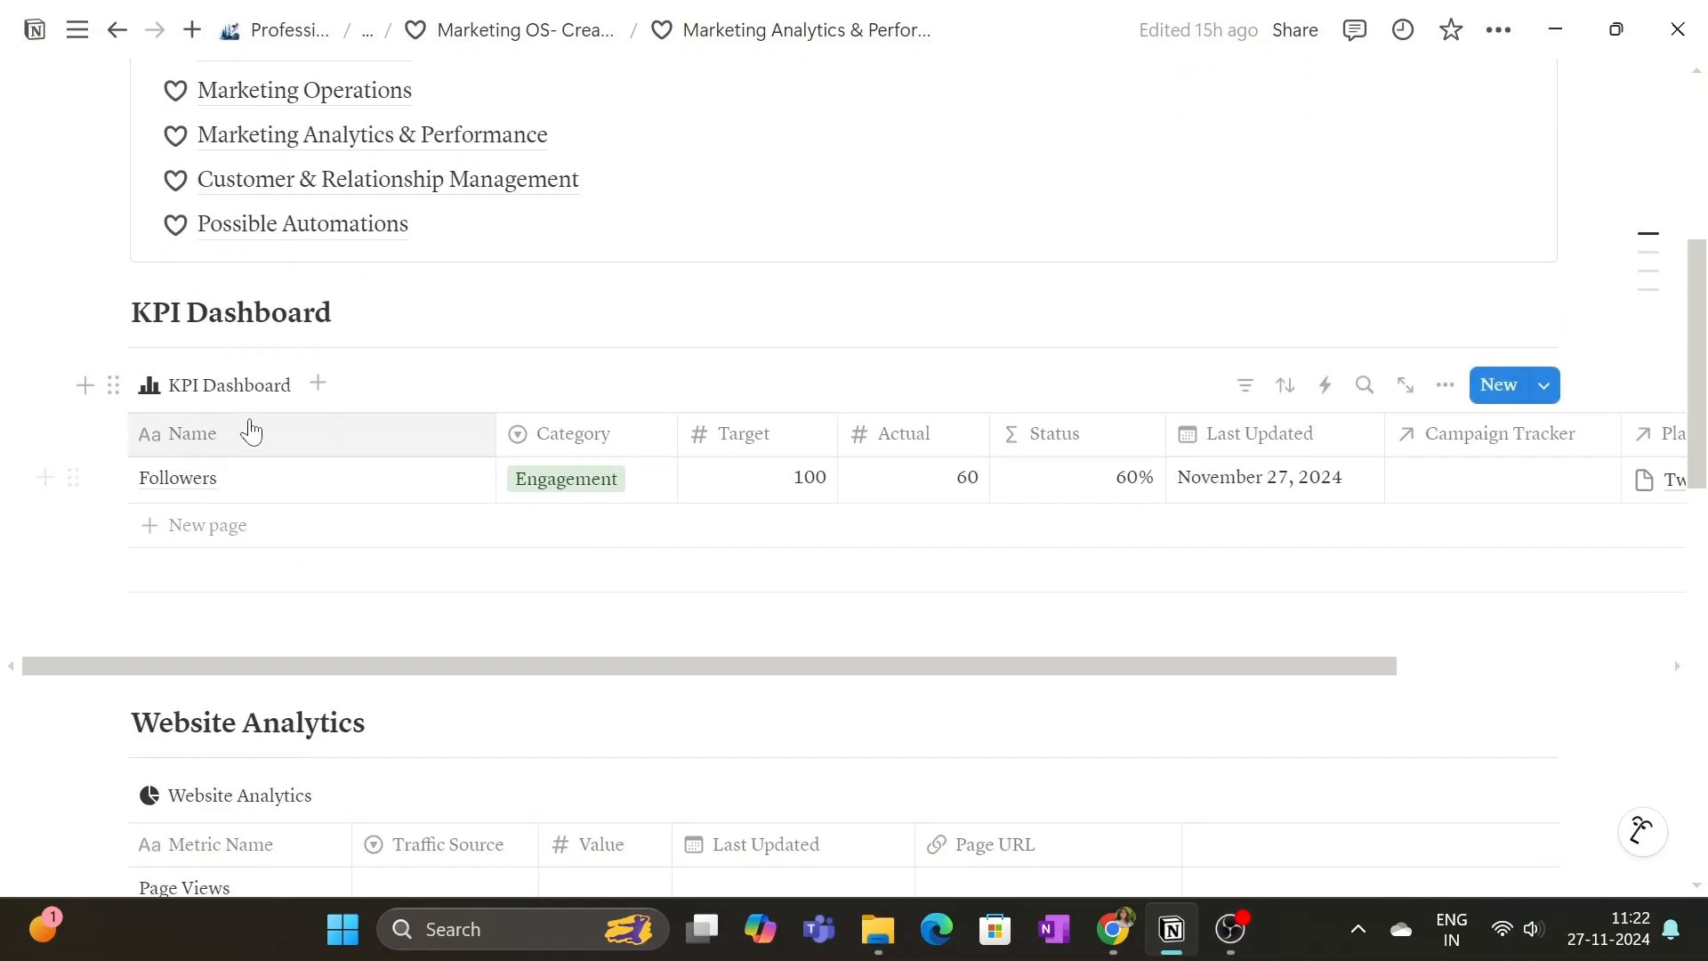
{"action": "scroll", "coordinate": [257, 549], "scroll_direction": "down", "scroll_amount": 1}
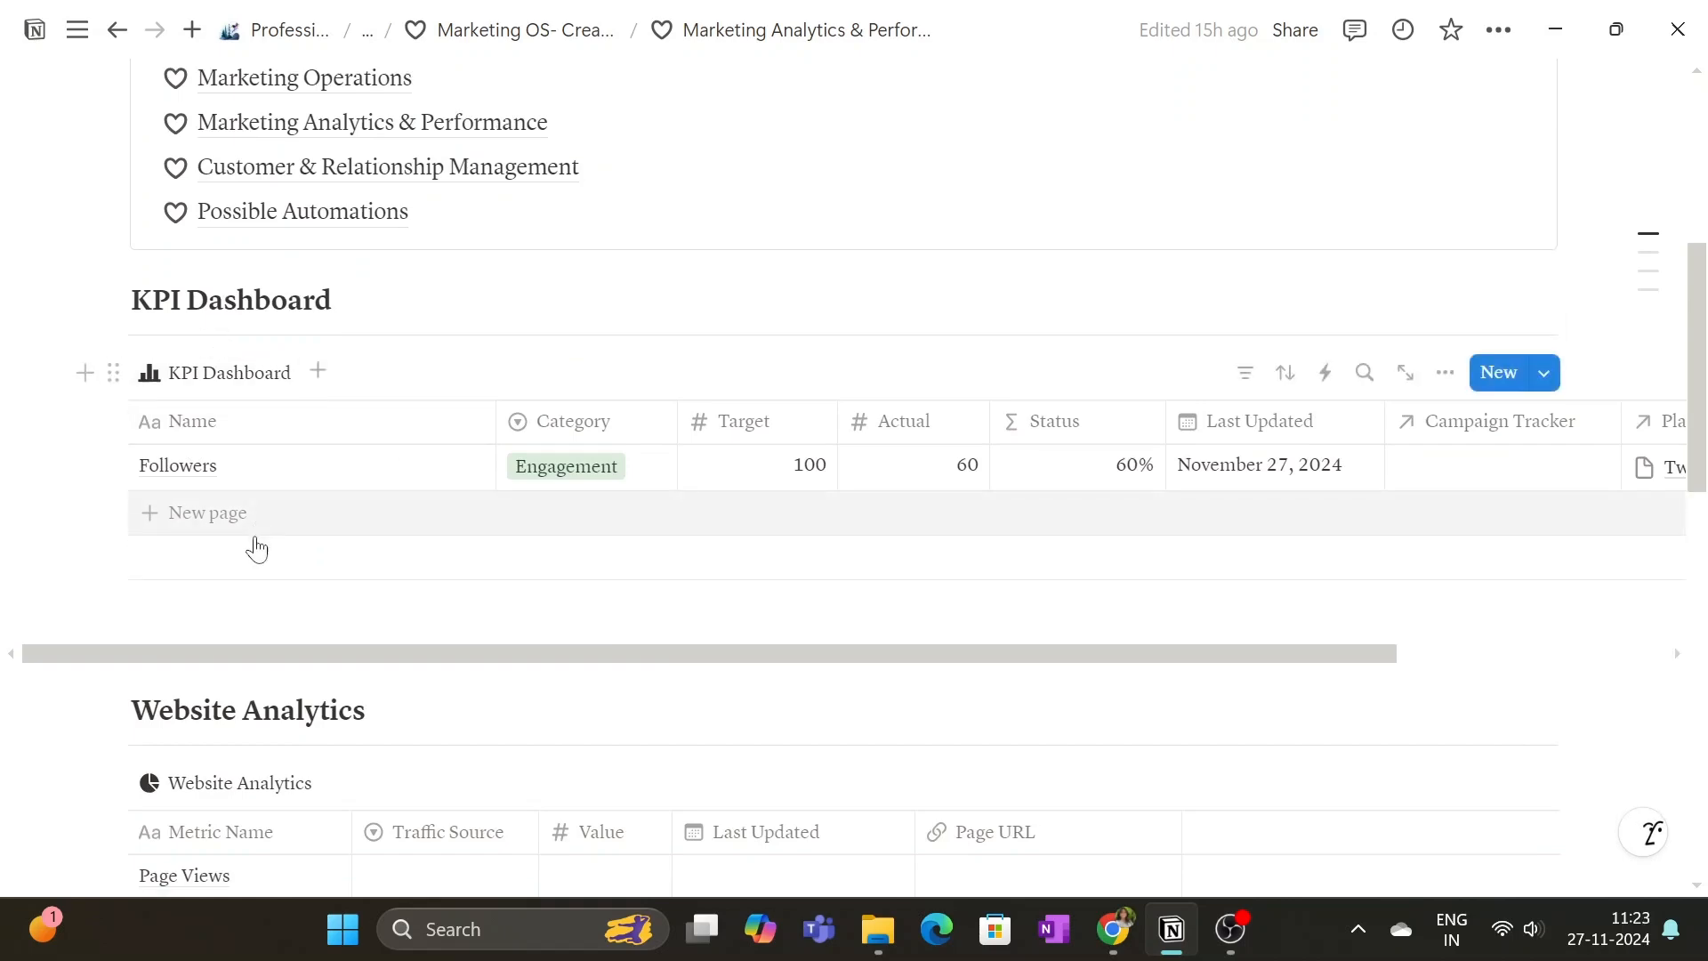
{"action": "scroll", "coordinate": [257, 549], "scroll_direction": "down", "scroll_amount": 5}
{"action": "scroll", "coordinate": [496, 503], "scroll_direction": "down", "scroll_amount": 3}
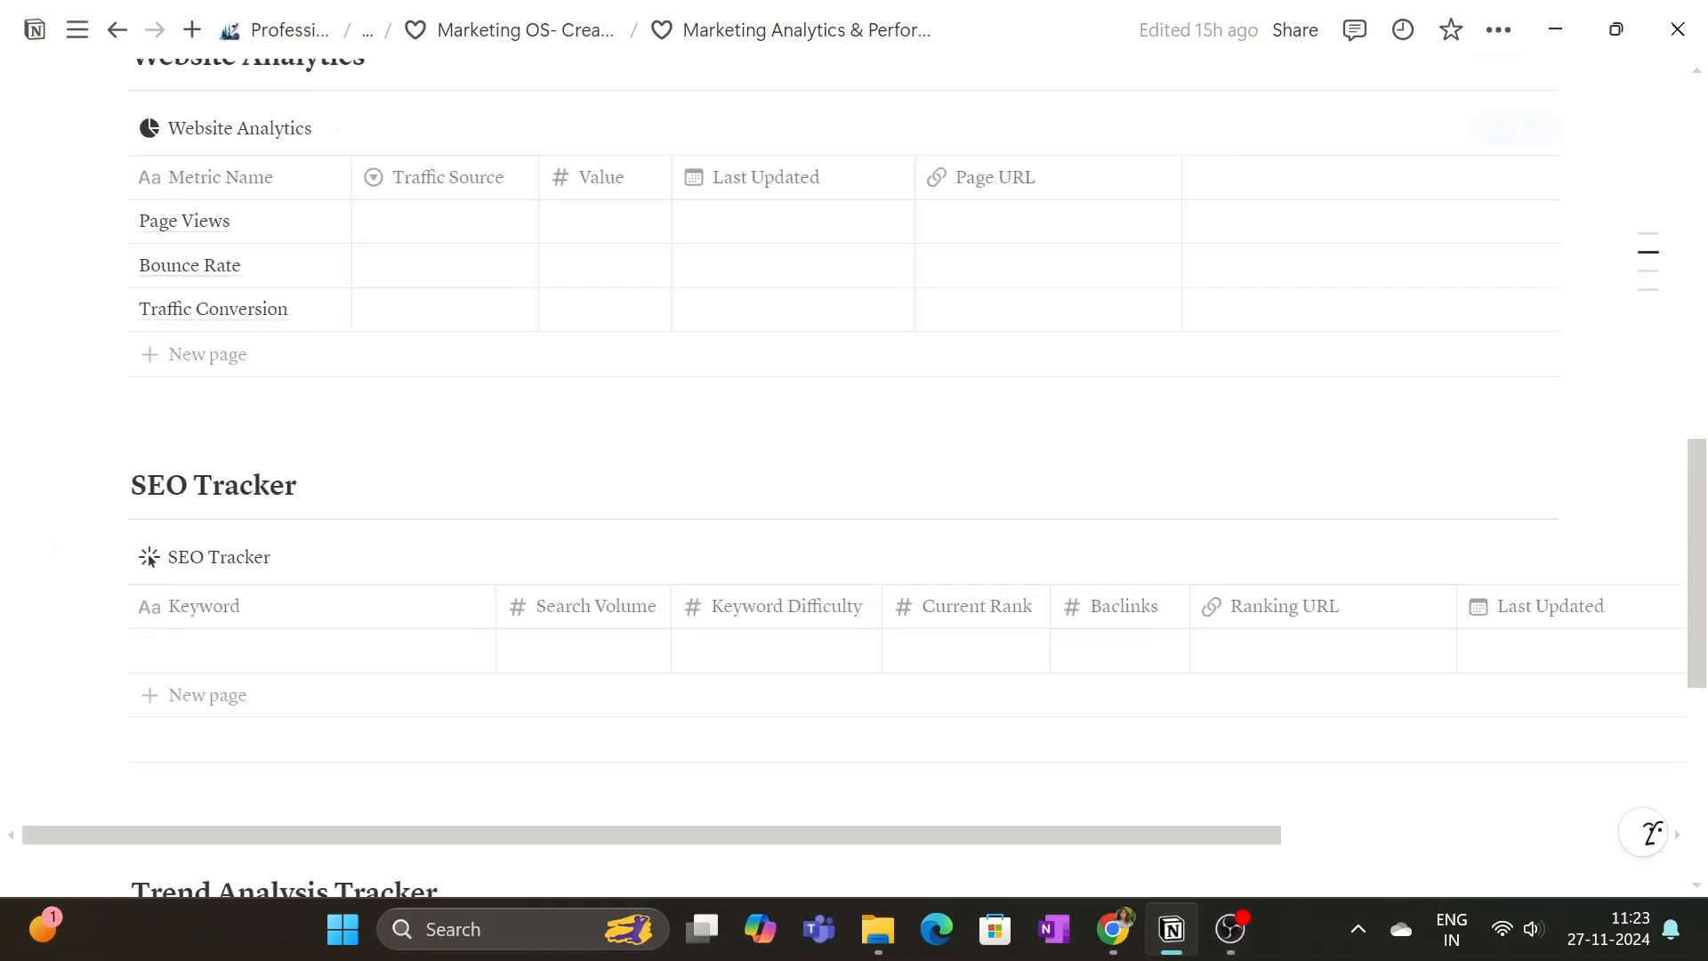
{"action": "scroll", "coordinate": [473, 537], "scroll_direction": "down", "scroll_amount": 3}
{"action": "scroll", "coordinate": [459, 669], "scroll_direction": "down", "scroll_amount": 4}
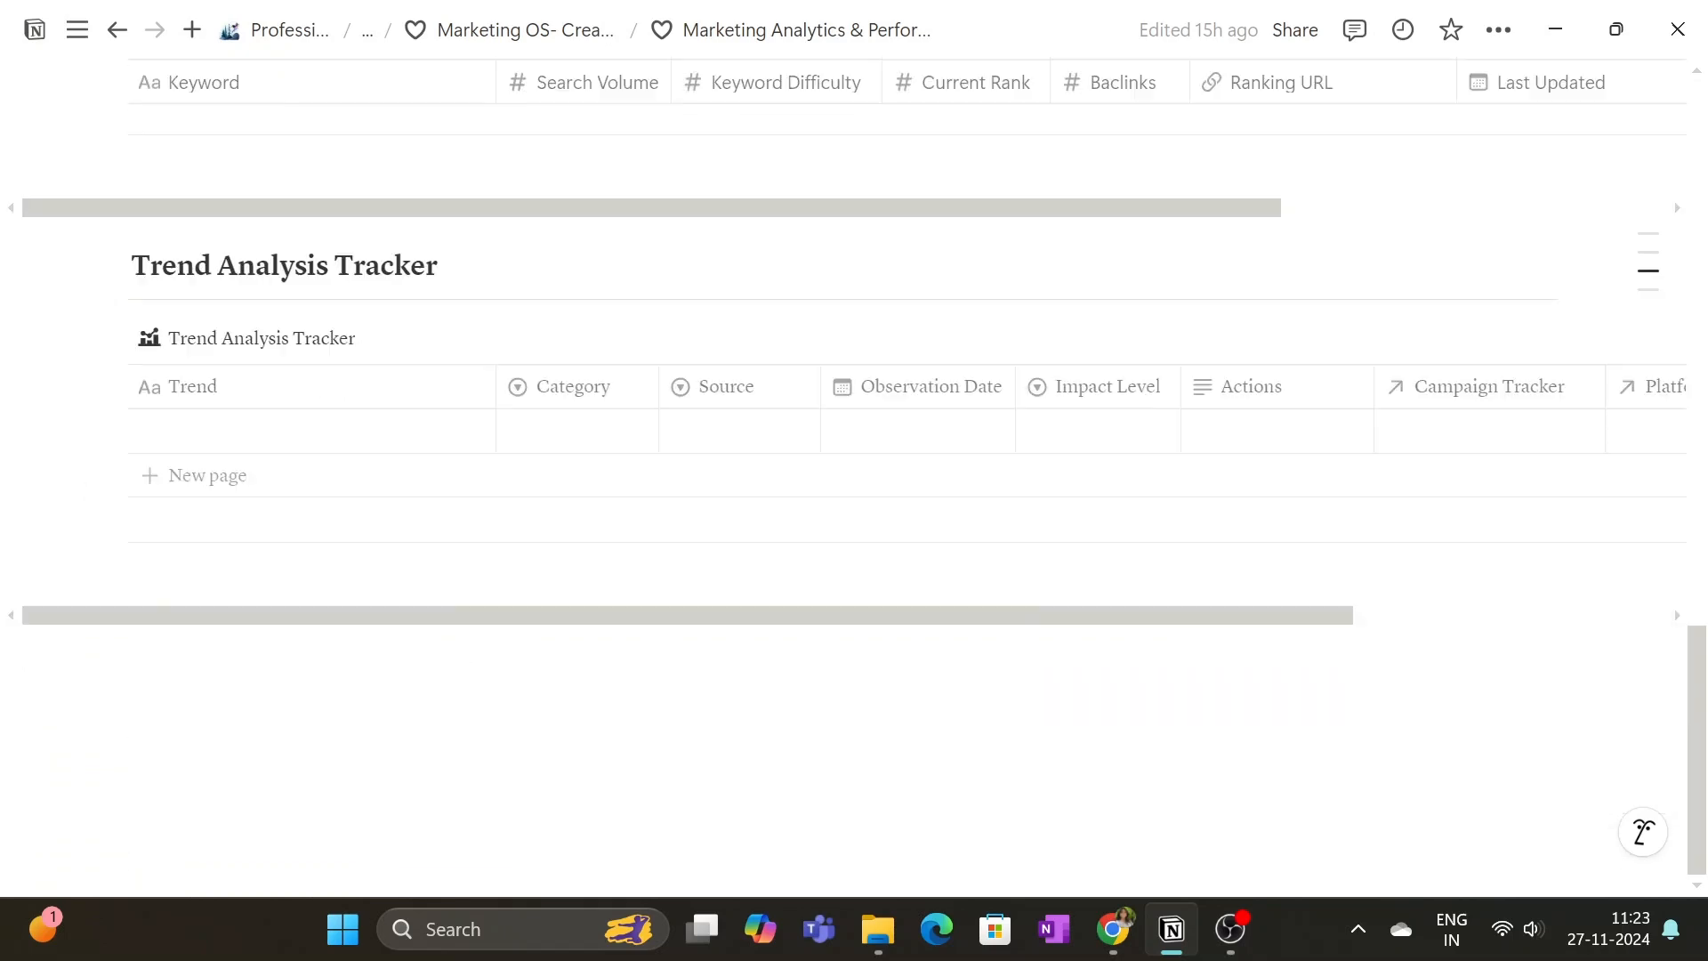
Step: Open the Customer & Relationship Management page and review its databases, from Client Management and Collaboration Hub through Survey and Feedback
{"action": "scroll", "coordinate": [456, 668], "scroll_direction": "up", "scroll_amount": 18}
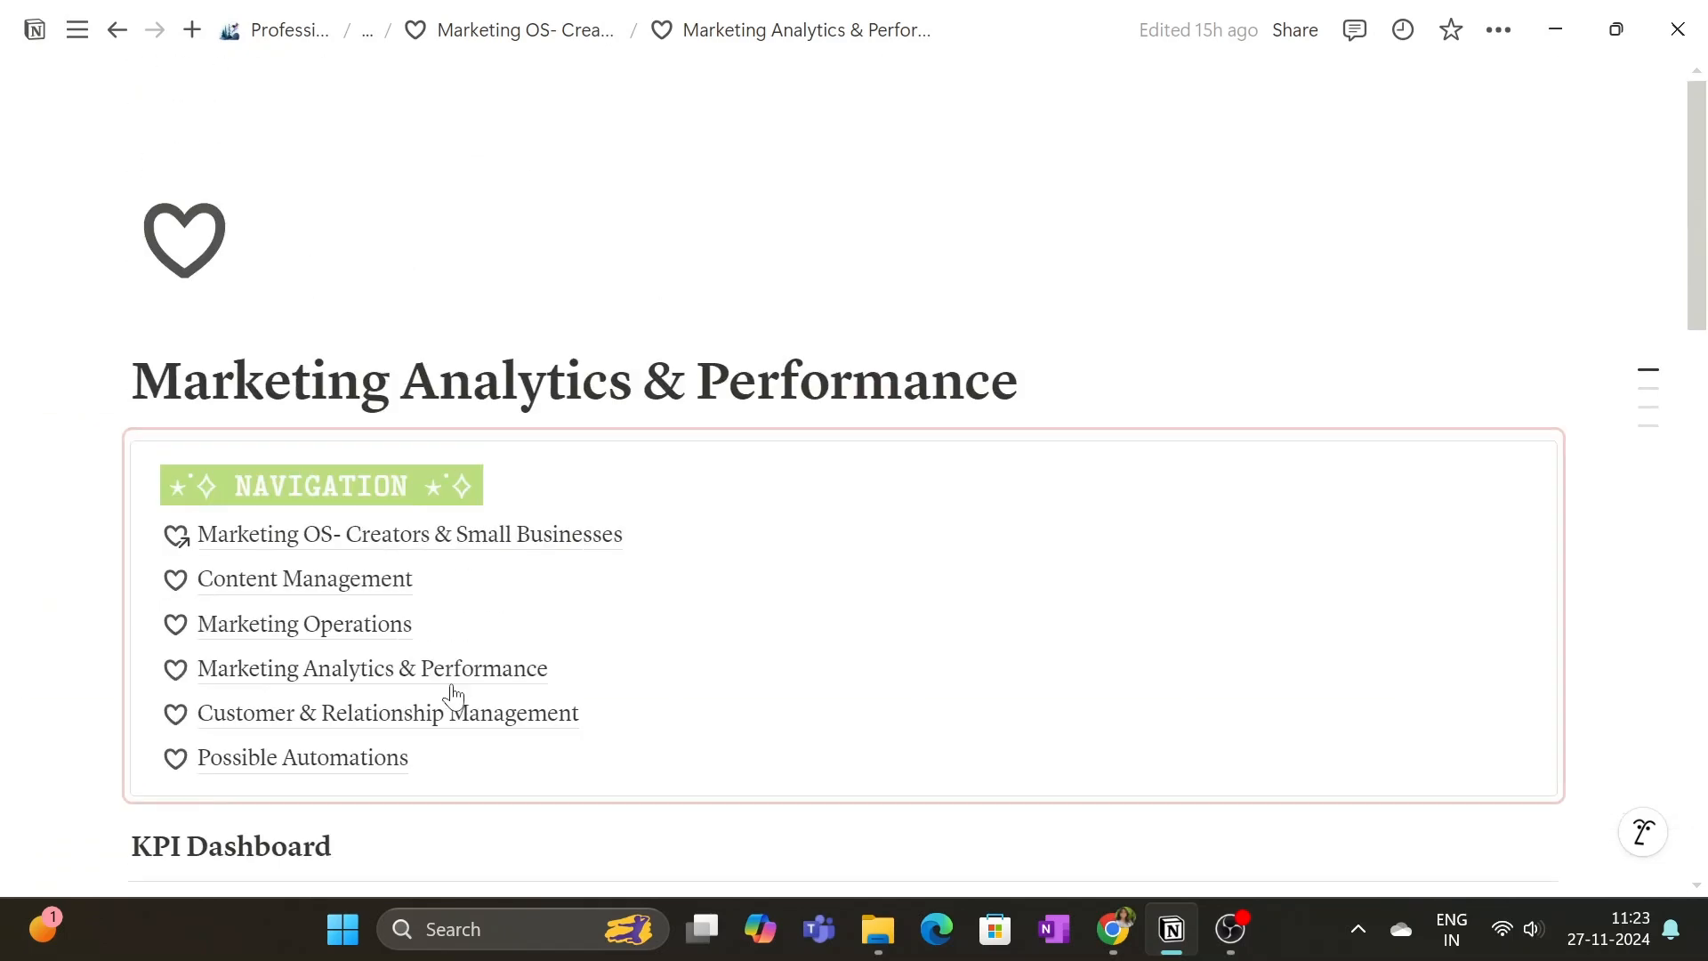
{"action": "left_click", "coordinate": [397, 717]}
{"action": "scroll", "coordinate": [443, 674], "scroll_direction": "down", "scroll_amount": 5}
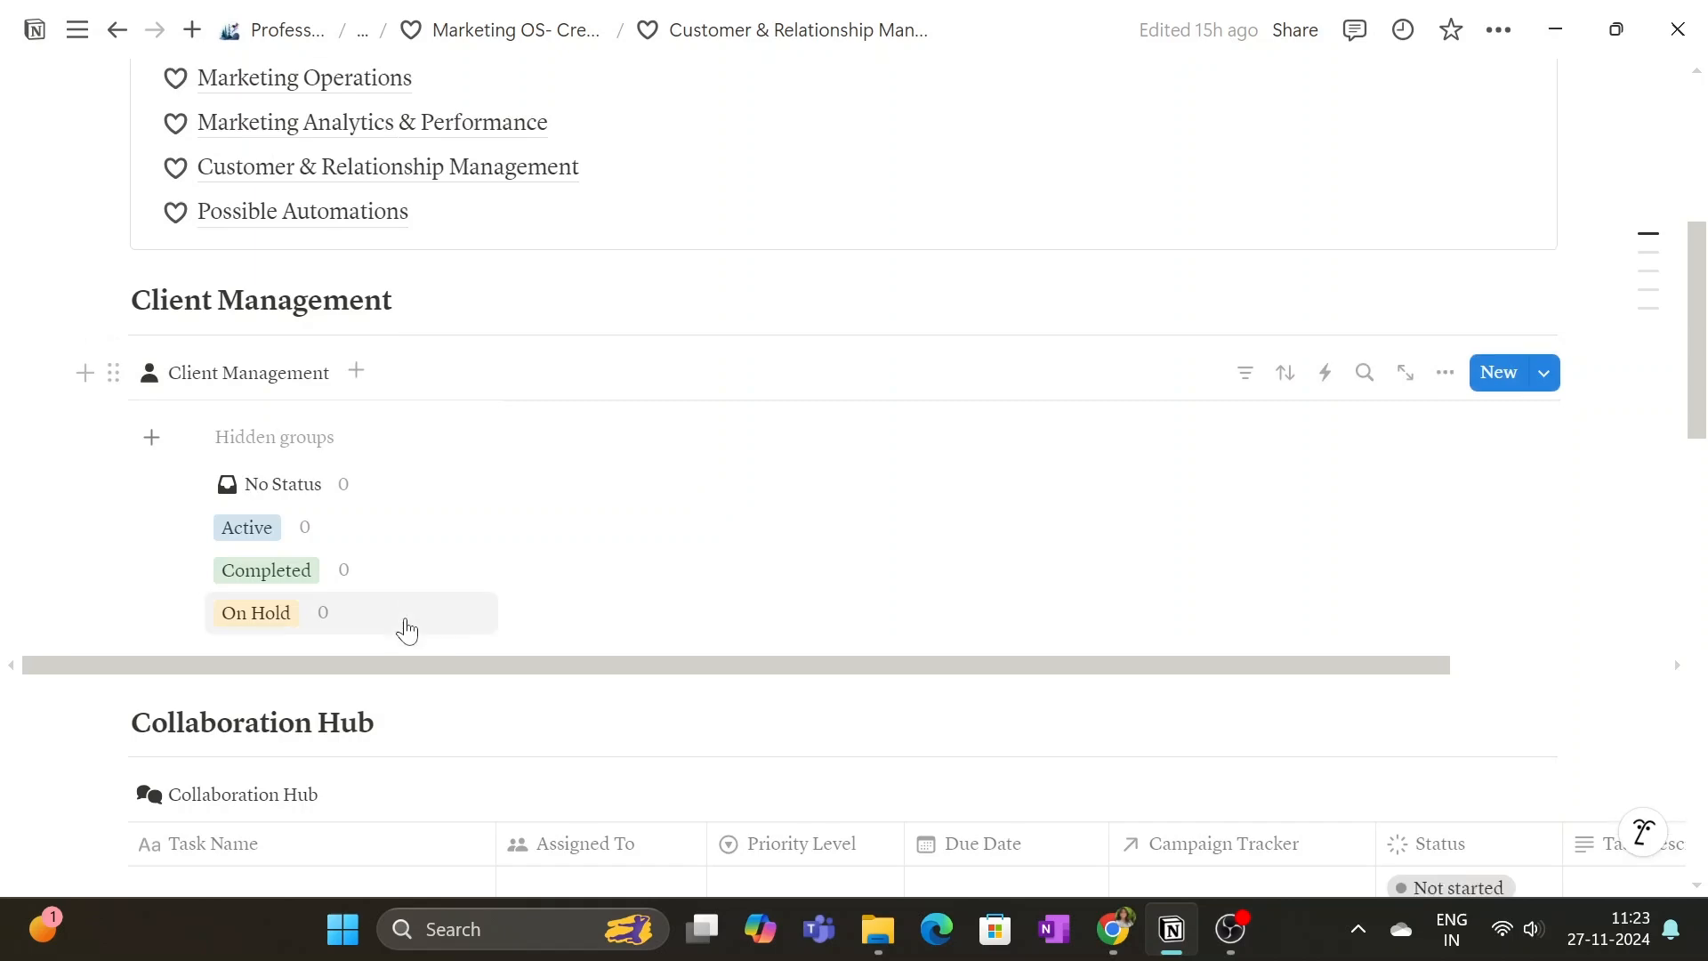
{"action": "scroll", "coordinate": [405, 625], "scroll_direction": "down", "scroll_amount": 3}
{"action": "scroll", "coordinate": [488, 694], "scroll_direction": "down", "scroll_amount": 9}
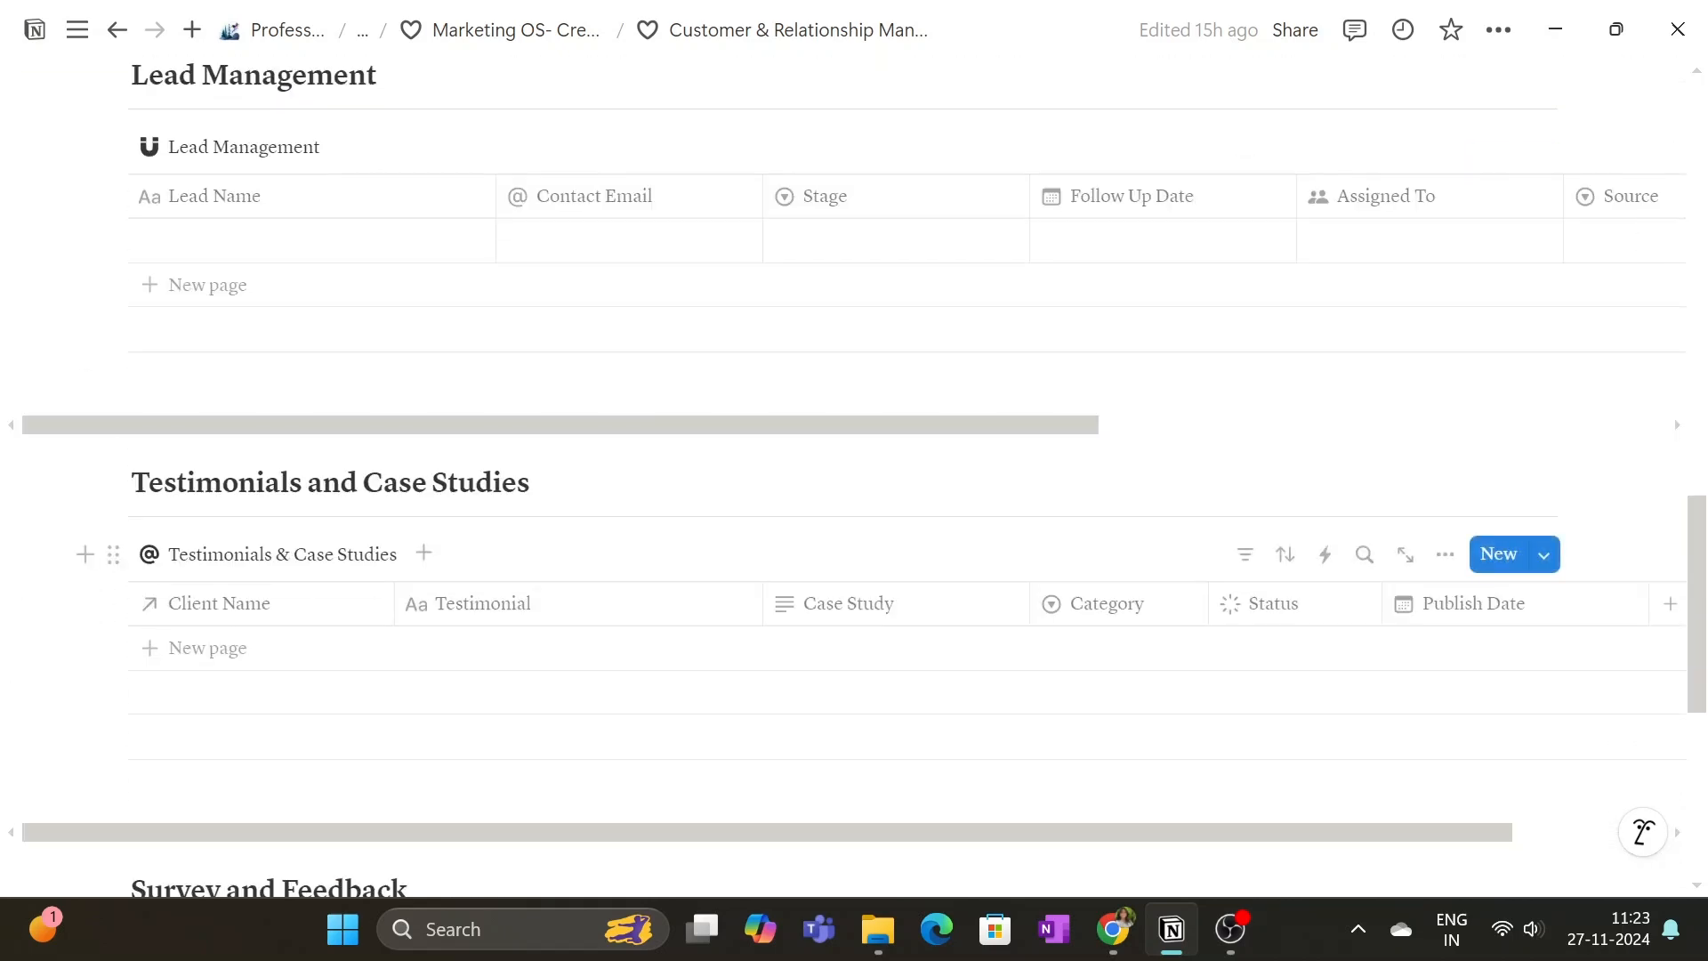
{"action": "scroll", "coordinate": [520, 650], "scroll_direction": "down", "scroll_amount": 4}
{"action": "scroll", "coordinate": [514, 697], "scroll_direction": "down", "scroll_amount": 1}
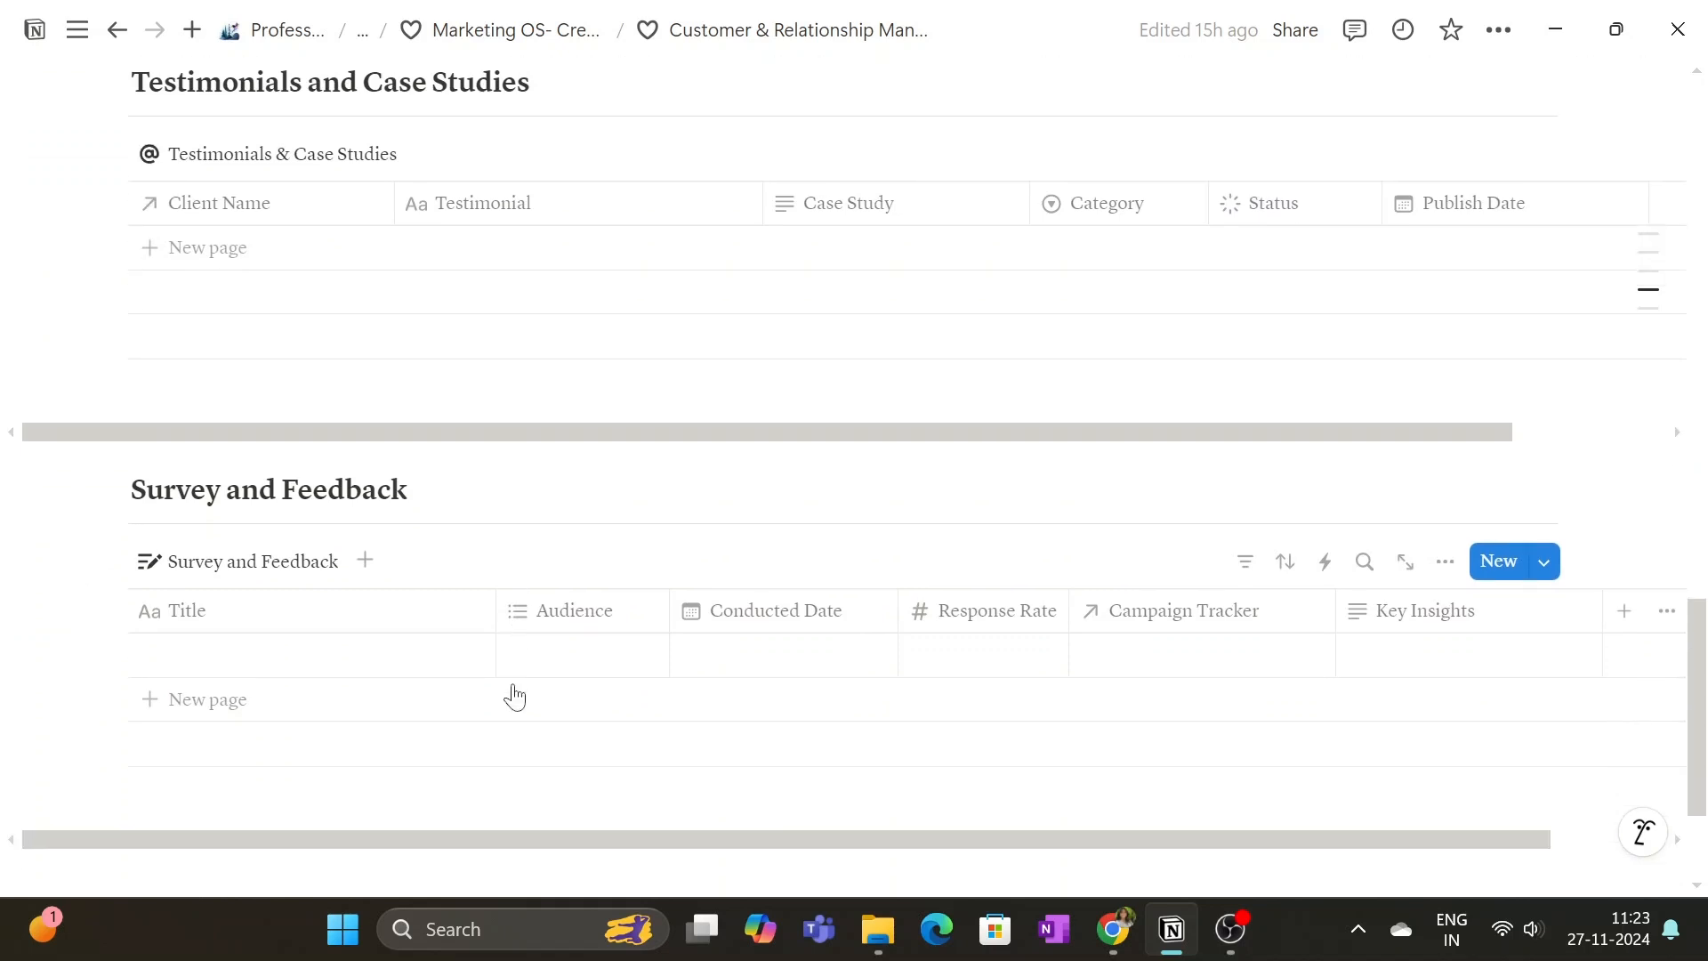